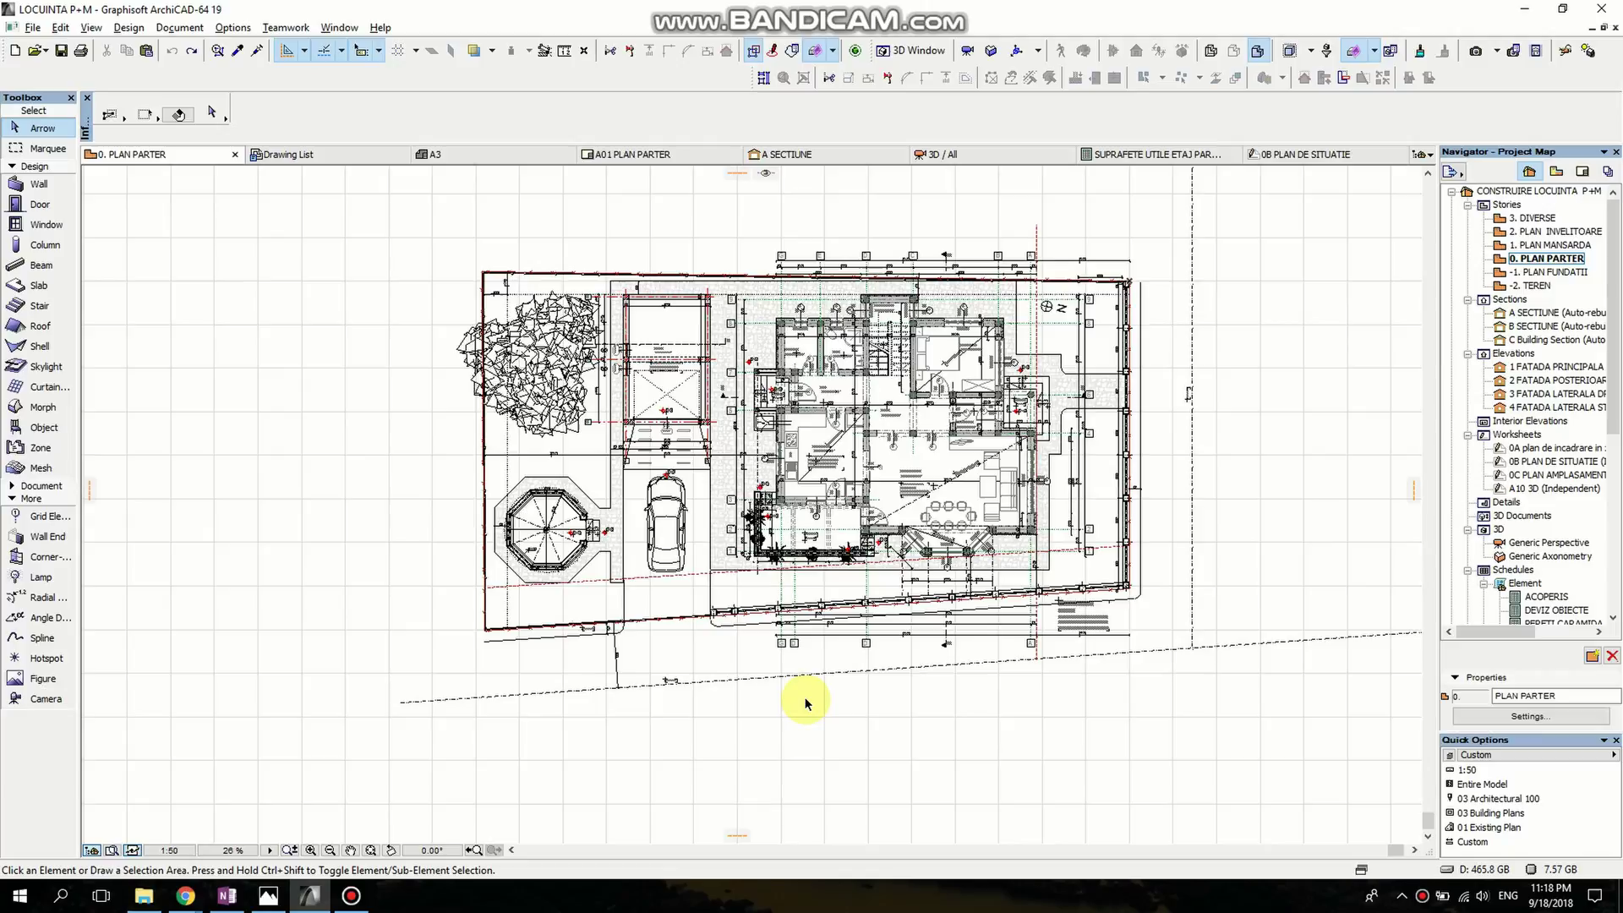
- Download the 3D Warehouse Bush as a SketchUp 2016 model, saving Skt_BoxwoodBall_13.skp to SEPT 2018
key(alt+Tab)
key(alt+Tab)
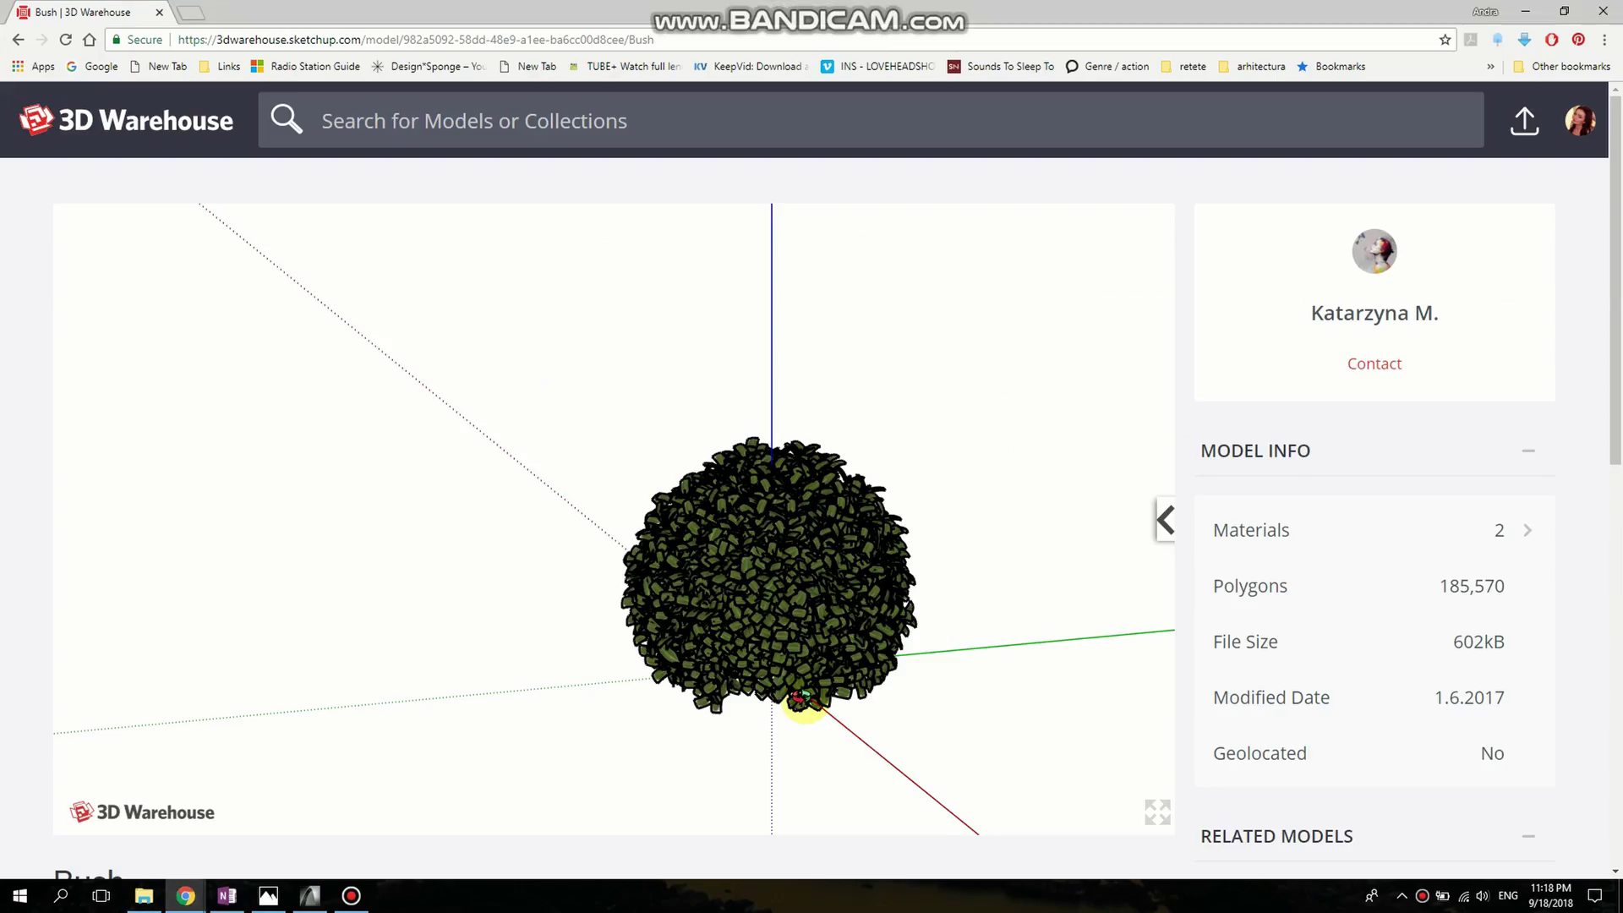
scroll(1207, 555, down, 1)
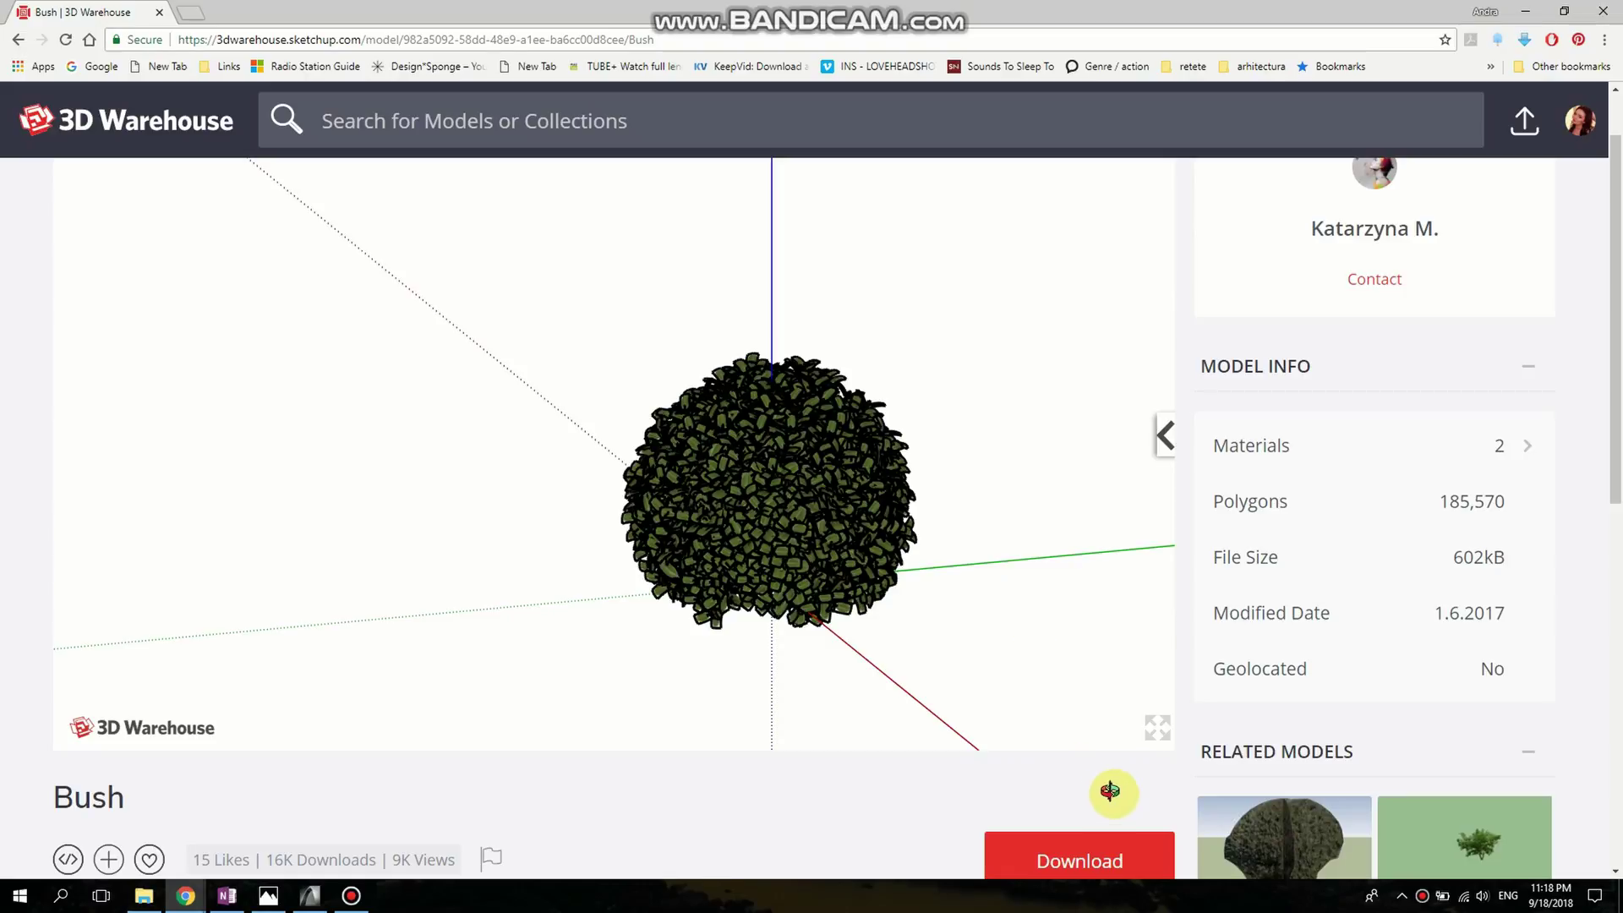
scroll(1114, 797, down, 2)
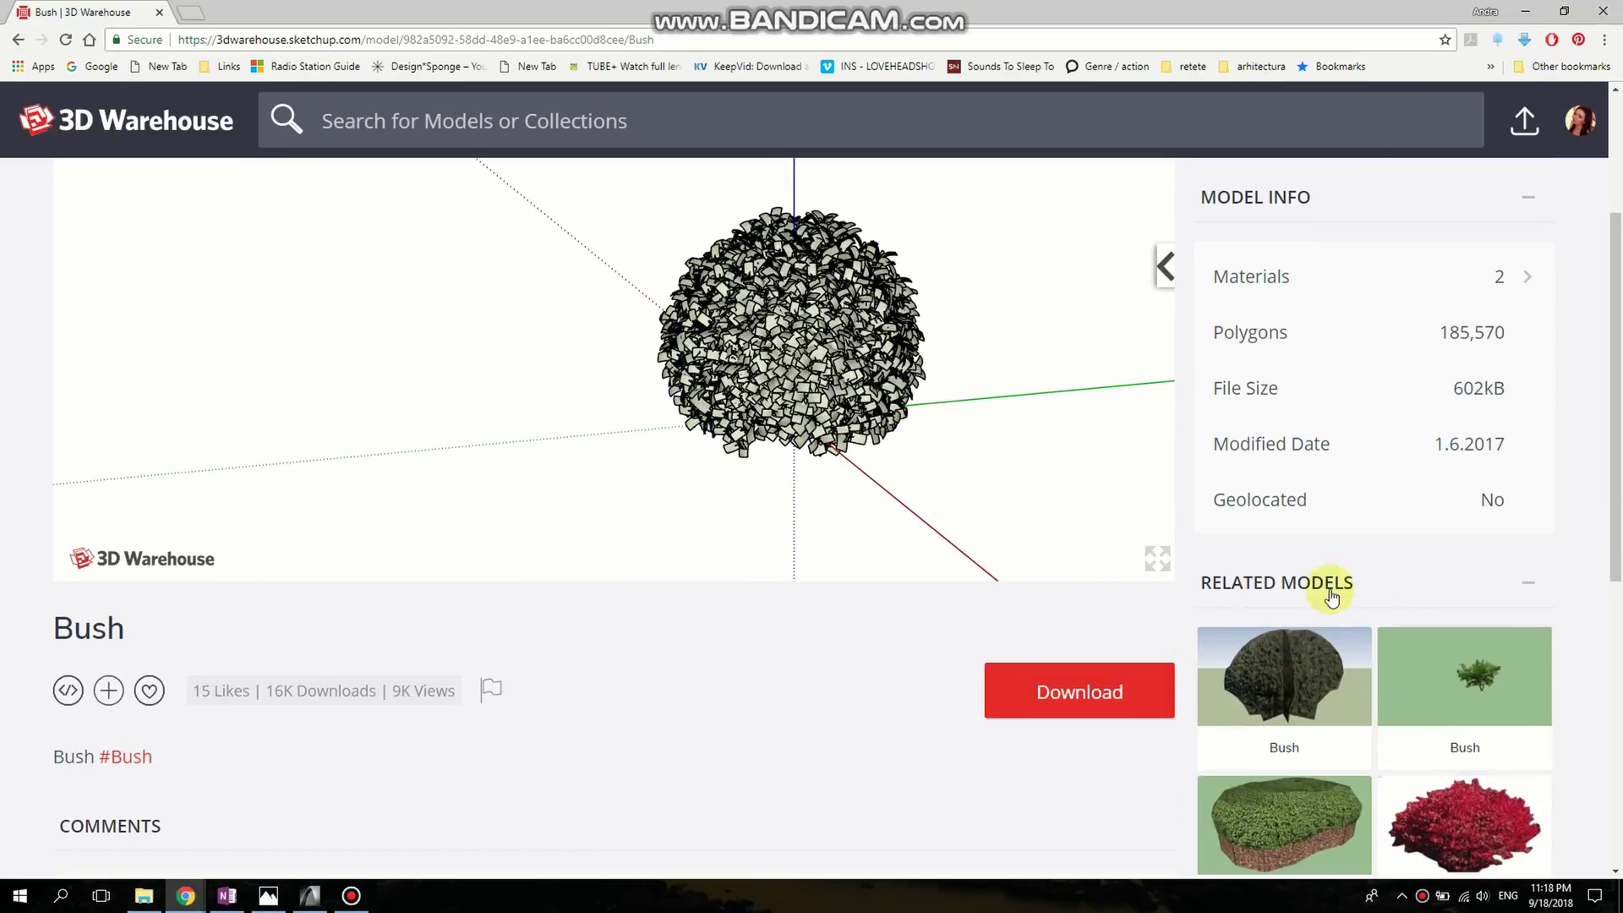
click(1110, 696)
scroll(1113, 700, down, 2)
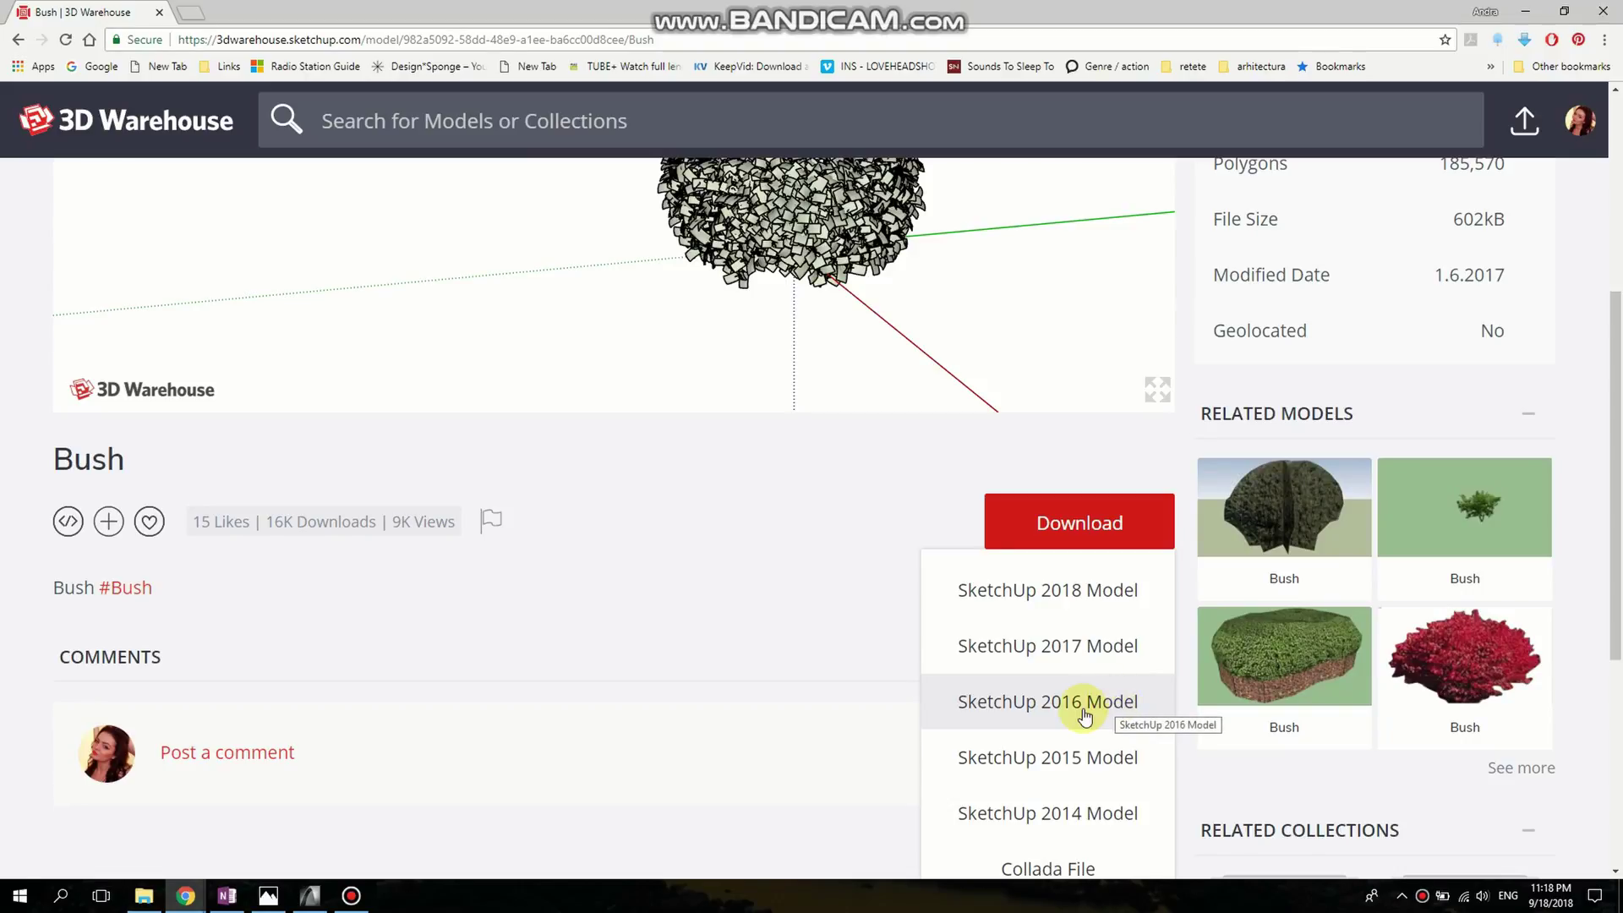
click(1084, 714)
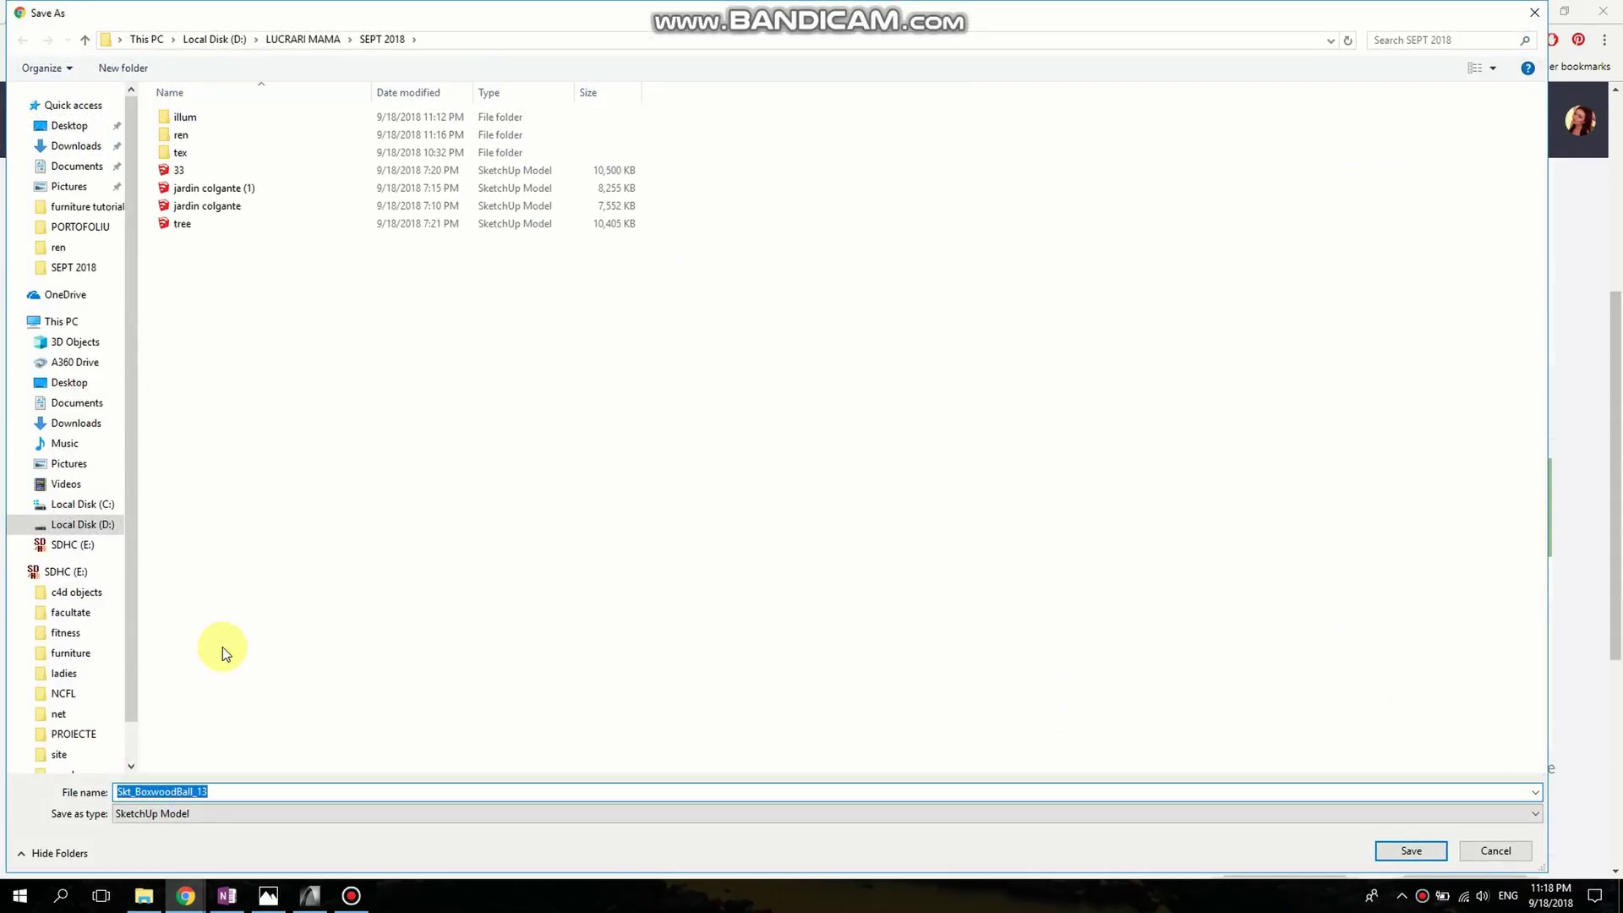
click(1424, 852)
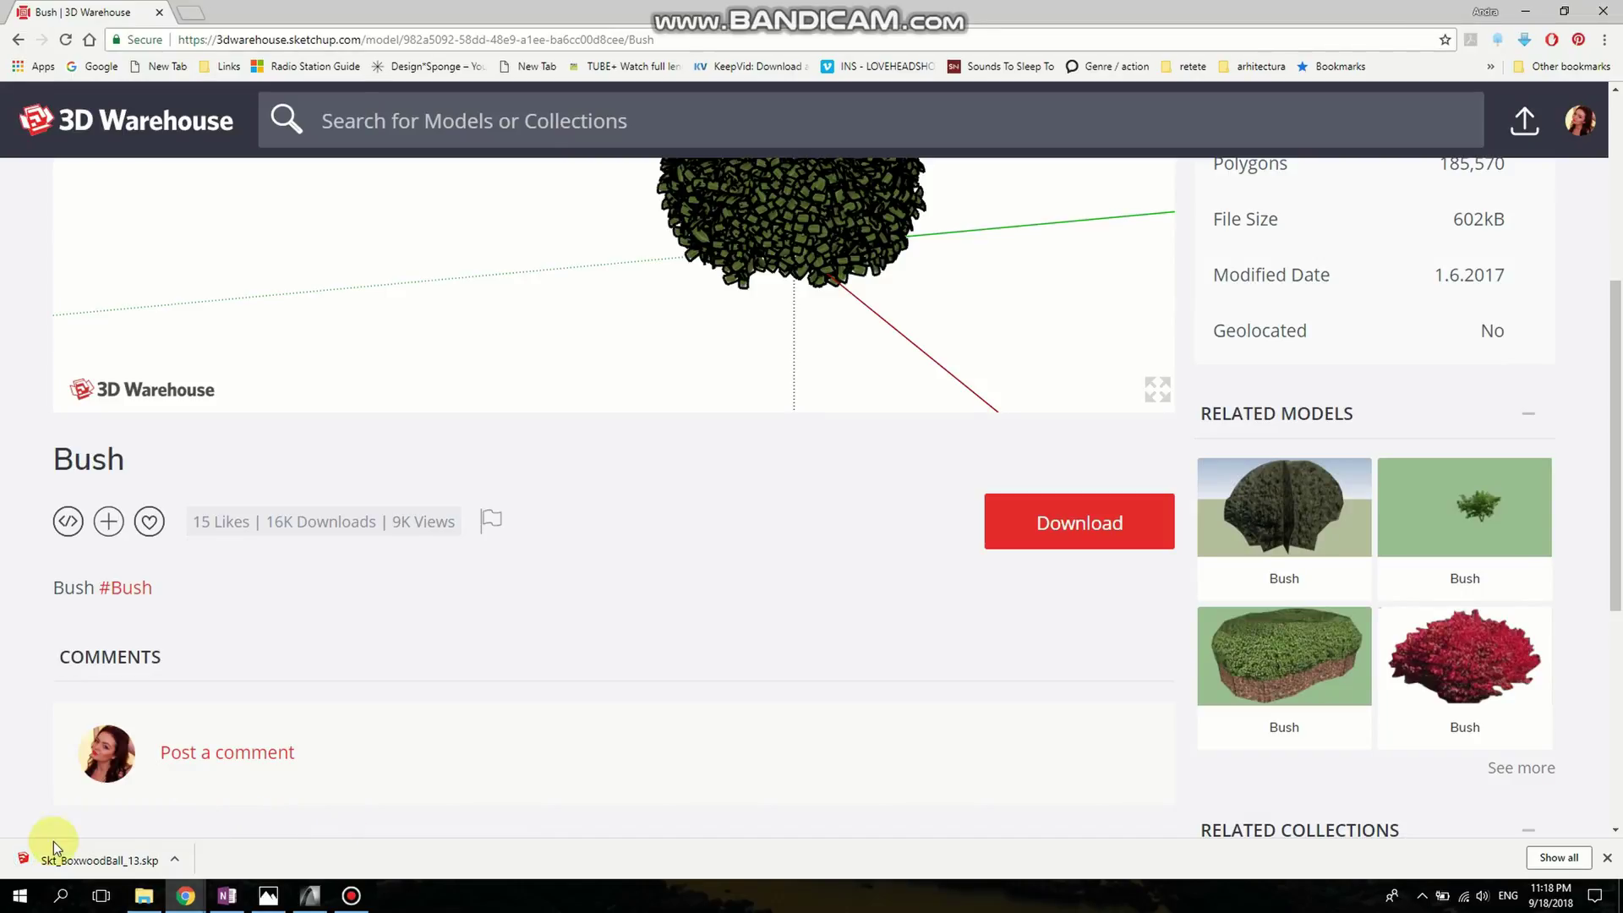
- Open Skt_BoxwoodBall_13.skp in SketchUp and overwrite it as a SketchUp Version 8 file
click(75, 860)
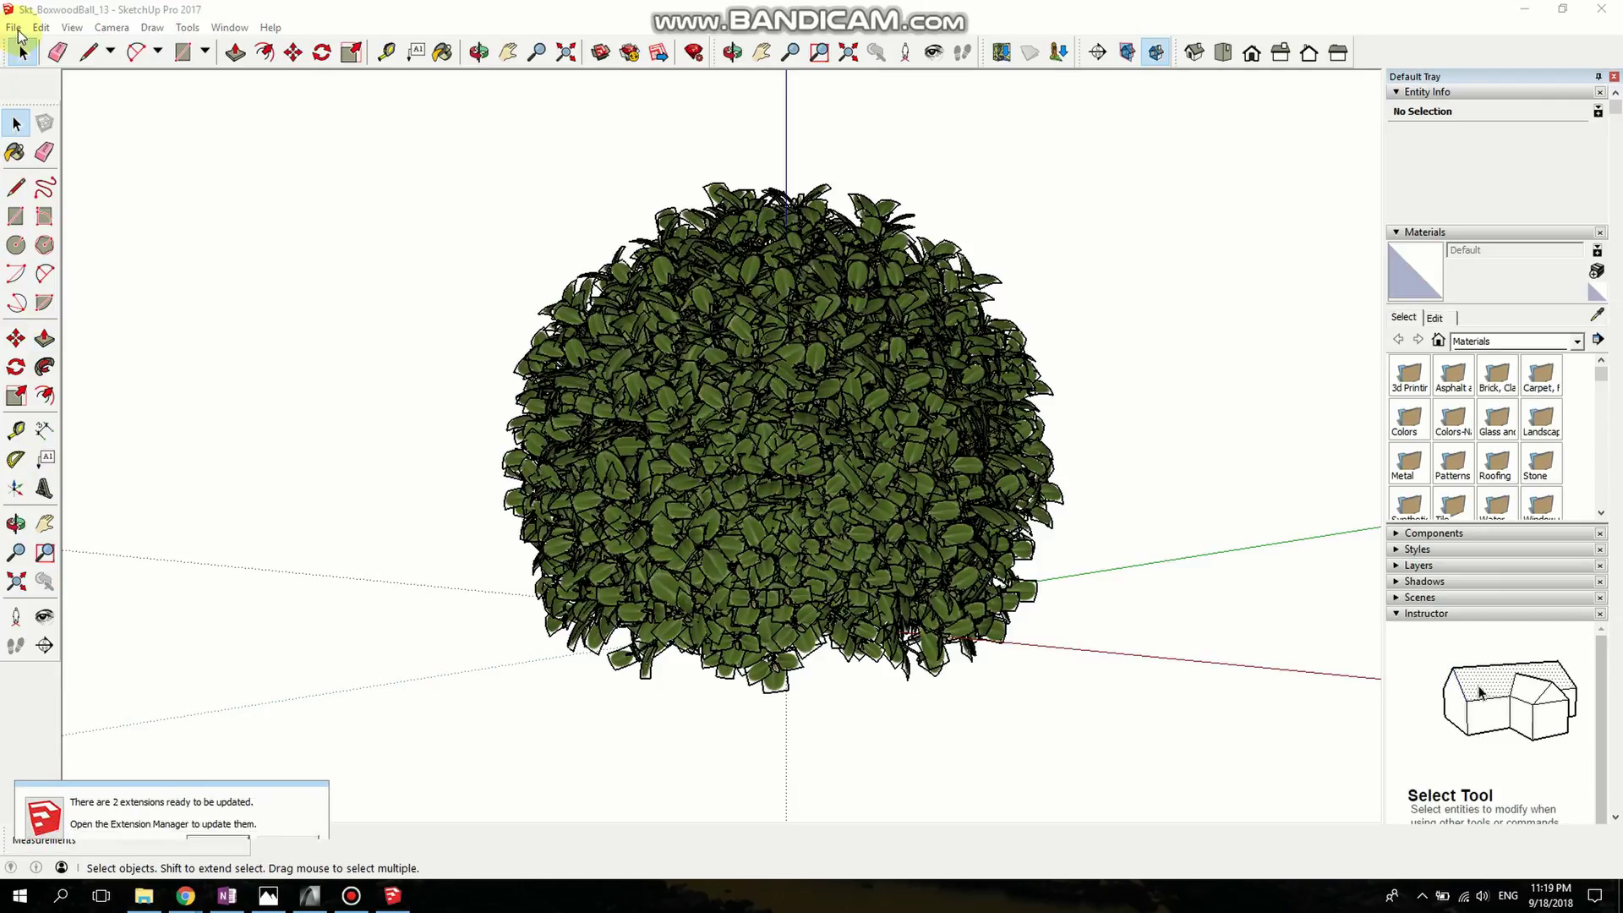
click(284, 819)
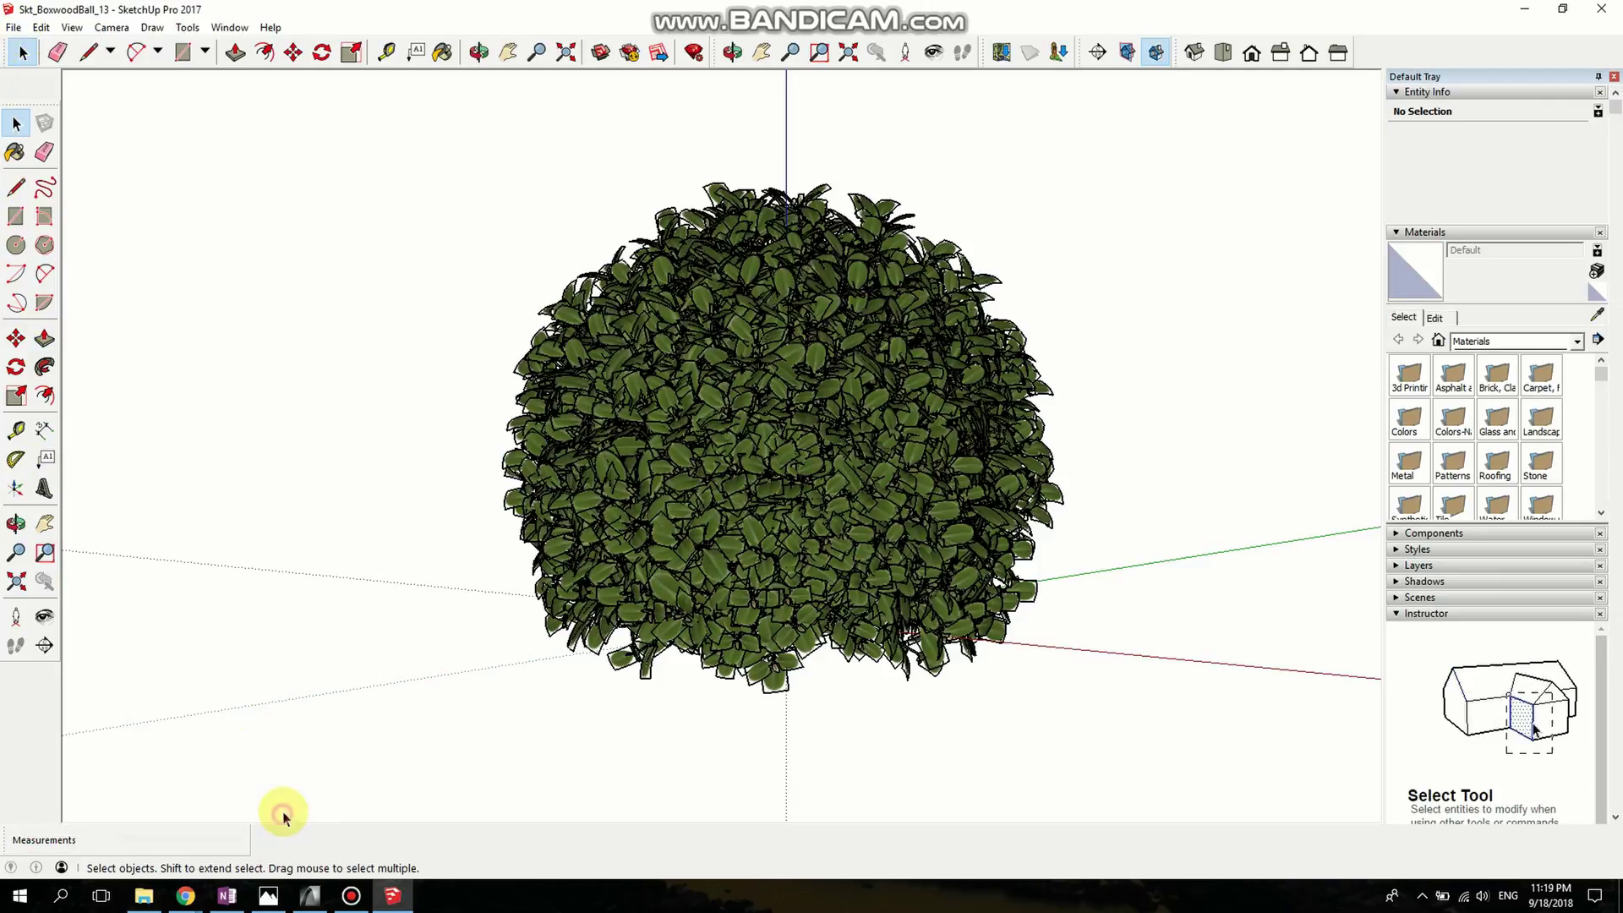
click(15, 28)
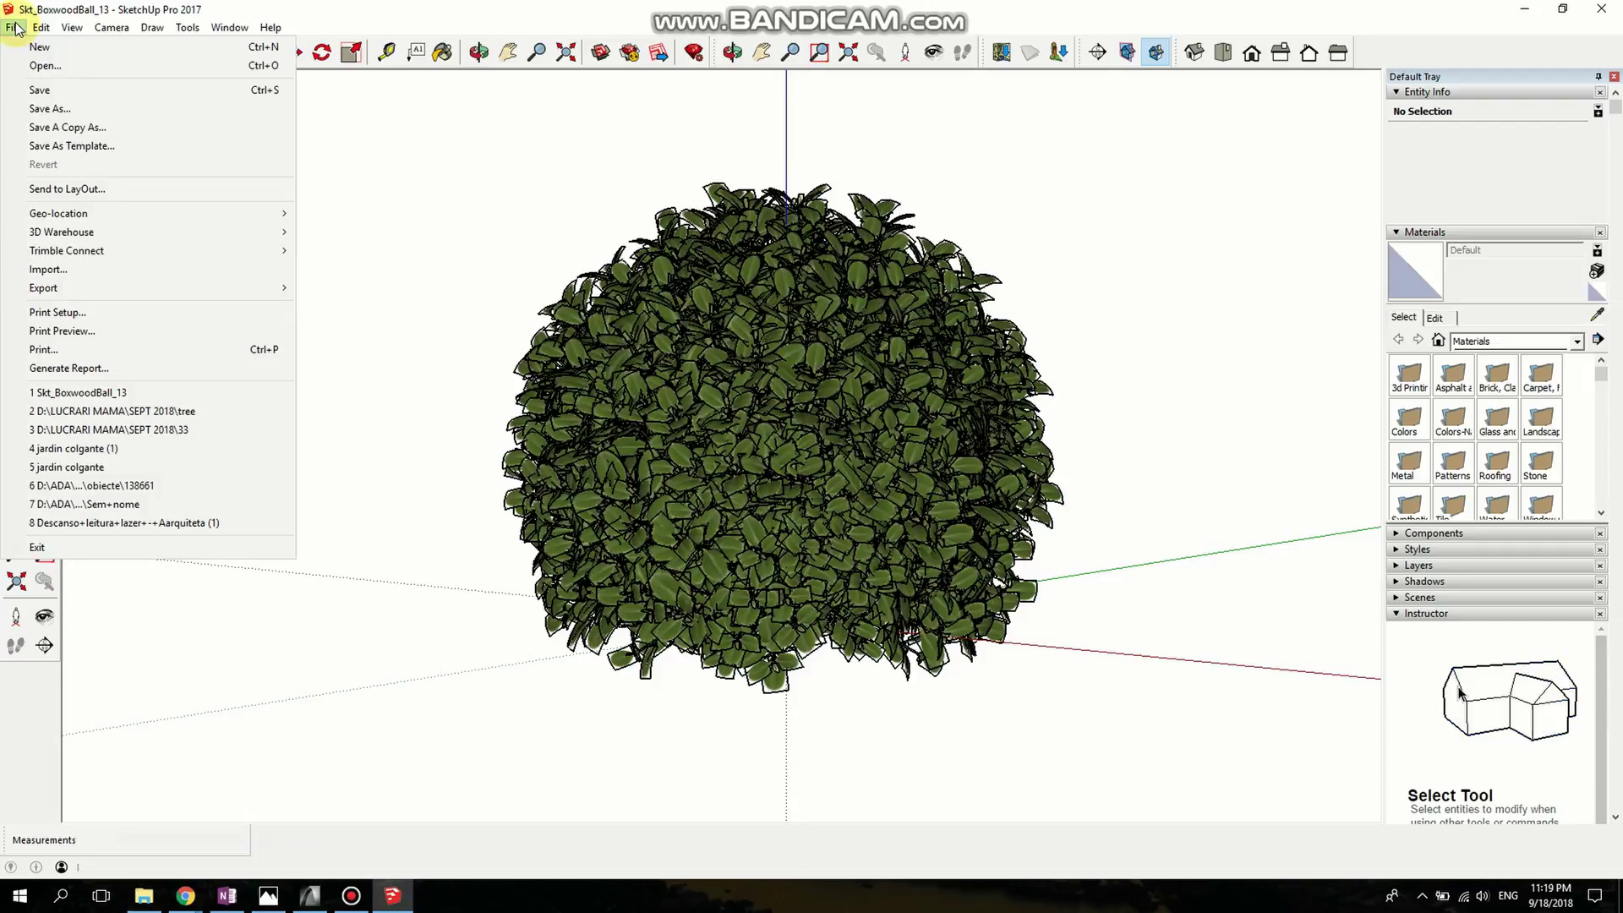
click(52, 109)
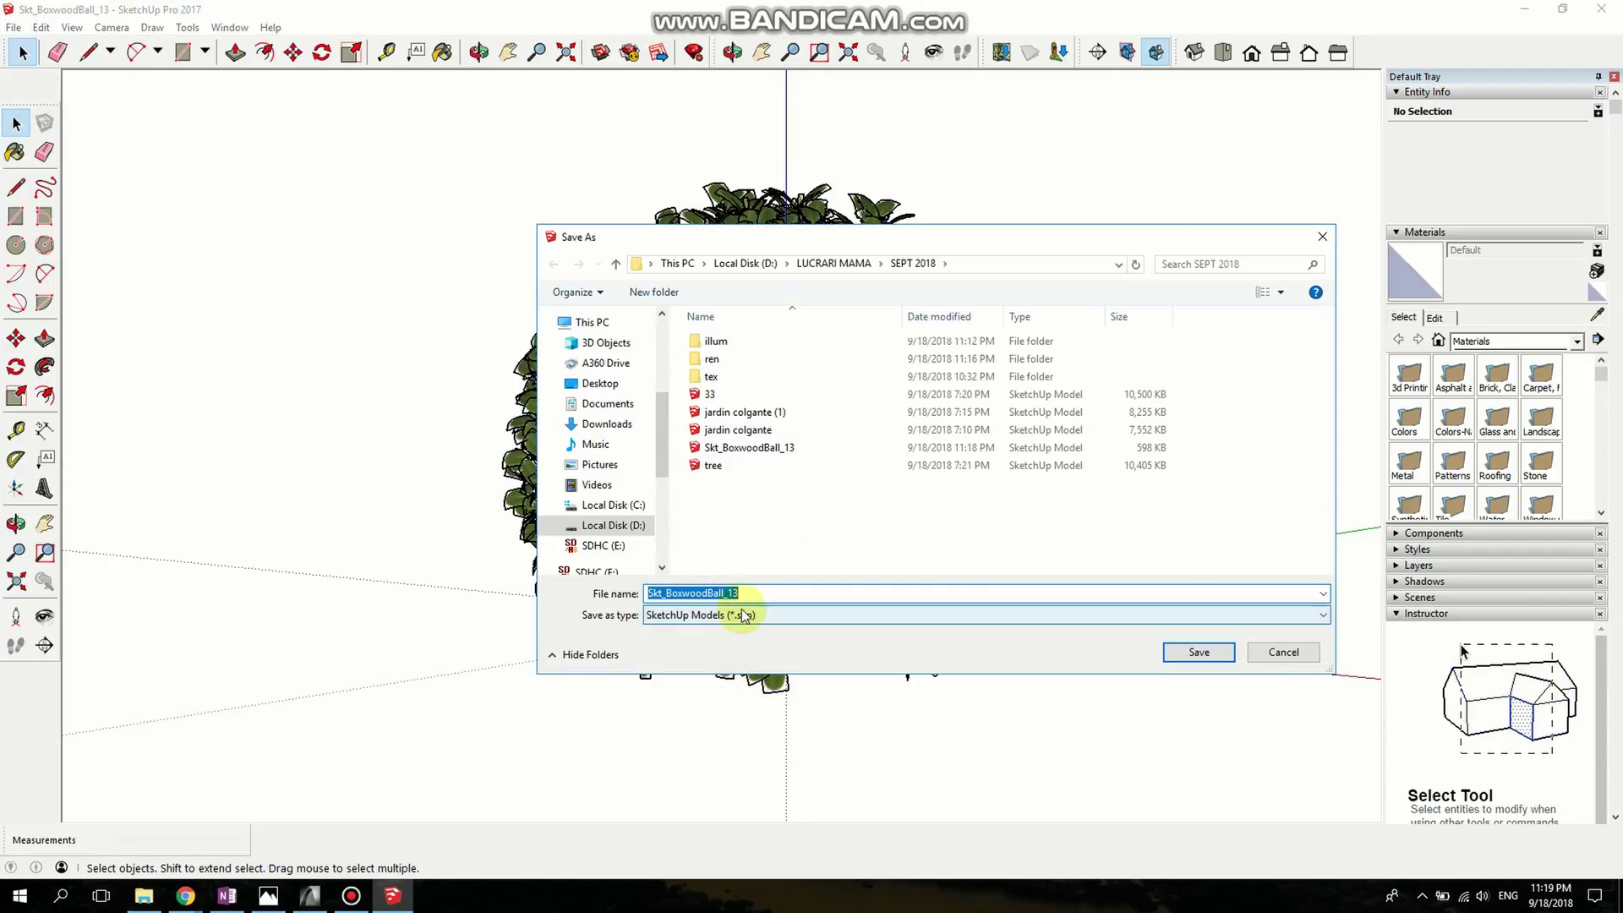
click(669, 621)
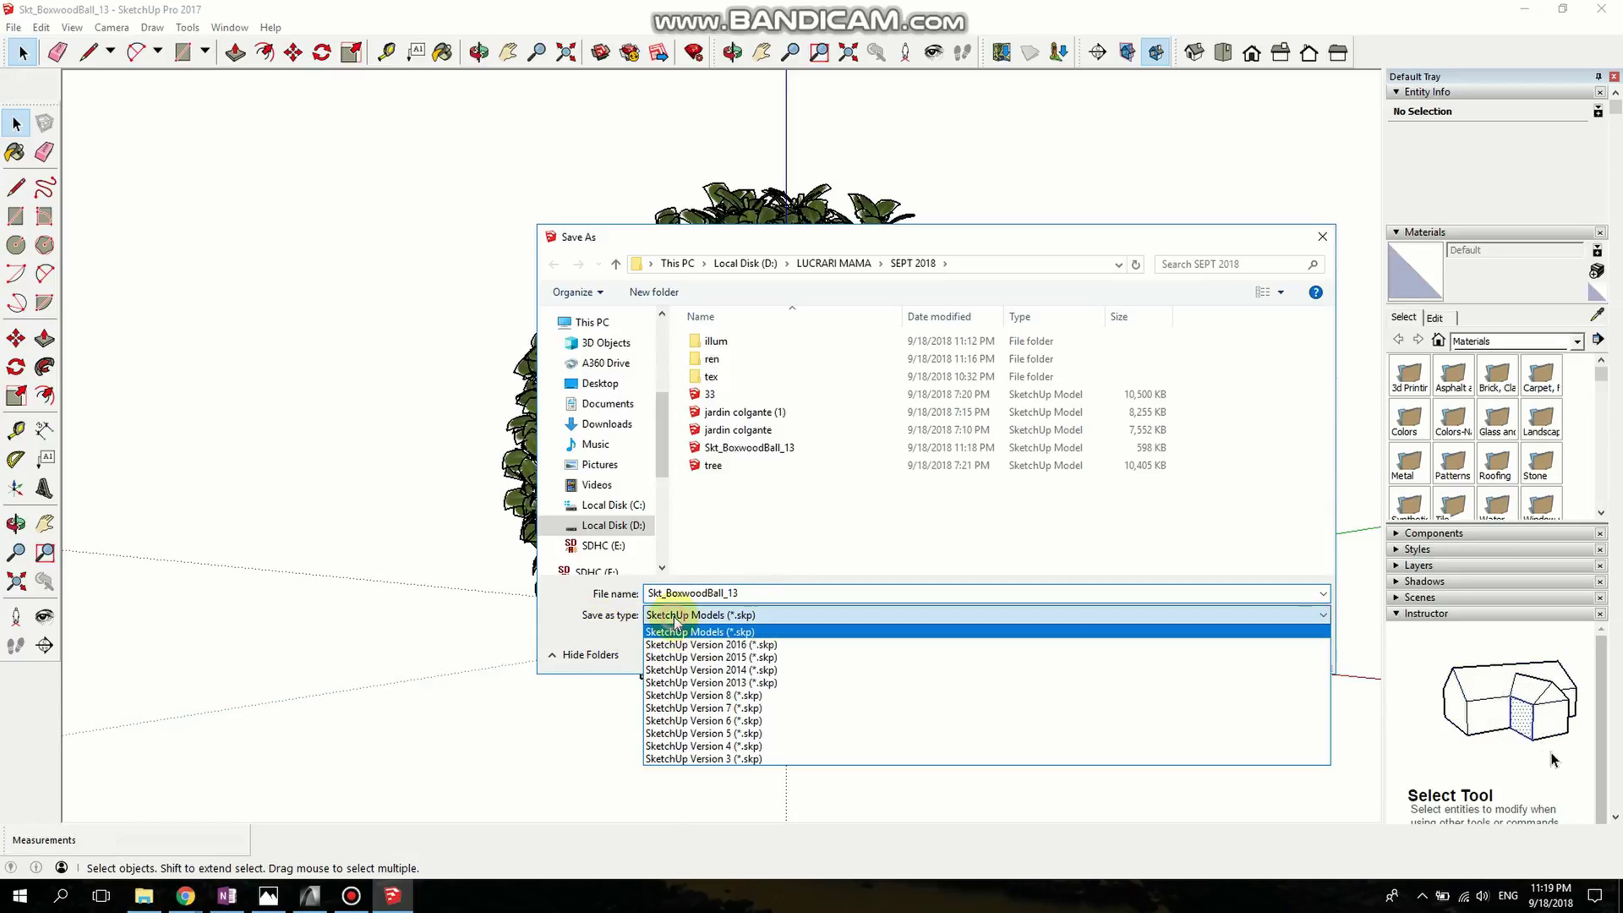
click(706, 696)
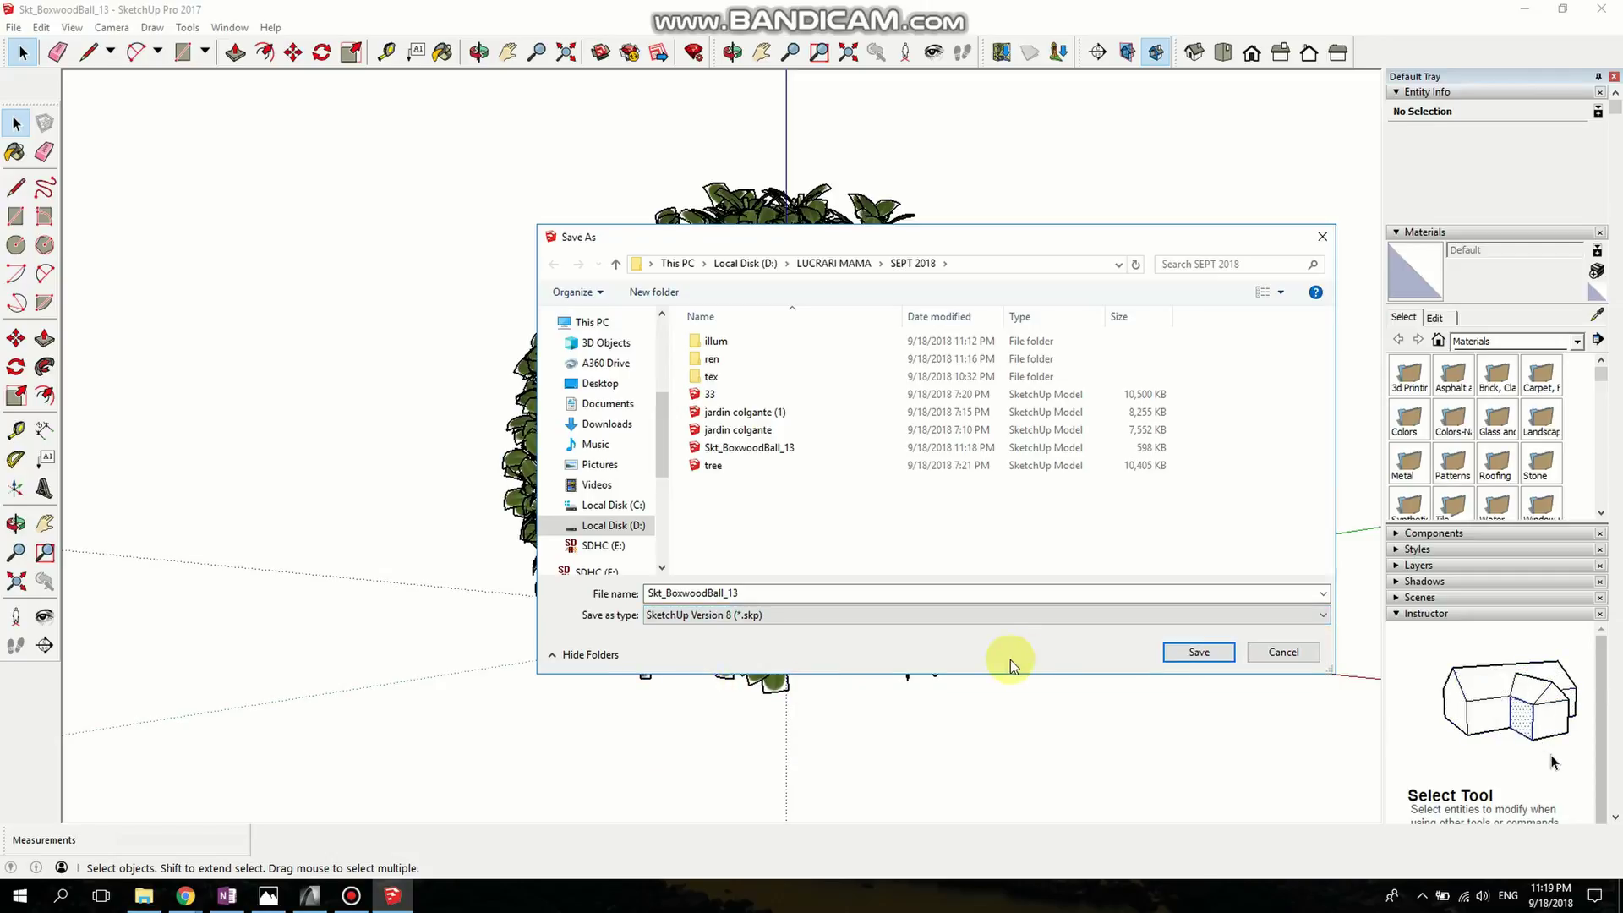
click(1200, 651)
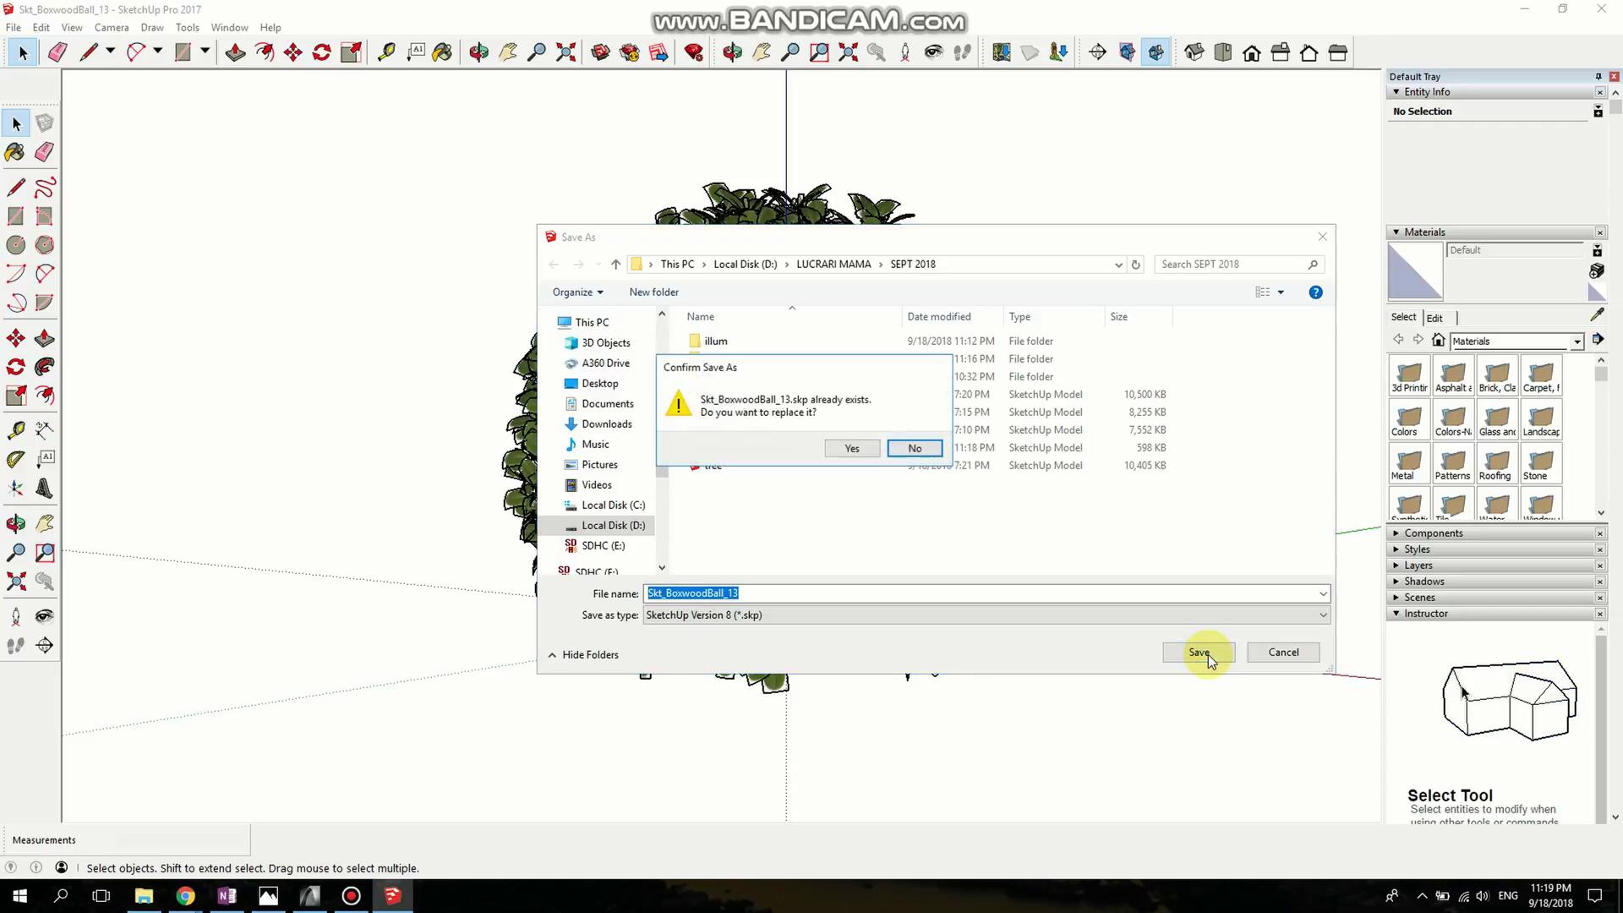
click(853, 449)
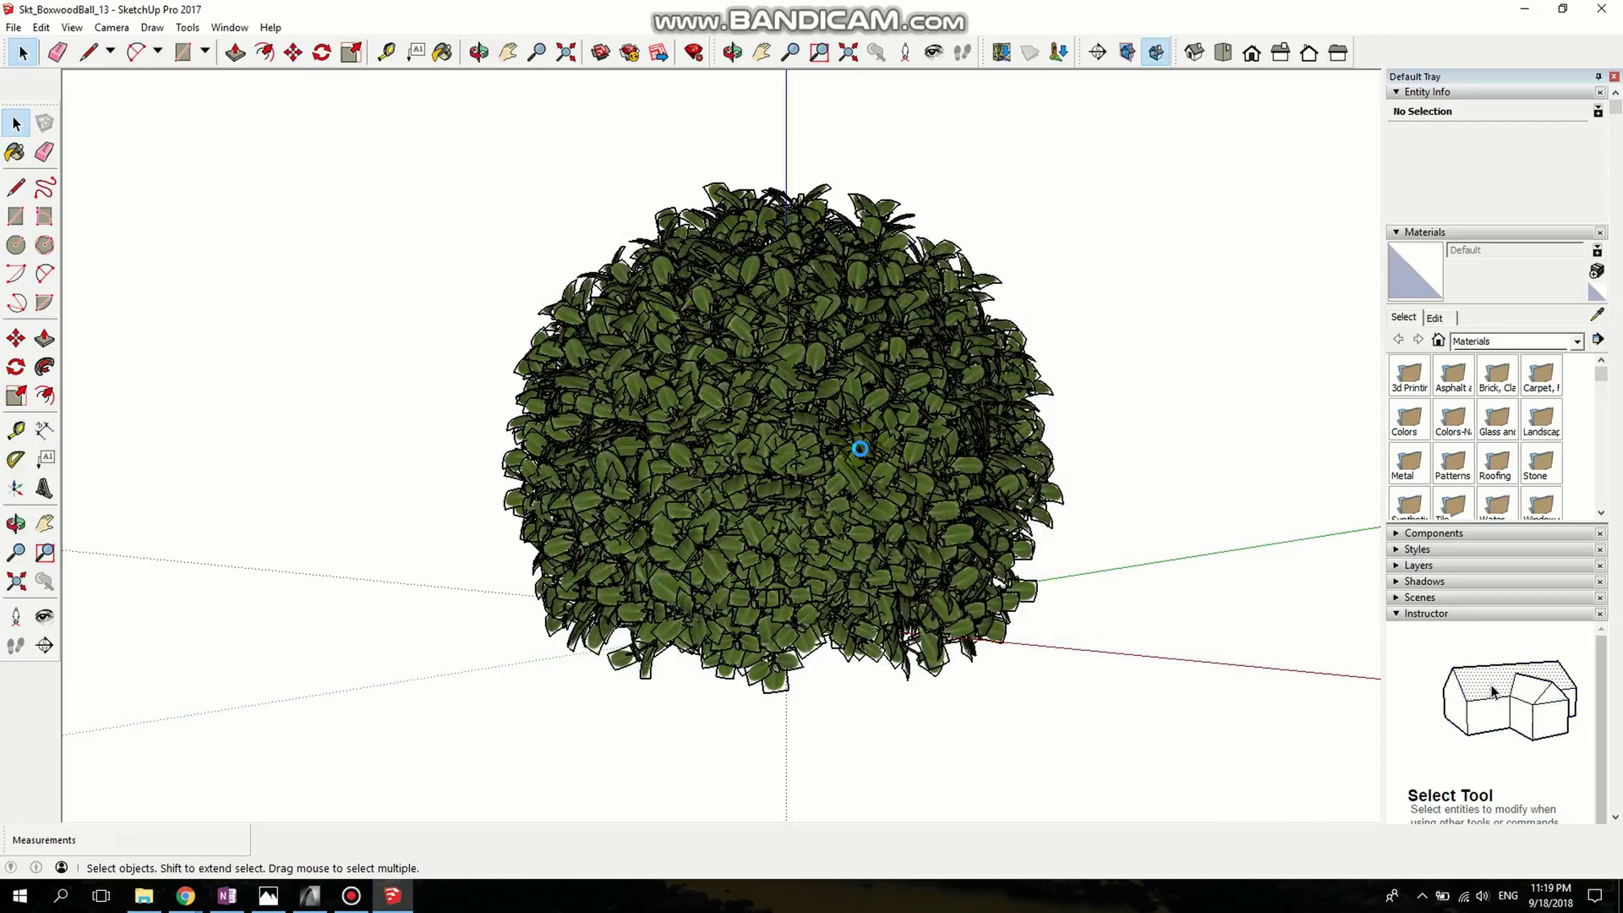
- Drag Skt_BoxwoodBall_13.skp from the SEPT 2018 folder into the ArchiCAD plan window
click(153, 900)
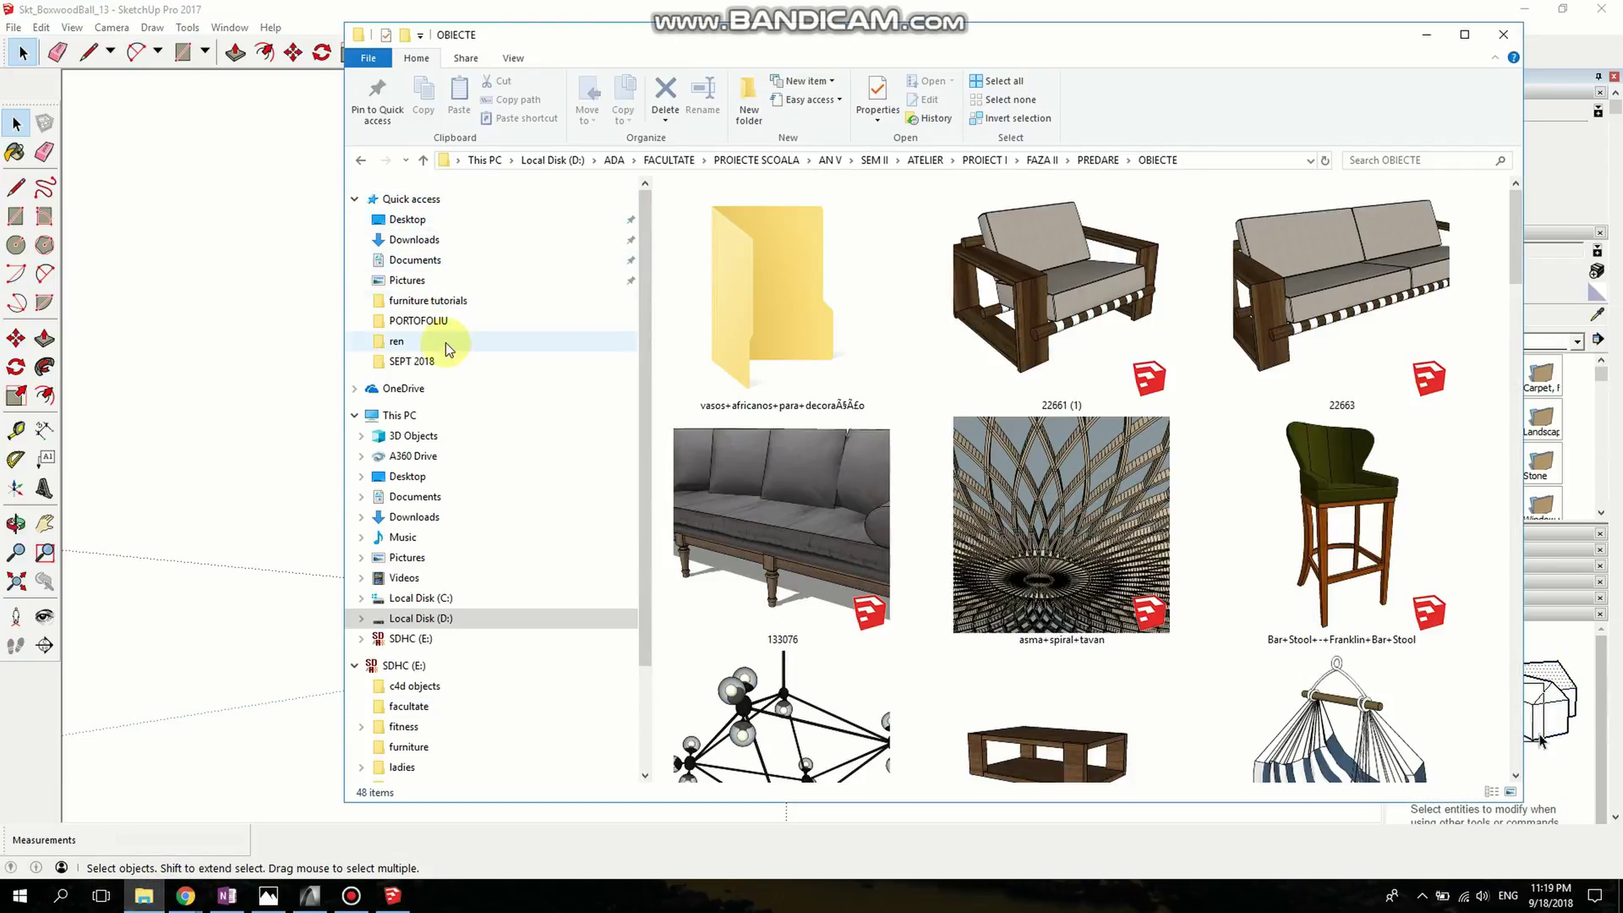
click(427, 362)
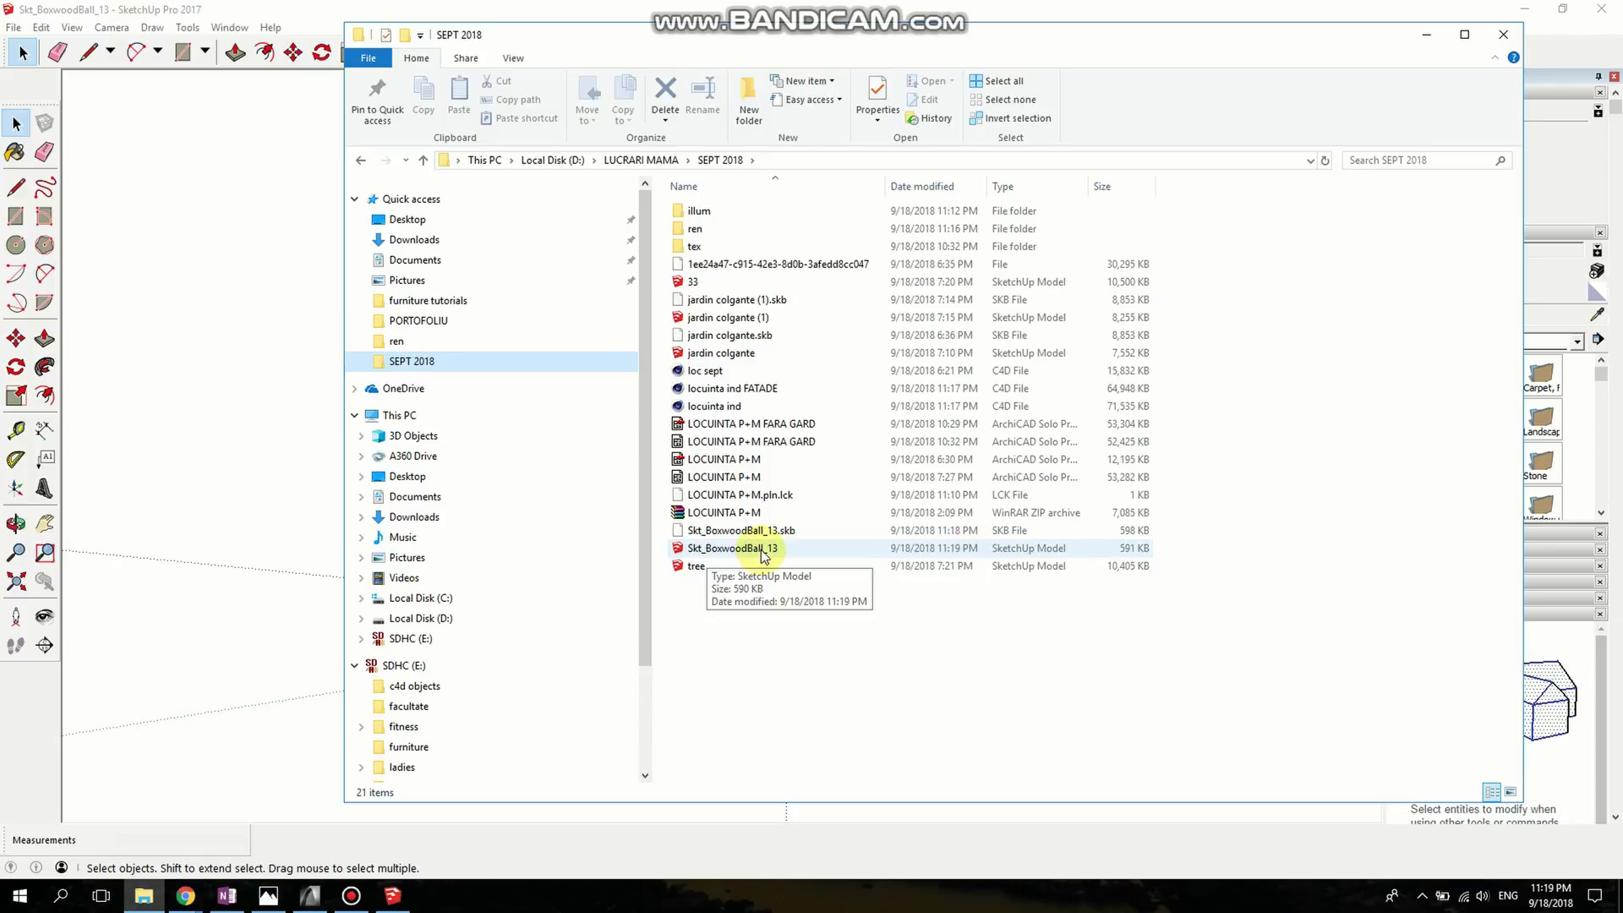
mouse_move(763, 551)
mouse_down()
mouse_move(790, 592)
mouse_move(686, 584)
mouse_move(321, 480)
mouse_move(354, 459)
mouse_up()
key(alt+Tab)
key(alt+Tab)
key(alt+Tab)
key(alt+Tab)
key(alt+Tab)
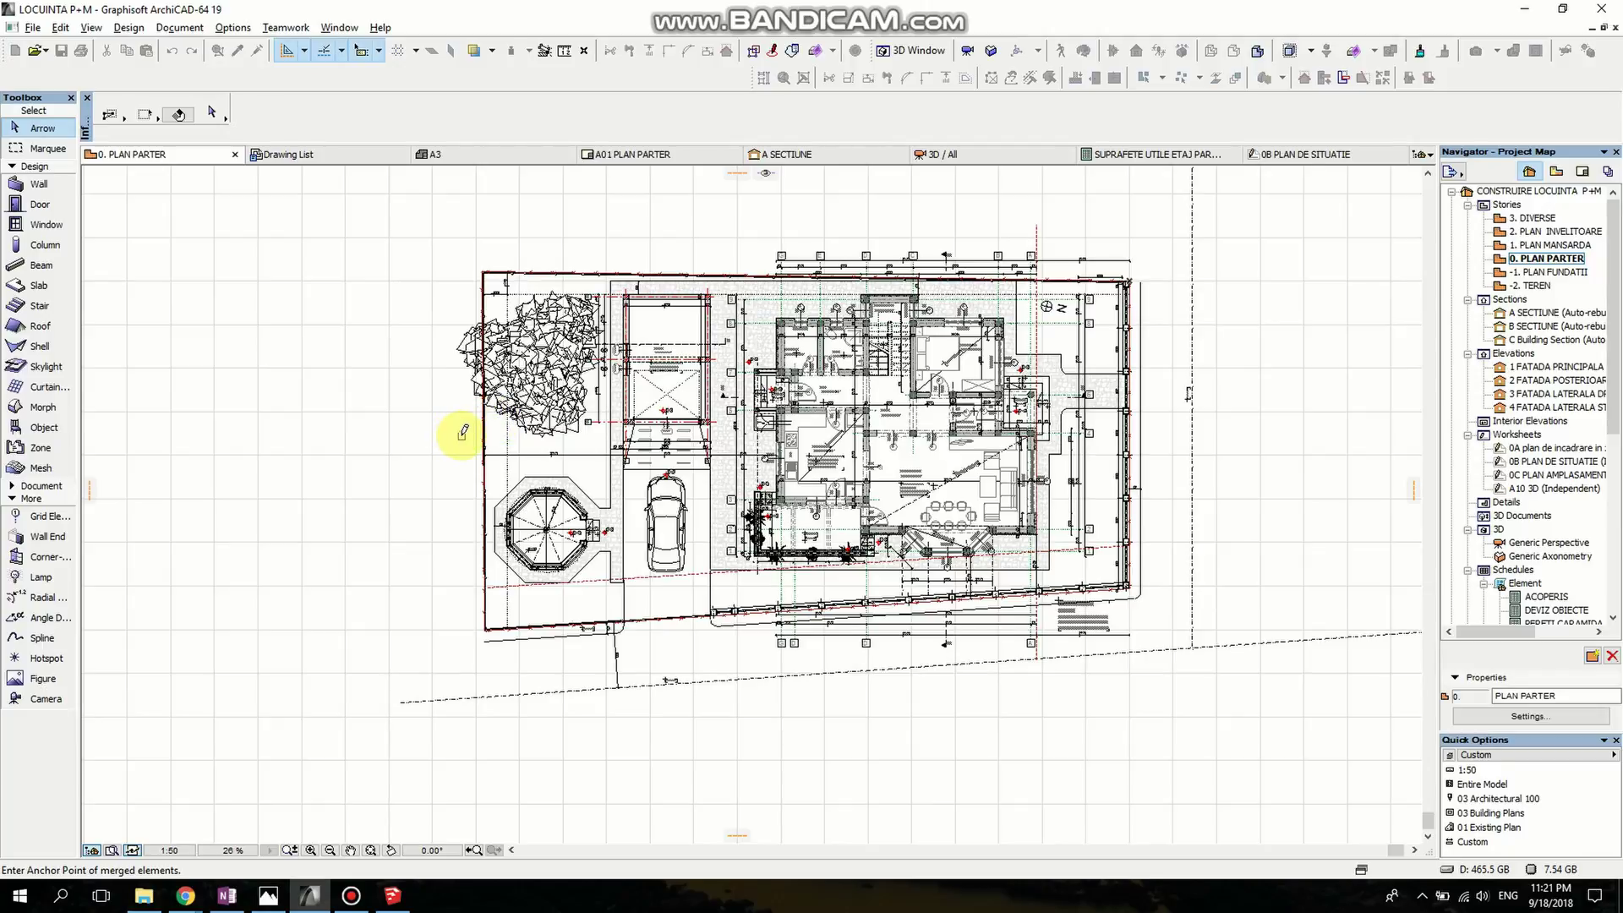
- Place the merged bush on the floor plan left of the garage
scroll(464, 433, up, 6)
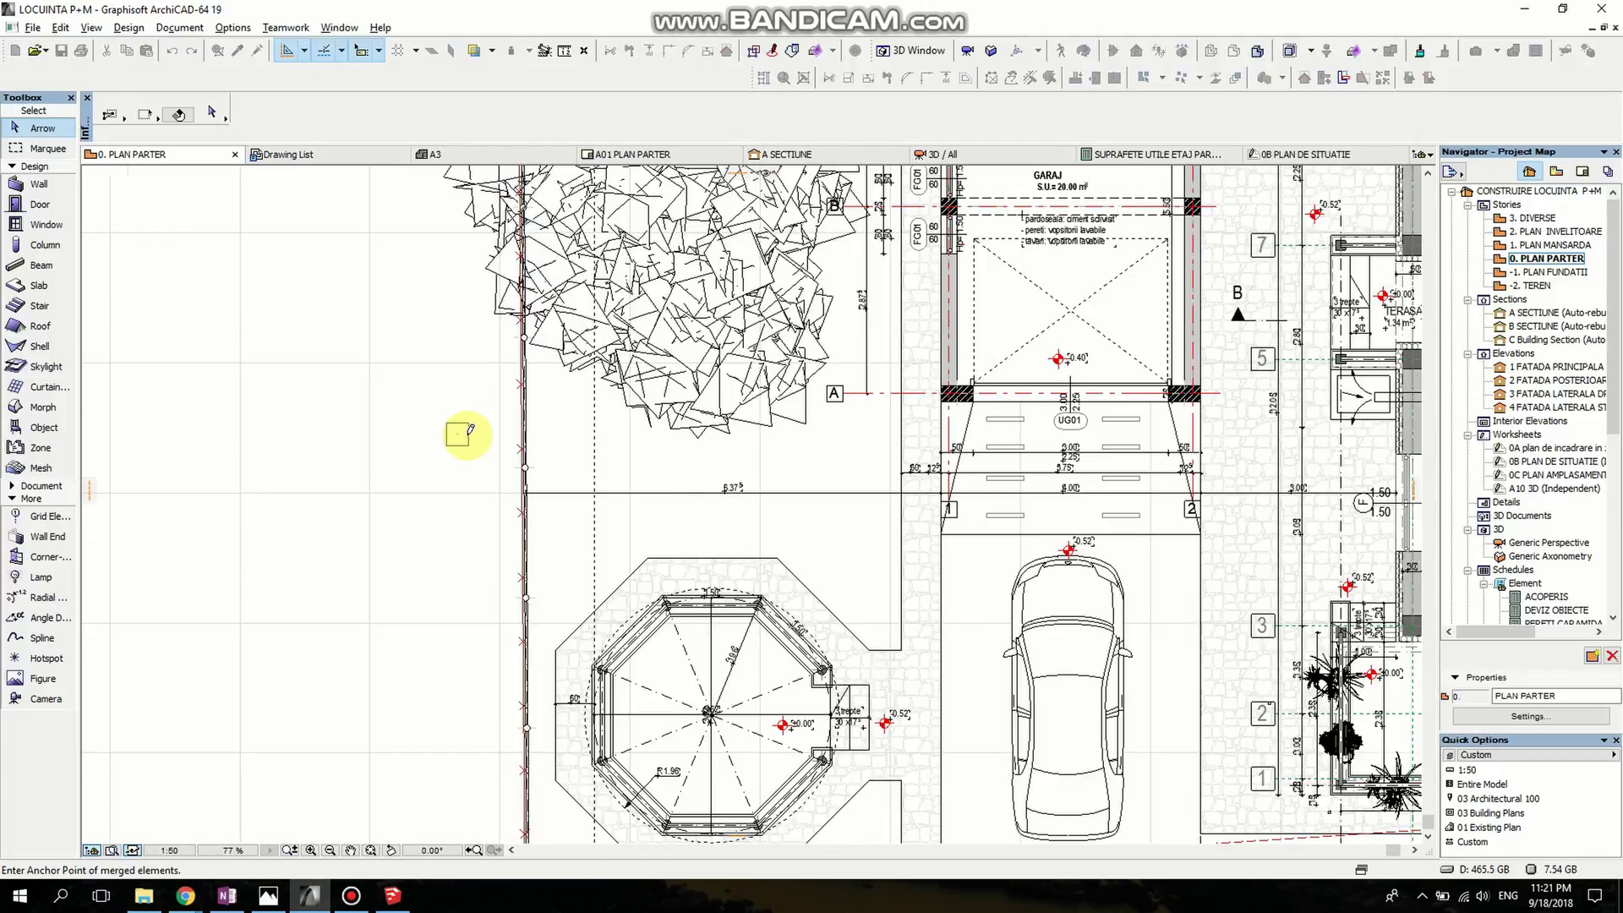
scroll(468, 434, up, 3)
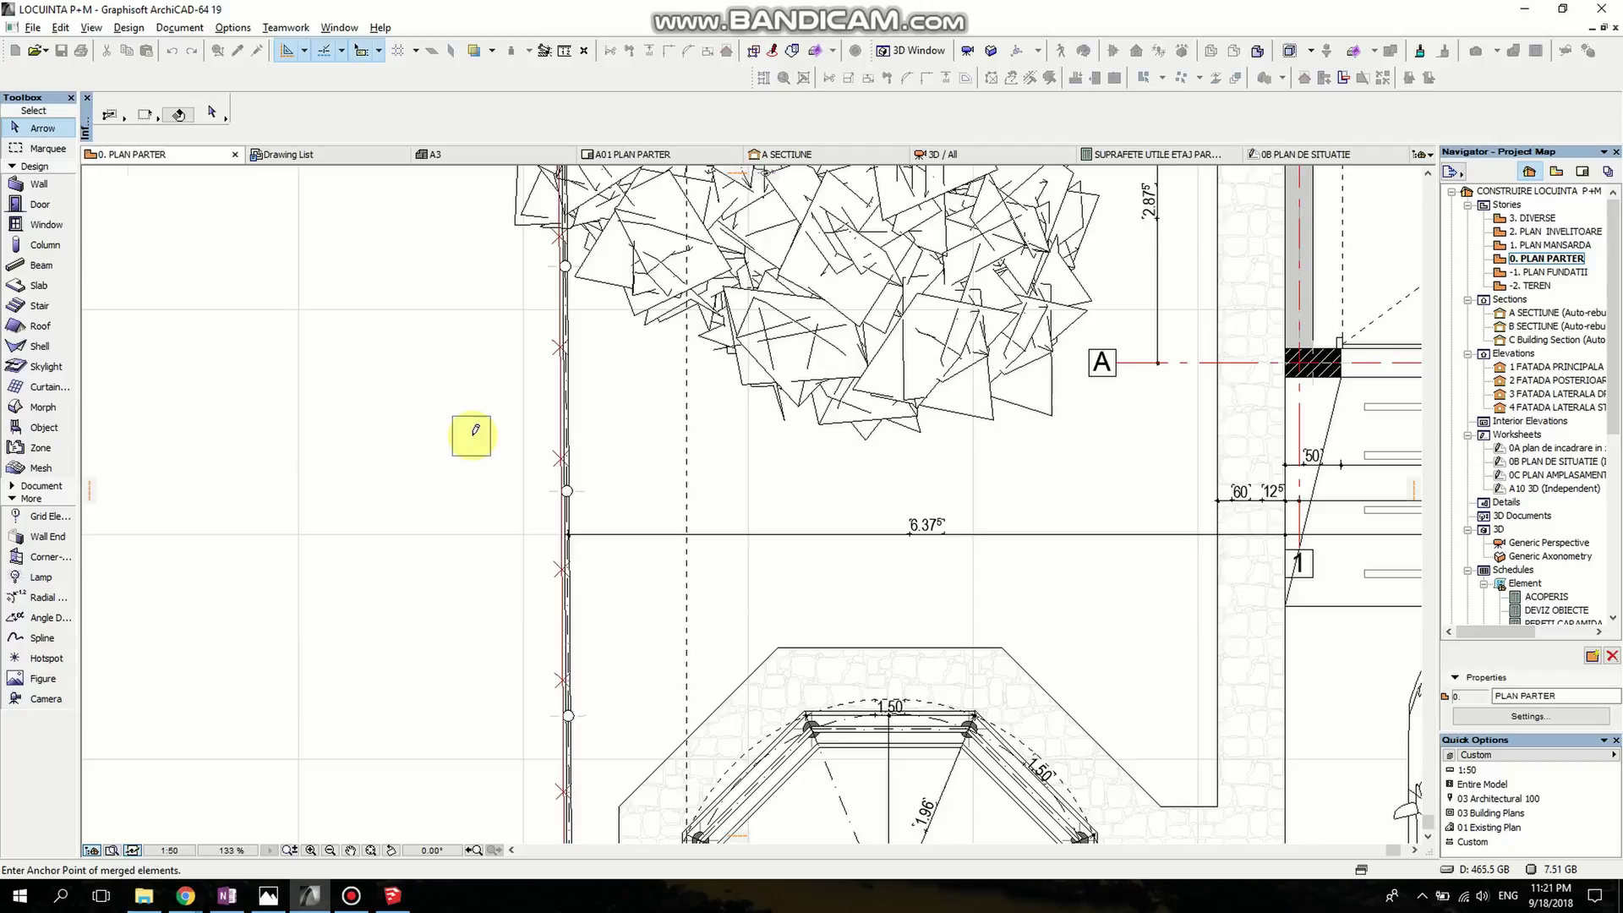
key(Escape)
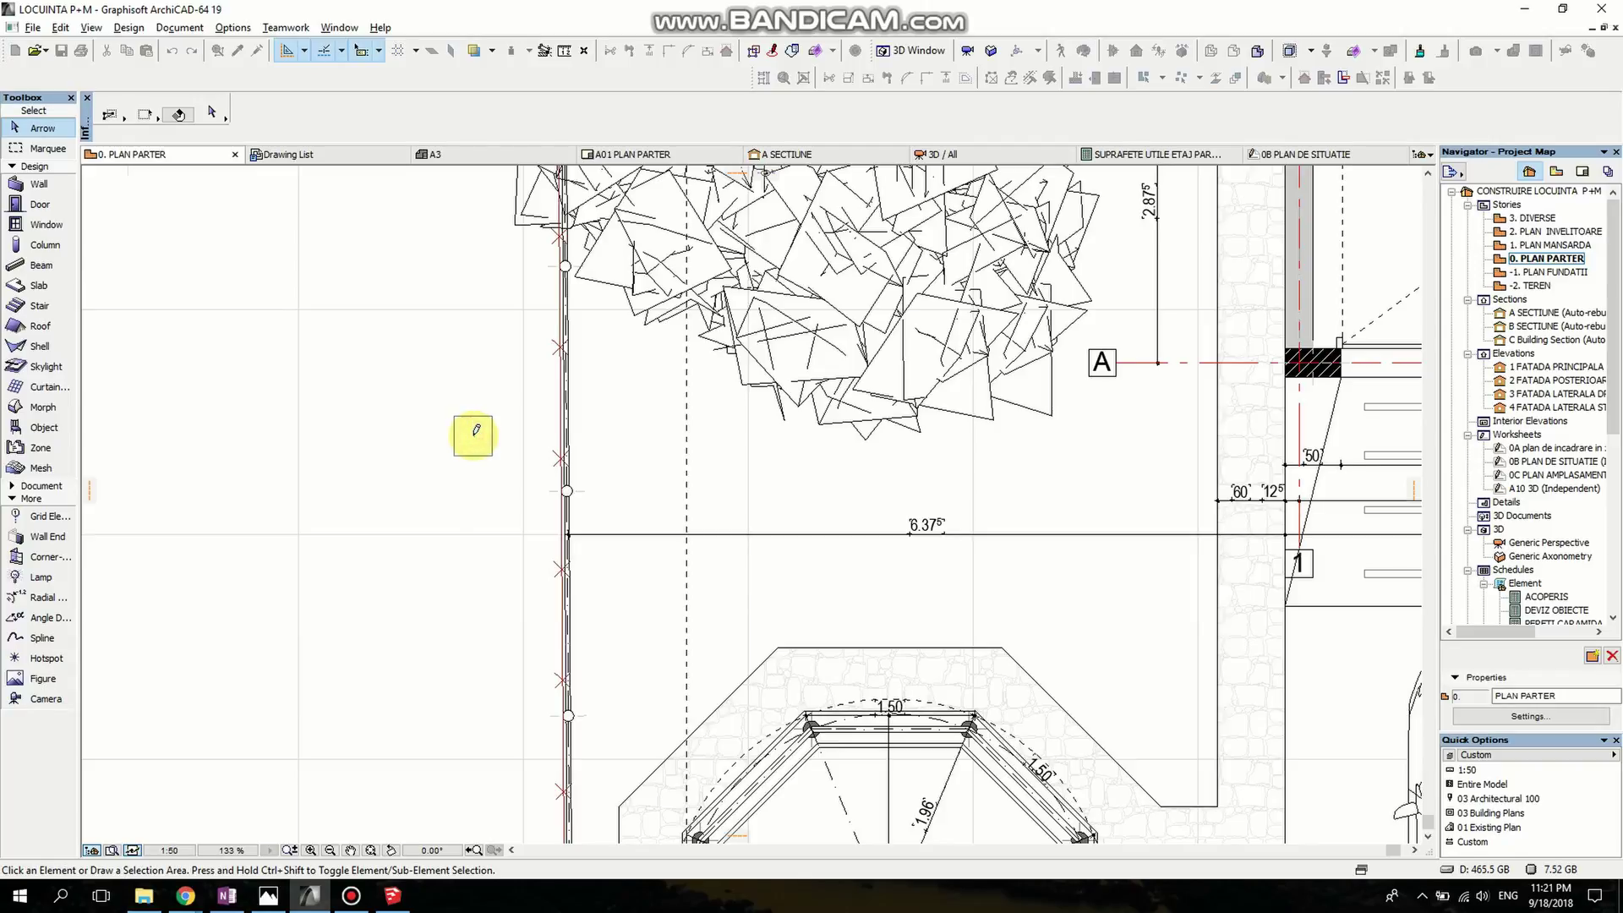
click(472, 435)
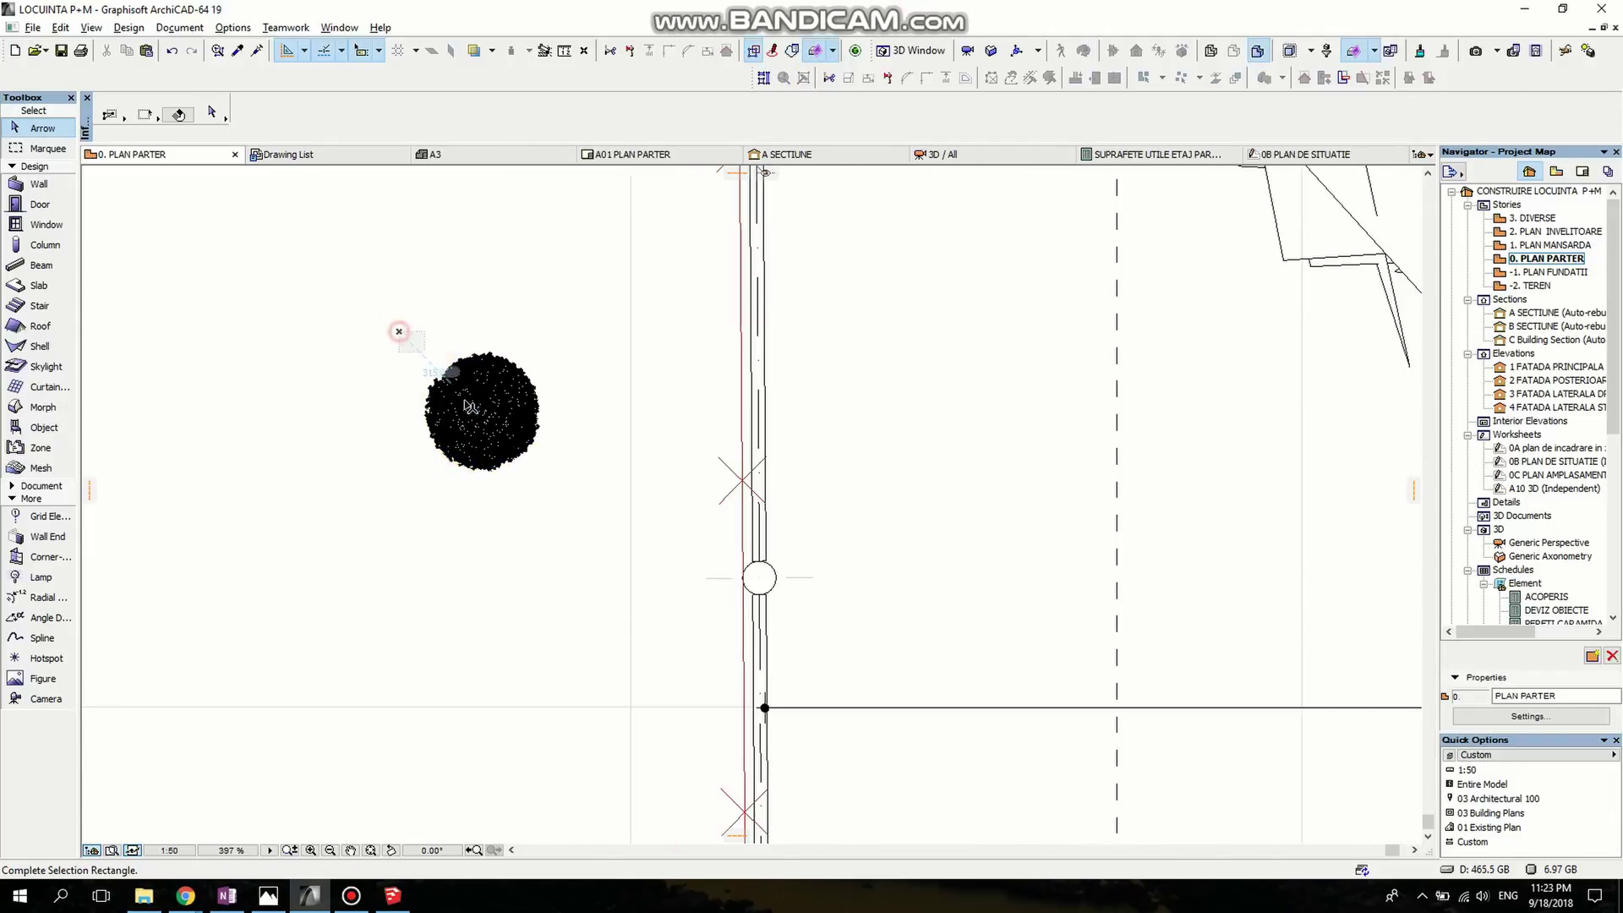
- Select the bush and move it down next to the gazebo
drag(403, 332, 554, 497)
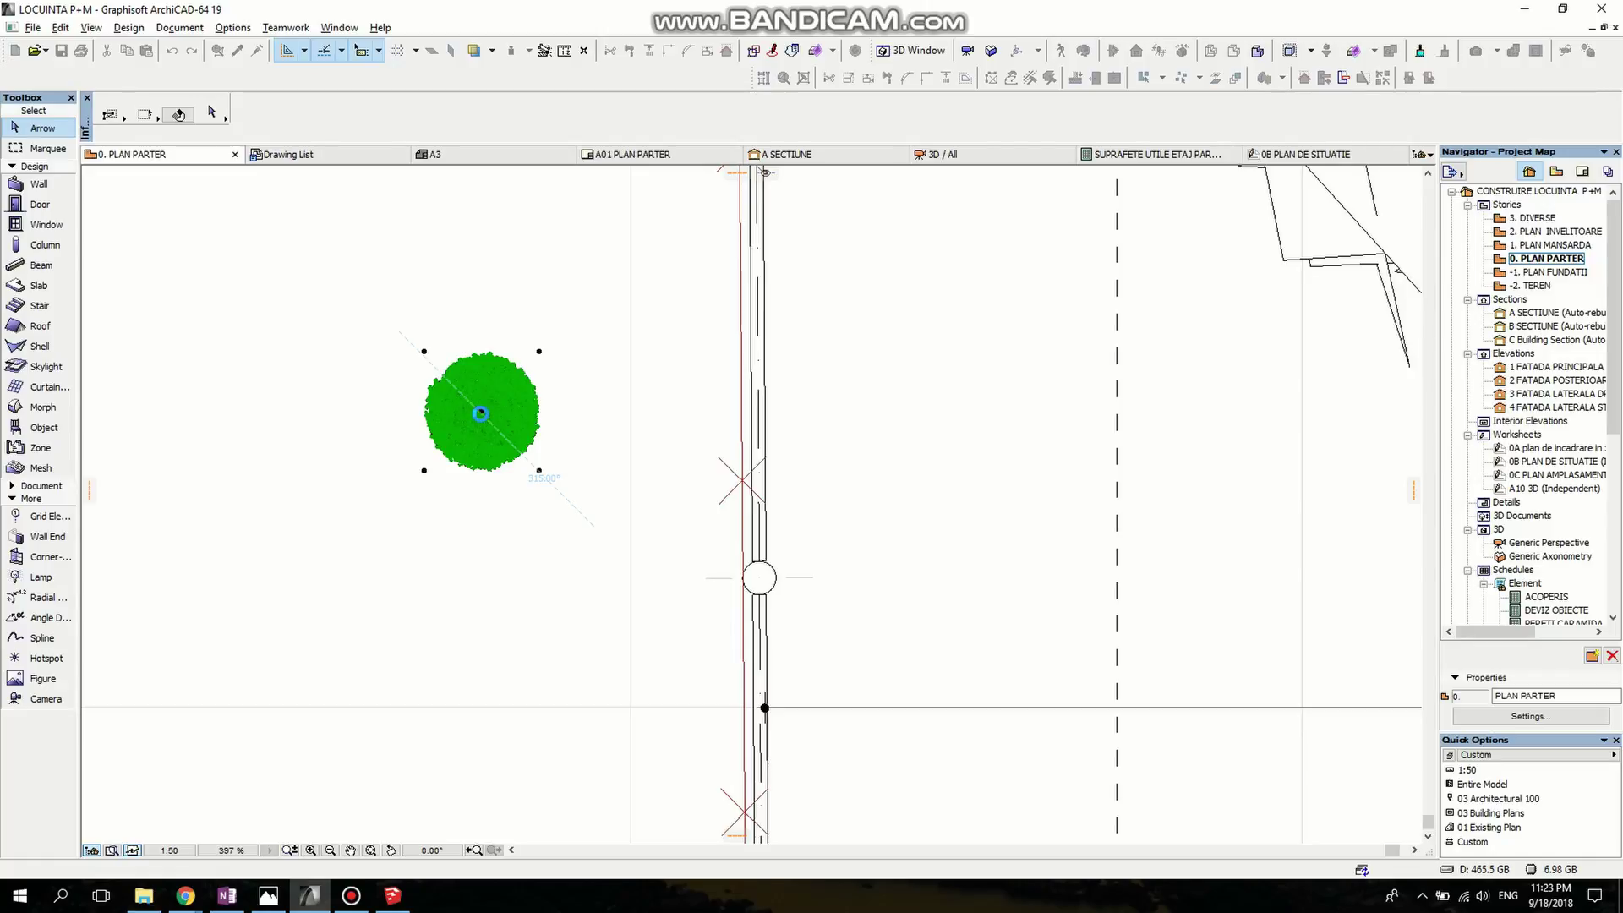
scroll(481, 413, up, 5)
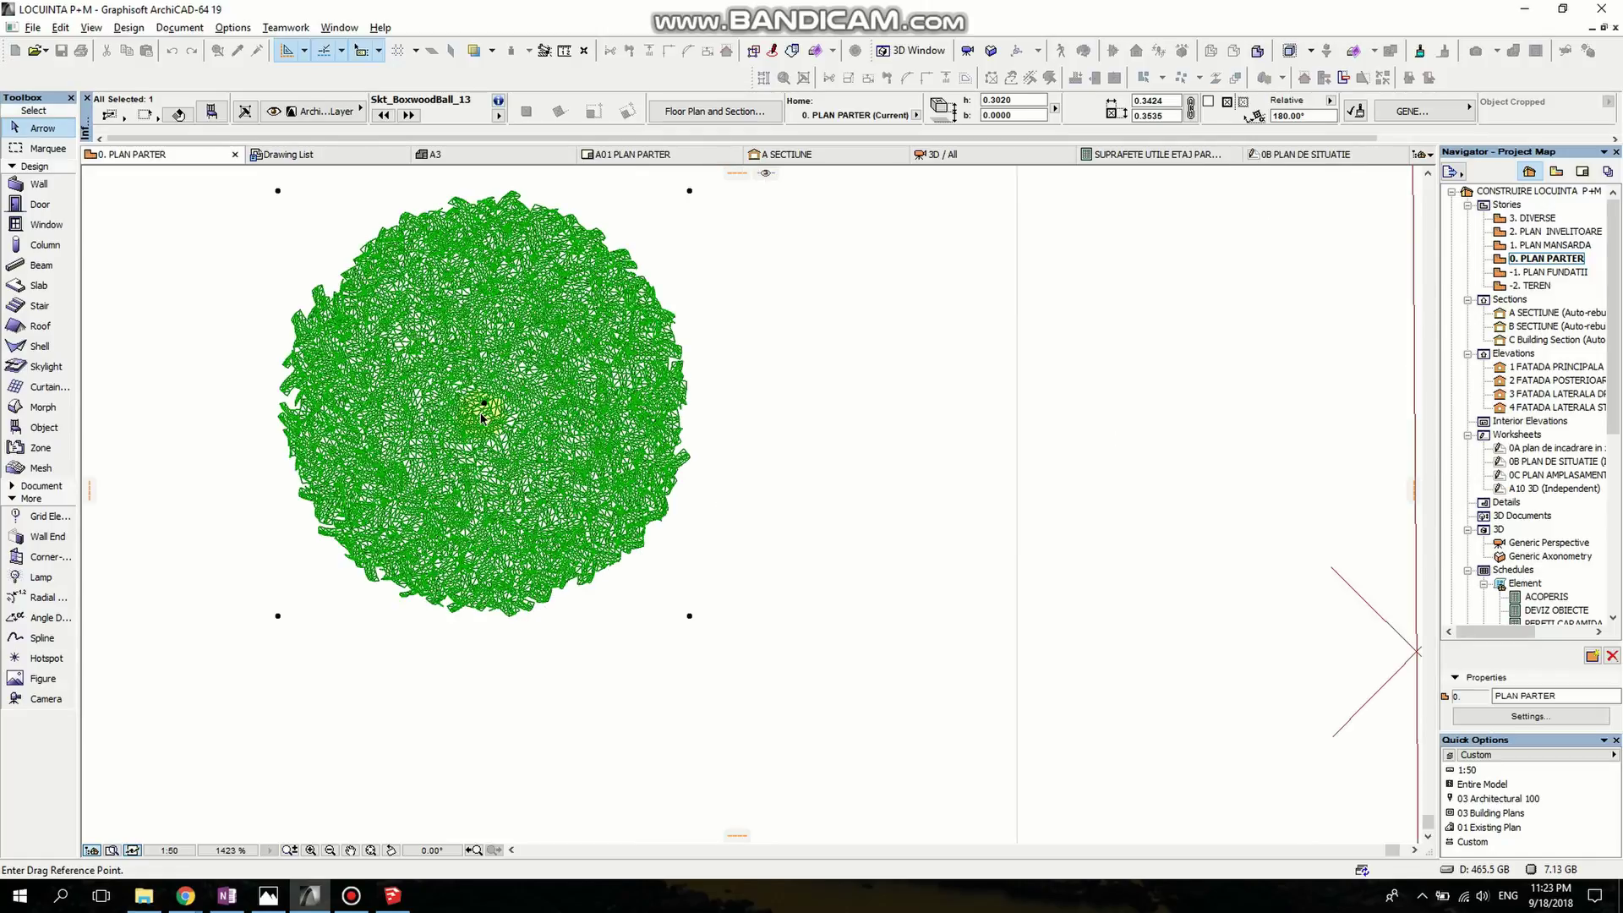
scroll(484, 417, down, 3)
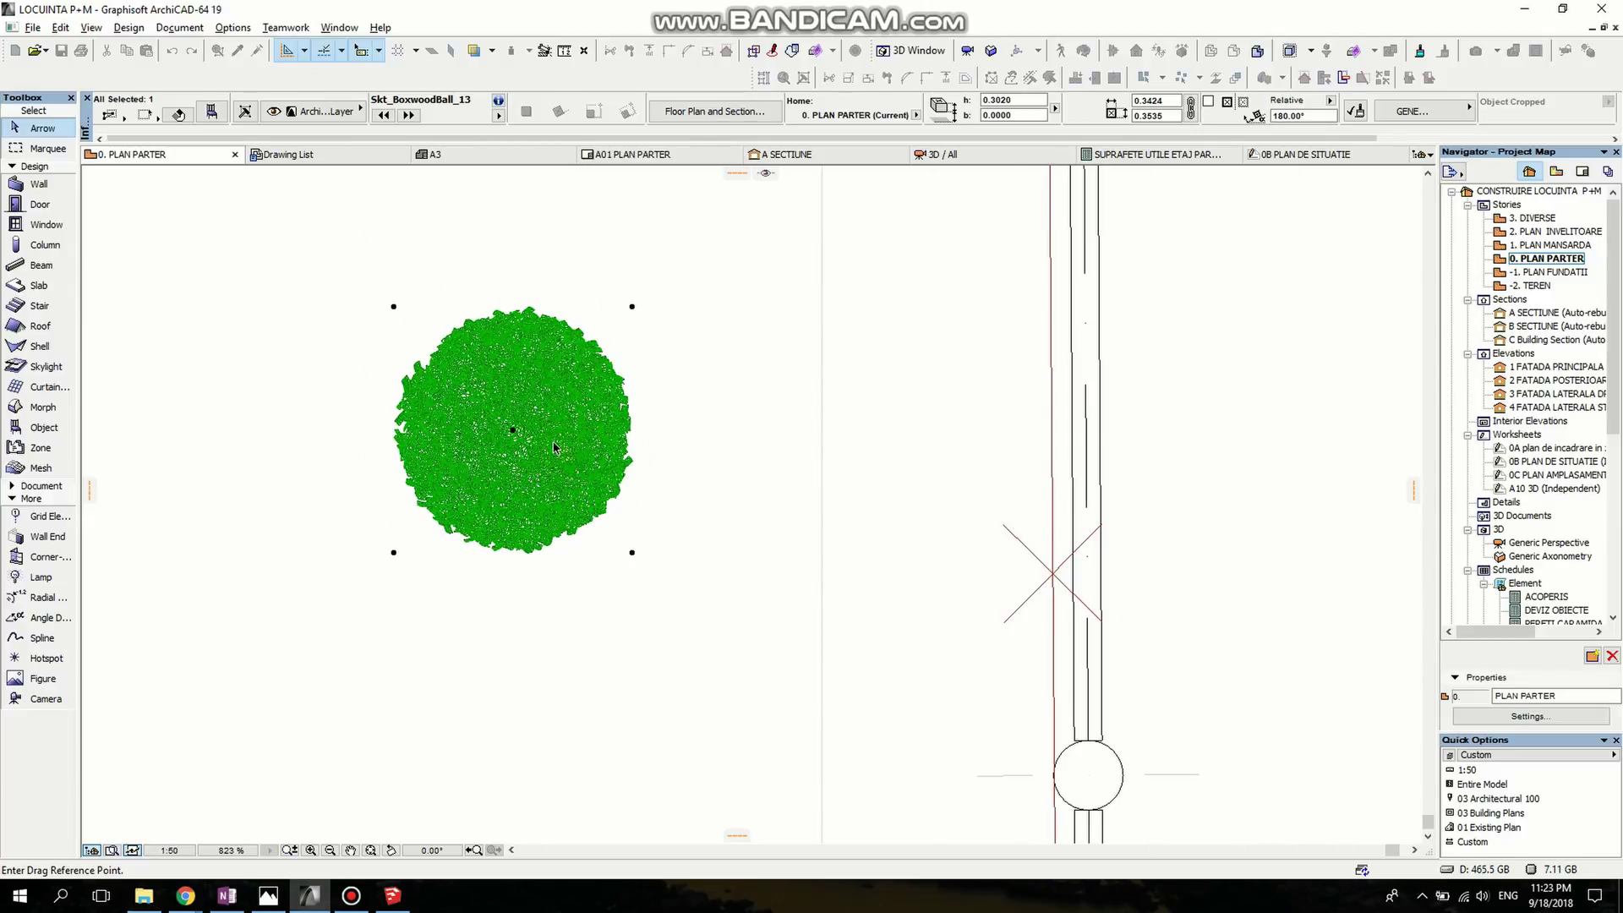
key(ctrl)
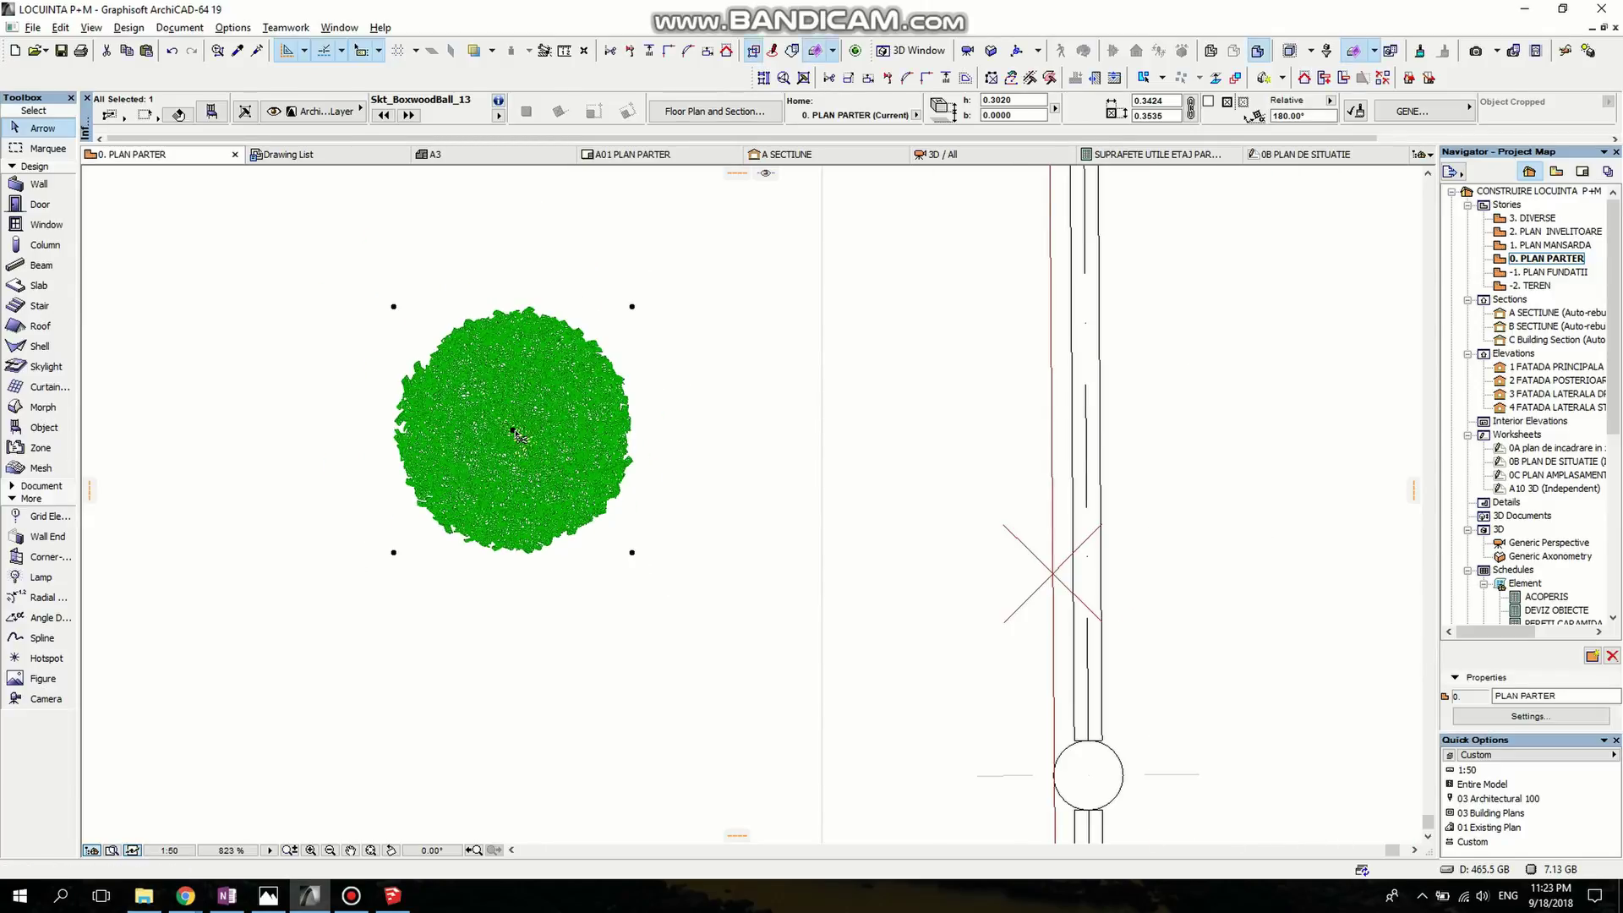
click(516, 433)
scroll(752, 448, down, 7)
scroll(525, 568, down, 7)
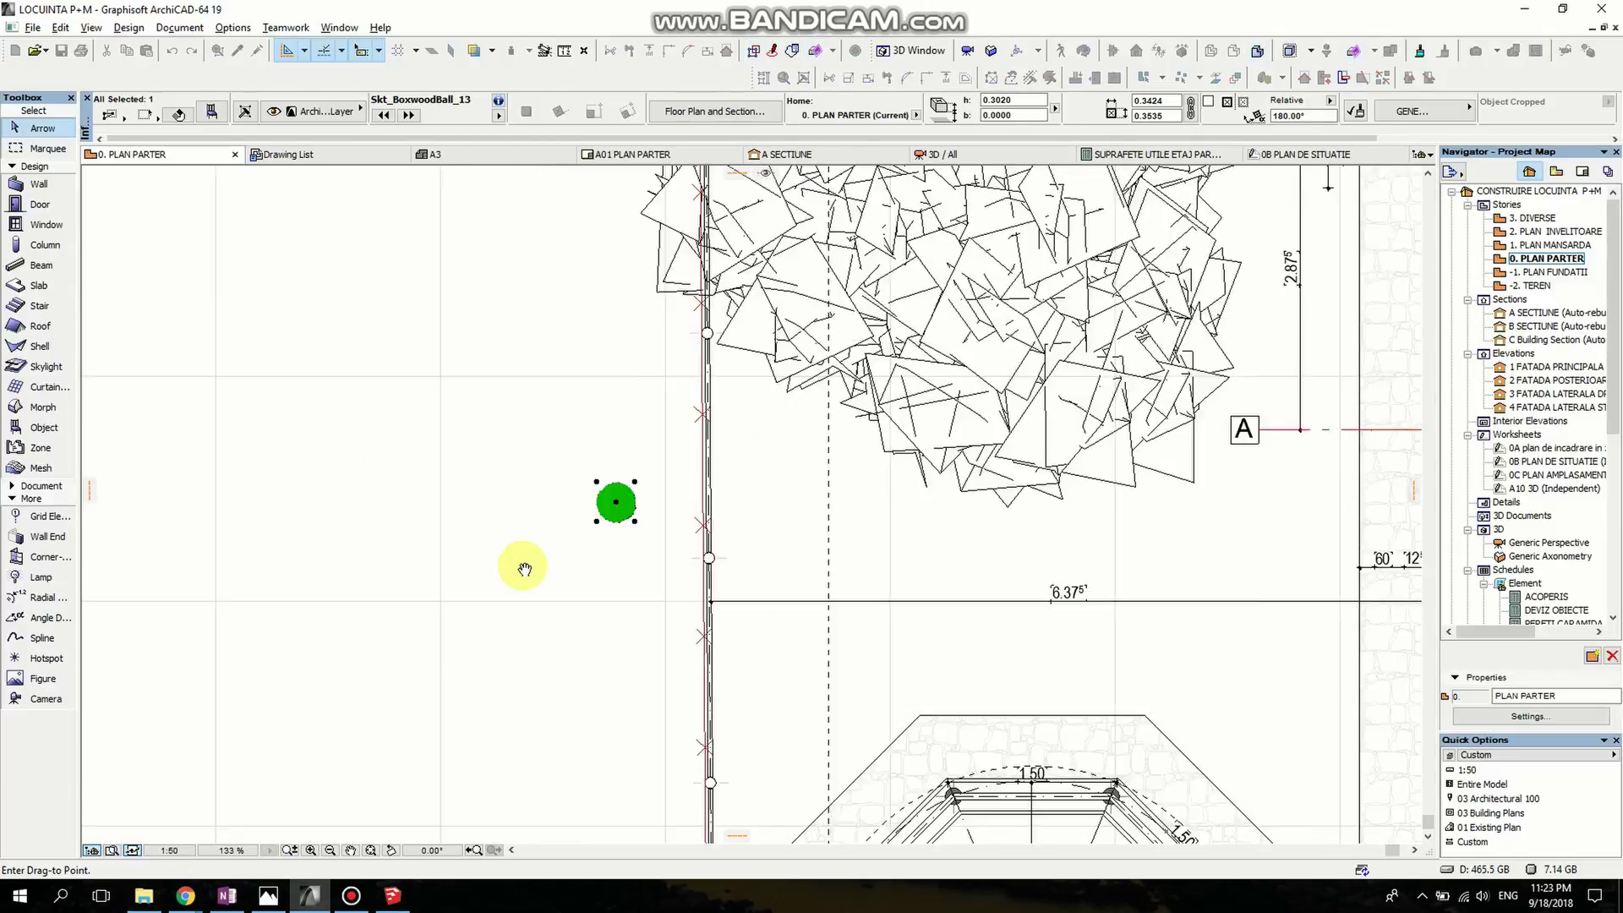
middle_drag(622, 607, 537, 332)
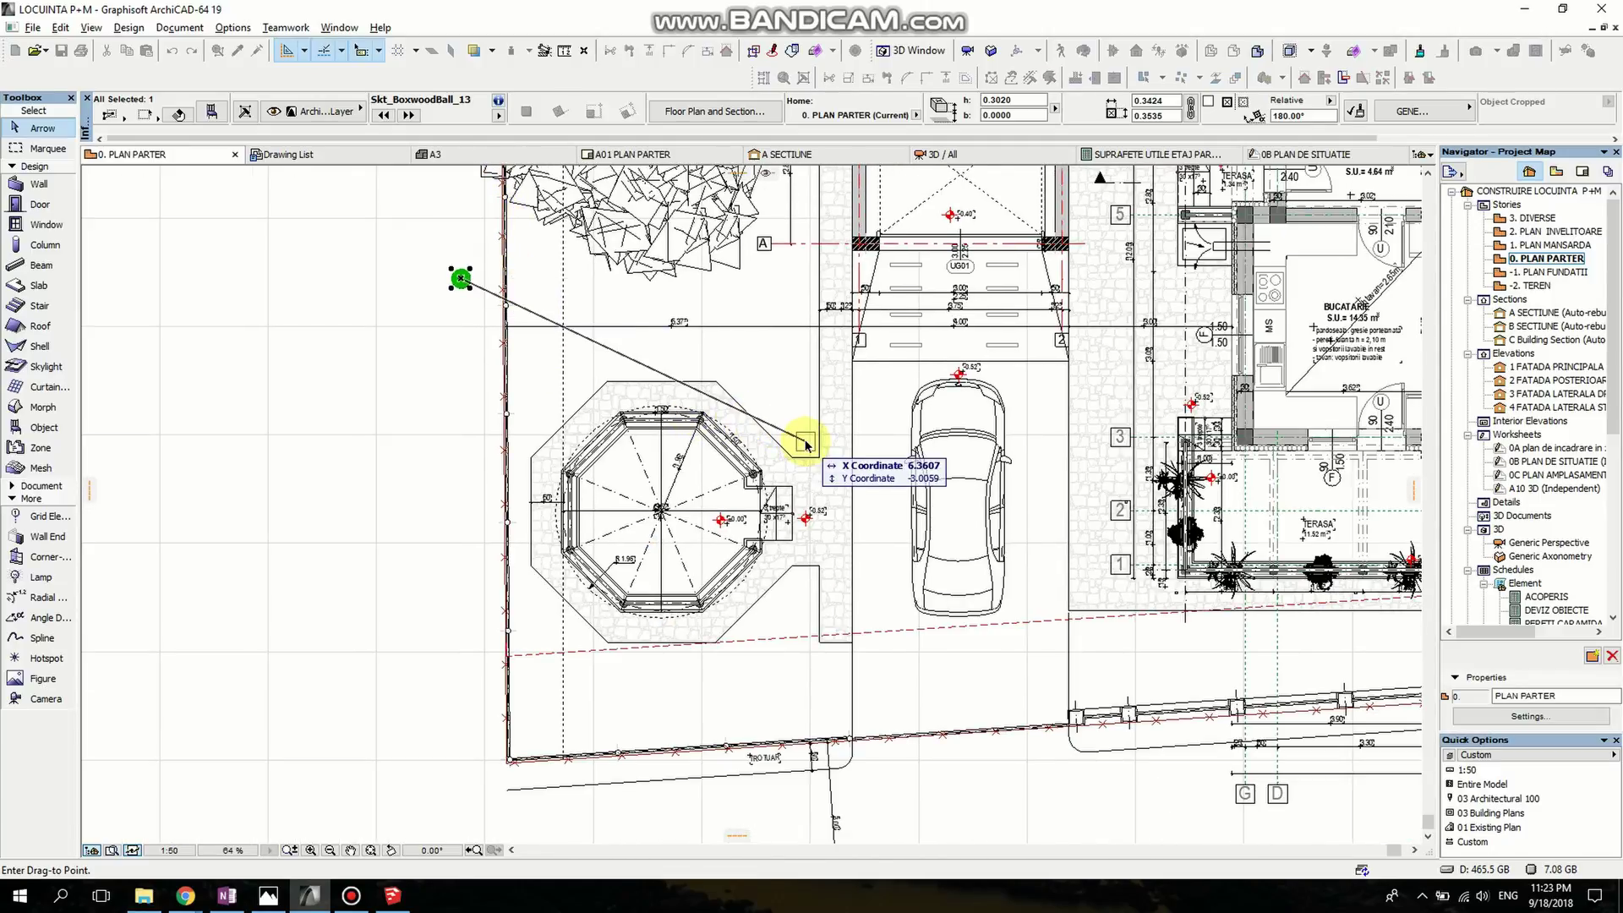
scroll(808, 440, up, 4)
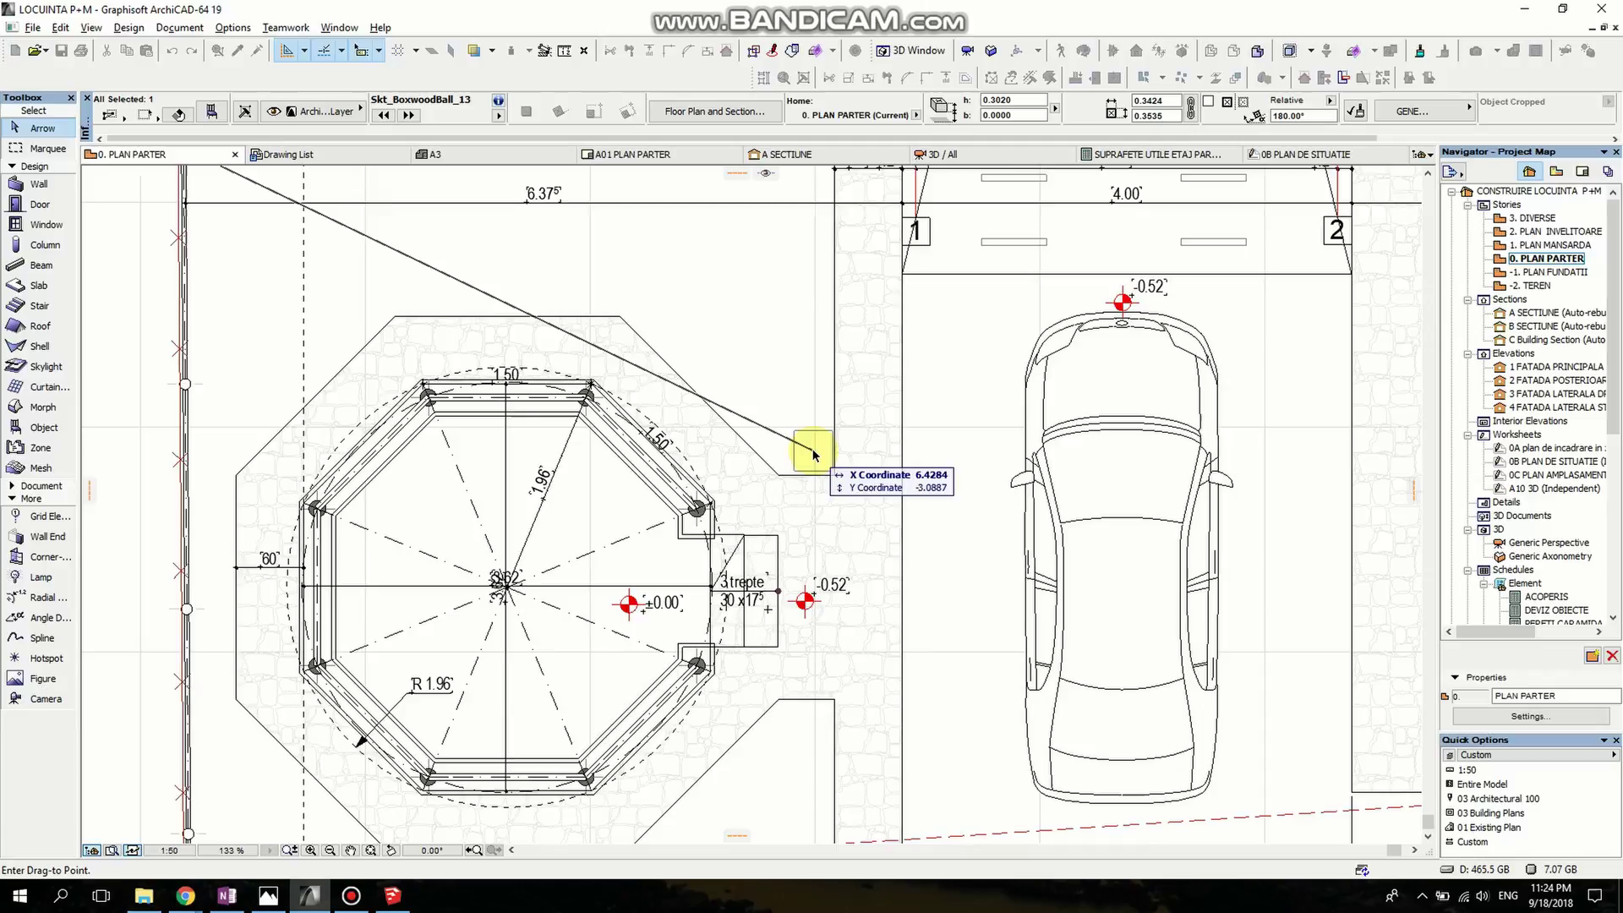
- Add two copies of the bush above the original, forming a row of three
click(811, 452)
click(812, 451)
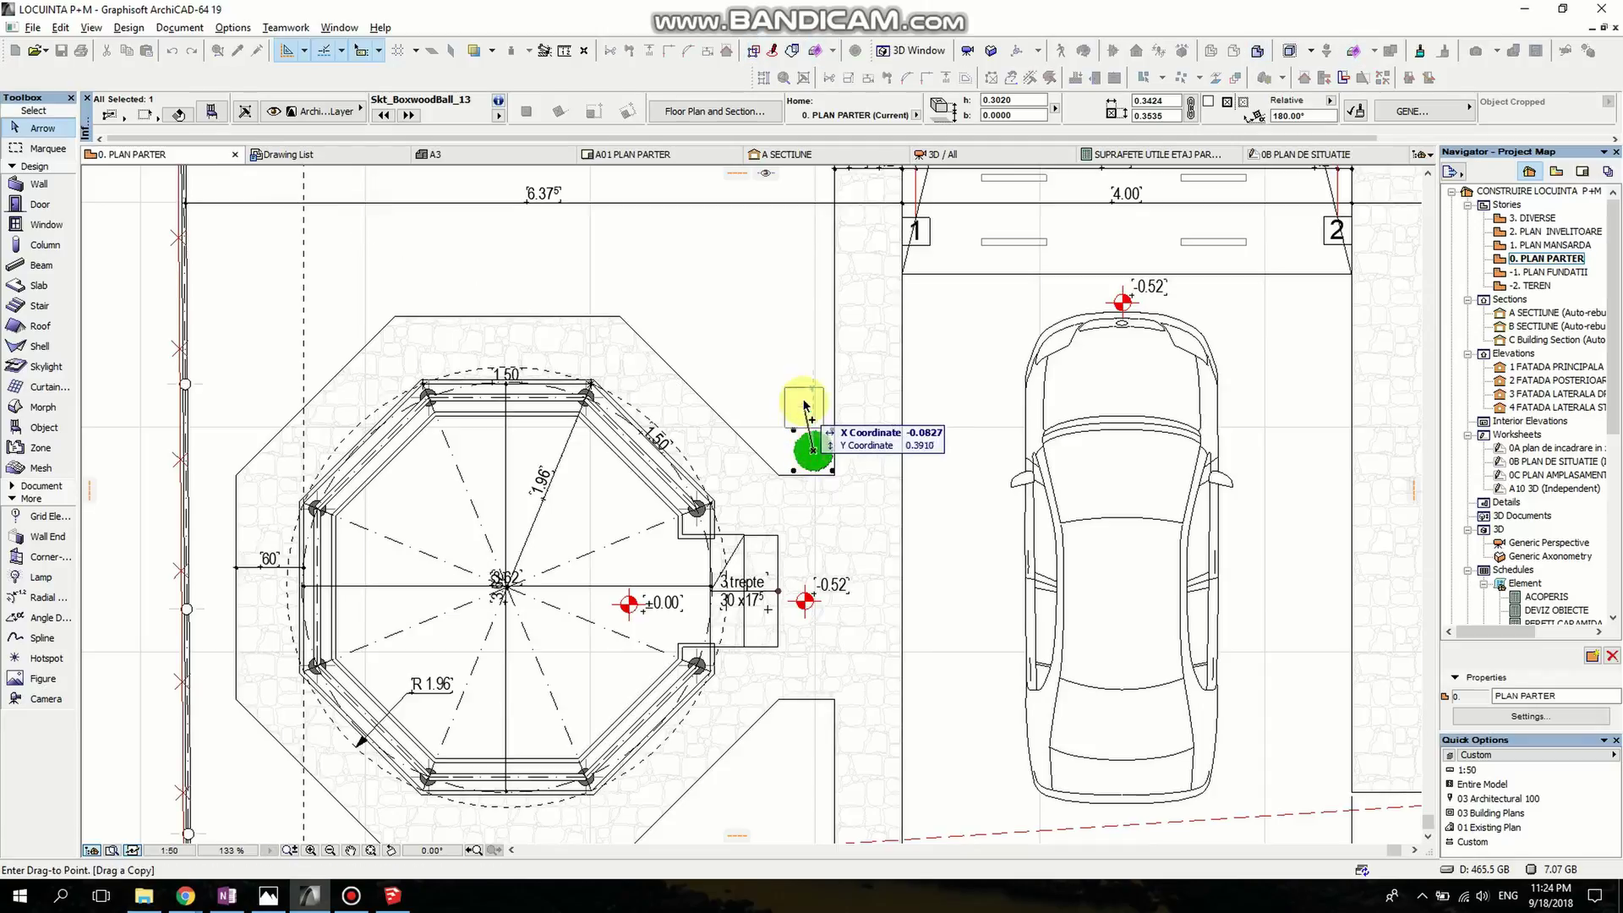
click(809, 386)
key(ctrl+alt+d)
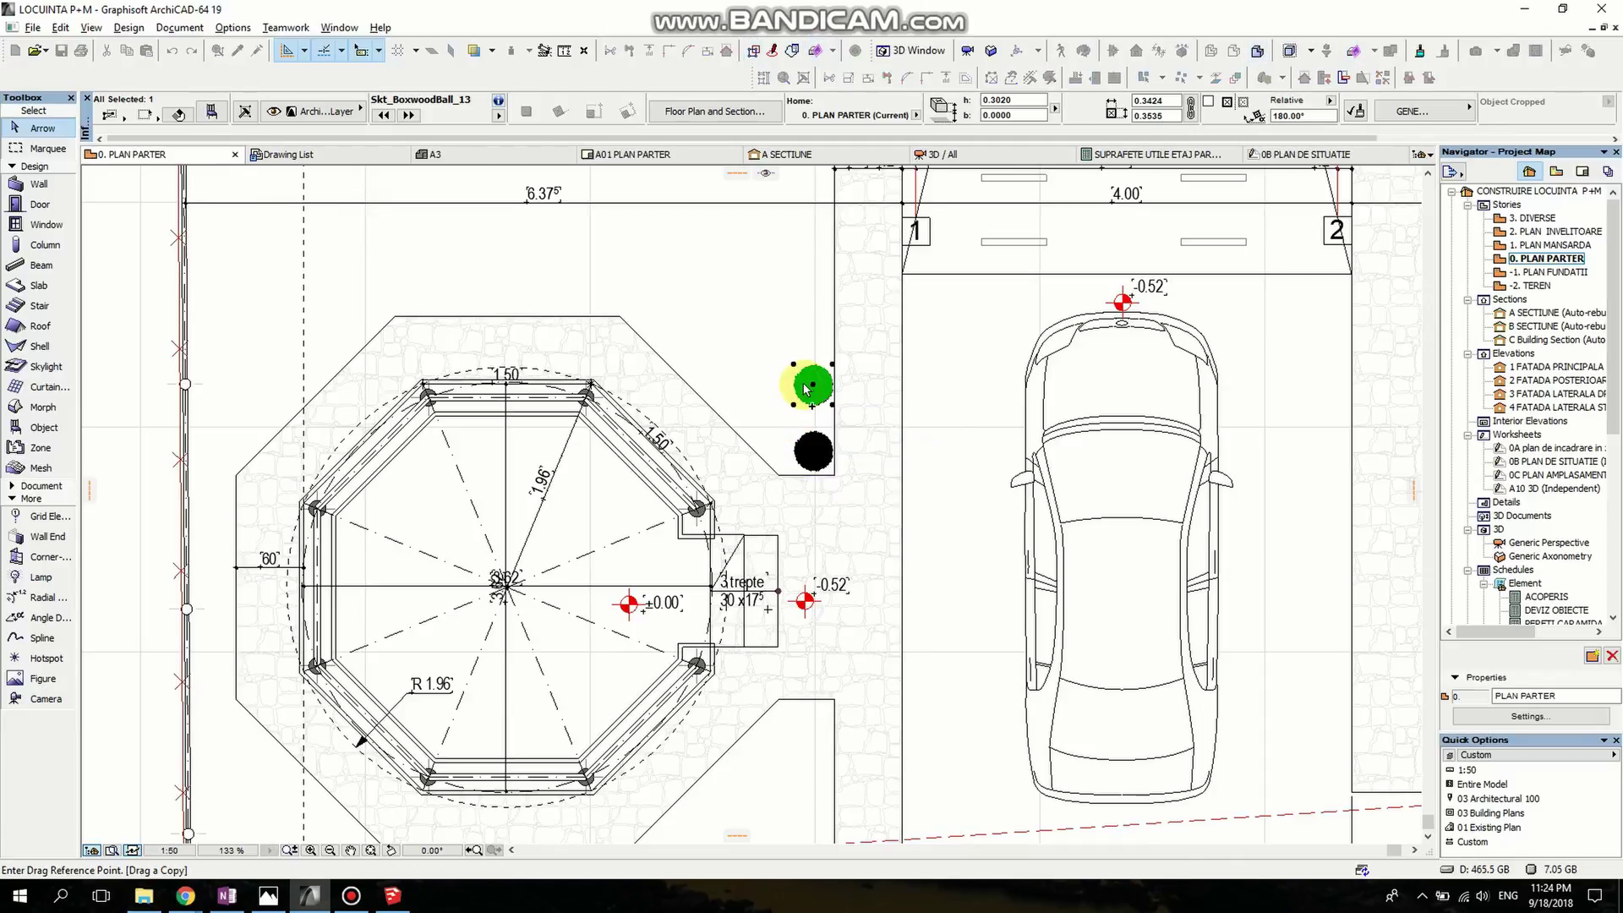
click(811, 386)
click(812, 301)
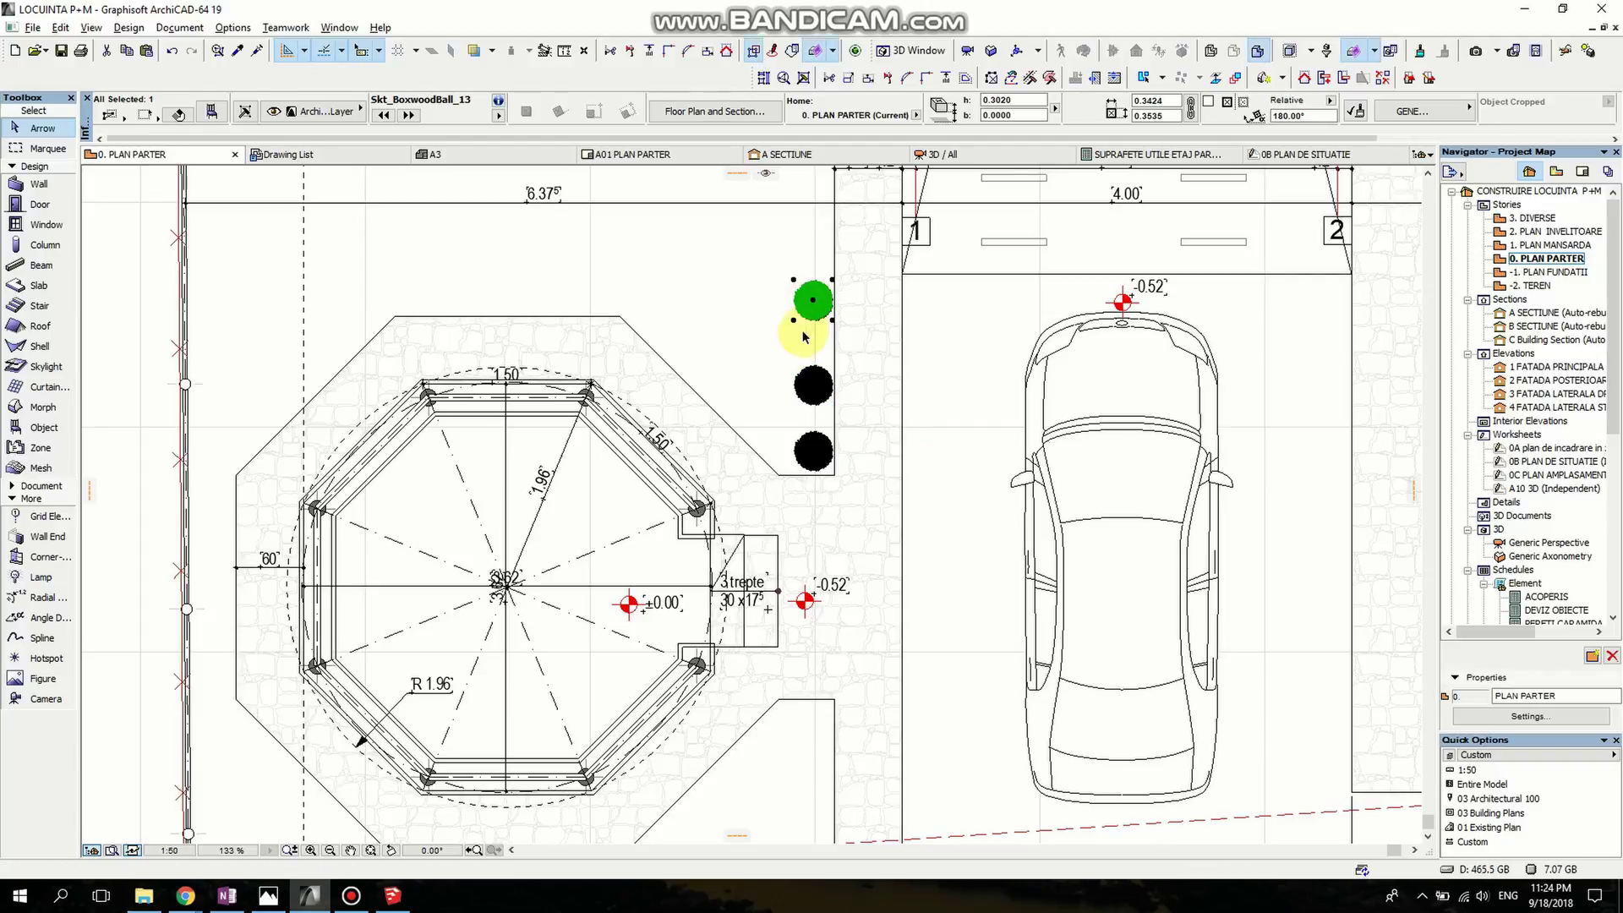
middle_drag(765, 434, 701, 599)
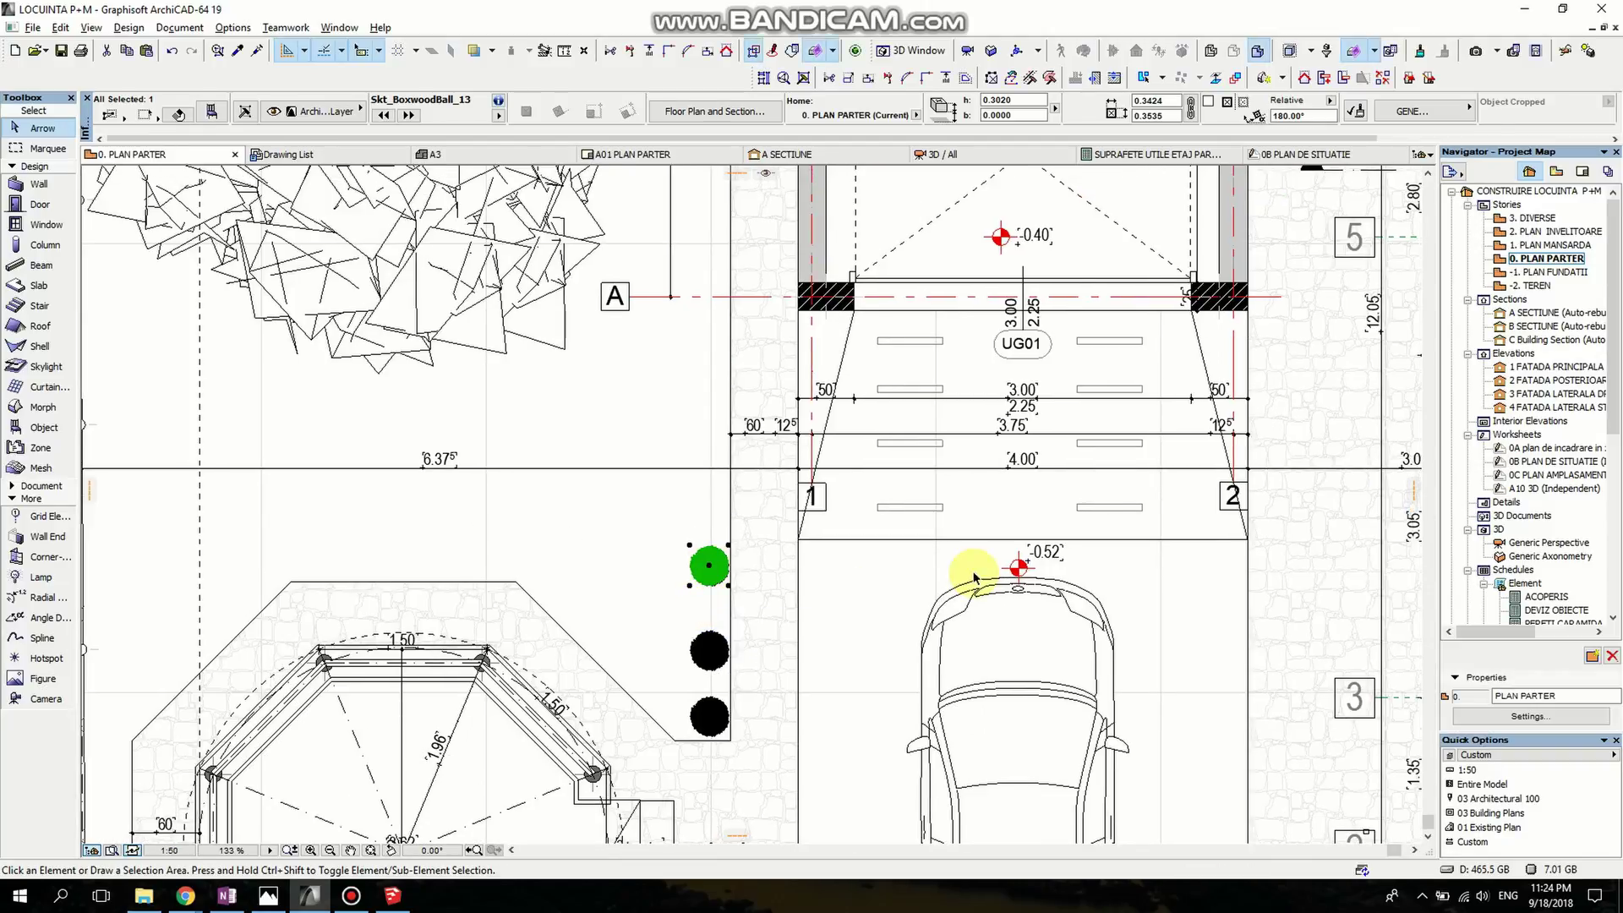
- Open the Generic Perspective 3D view and orbit and zoom onto the three lawn bushes by the garage
double_click(1558, 545)
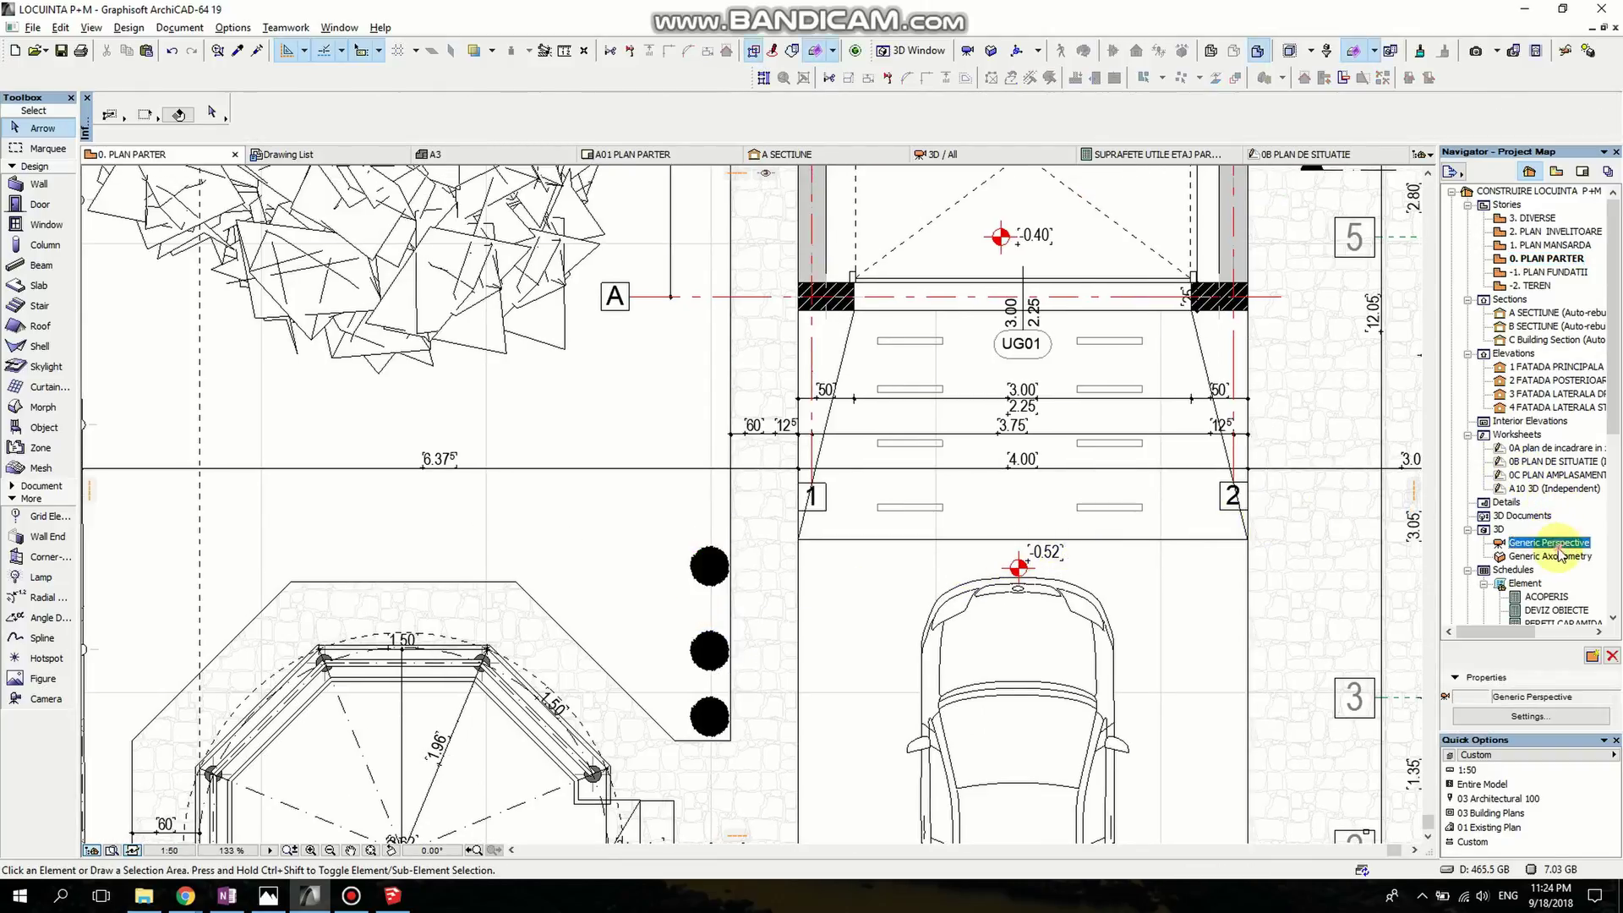
click(1558, 548)
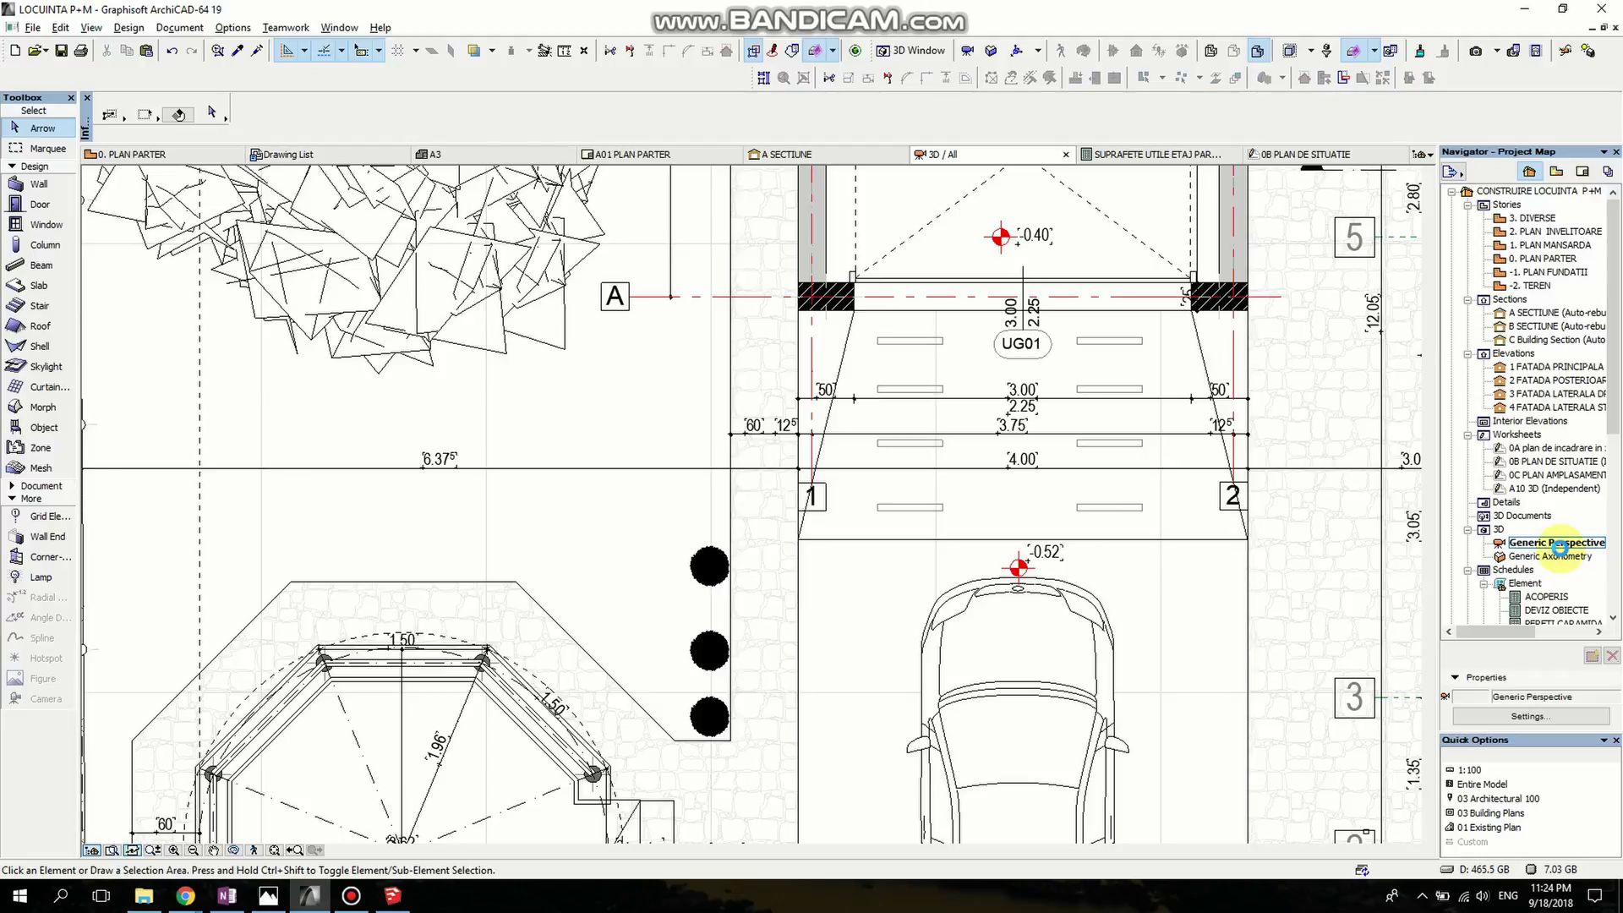
double_click(1557, 547)
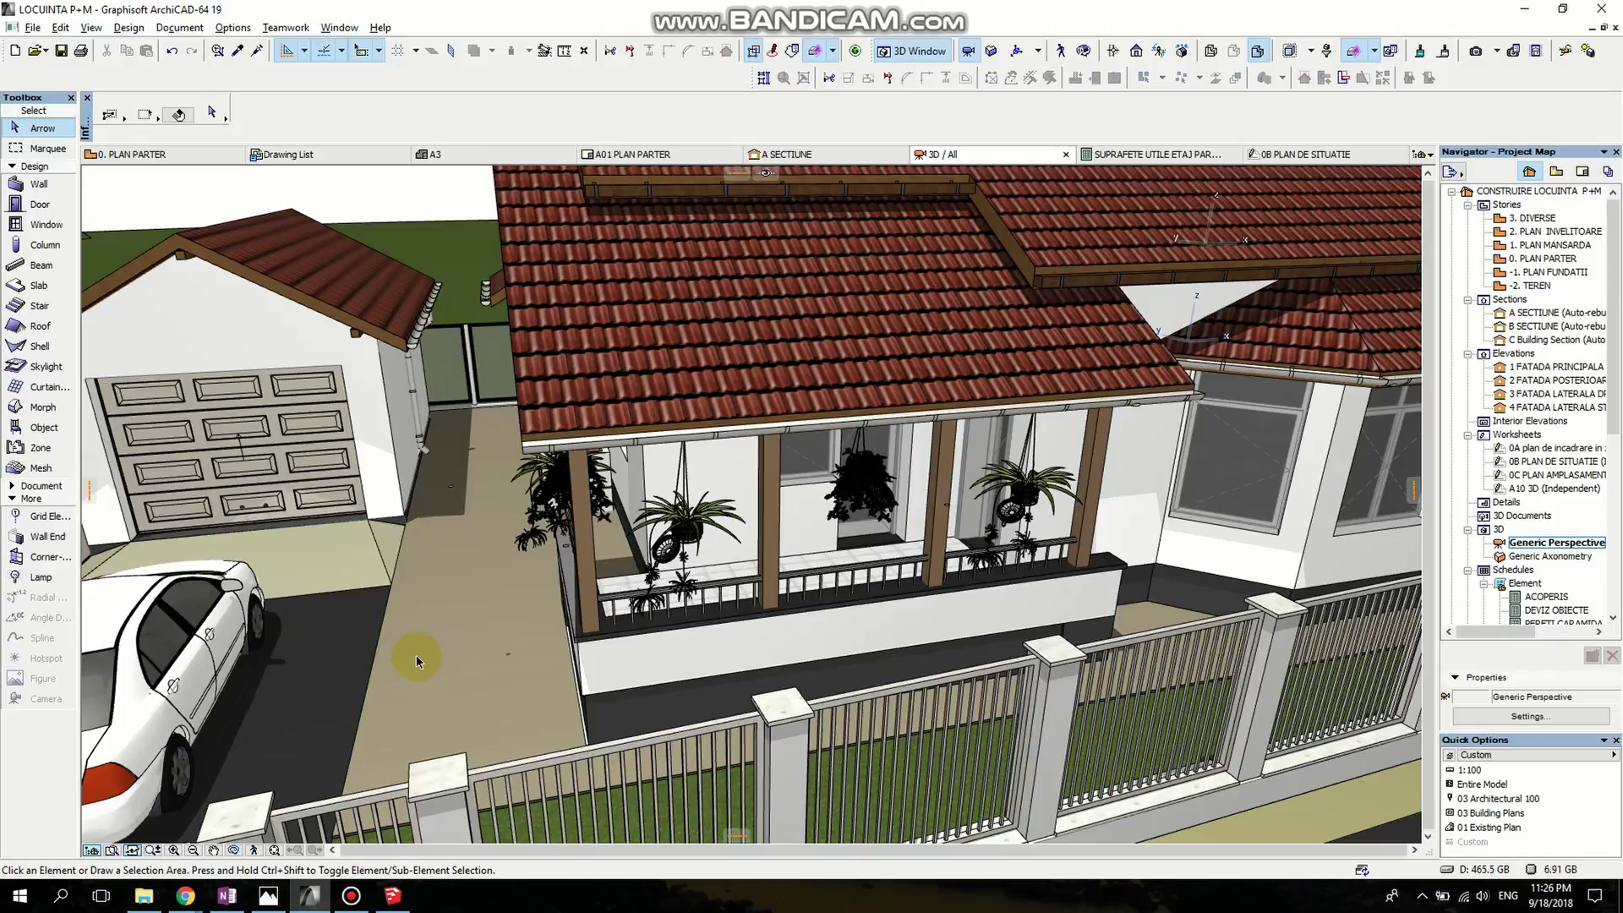
click(234, 851)
drag(307, 728, 477, 675)
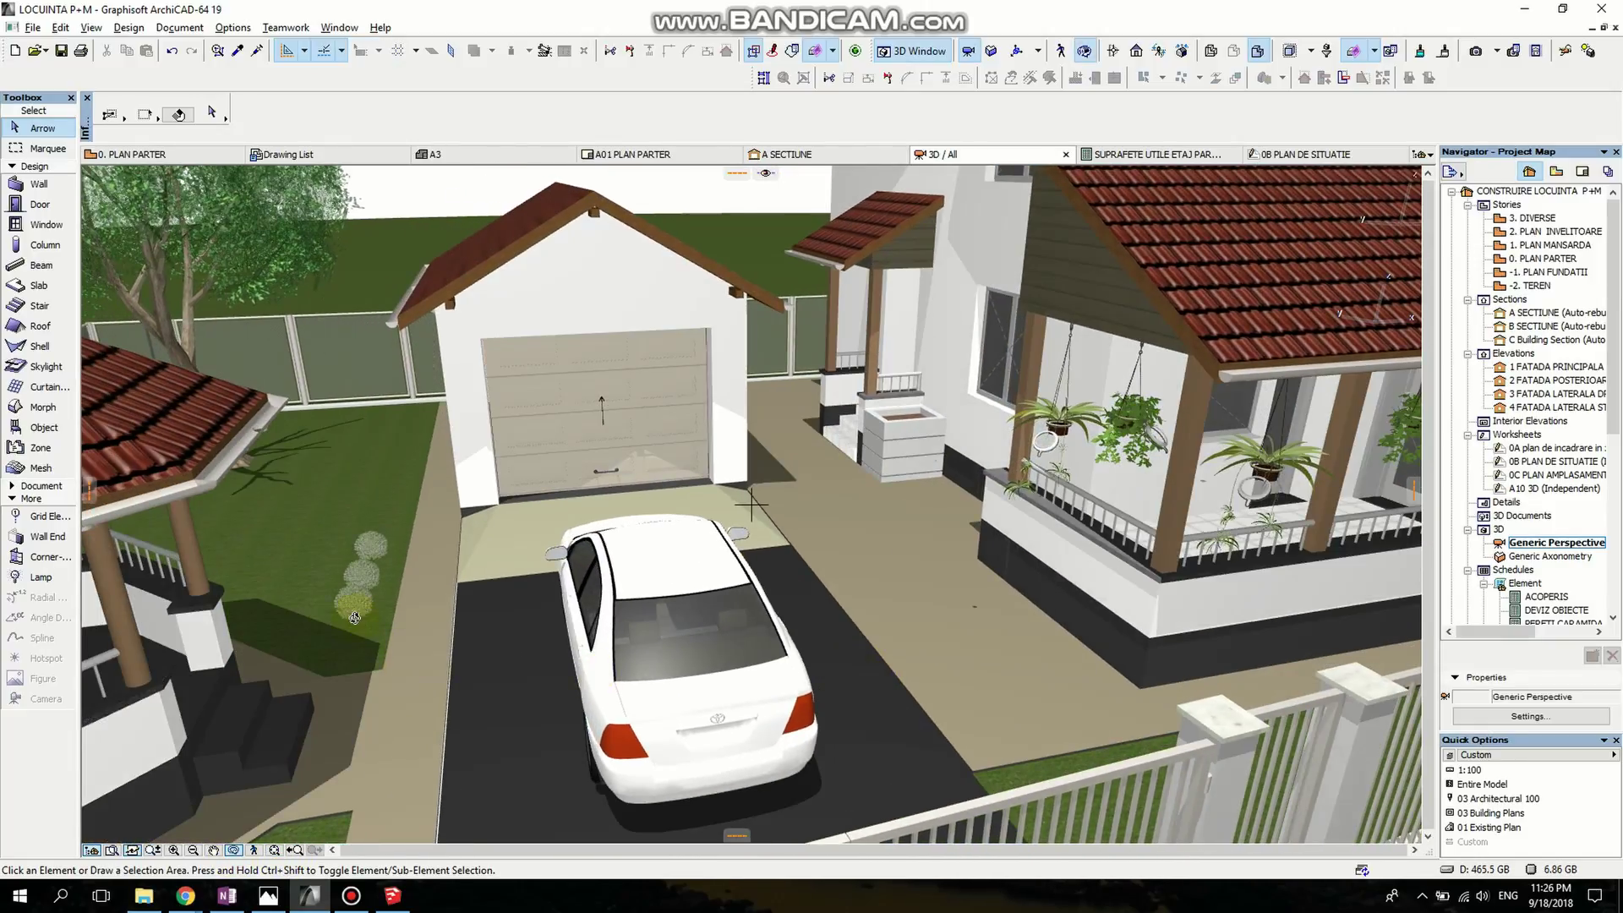
scroll(359, 614, up, 3)
scroll(359, 614, up, 3)
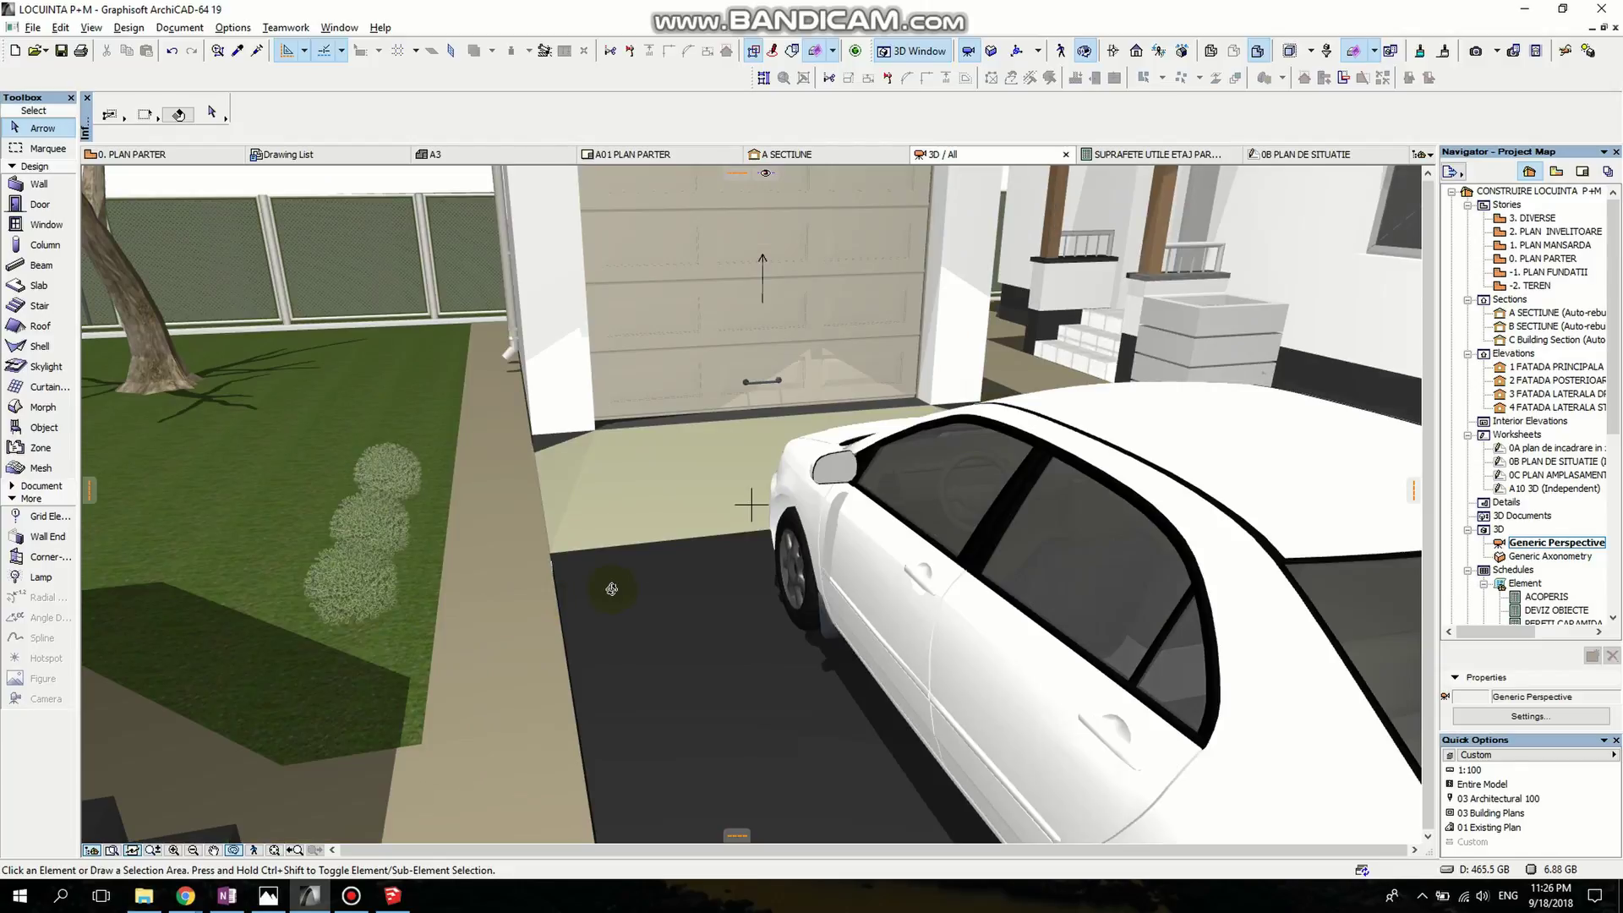
drag(611, 587, 284, 548)
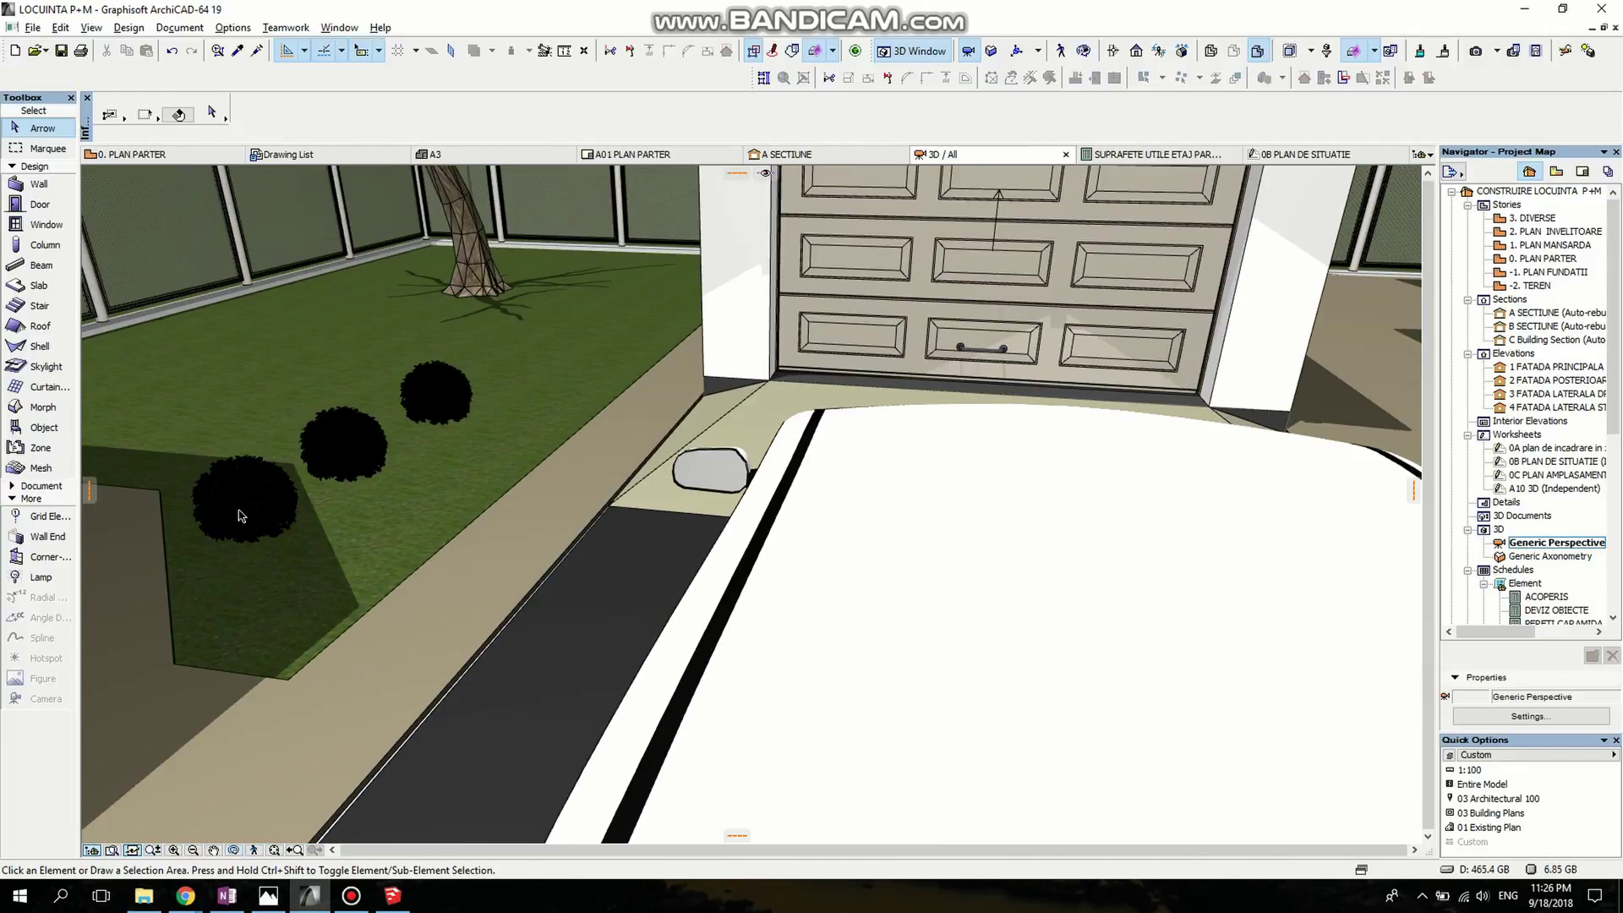
- Select the three bushes and drag them down about 0.49 m onto the lawn
click(178, 114)
click(240, 490)
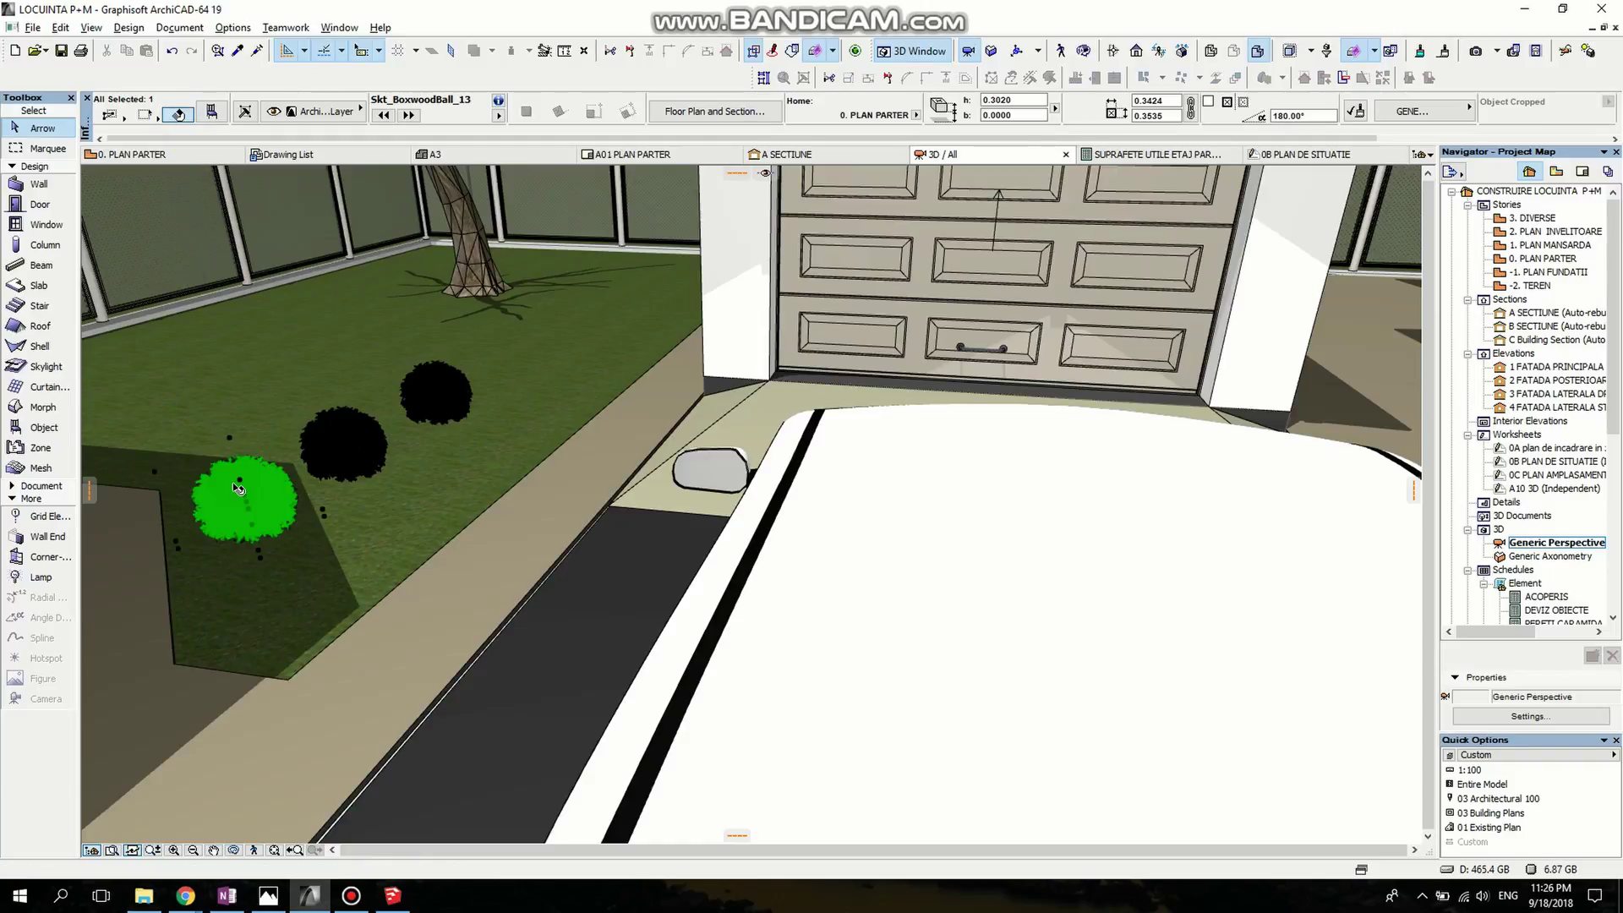
shift+click(339, 448)
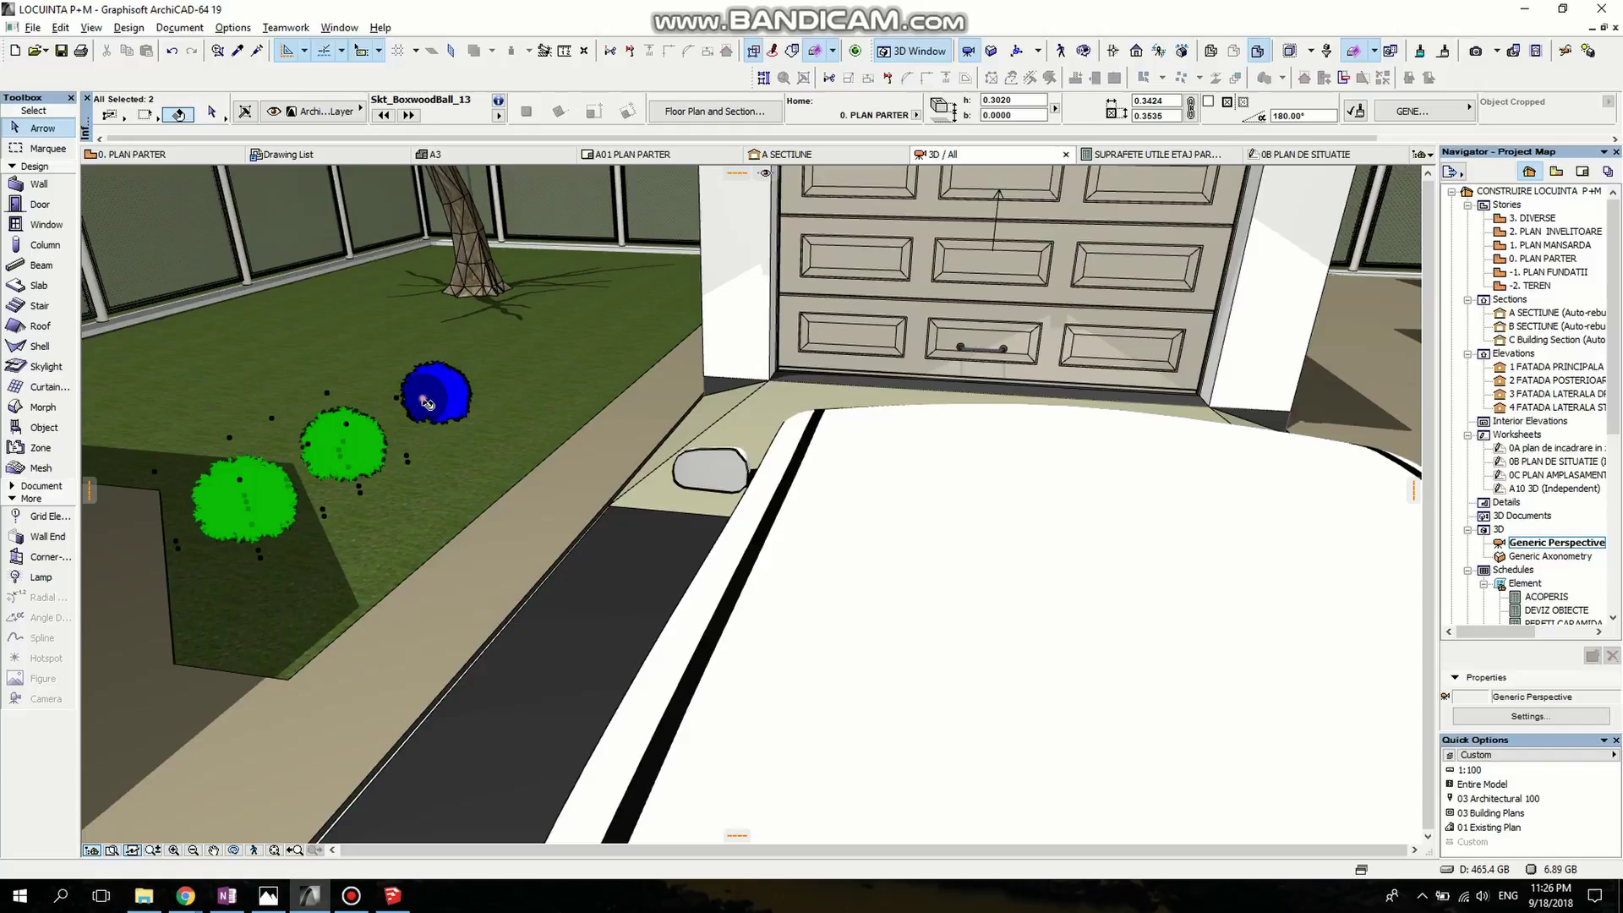
shift+click(427, 402)
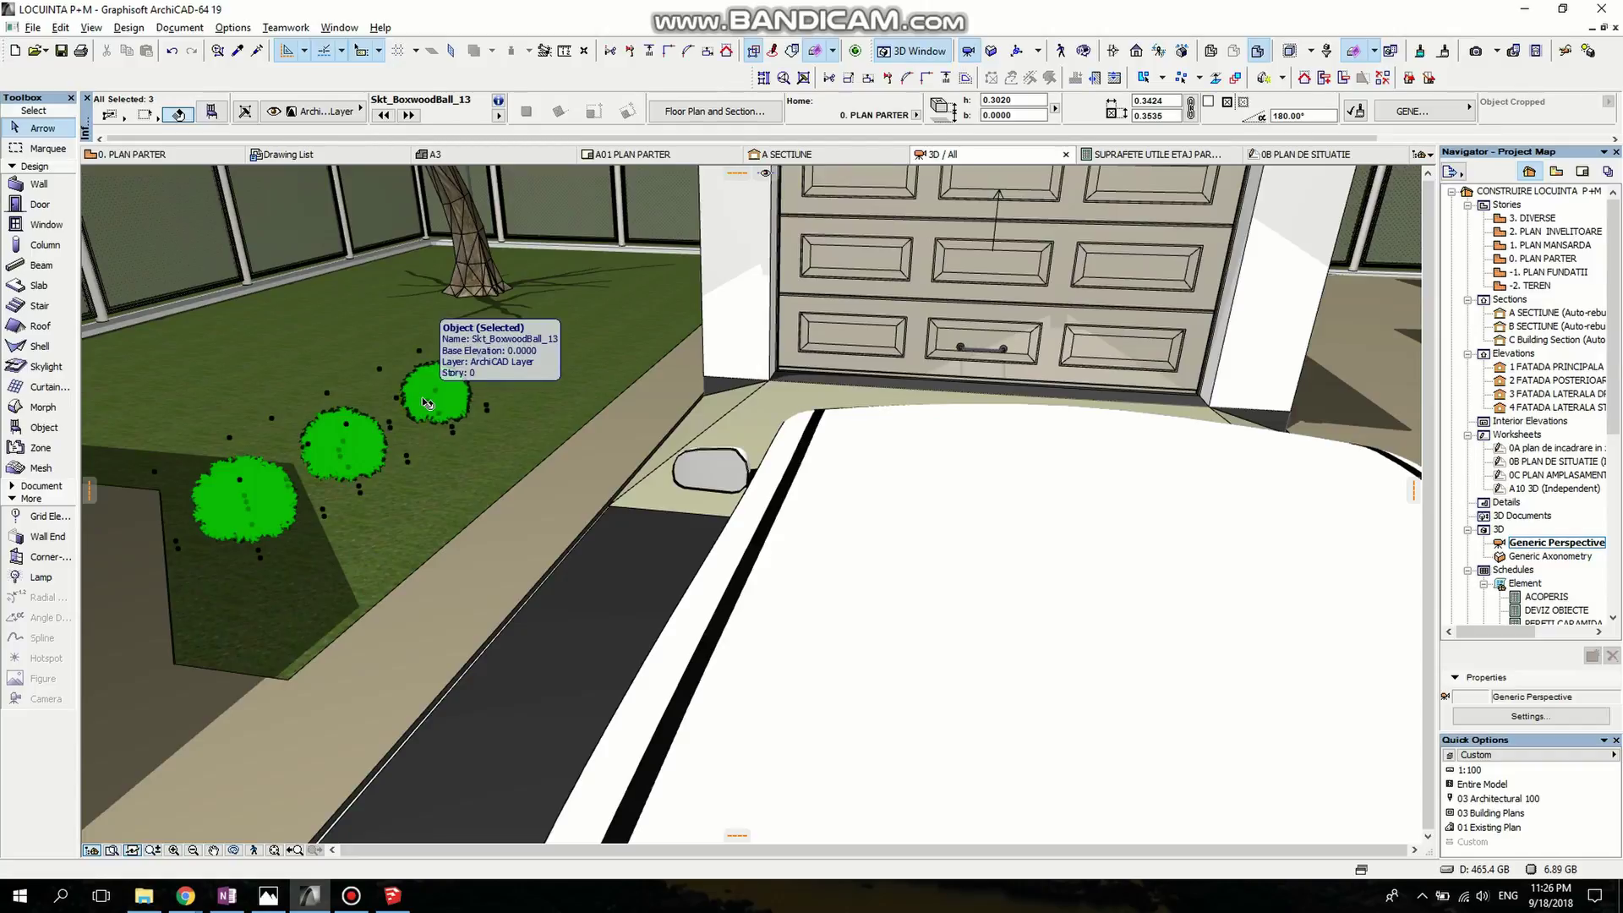
key(ctrl+d)
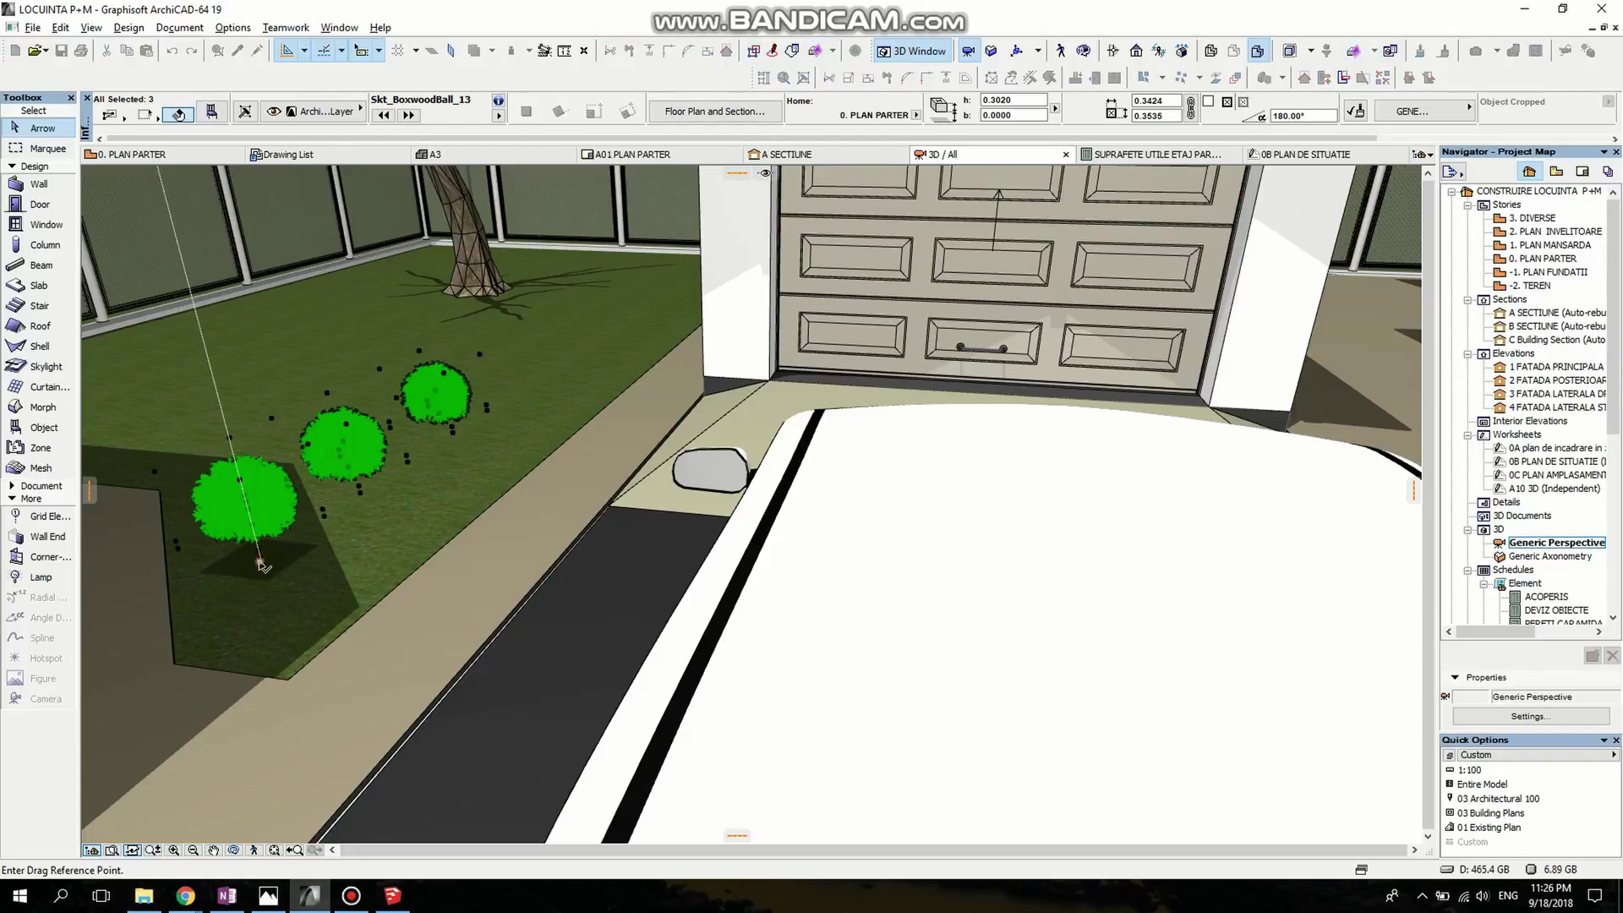
click(260, 565)
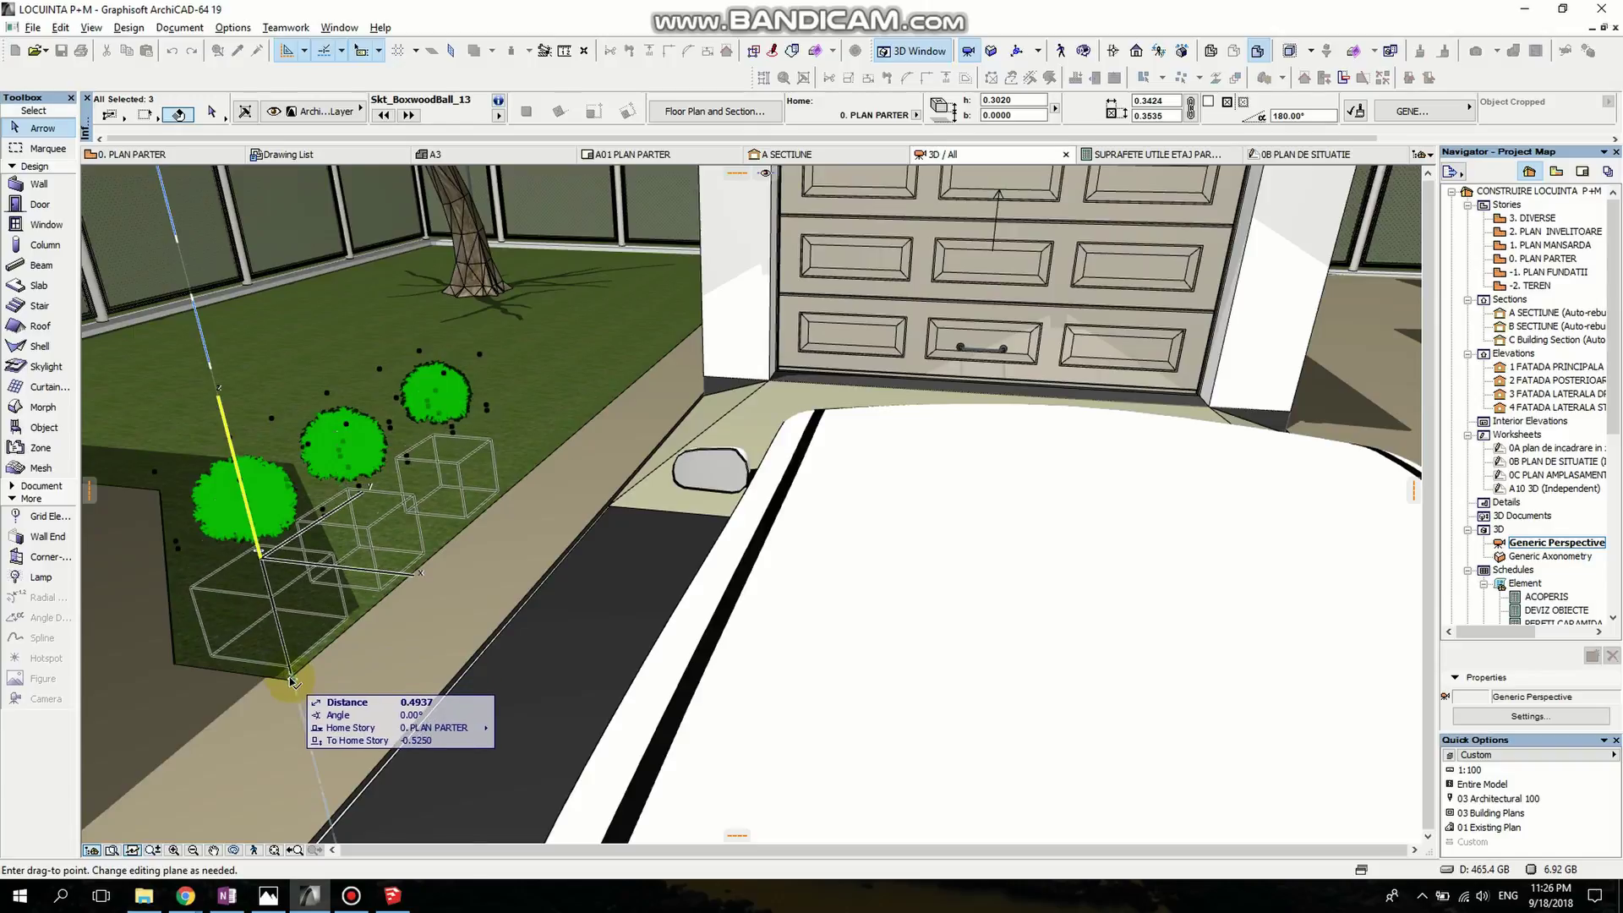
click(290, 680)
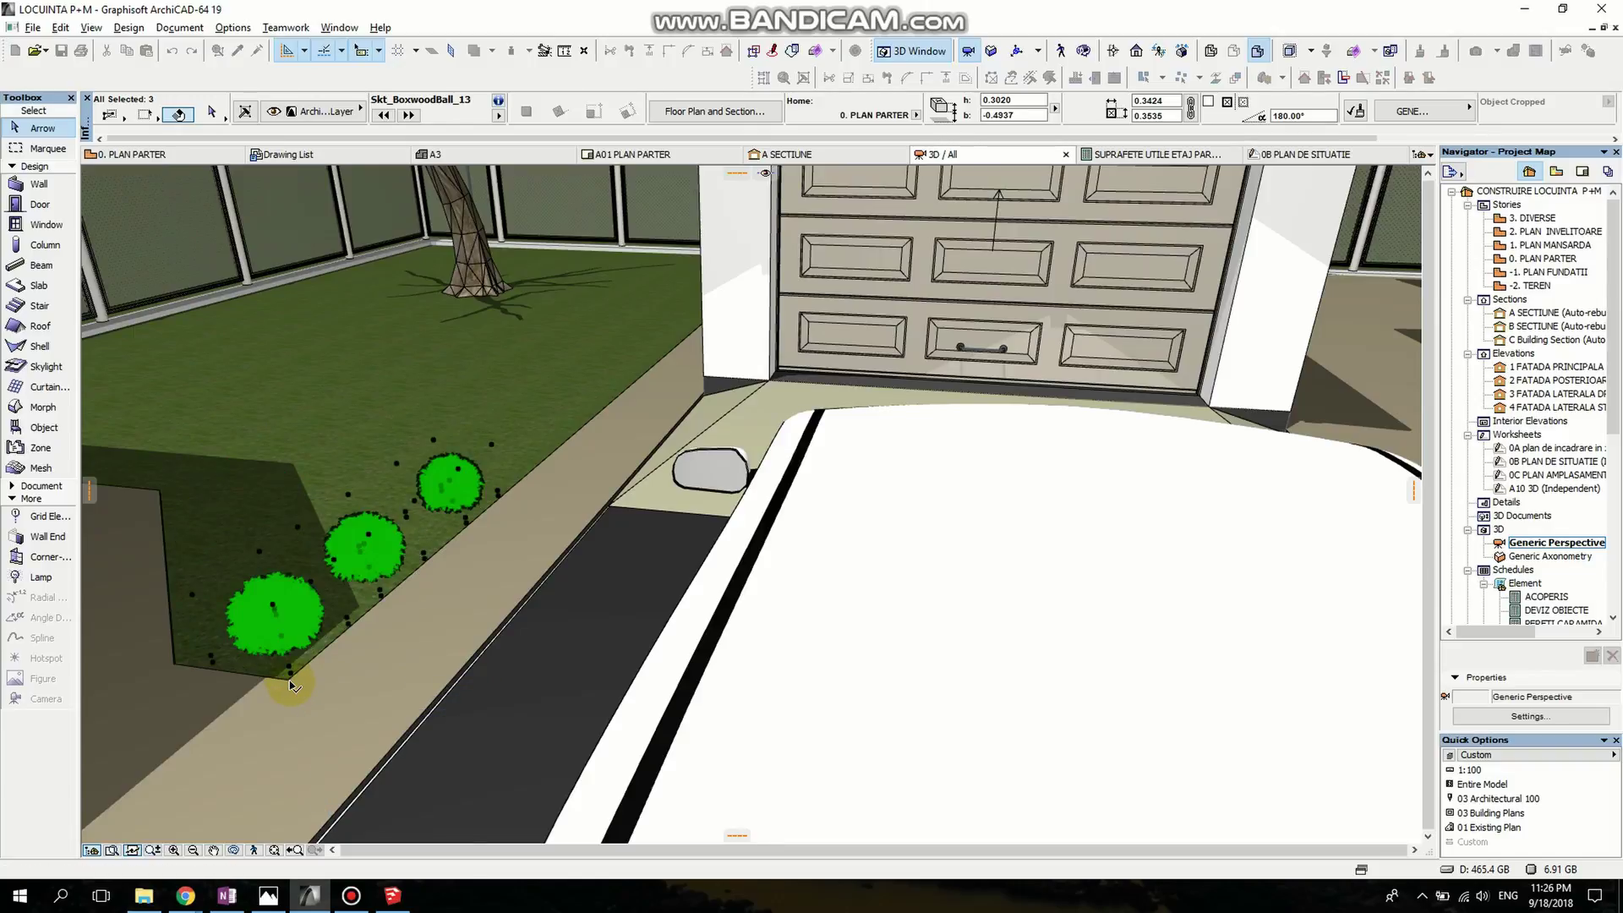
key(Escape)
- Orbit out to a wide aerial view of the whole fenced site
shift+middle_drag(292, 686, 373, 663)
click(250, 852)
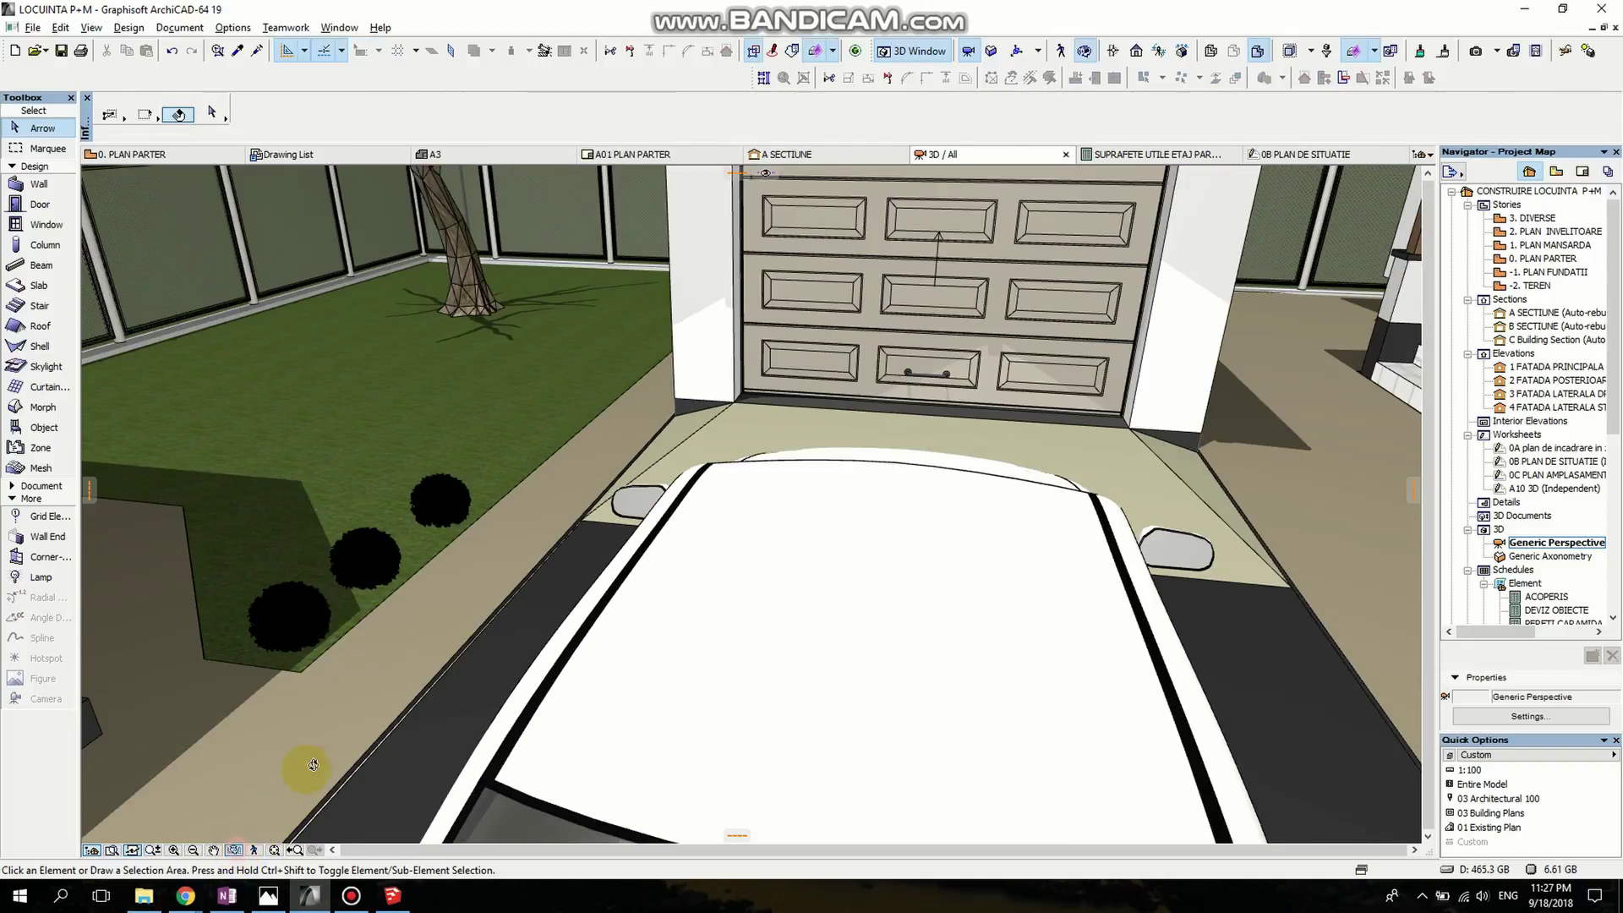
drag(313, 766, 635, 580)
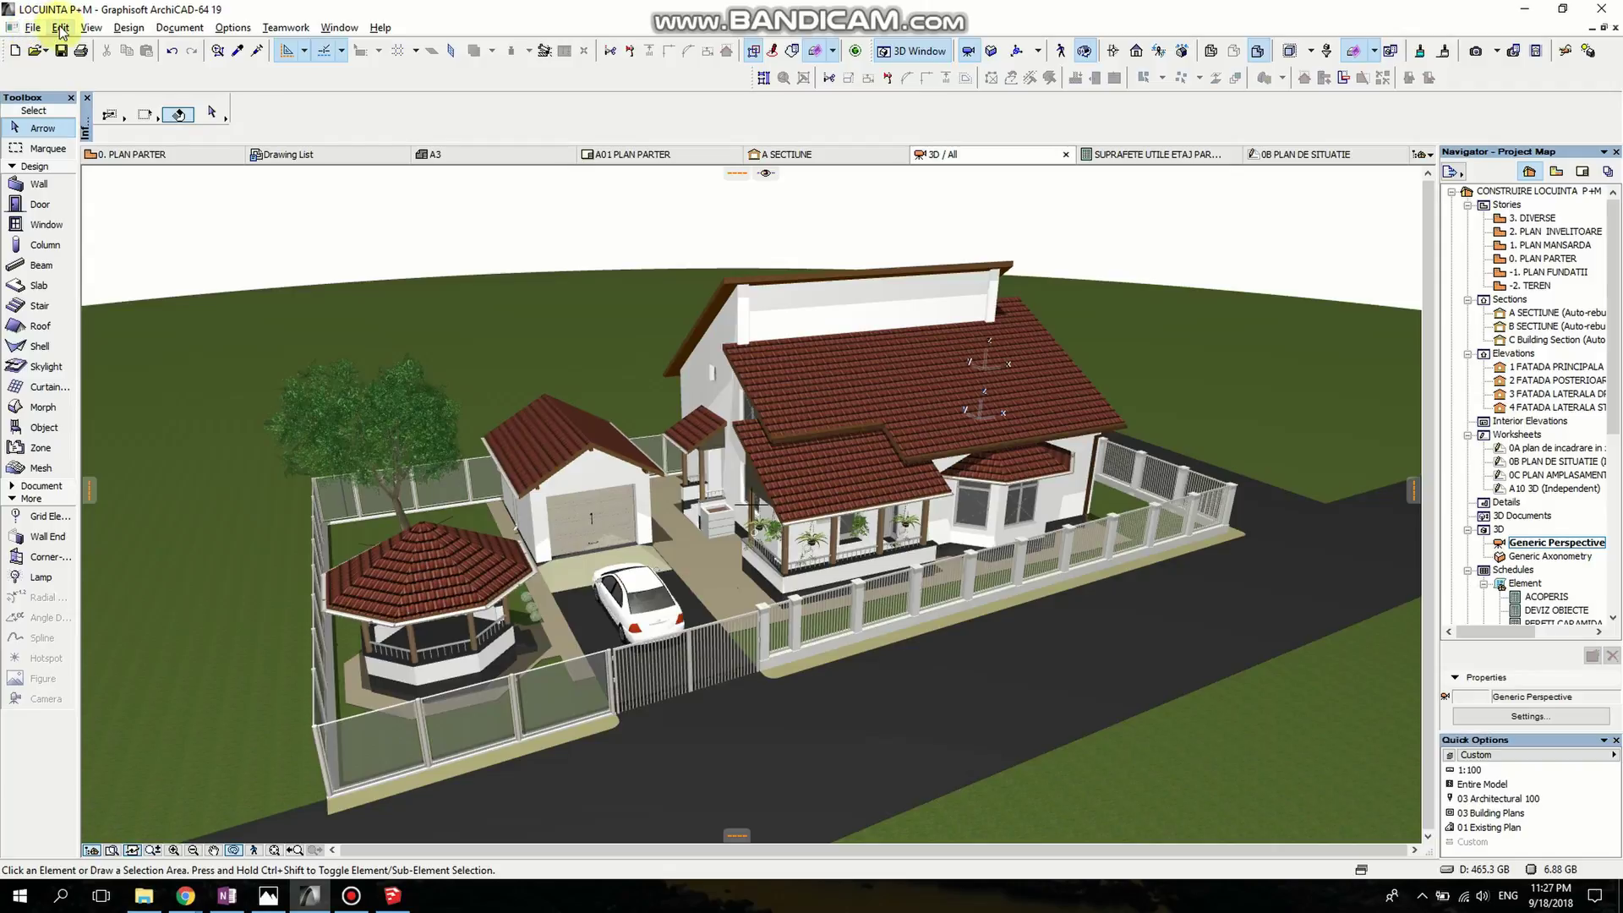
- Open the PhotoRendering Settings from Document > Creative Imaging
click(173, 28)
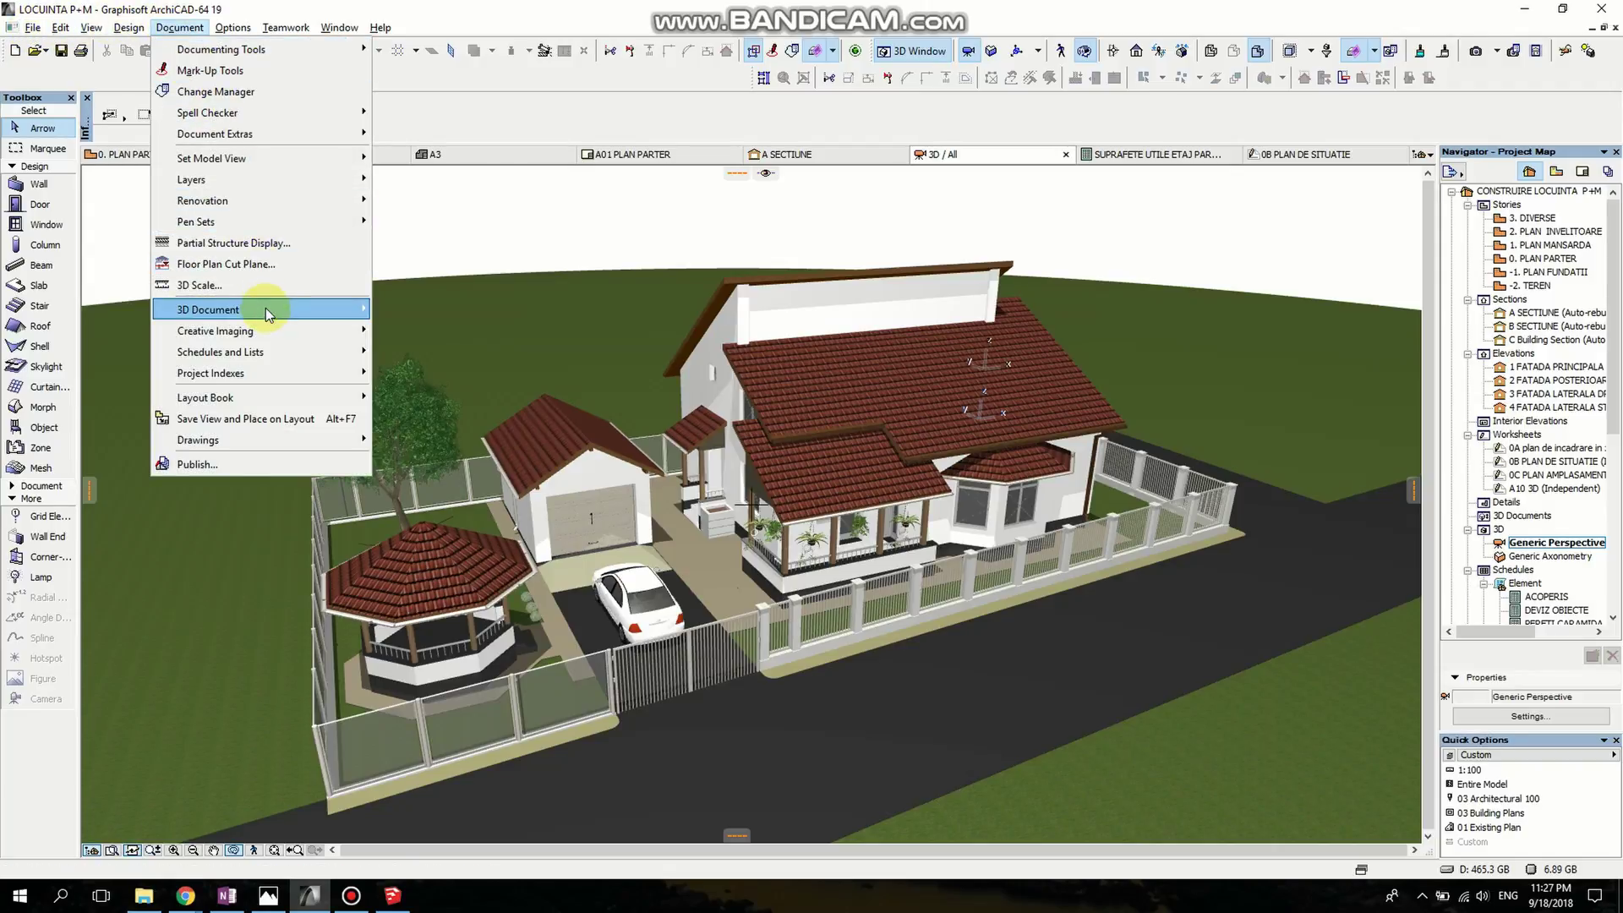
mouse_move(272, 333)
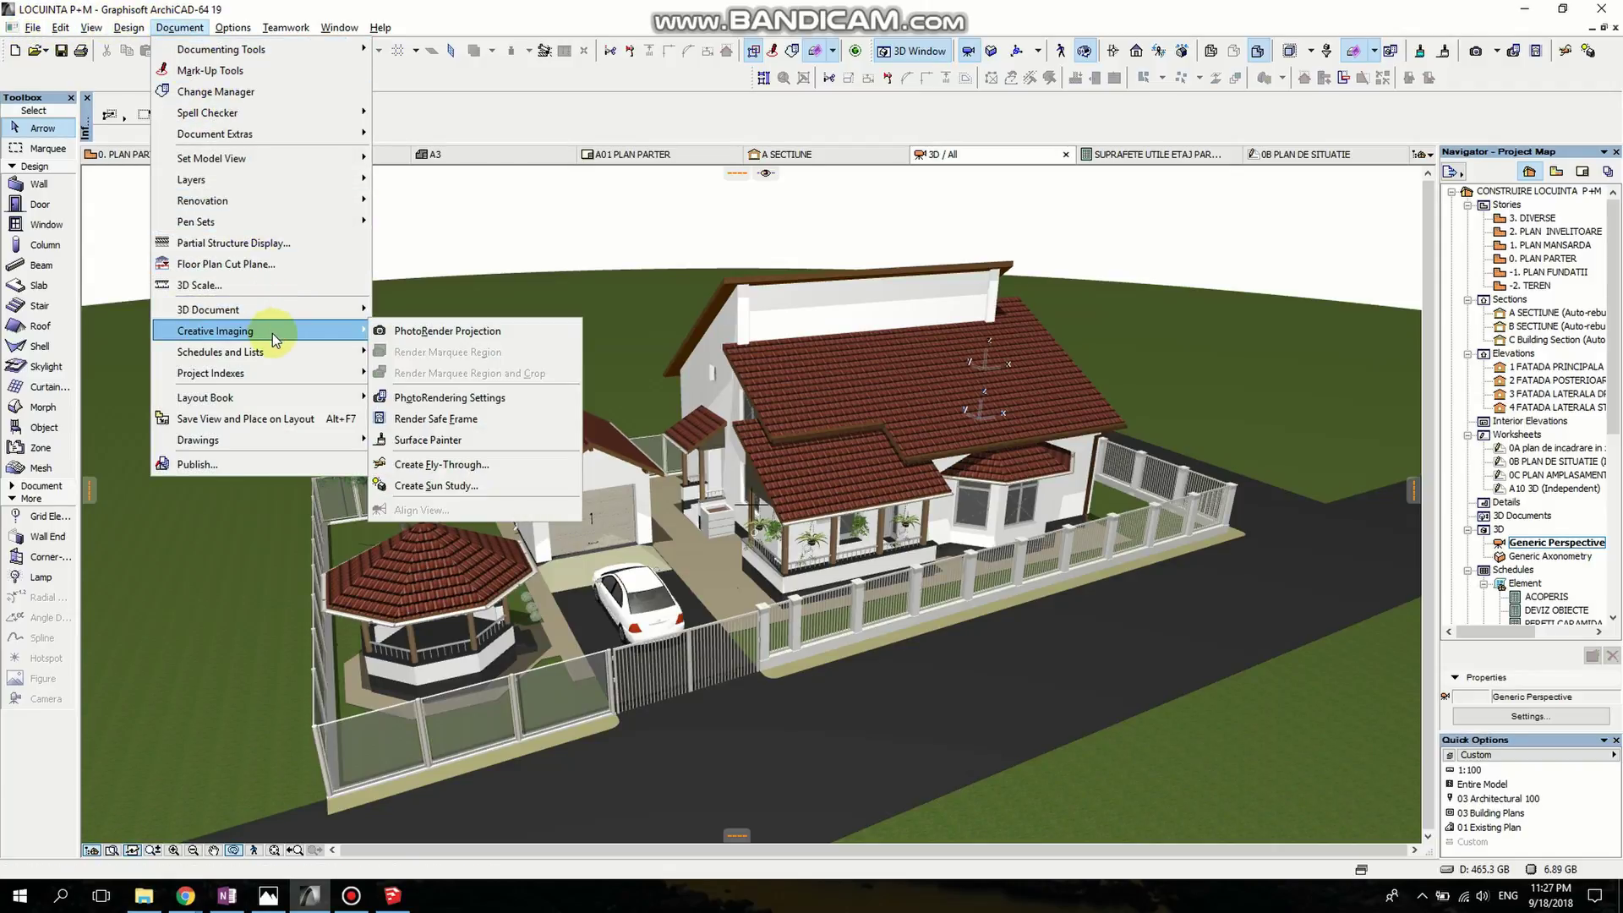
click(496, 399)
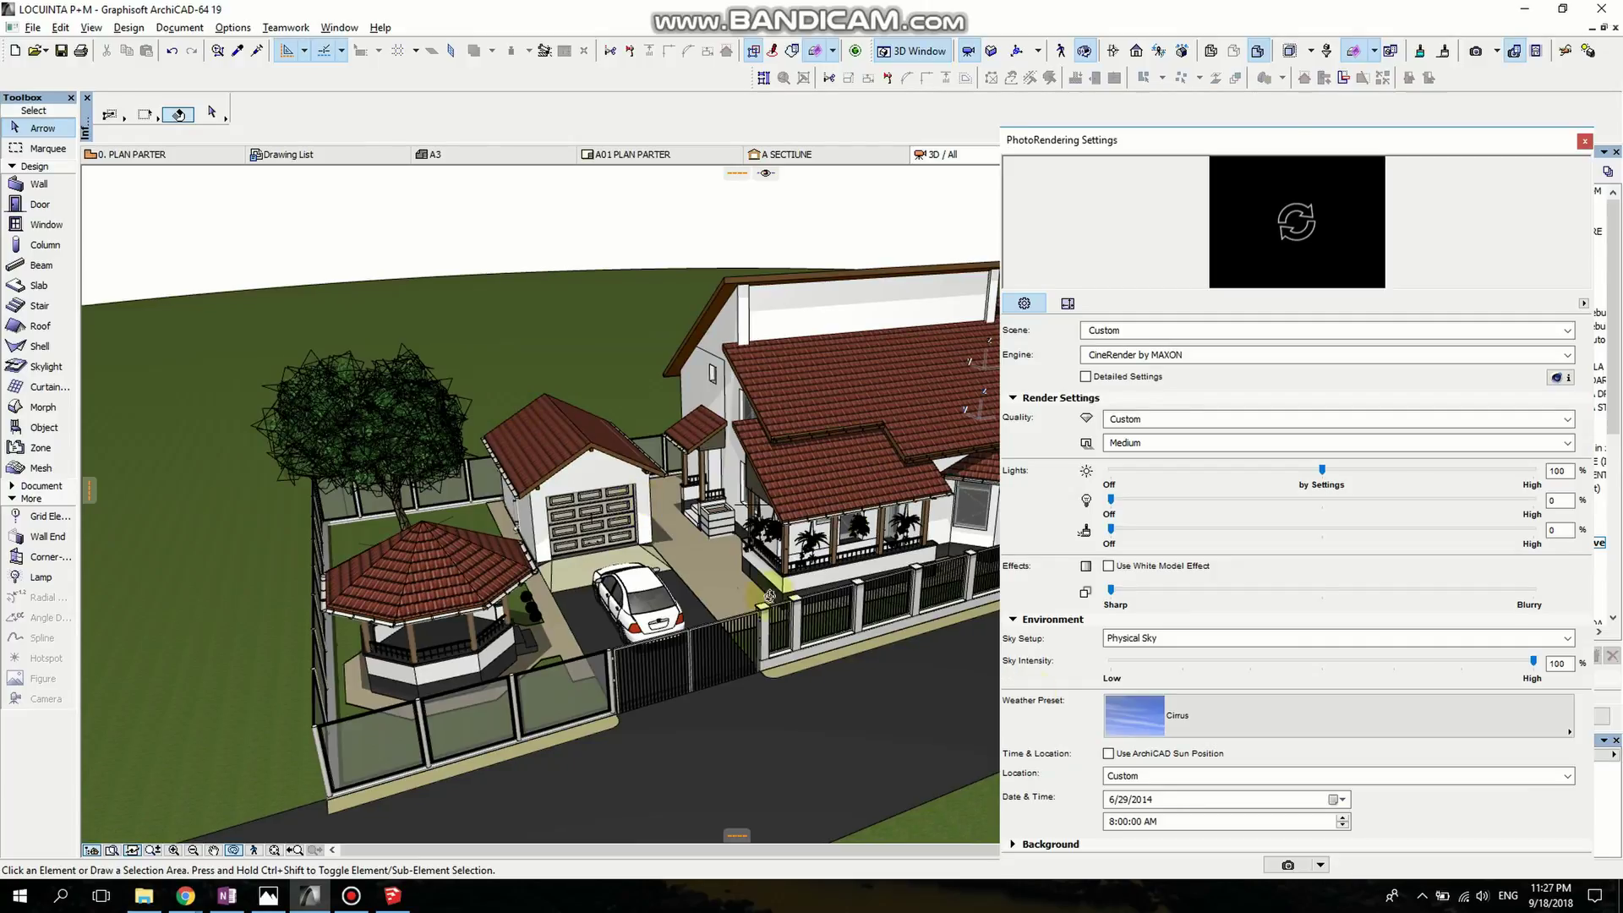
drag(1339, 137, 1300, 7)
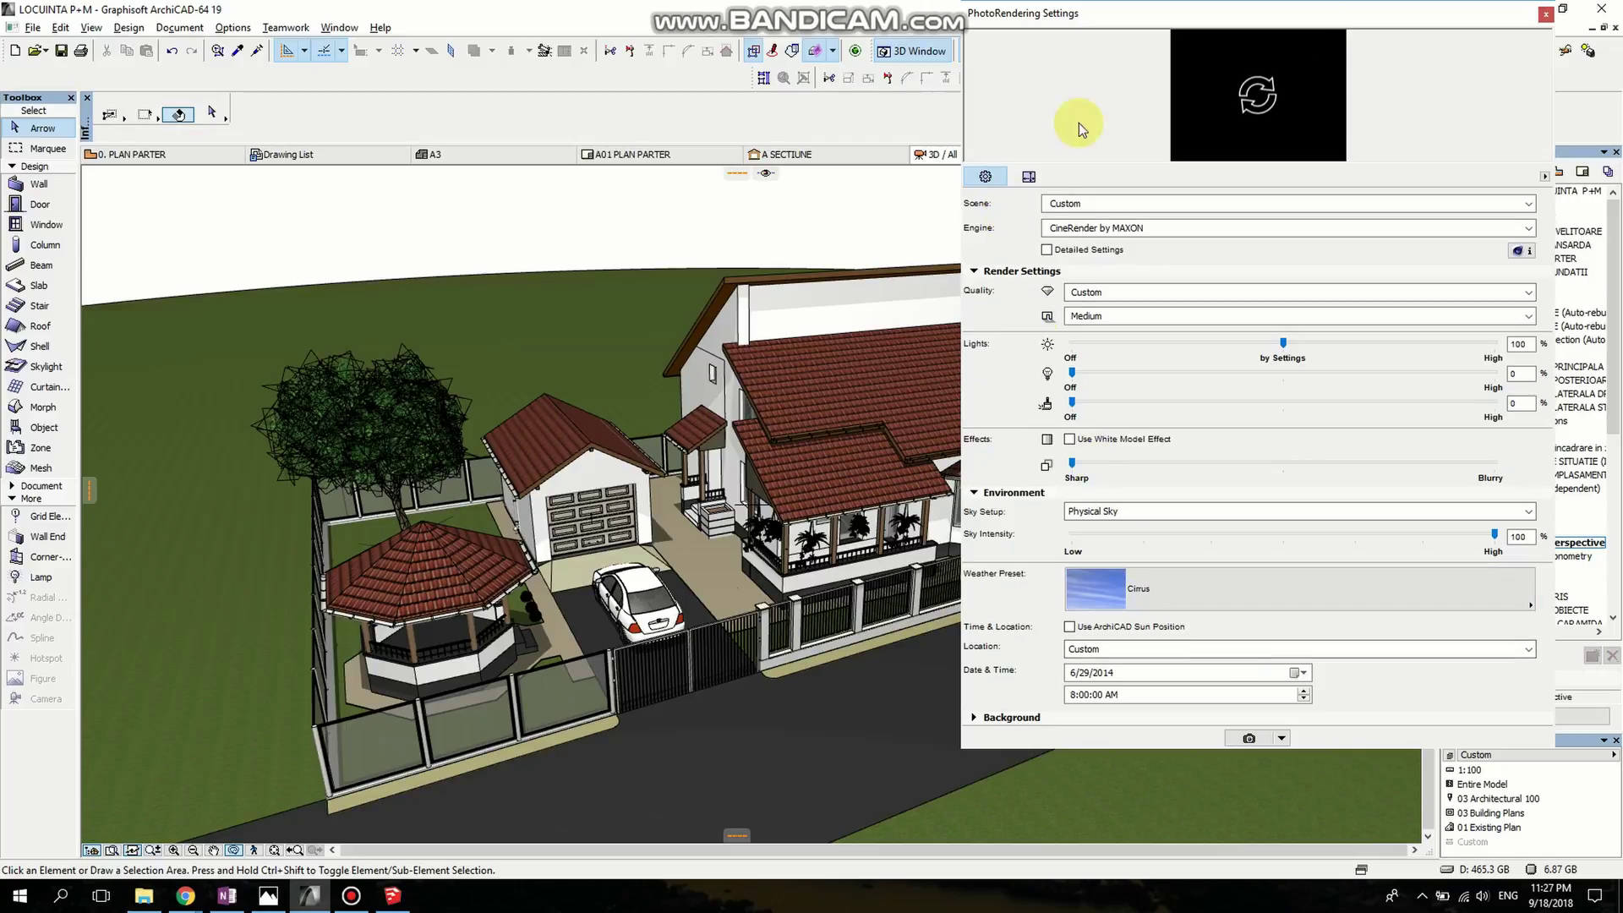
- Keep the Cirrus weather preset and choose Export to CINEMA 4D
click(1200, 592)
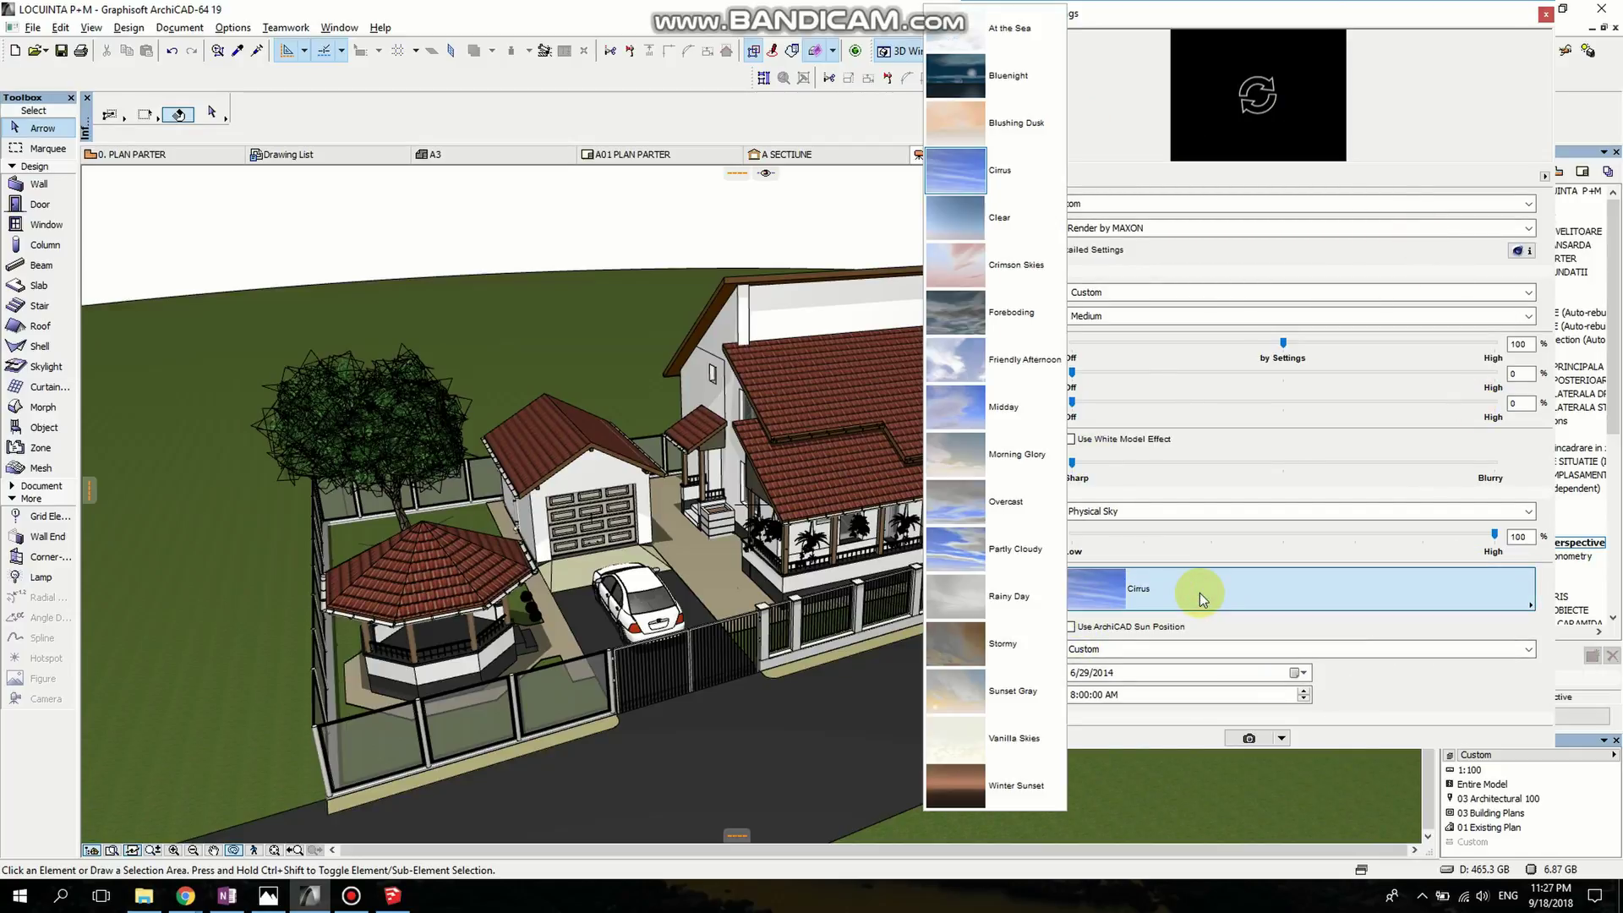
click(1199, 592)
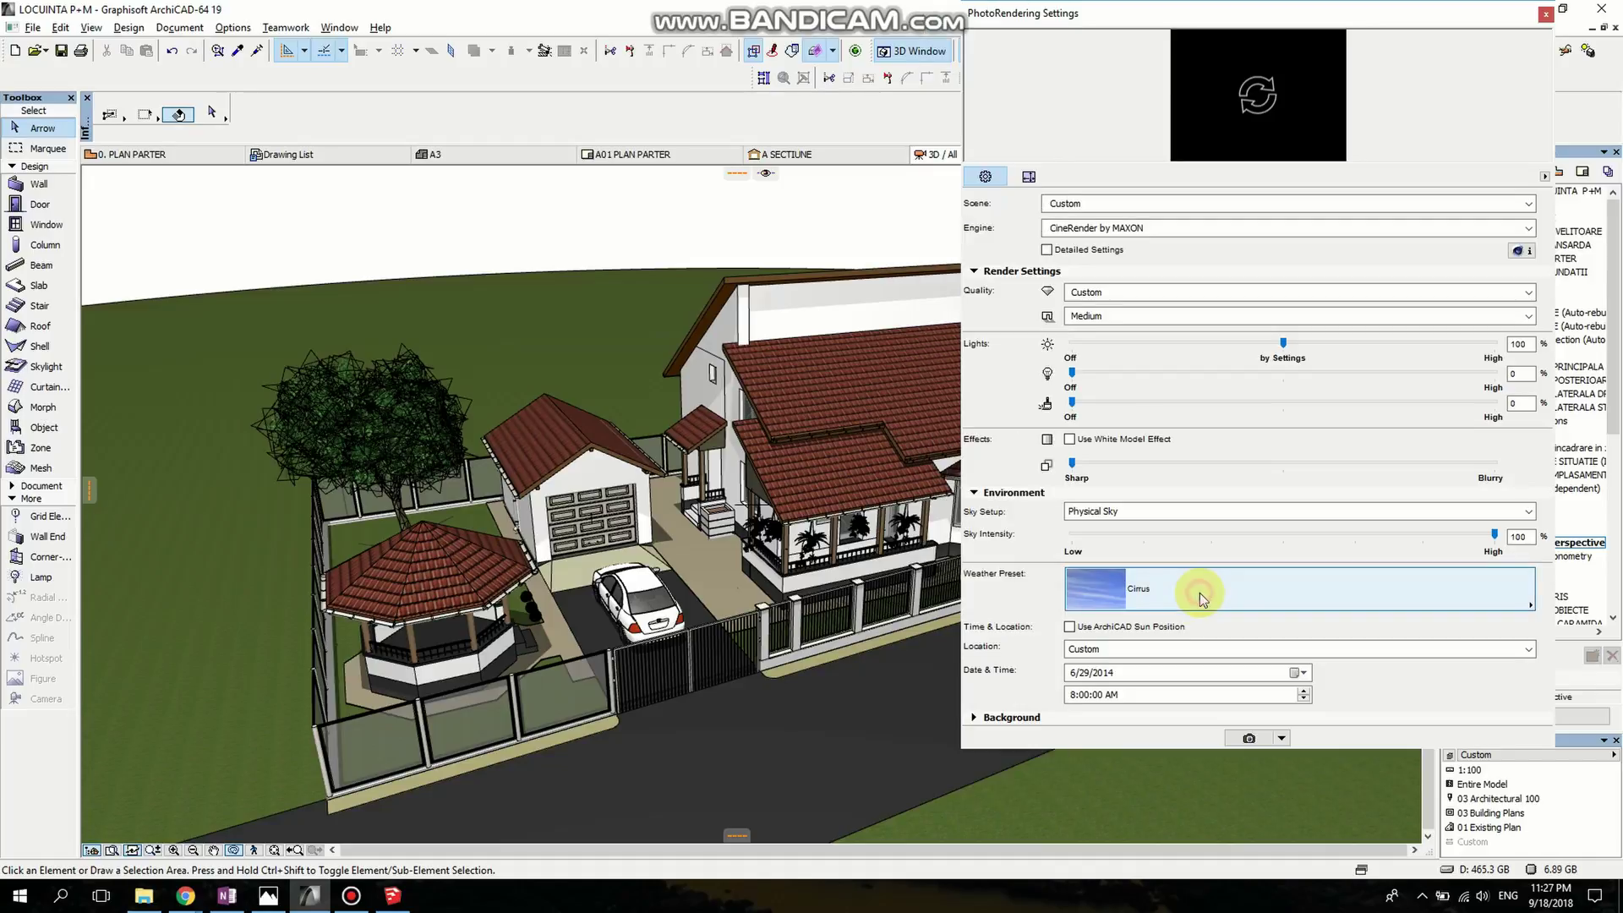
click(1281, 739)
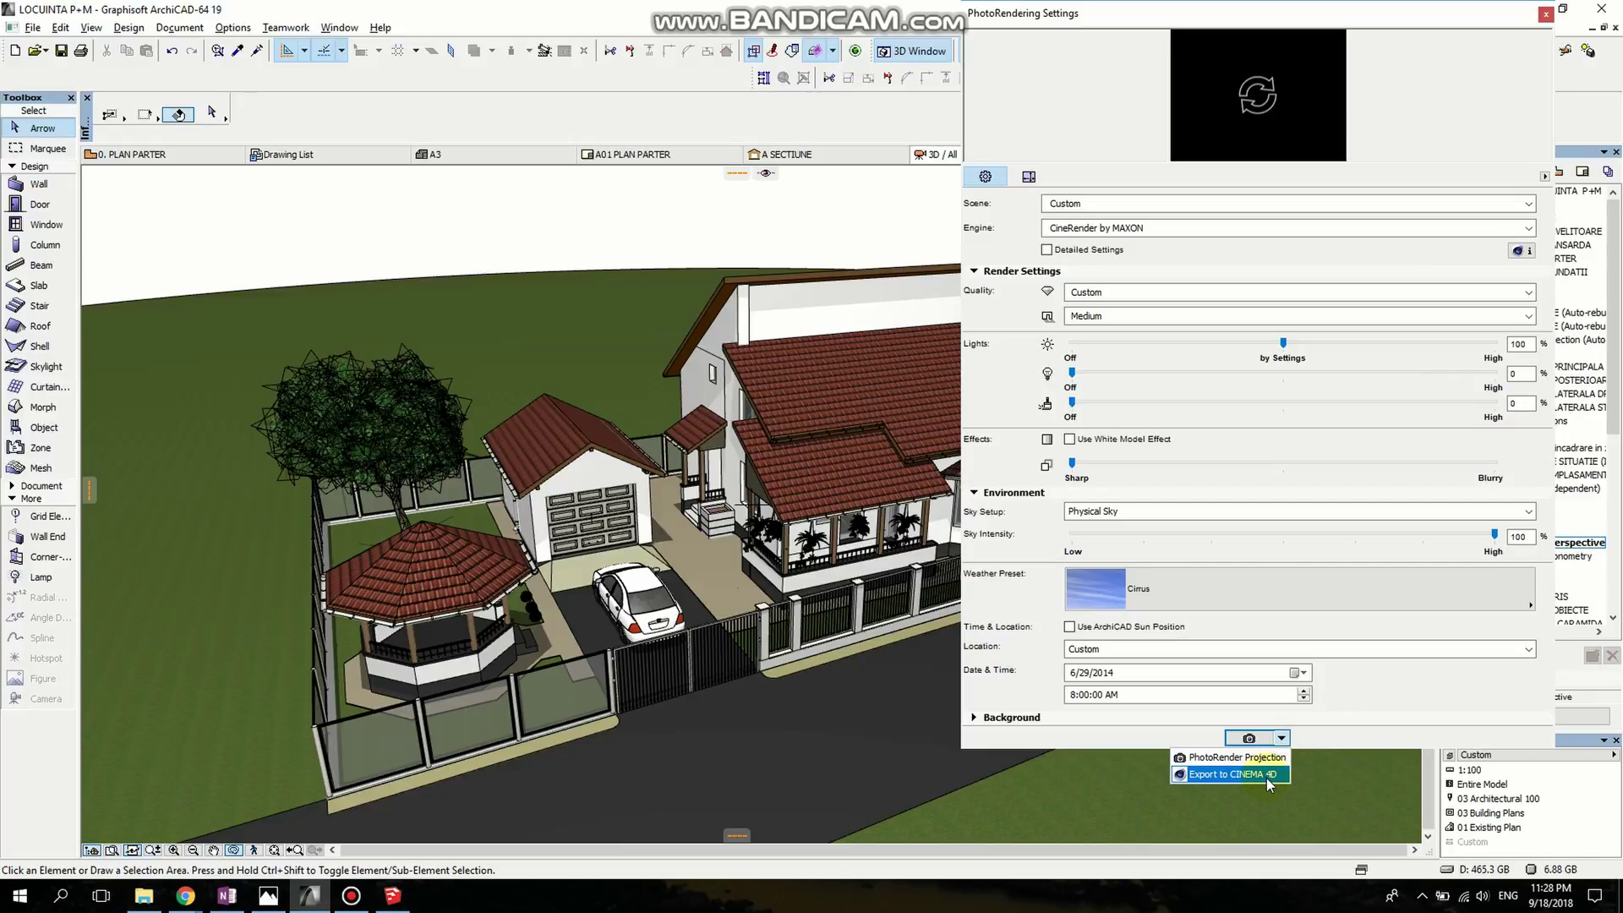
click(1266, 776)
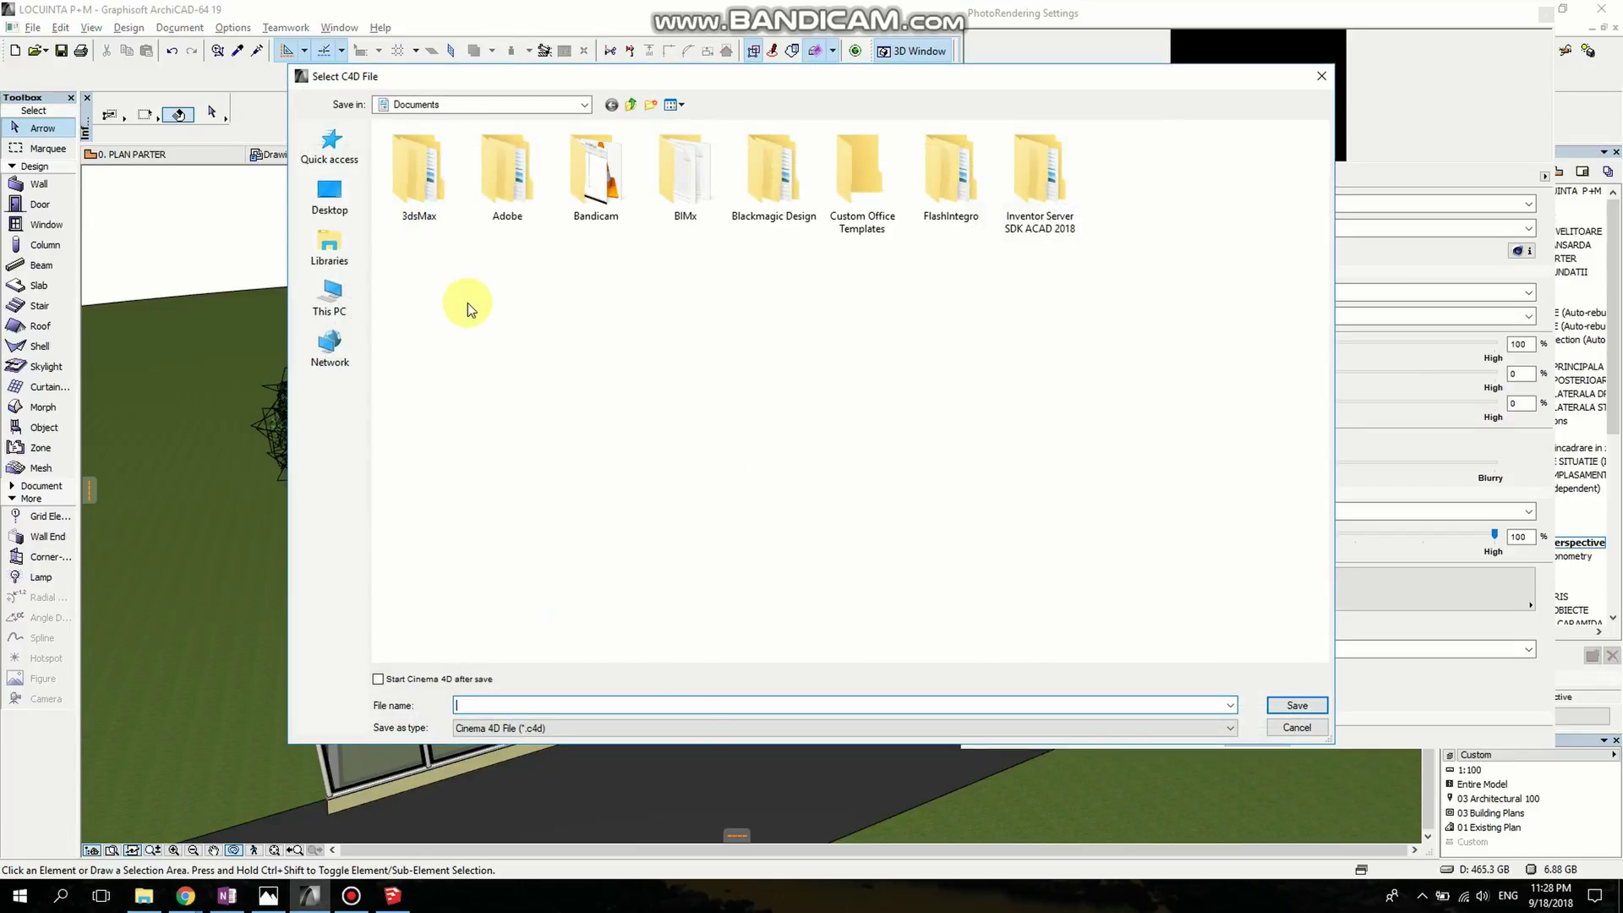
- Save the Cinema 4D export as ANOTHER PERSP in the SEPT 2018 folder
click(339, 305)
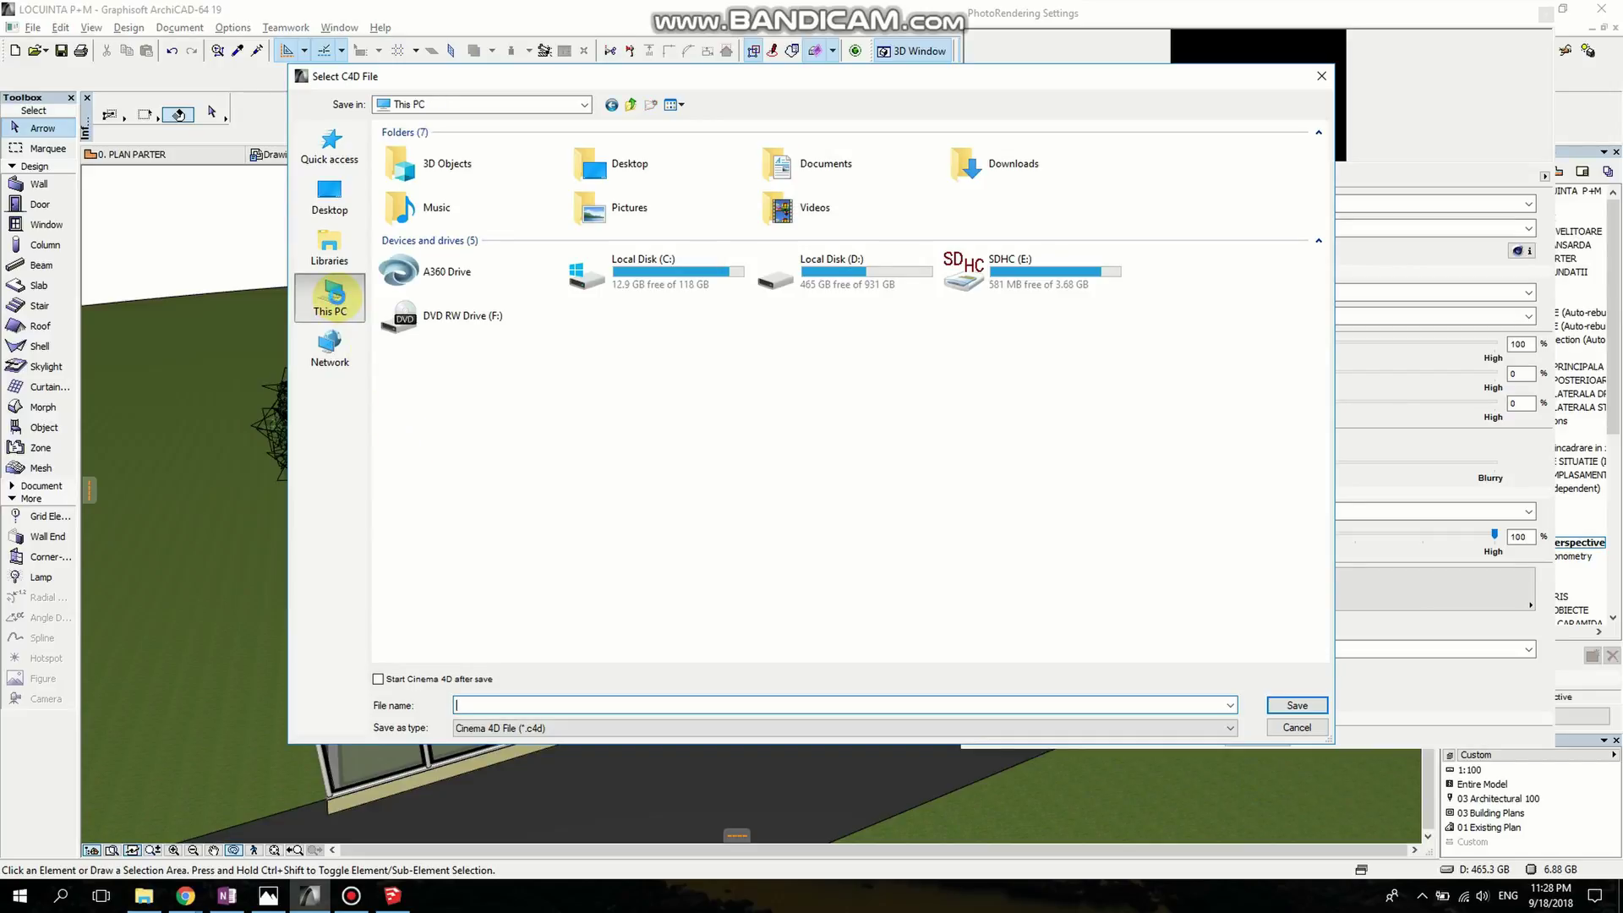
click(337, 150)
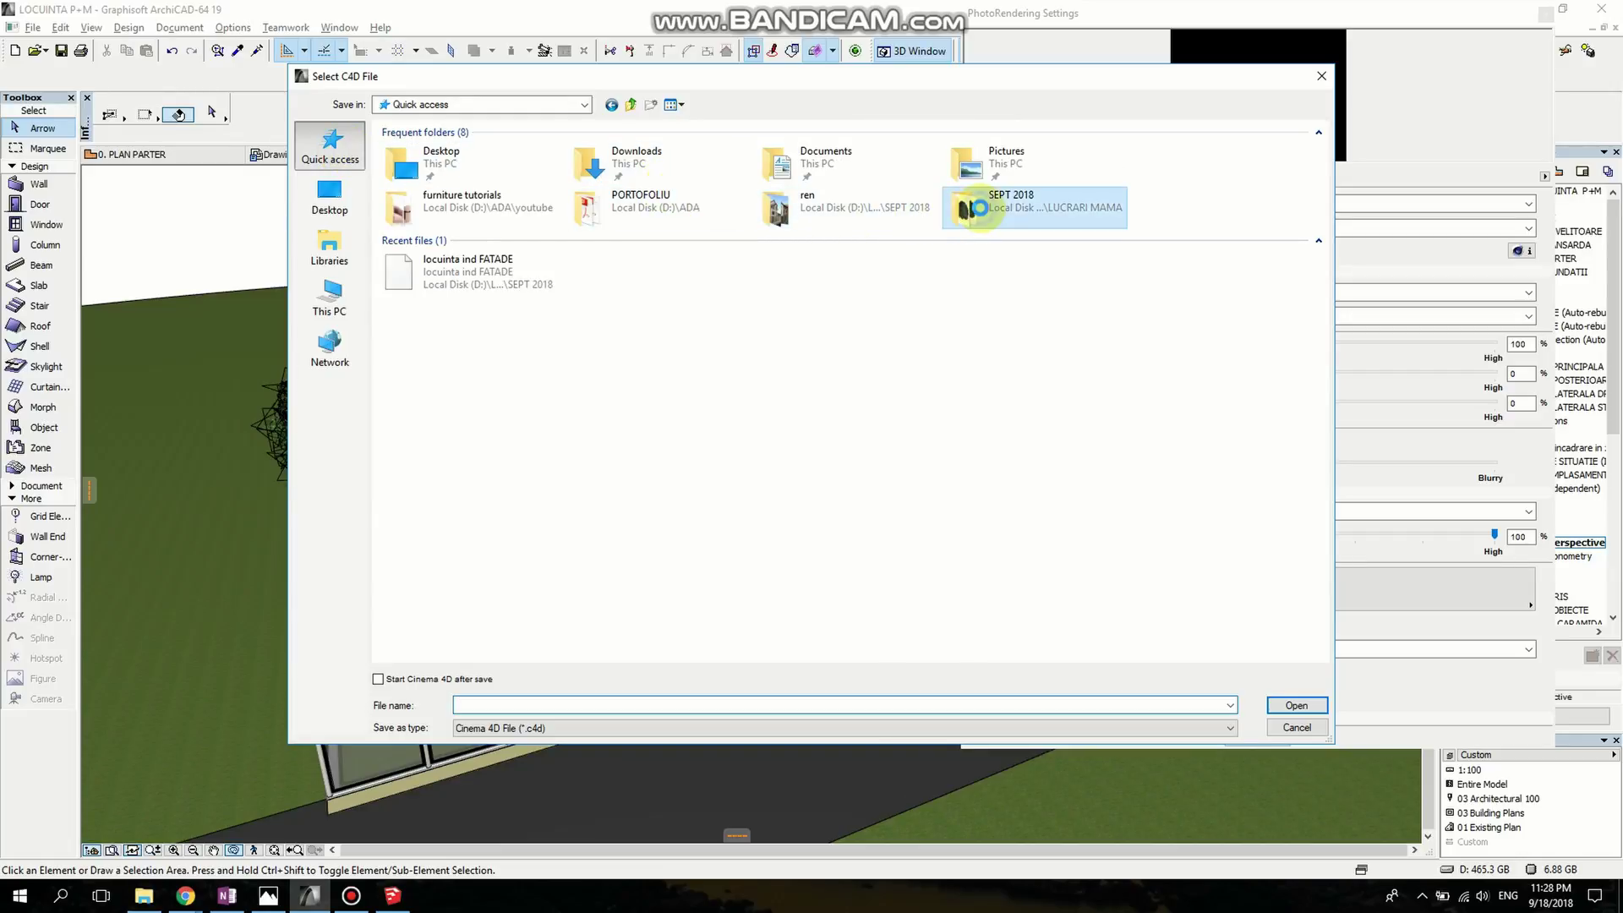
right_click(981, 207)
click(1021, 245)
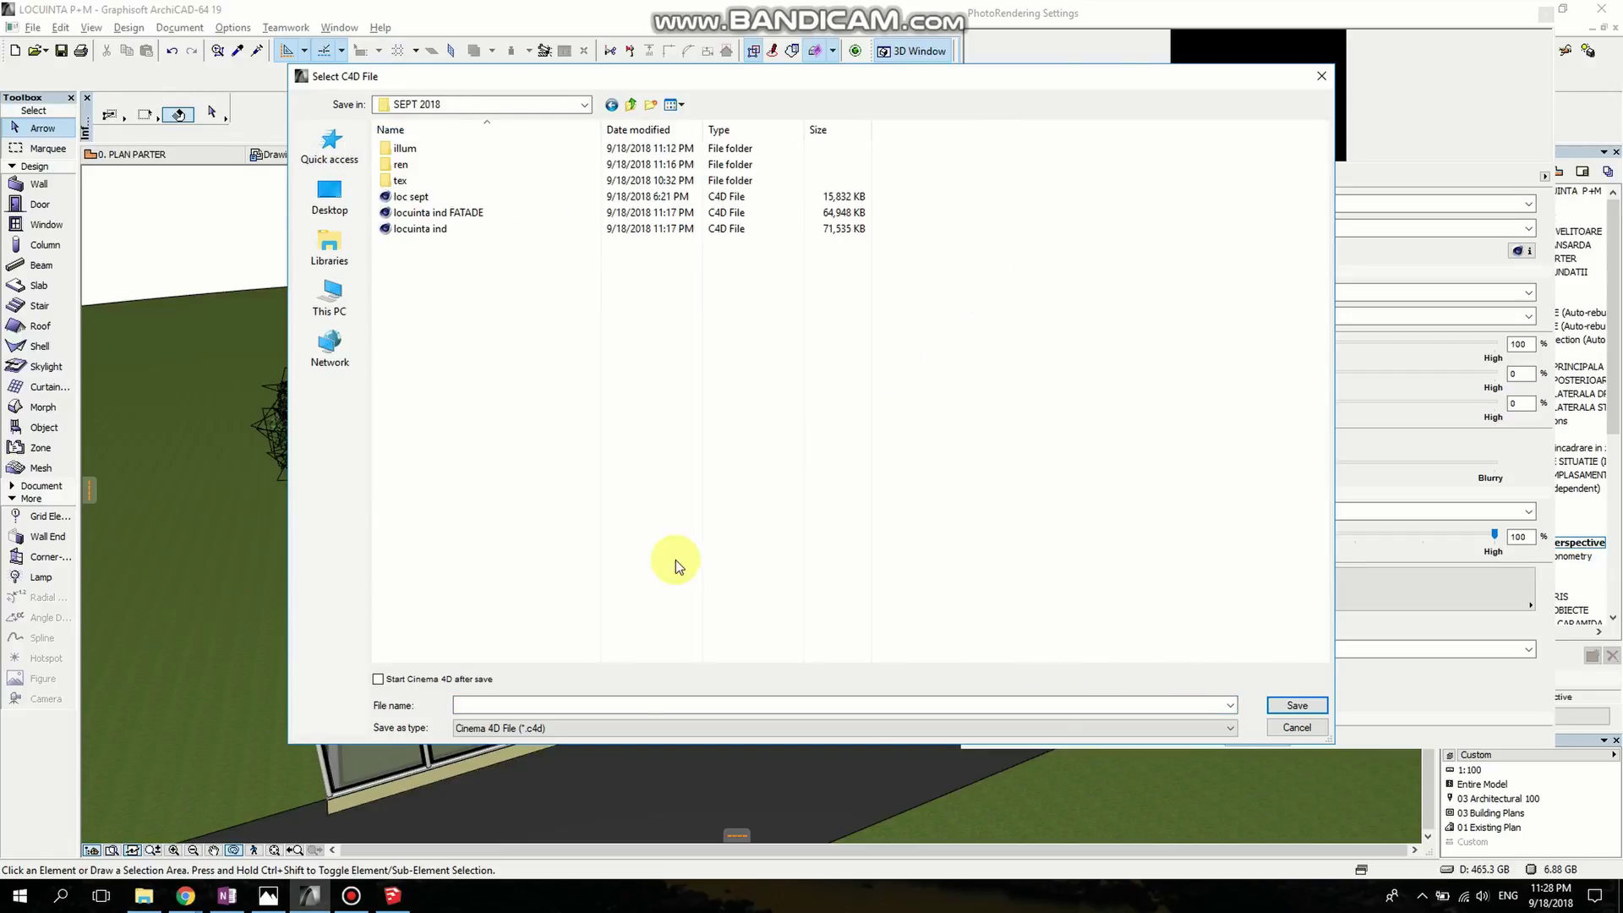
click(541, 706)
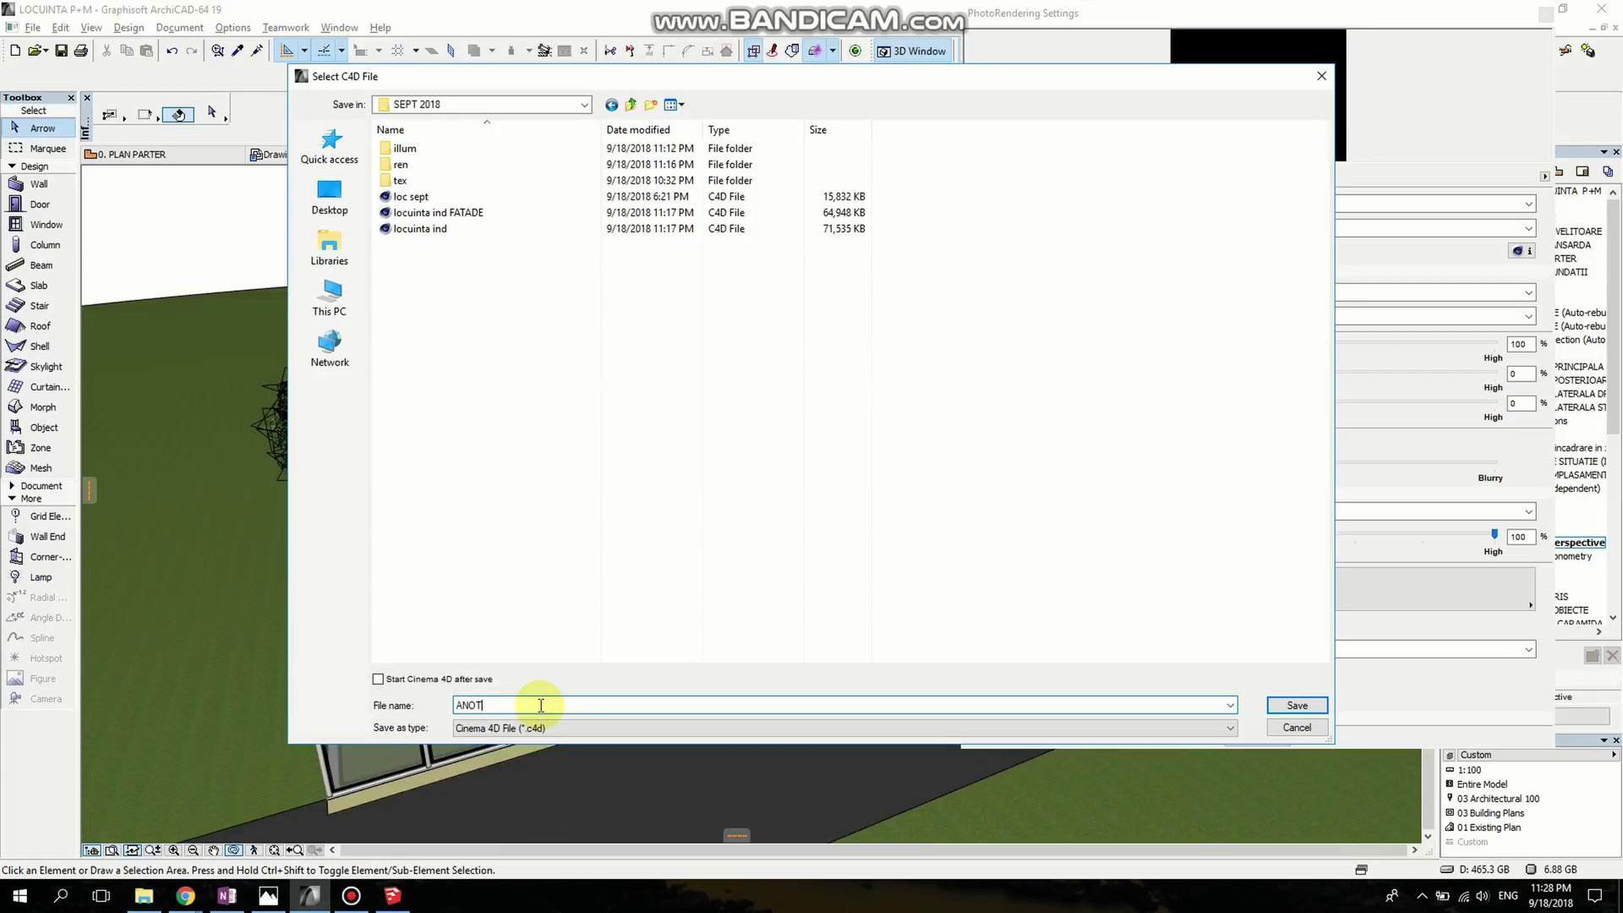
text(ANOTHER PER)
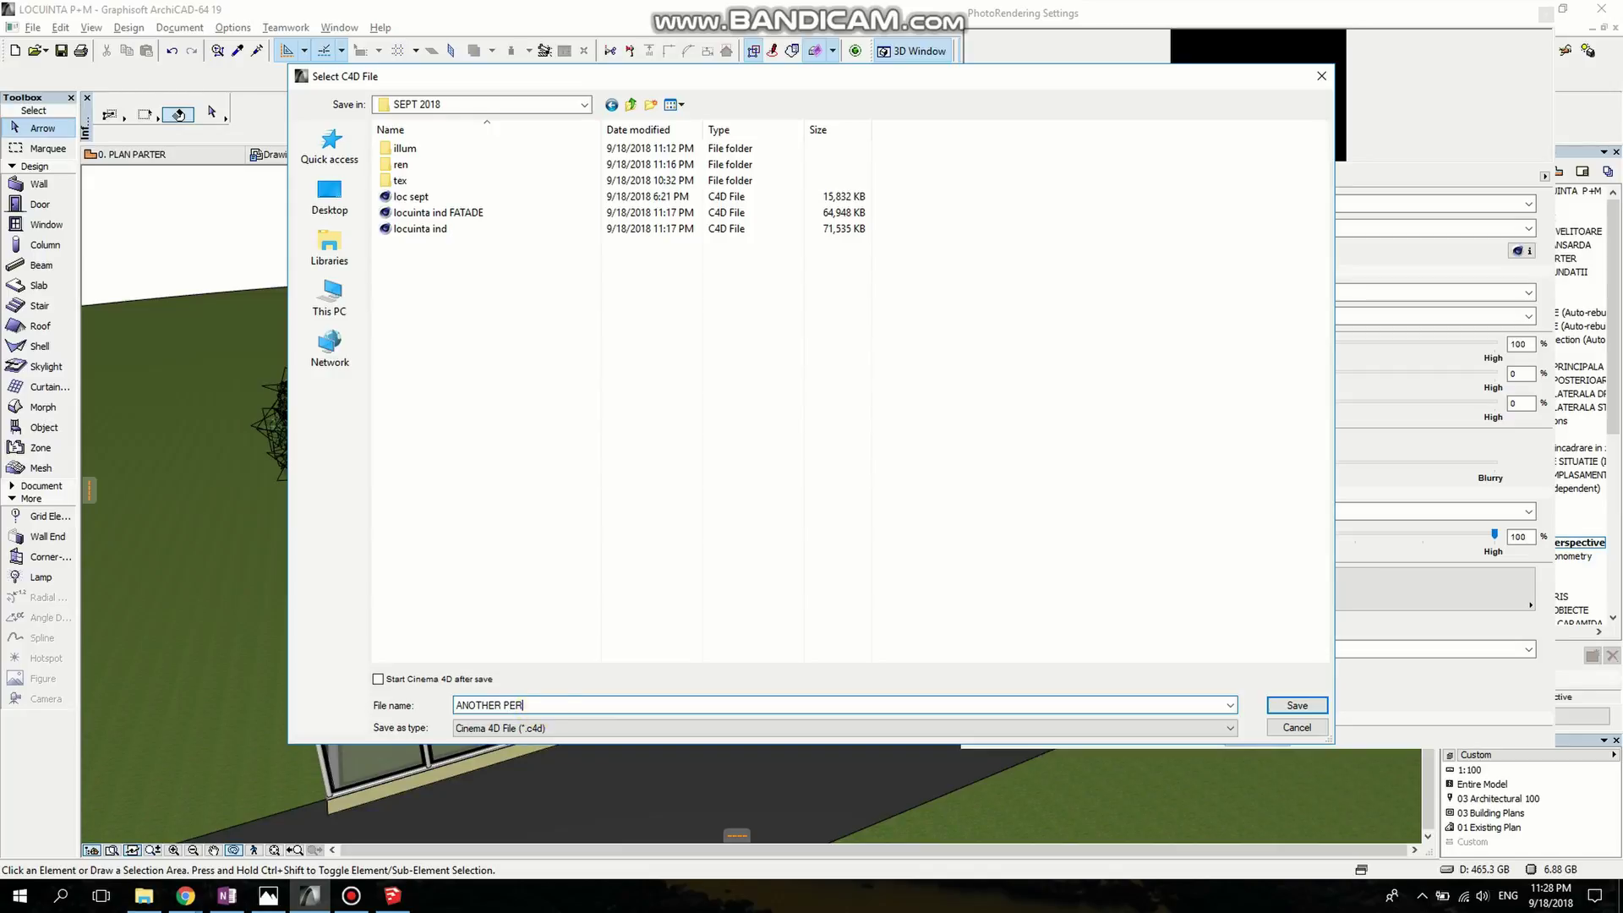
text(SP)
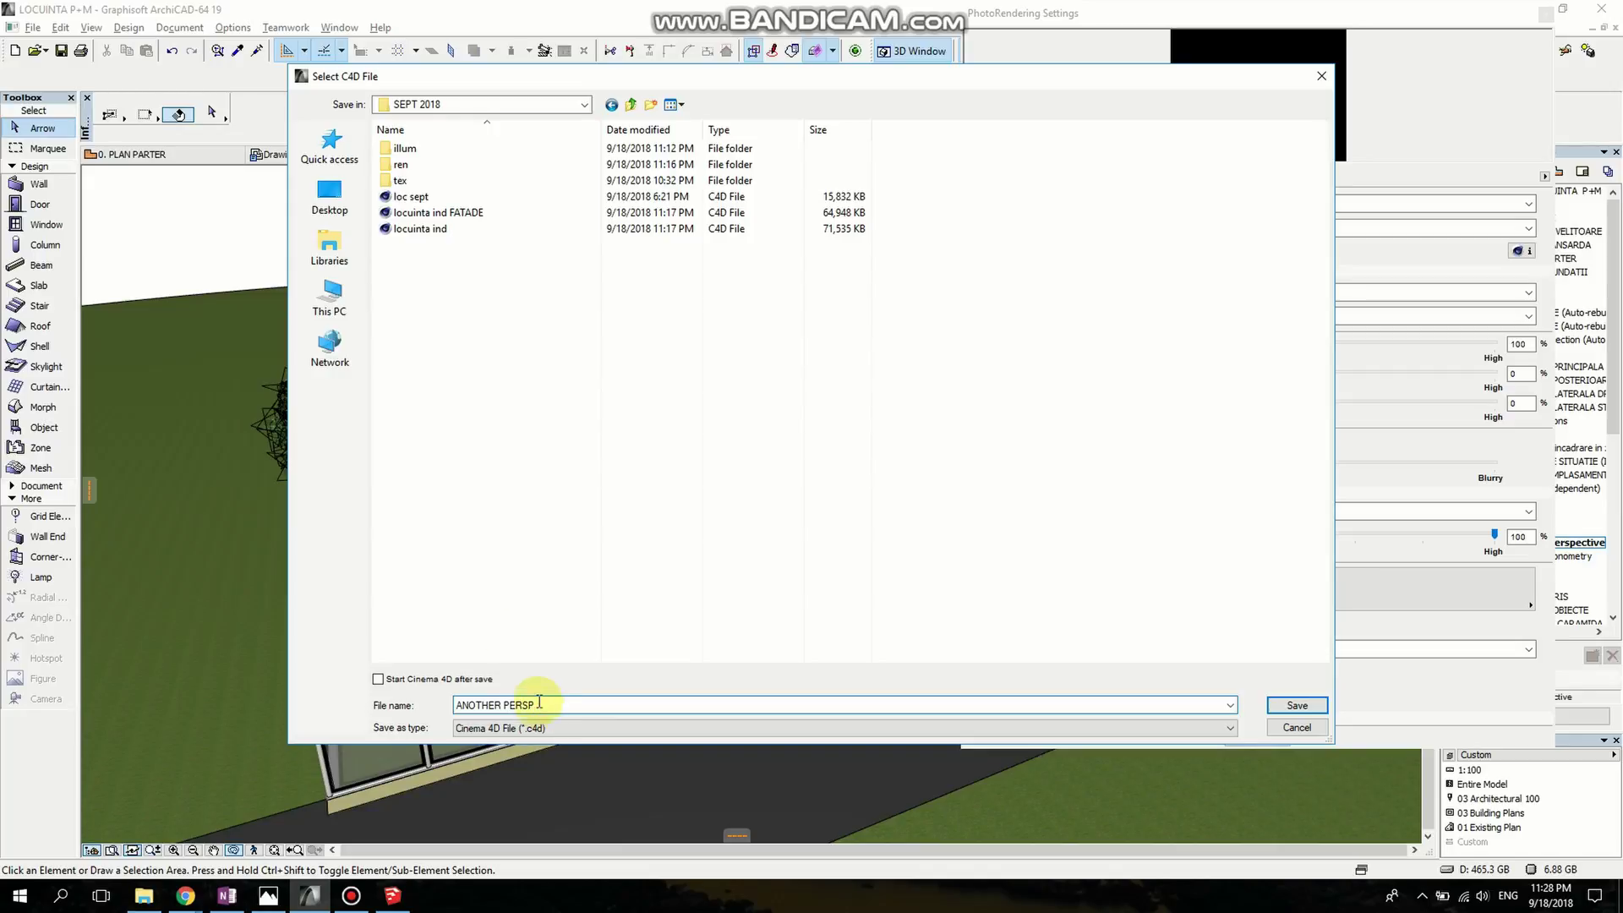
click(1306, 711)
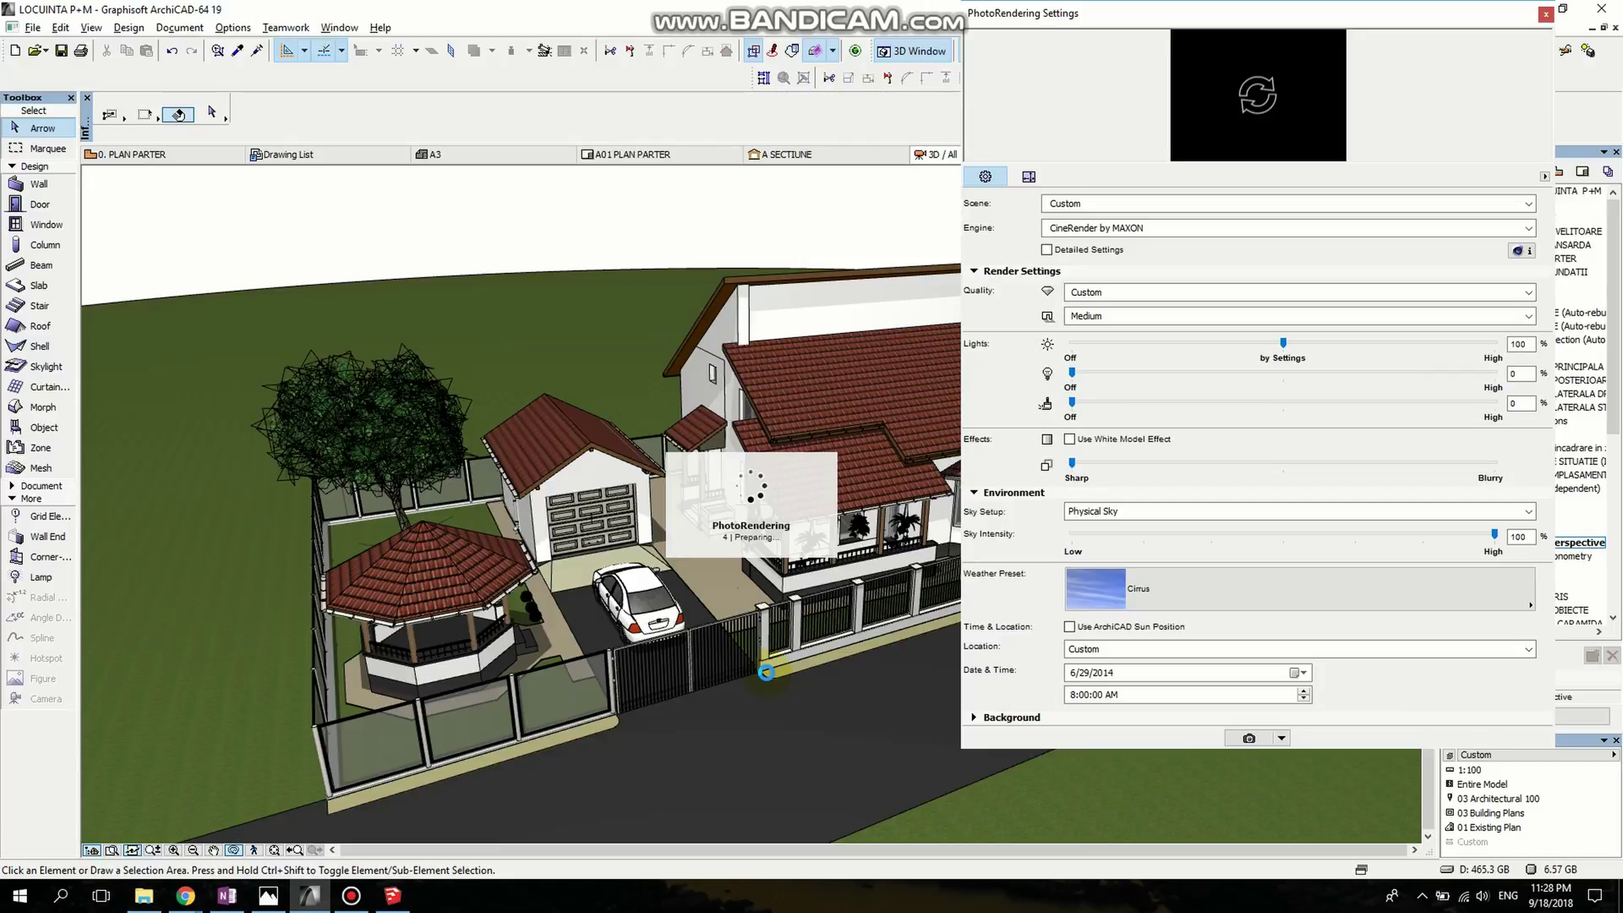
- Close the PhotoRendering Settings, save the ArchiCAD project, and close SketchUp
click(1544, 14)
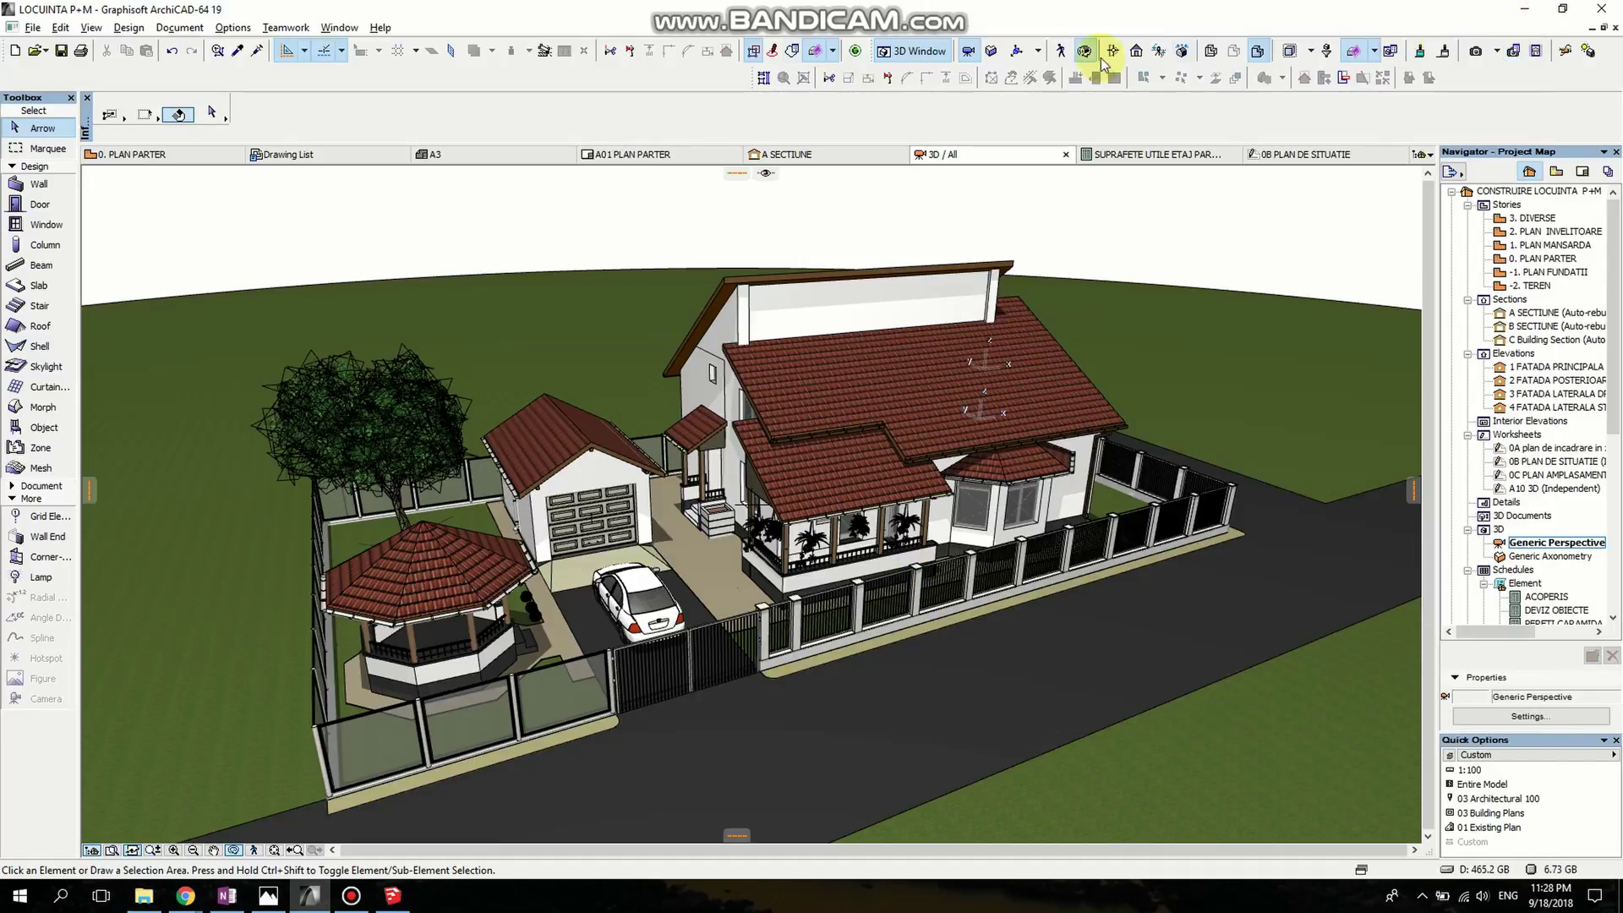
click(32, 28)
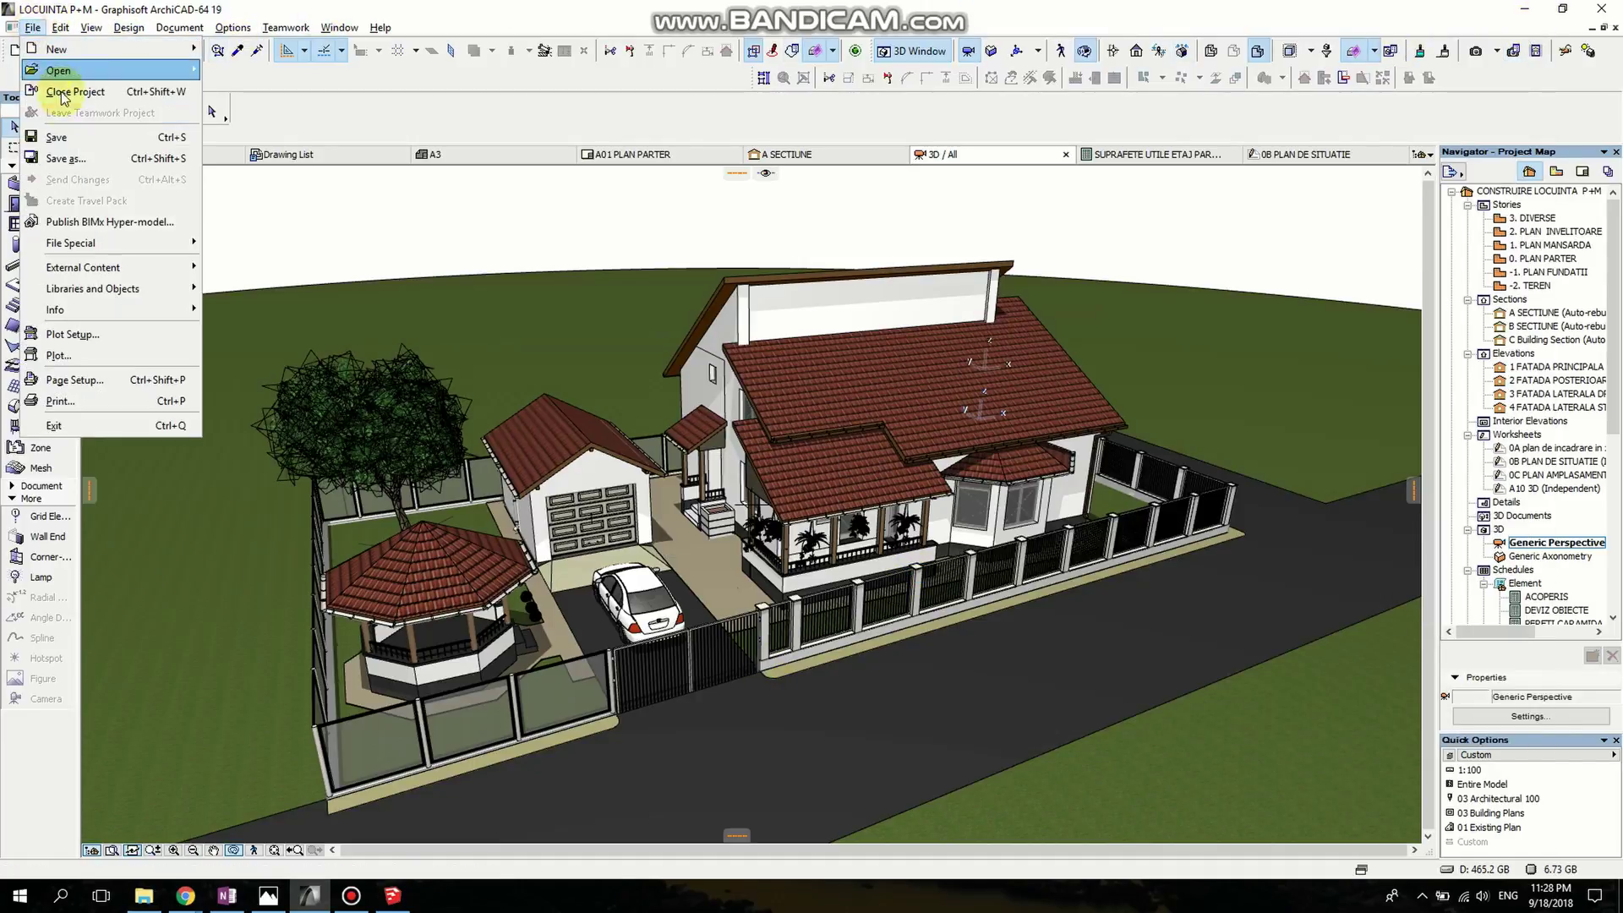
click(69, 140)
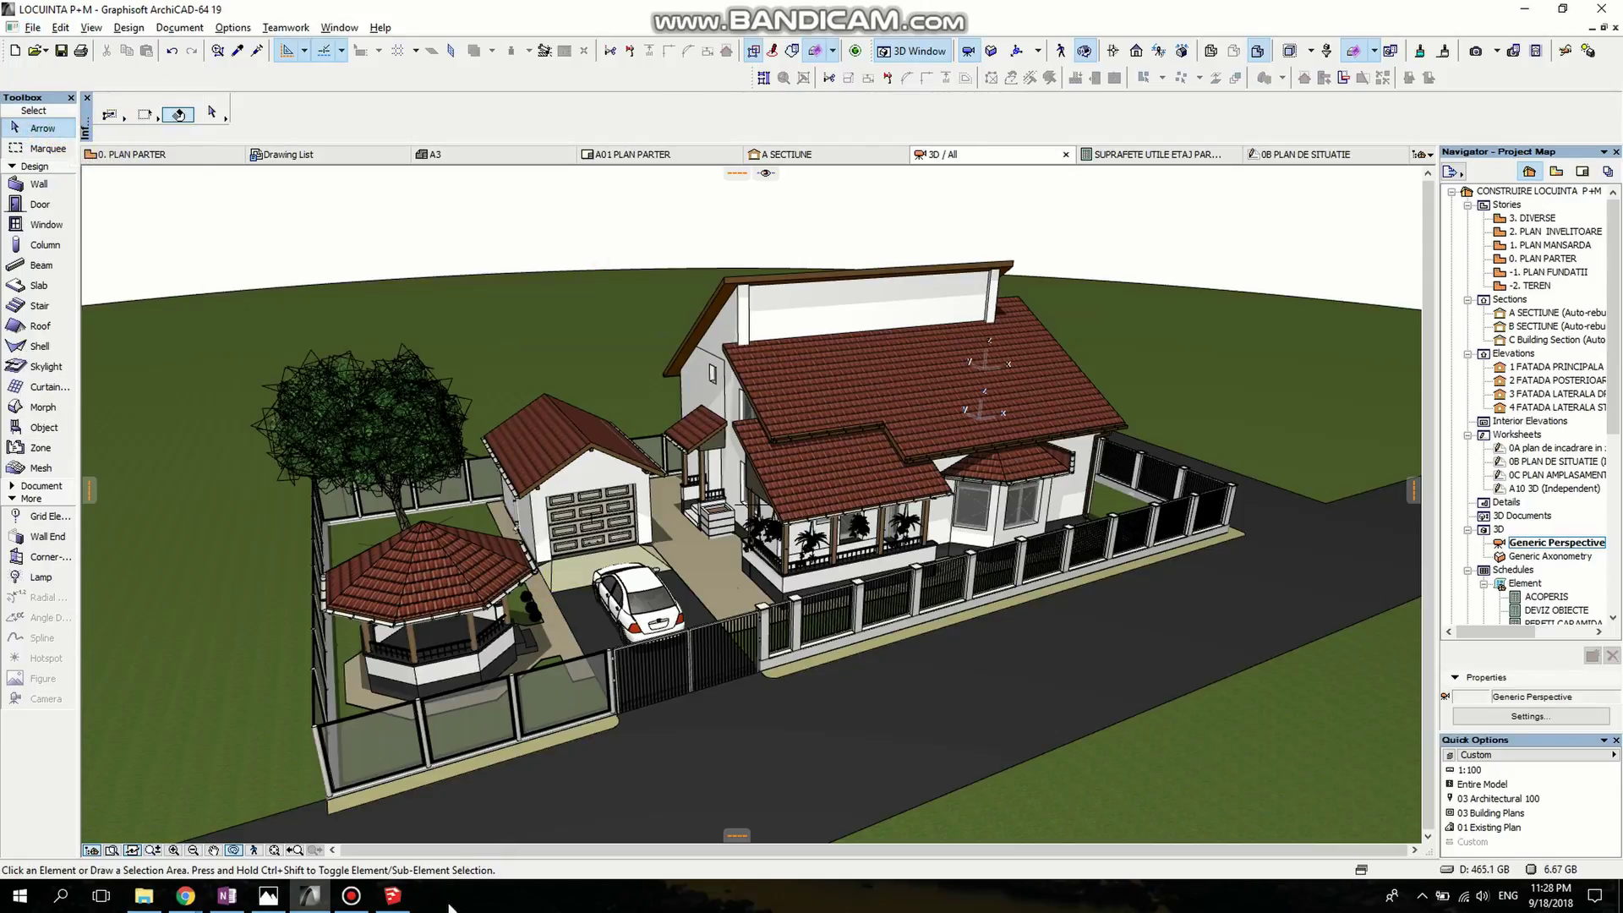
click(397, 898)
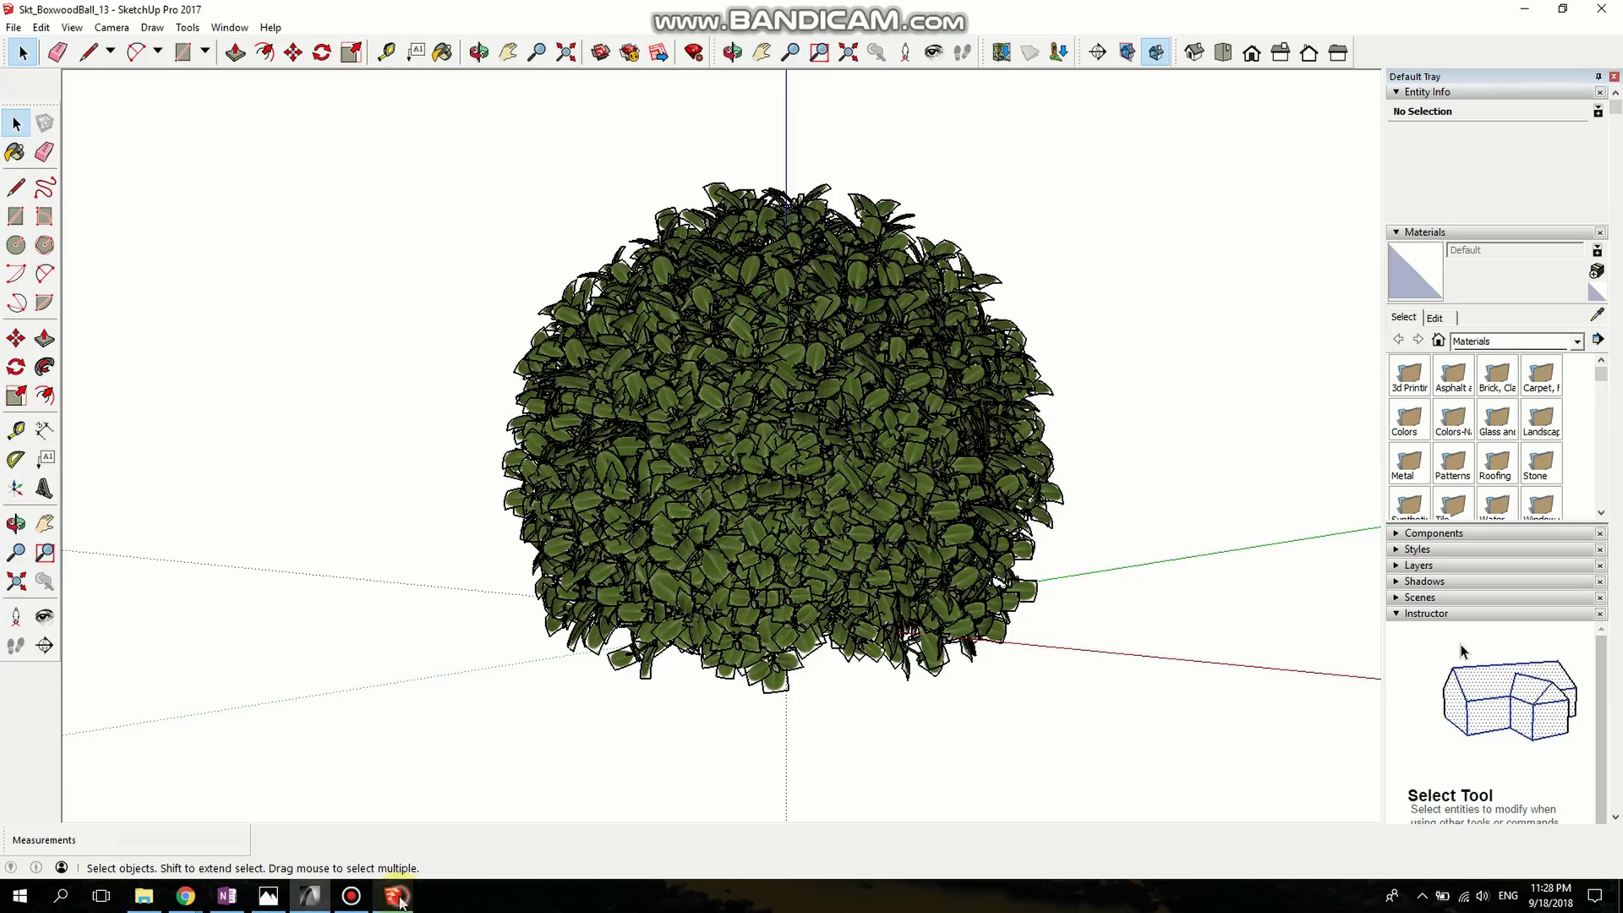
click(1603, 10)
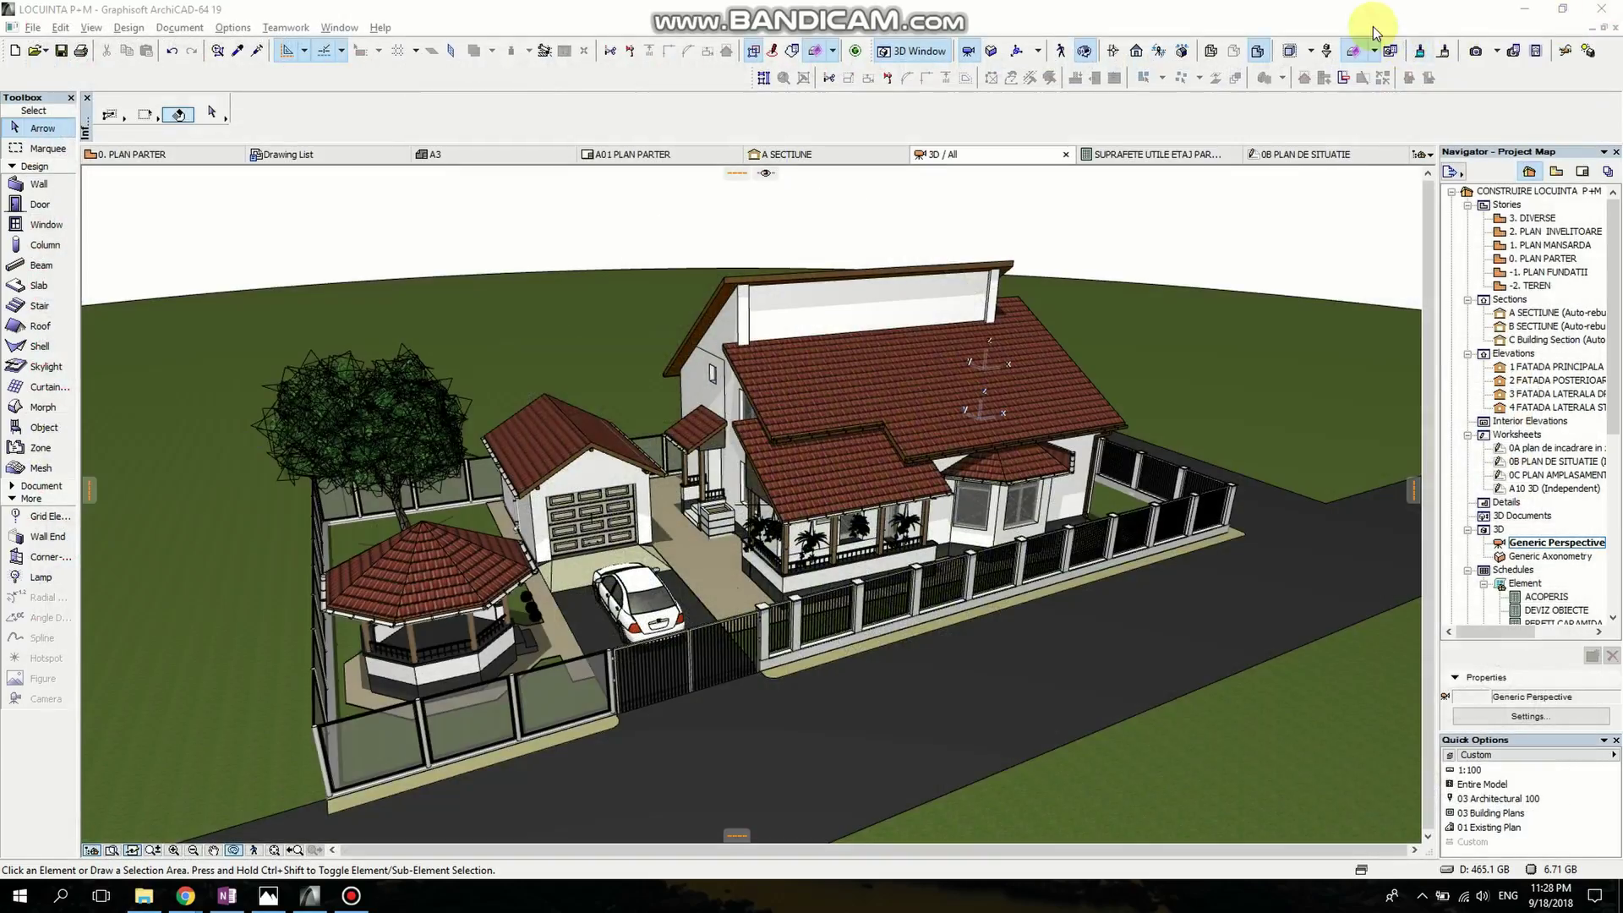
- Launch ANOTHER PERSP from the SEPT 2018 folder in File Explorer to load it in Cinema 4D
click(149, 896)
click(864, 616)
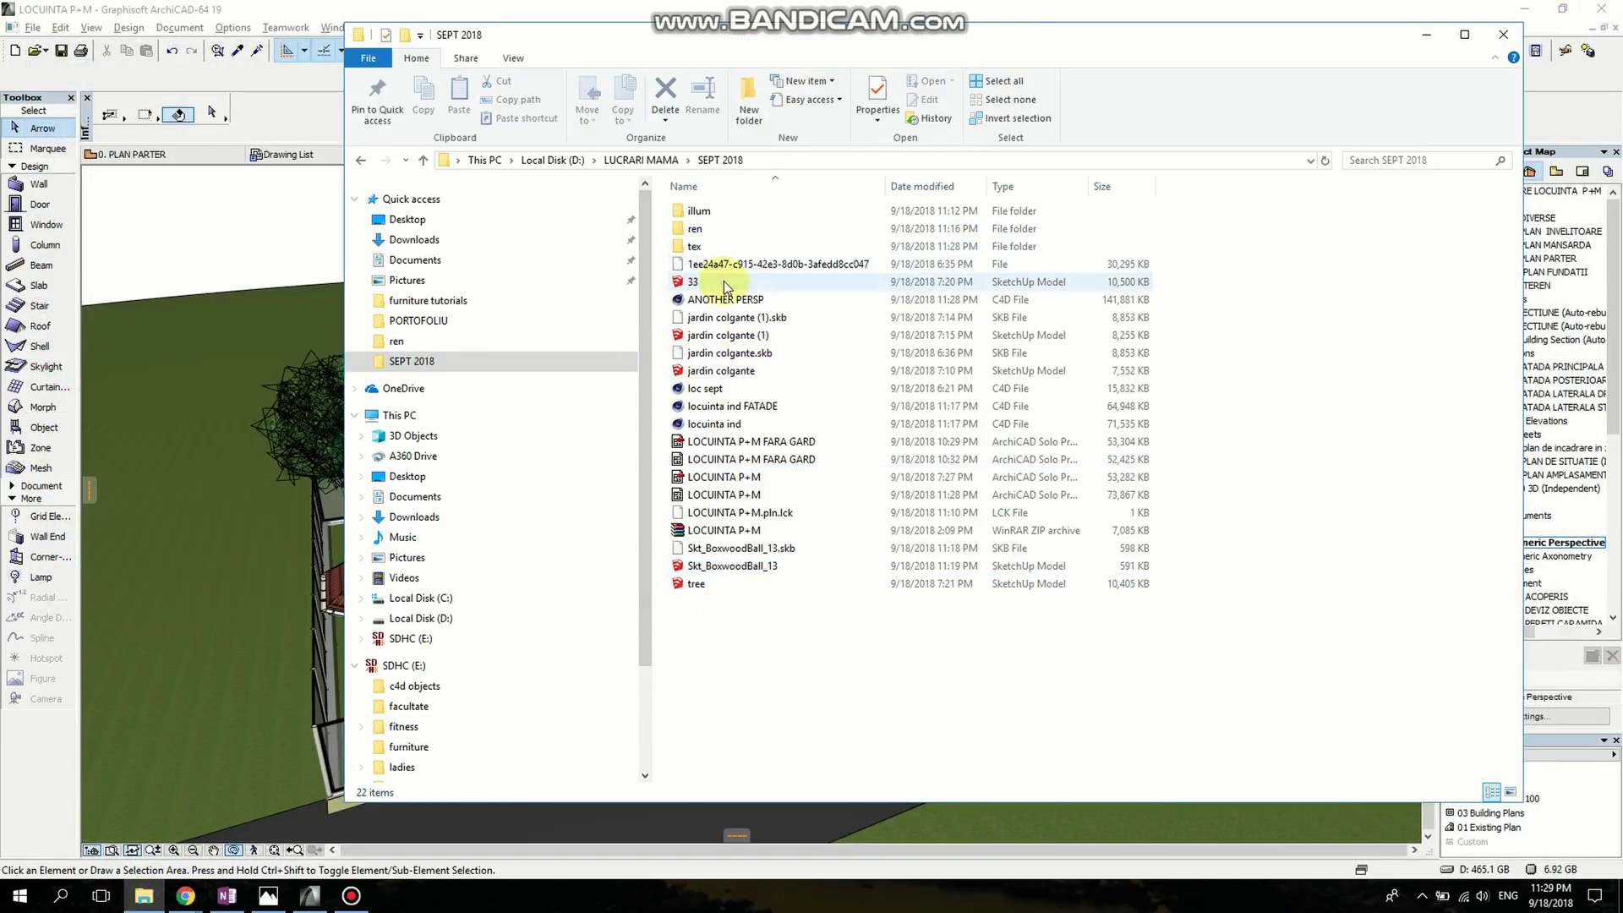
click(735, 302)
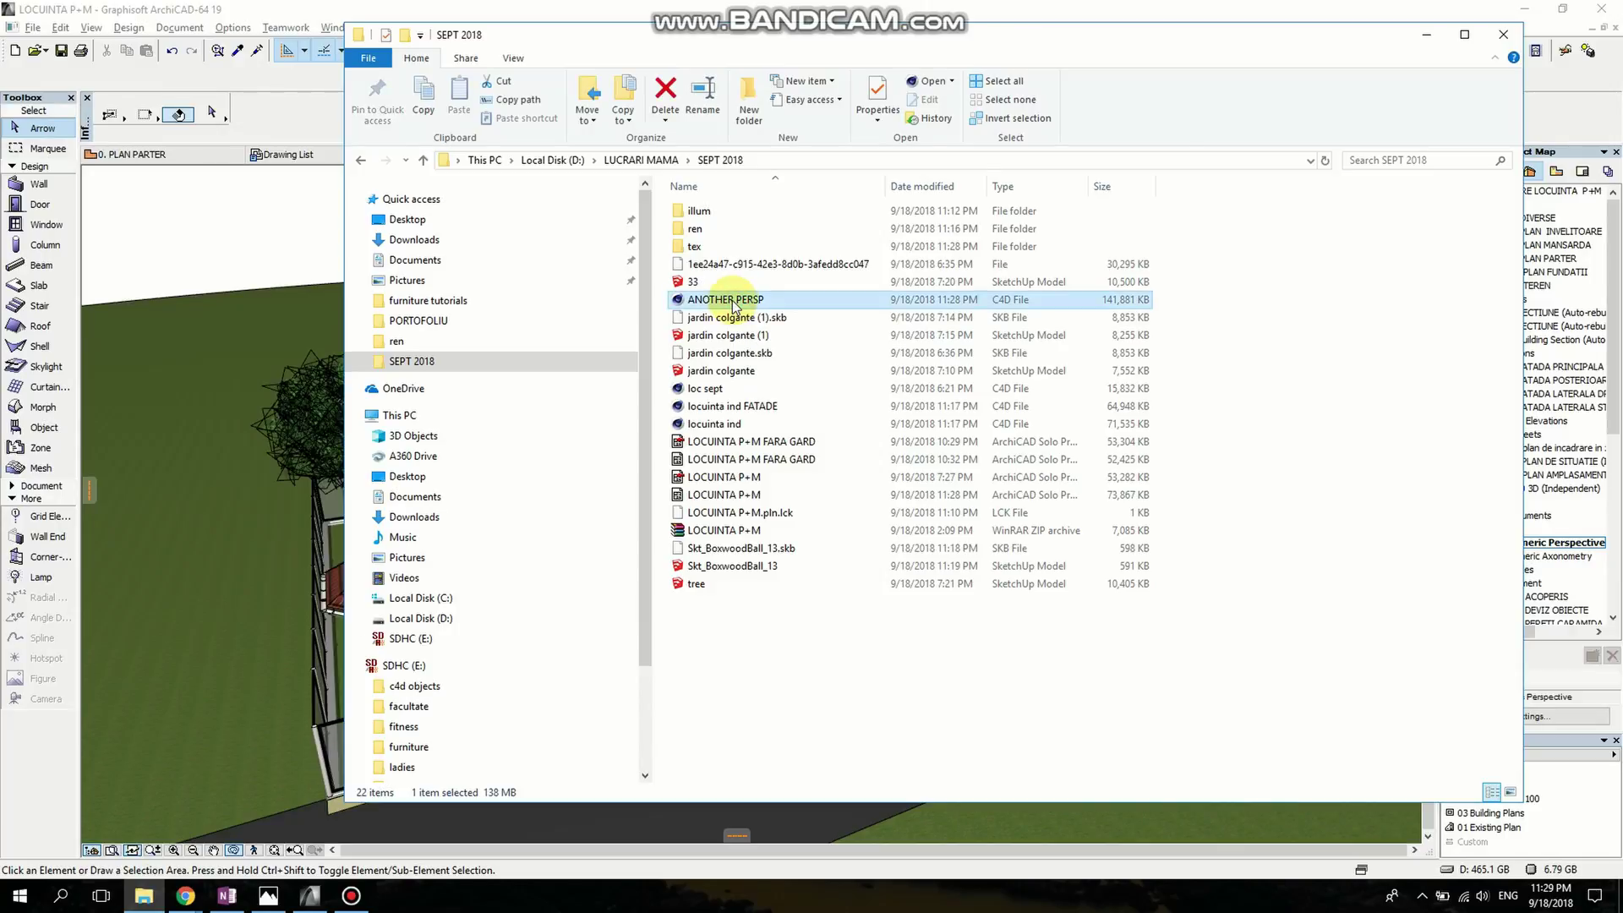
double_click(732, 301)
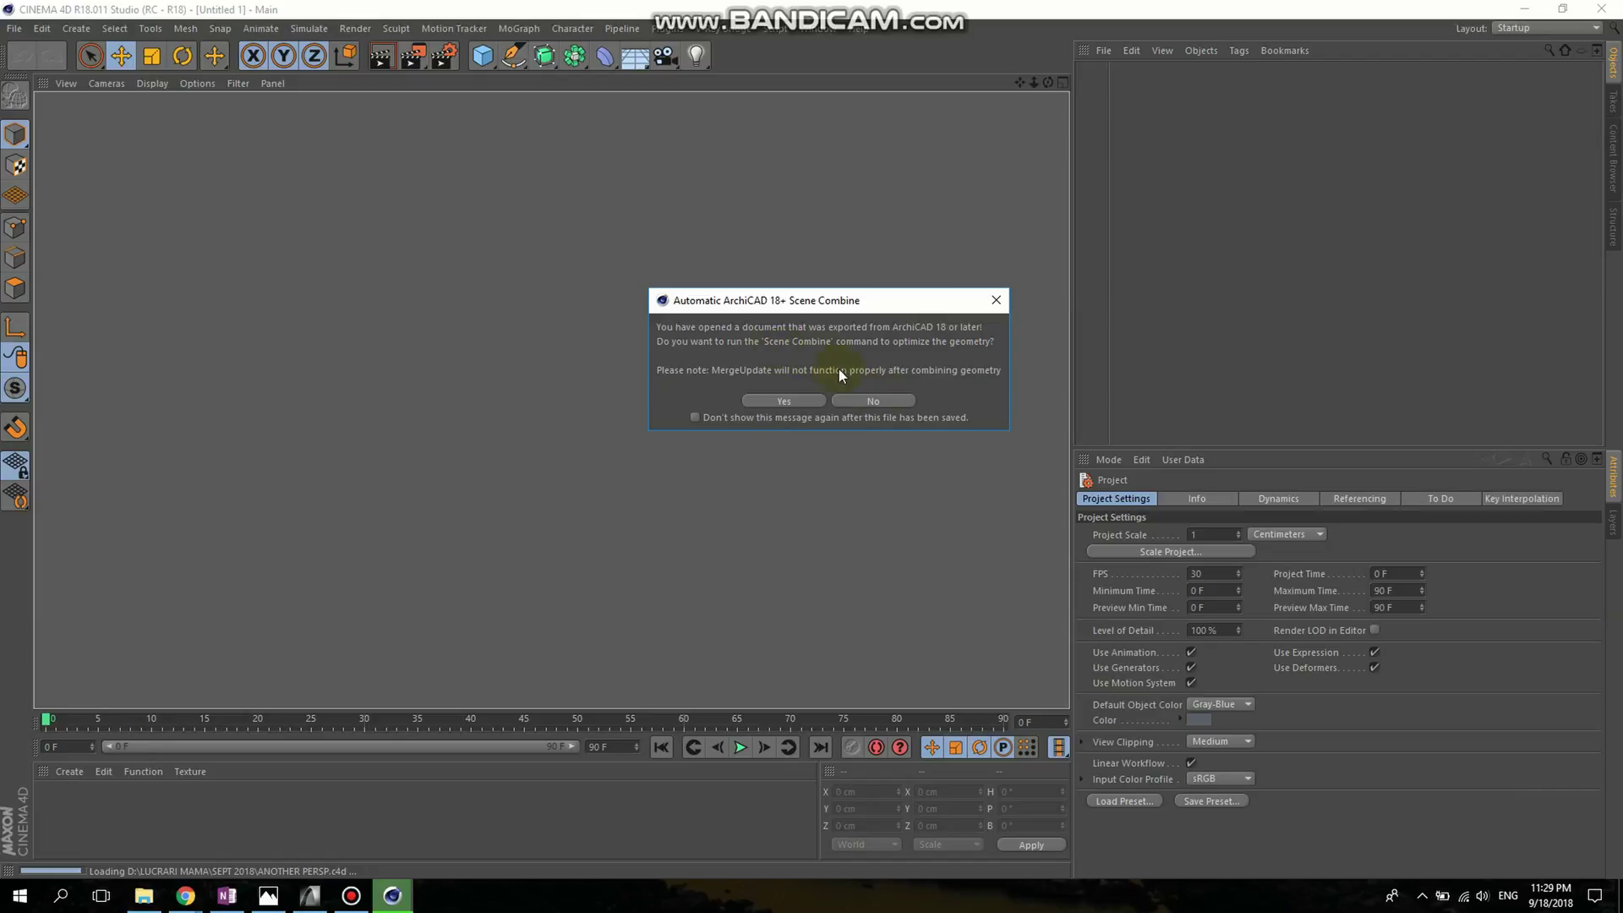
- Decline Scene Combine, orbit around the house, and switch the viewport to Quick Shading
click(887, 405)
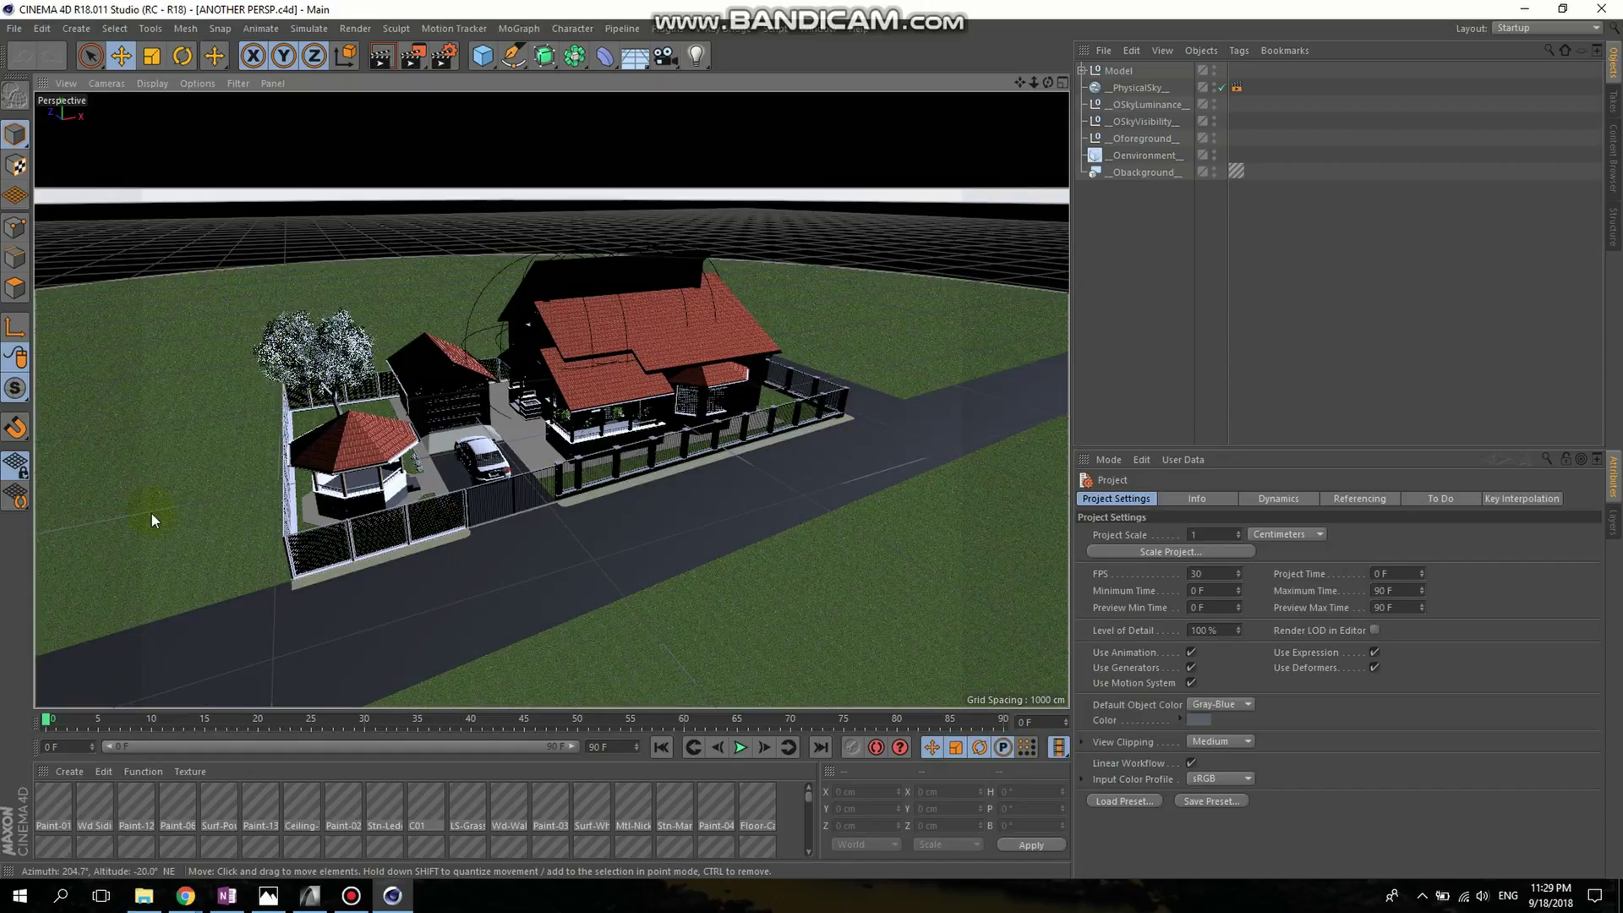
scroll(186, 517, up, 5)
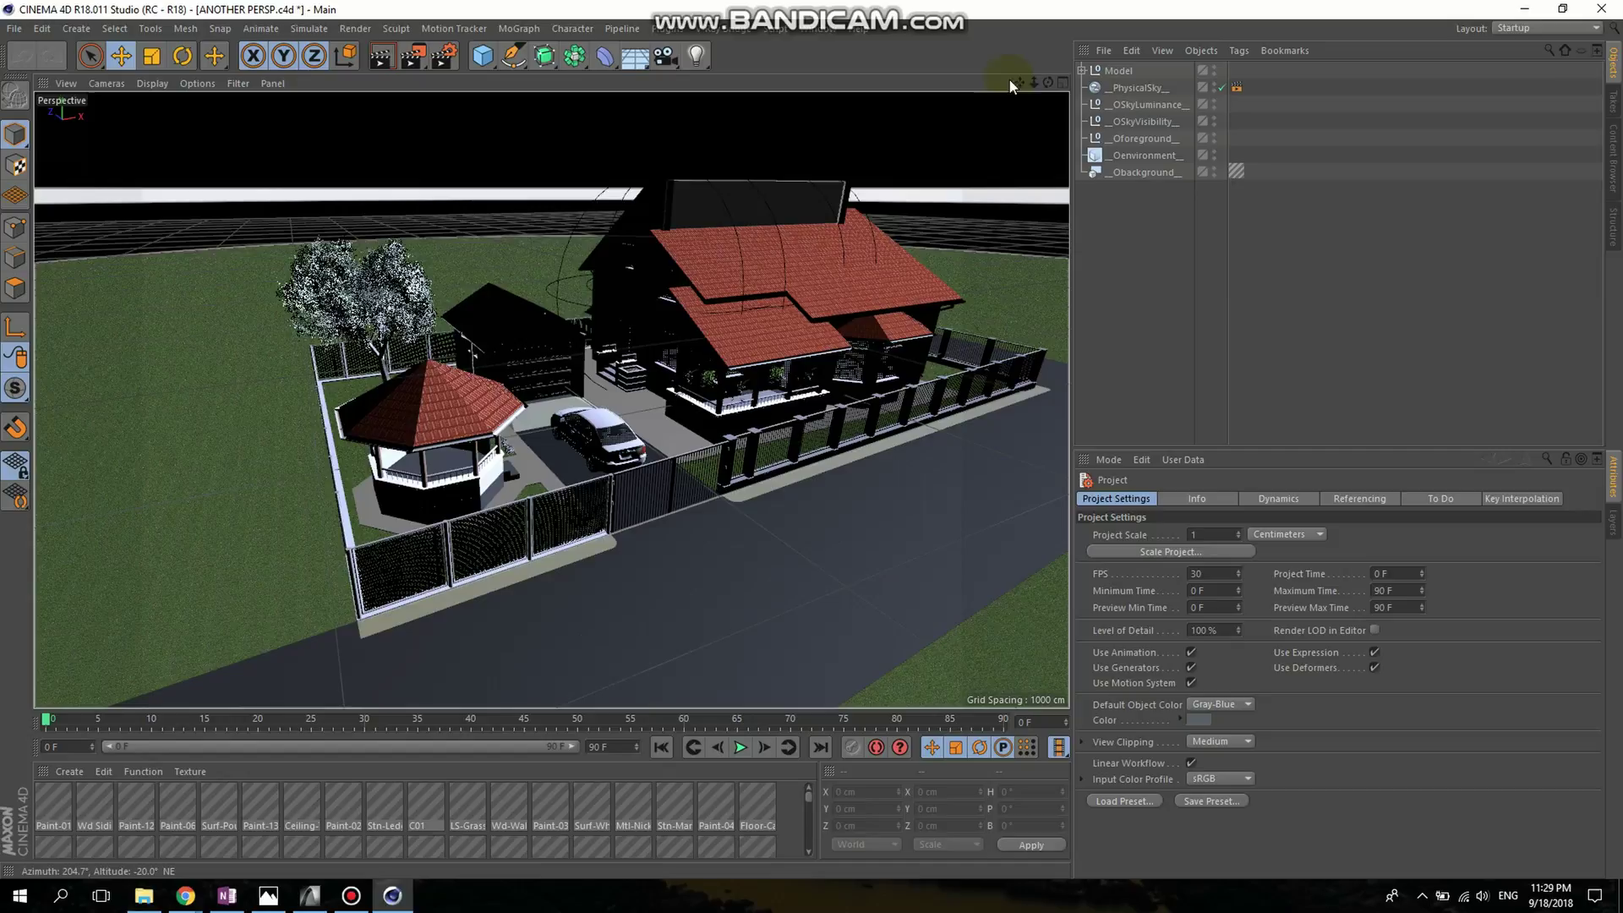
drag(1048, 82, 976, 94)
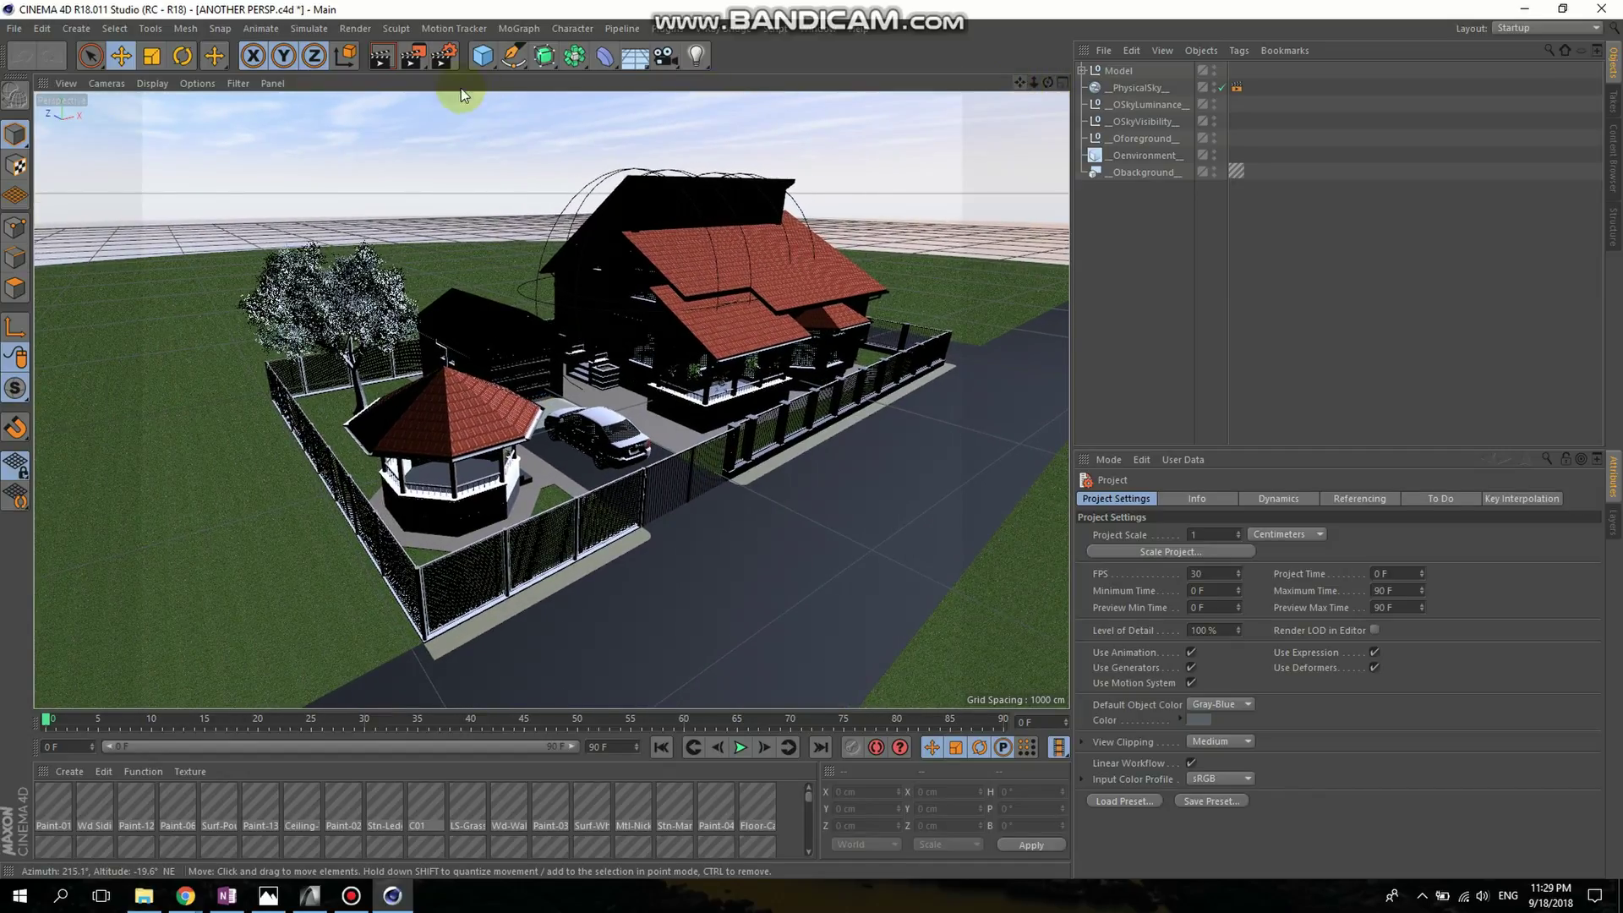
click(154, 82)
click(191, 139)
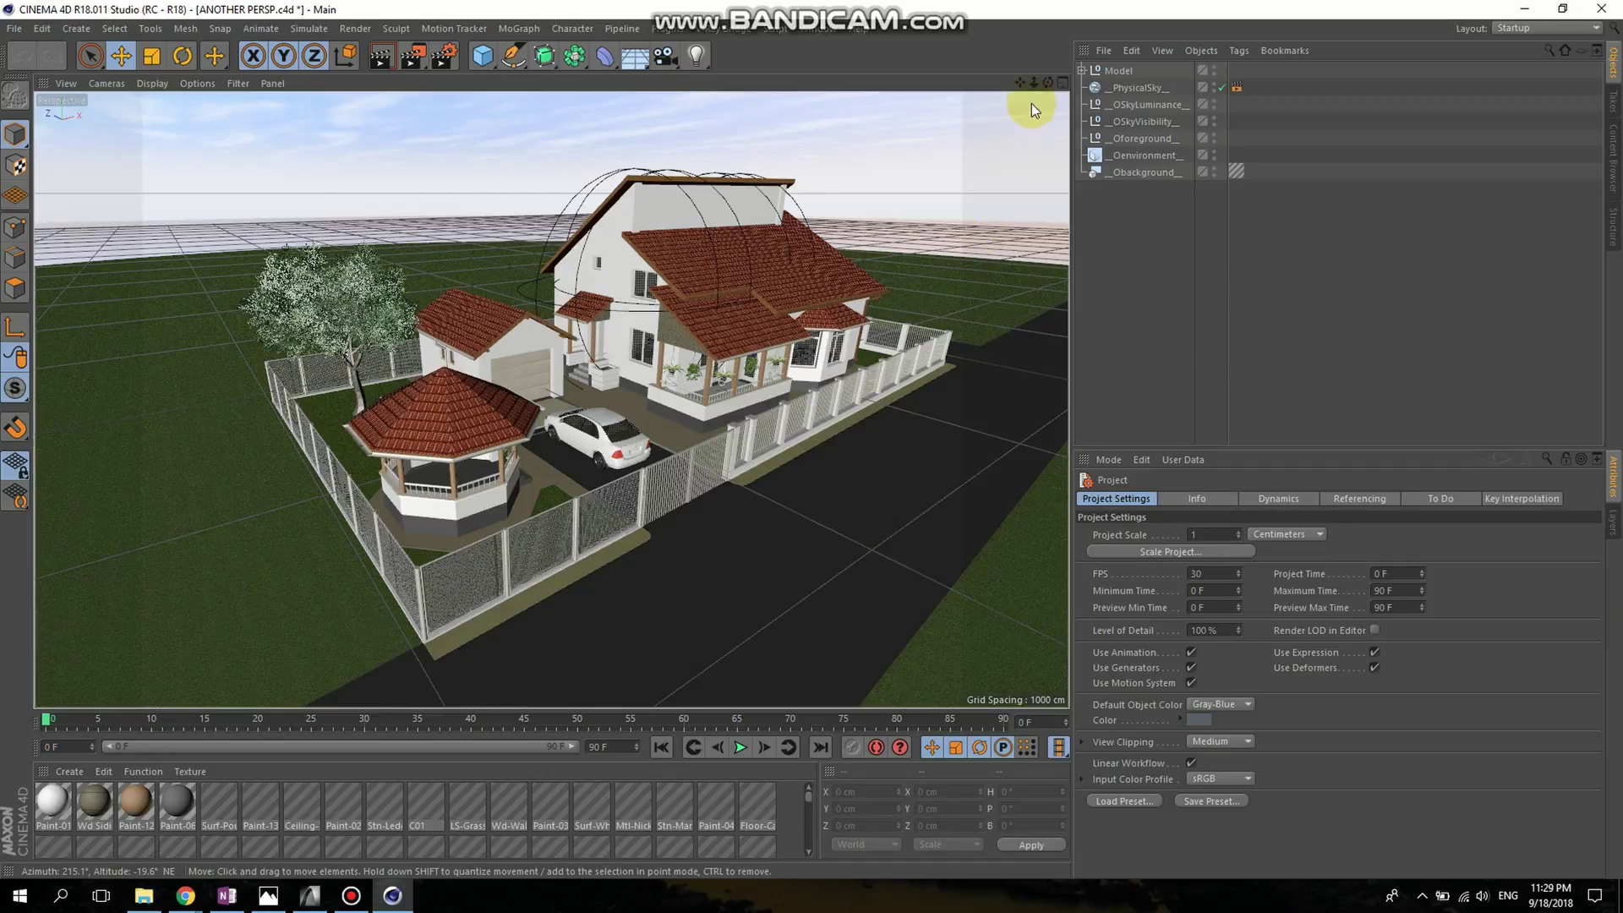
- Set the render output size to the Screen preset 1280 x 720 (16:9 HDTV)
click(444, 56)
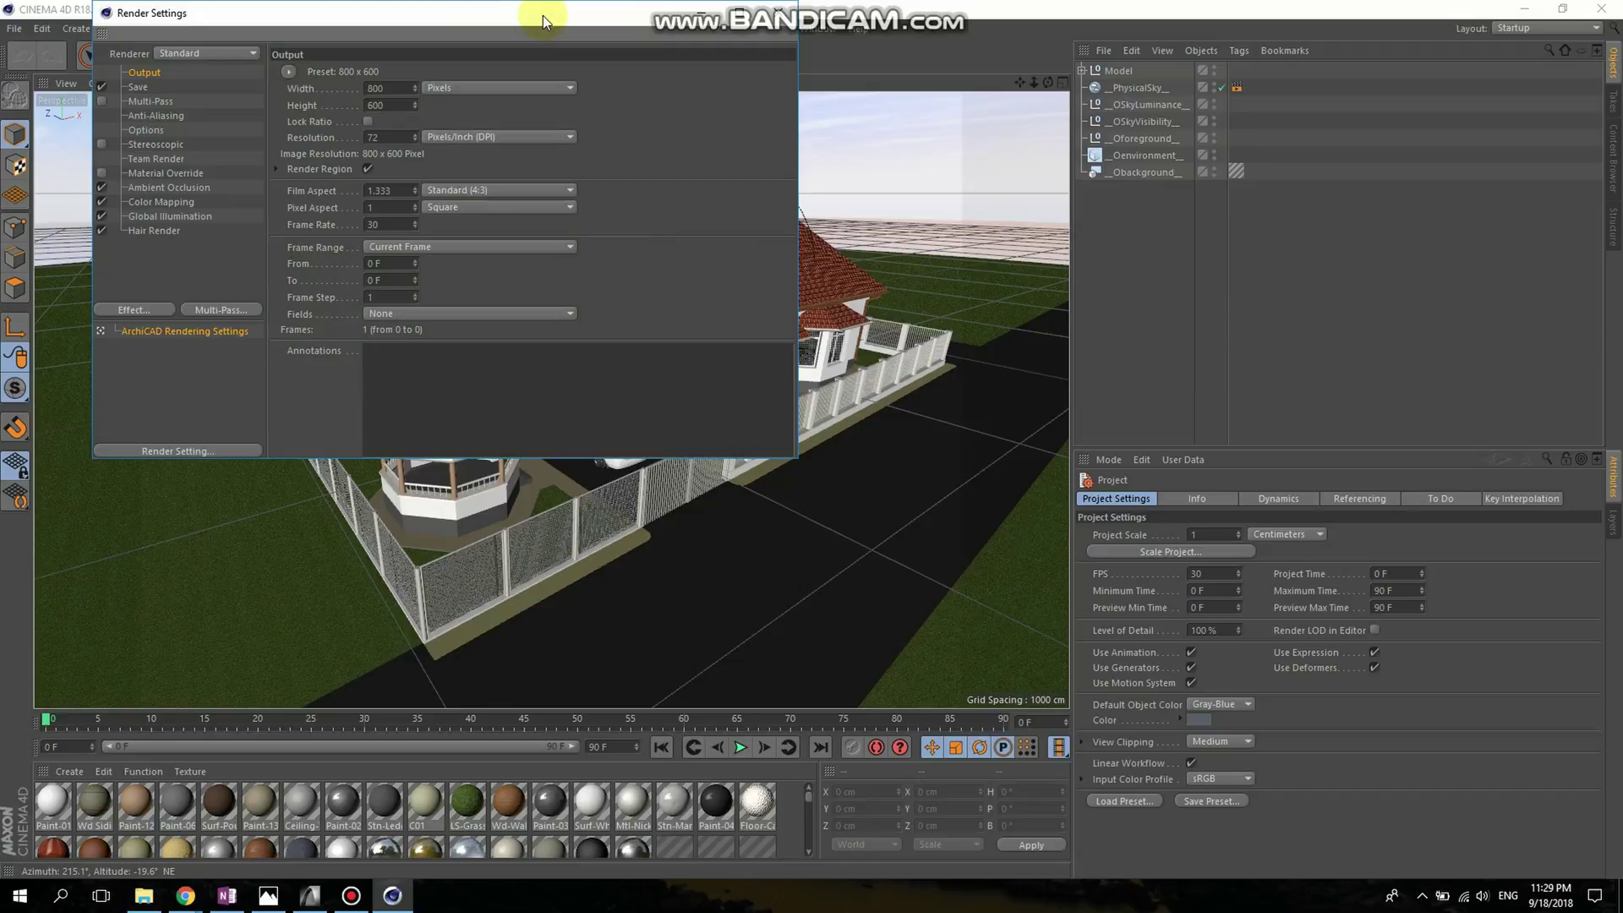
drag(543, 15, 549, 165)
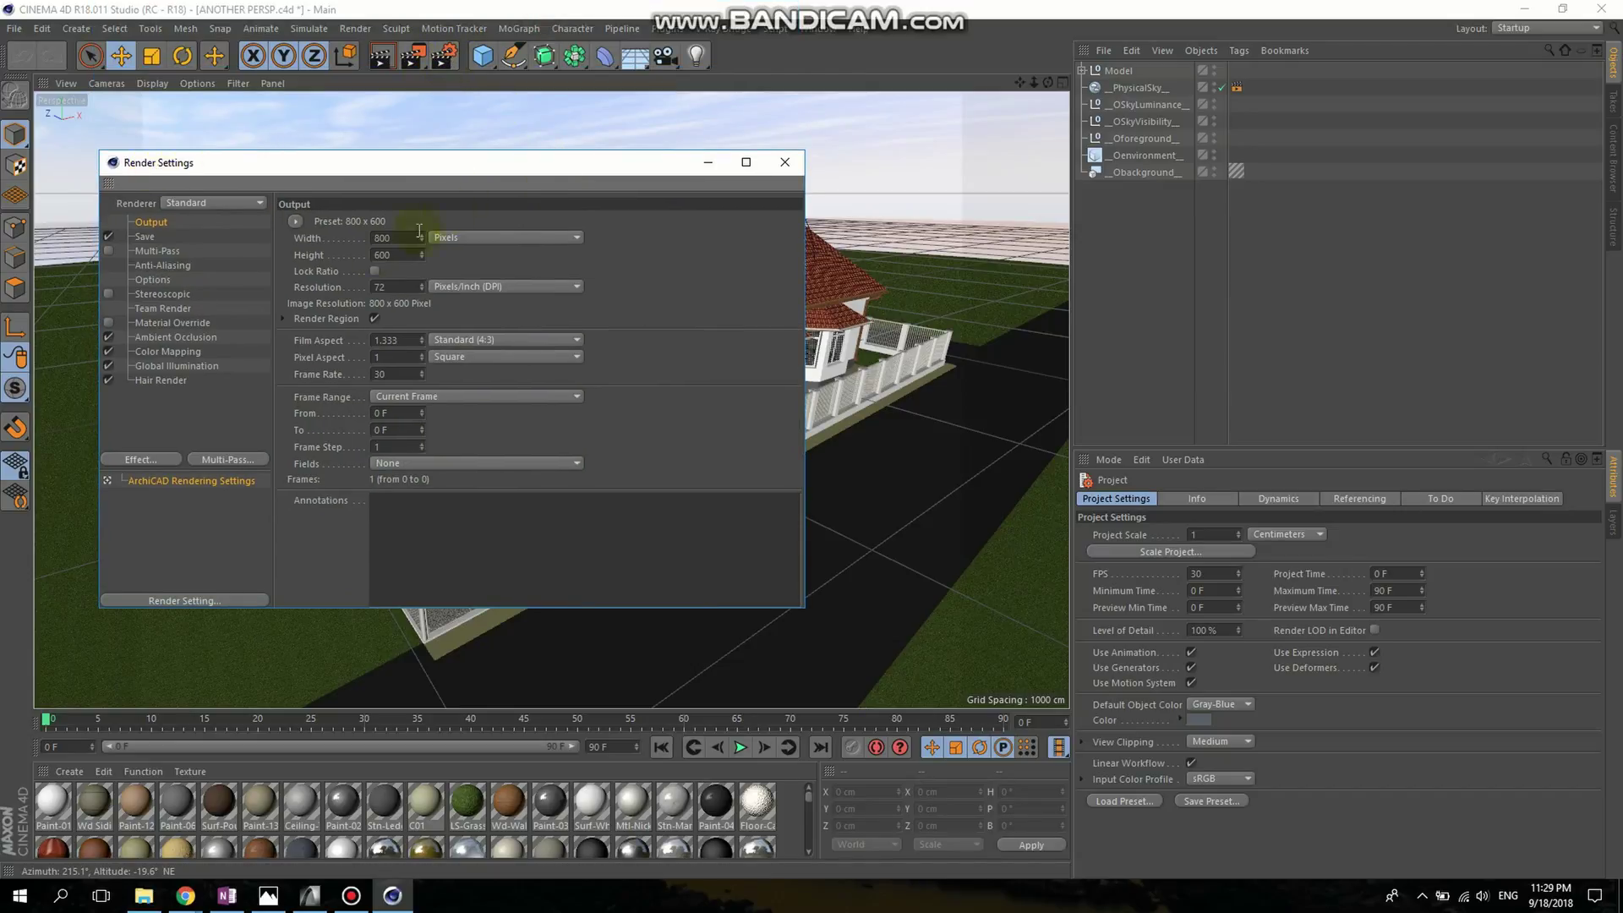
click(295, 222)
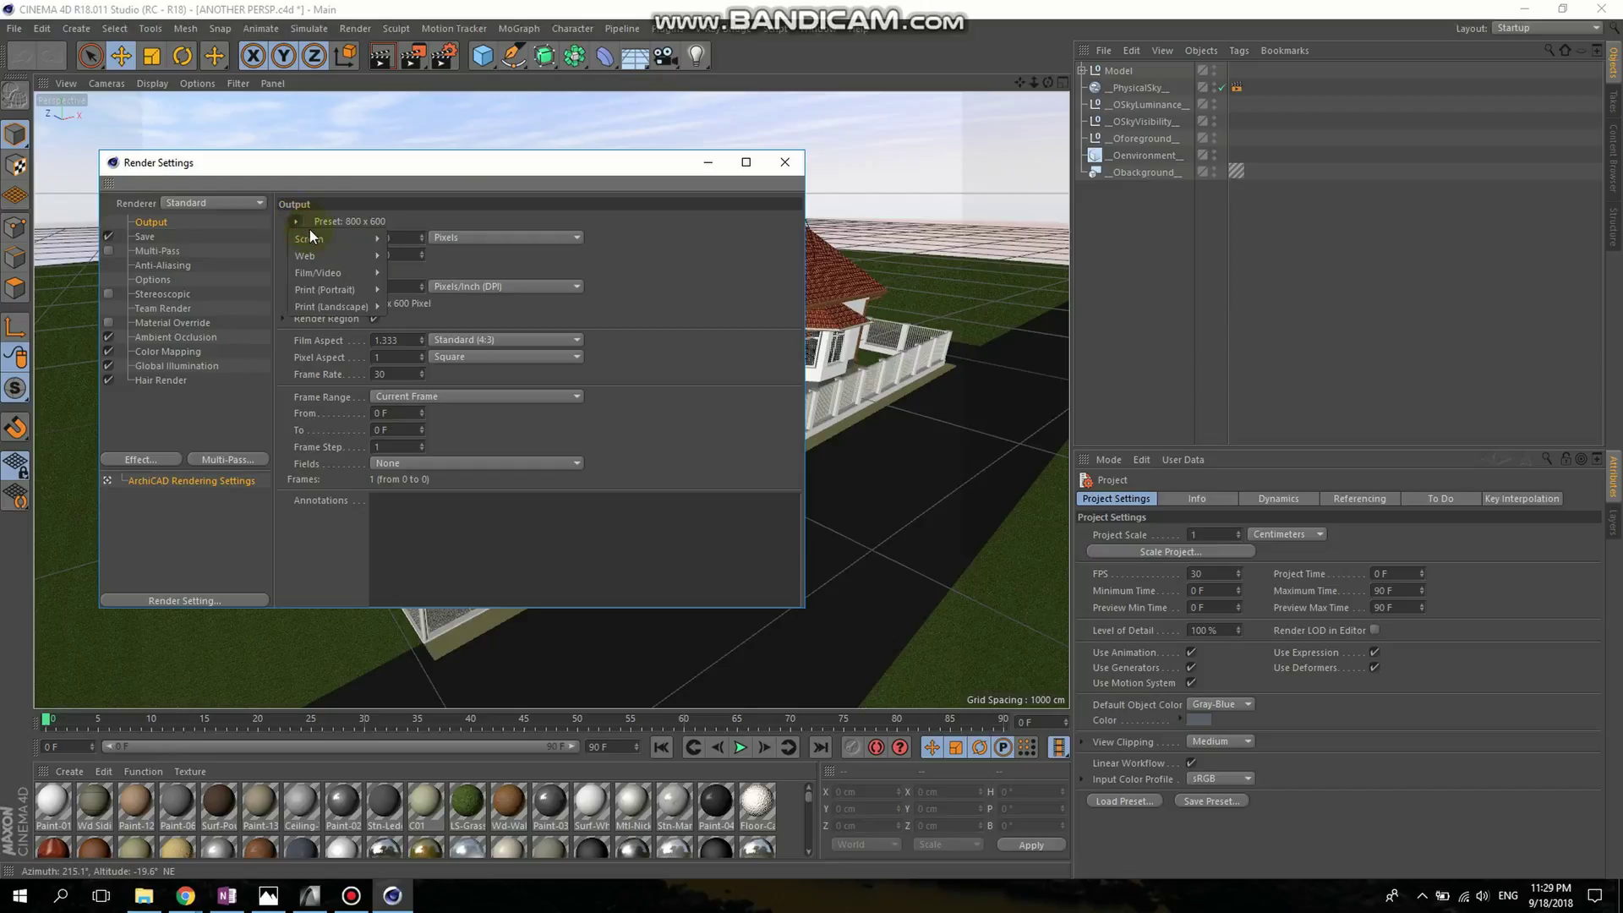
mouse_move(312, 240)
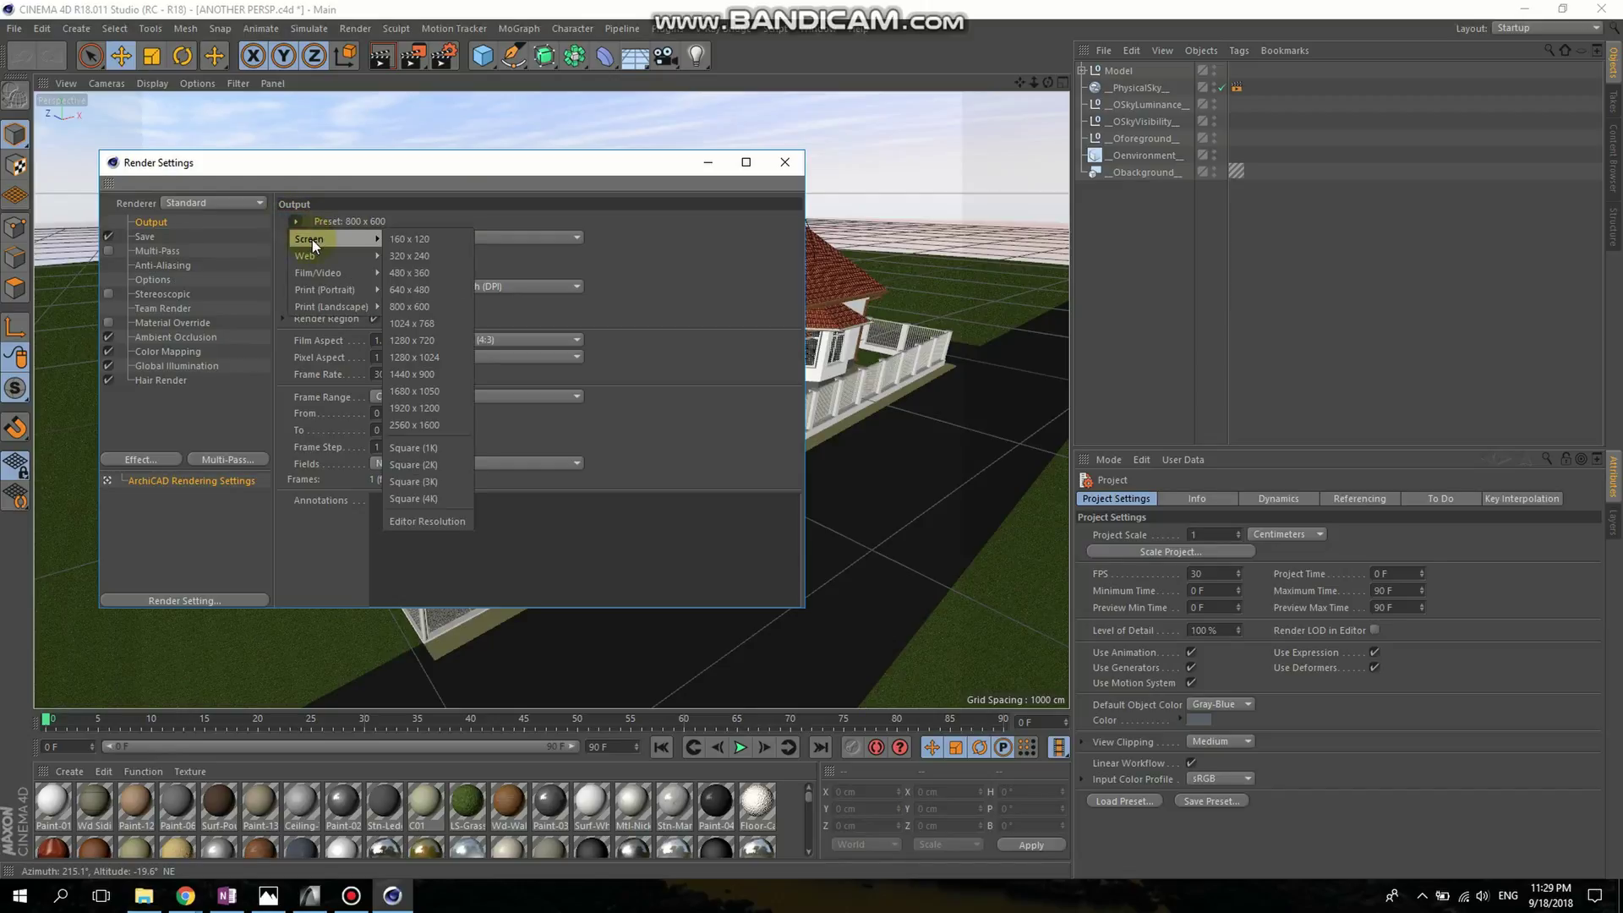
click(436, 343)
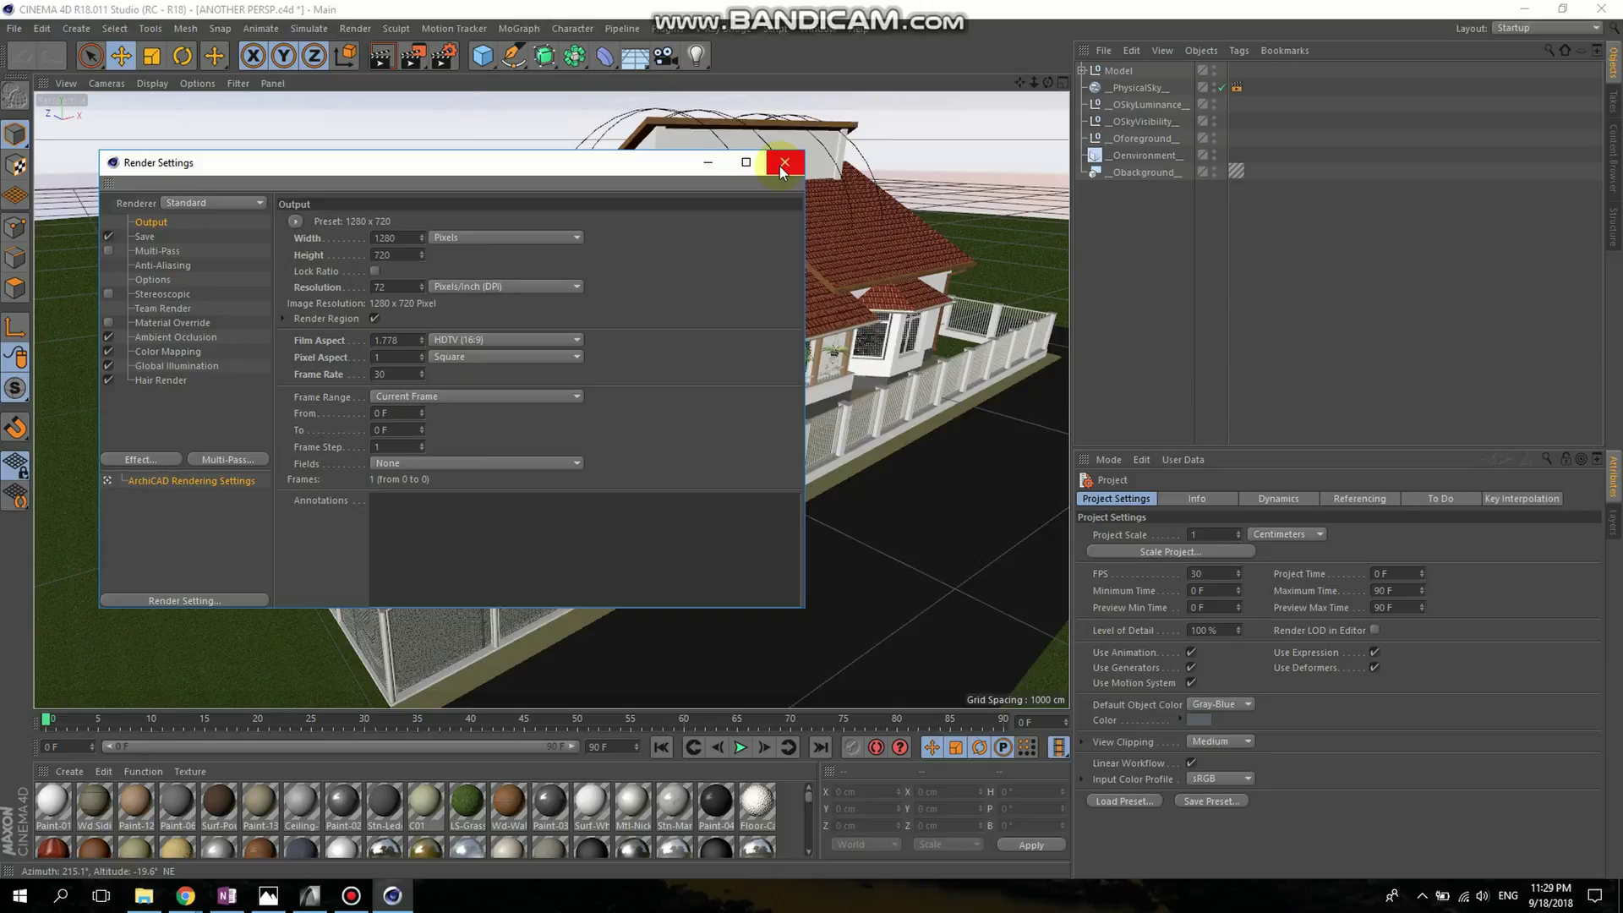
click(784, 163)
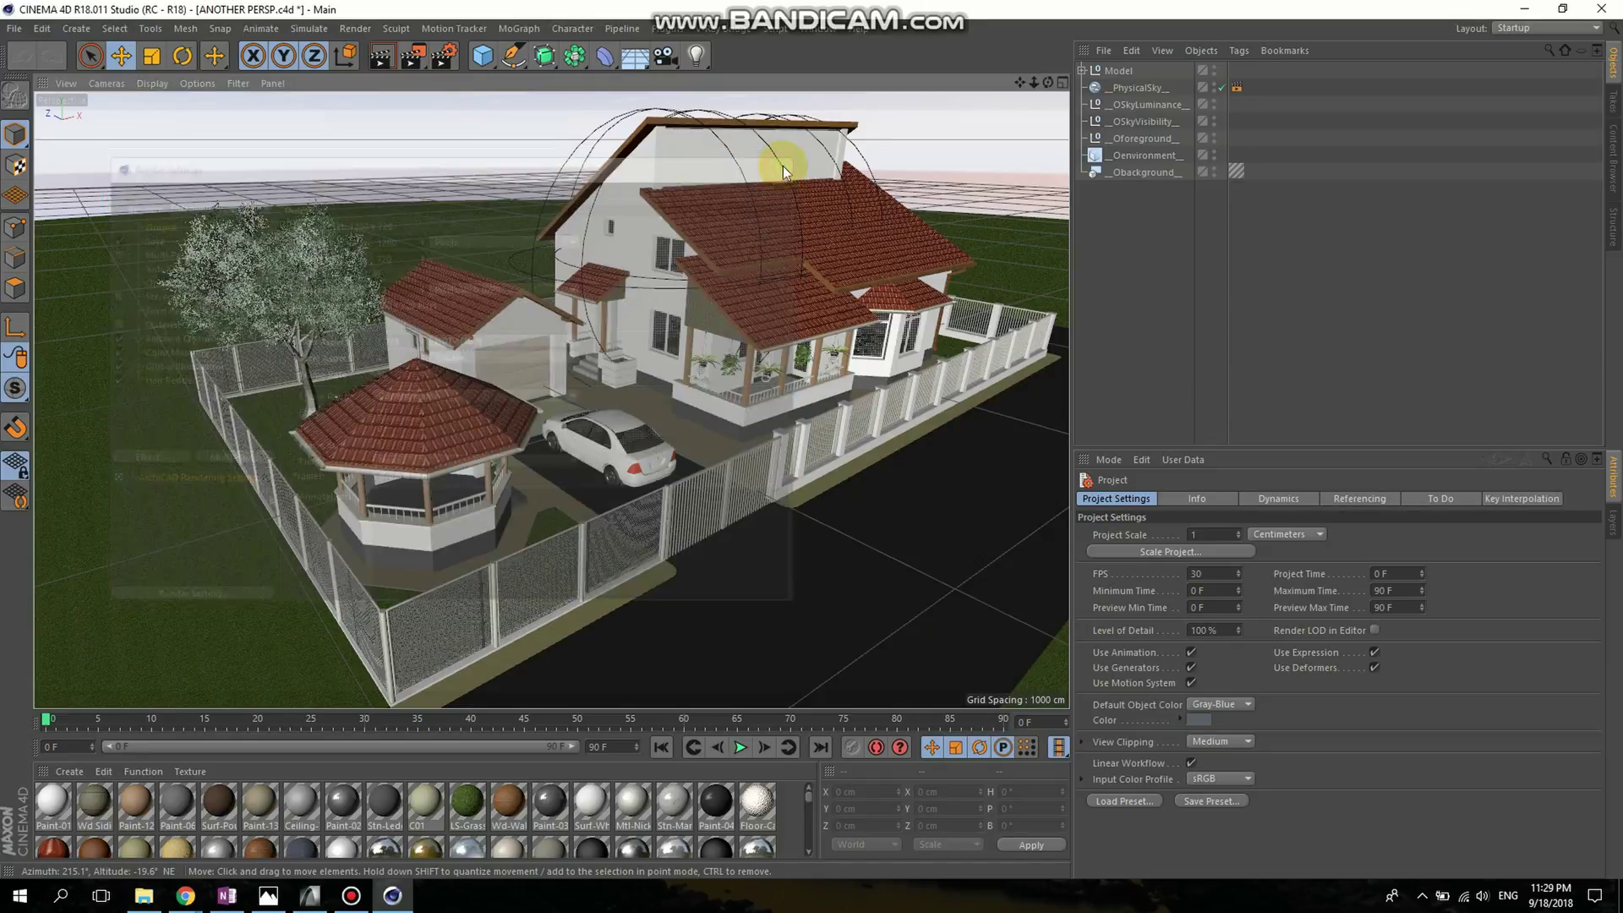
alt+drag(595, 536, 488, 469)
alt+middle_drag(488, 470, 686, 486)
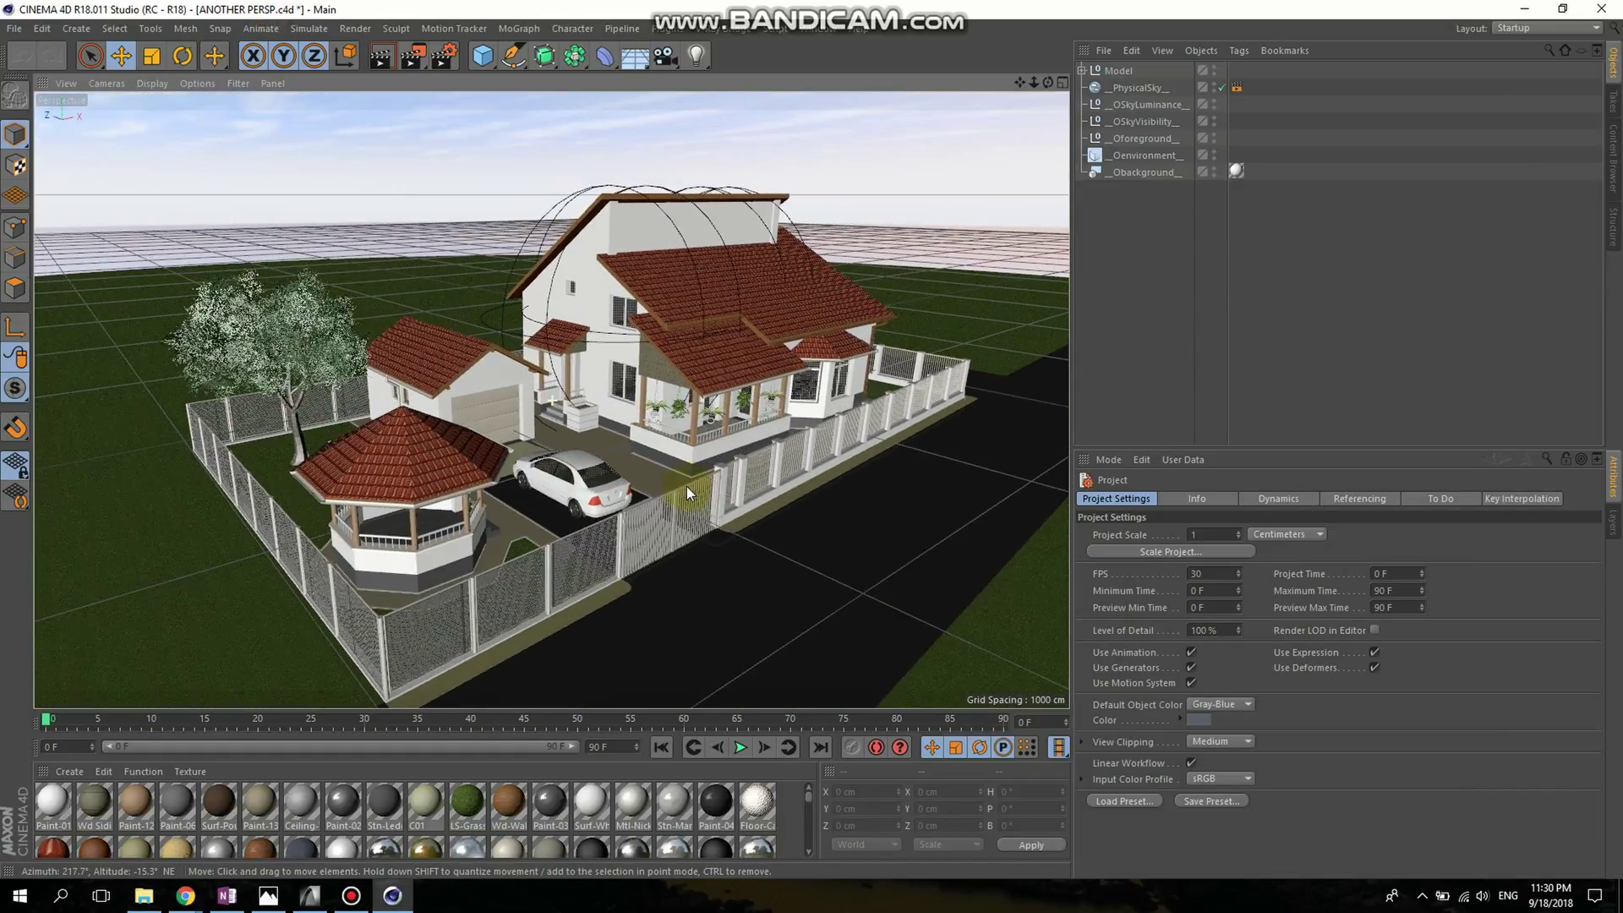
scroll(404, 512, up, 6)
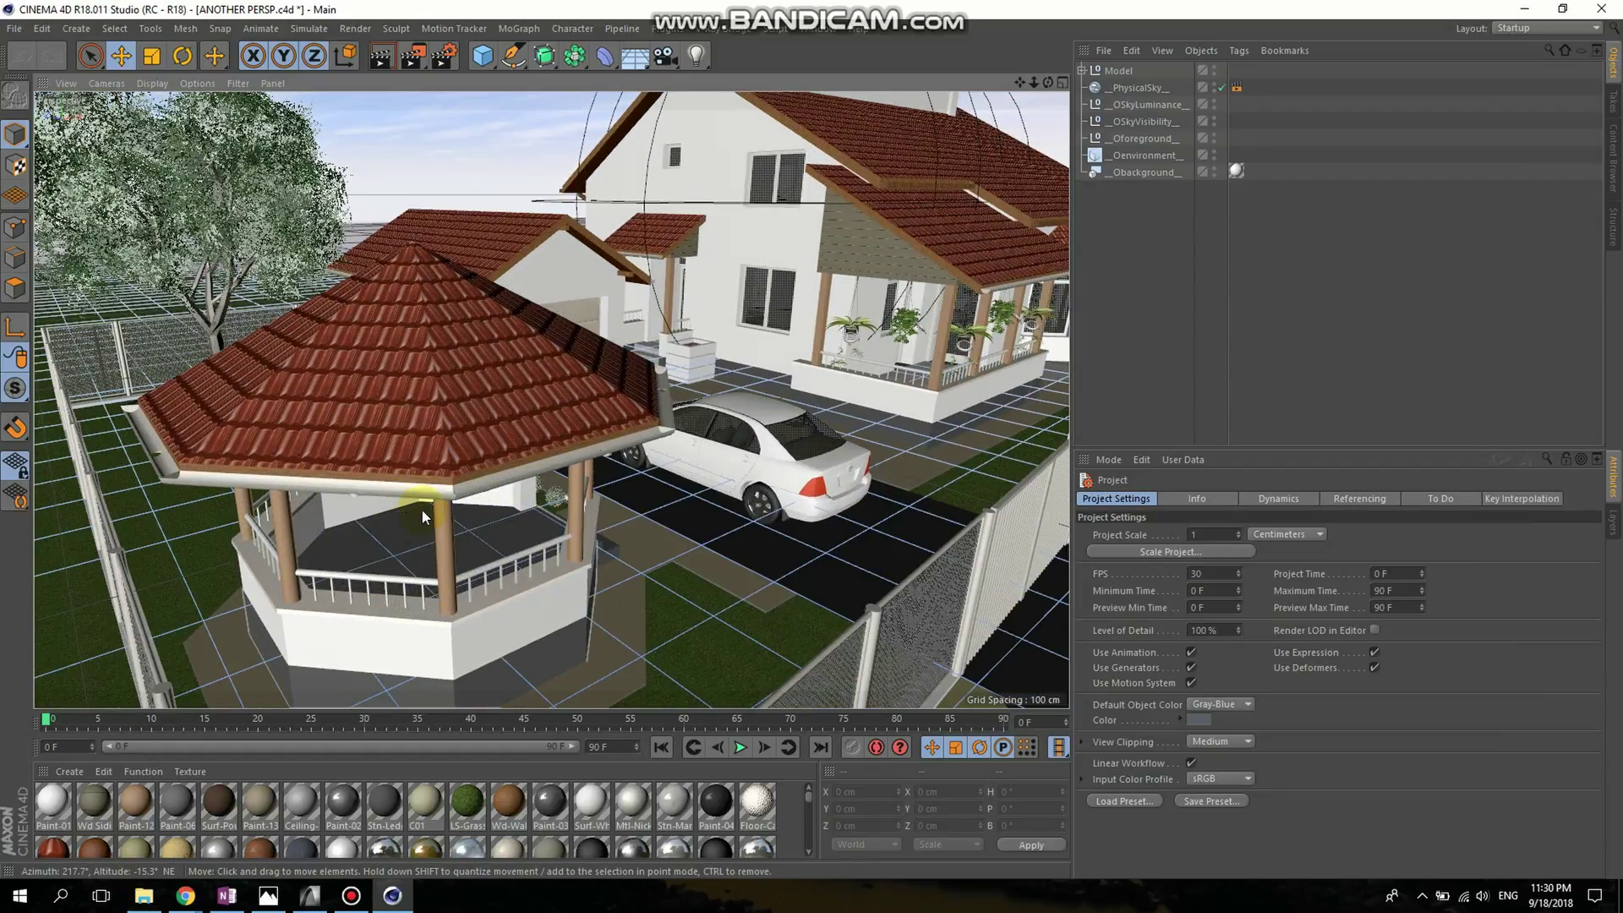
alt+drag(499, 477, 439, 499)
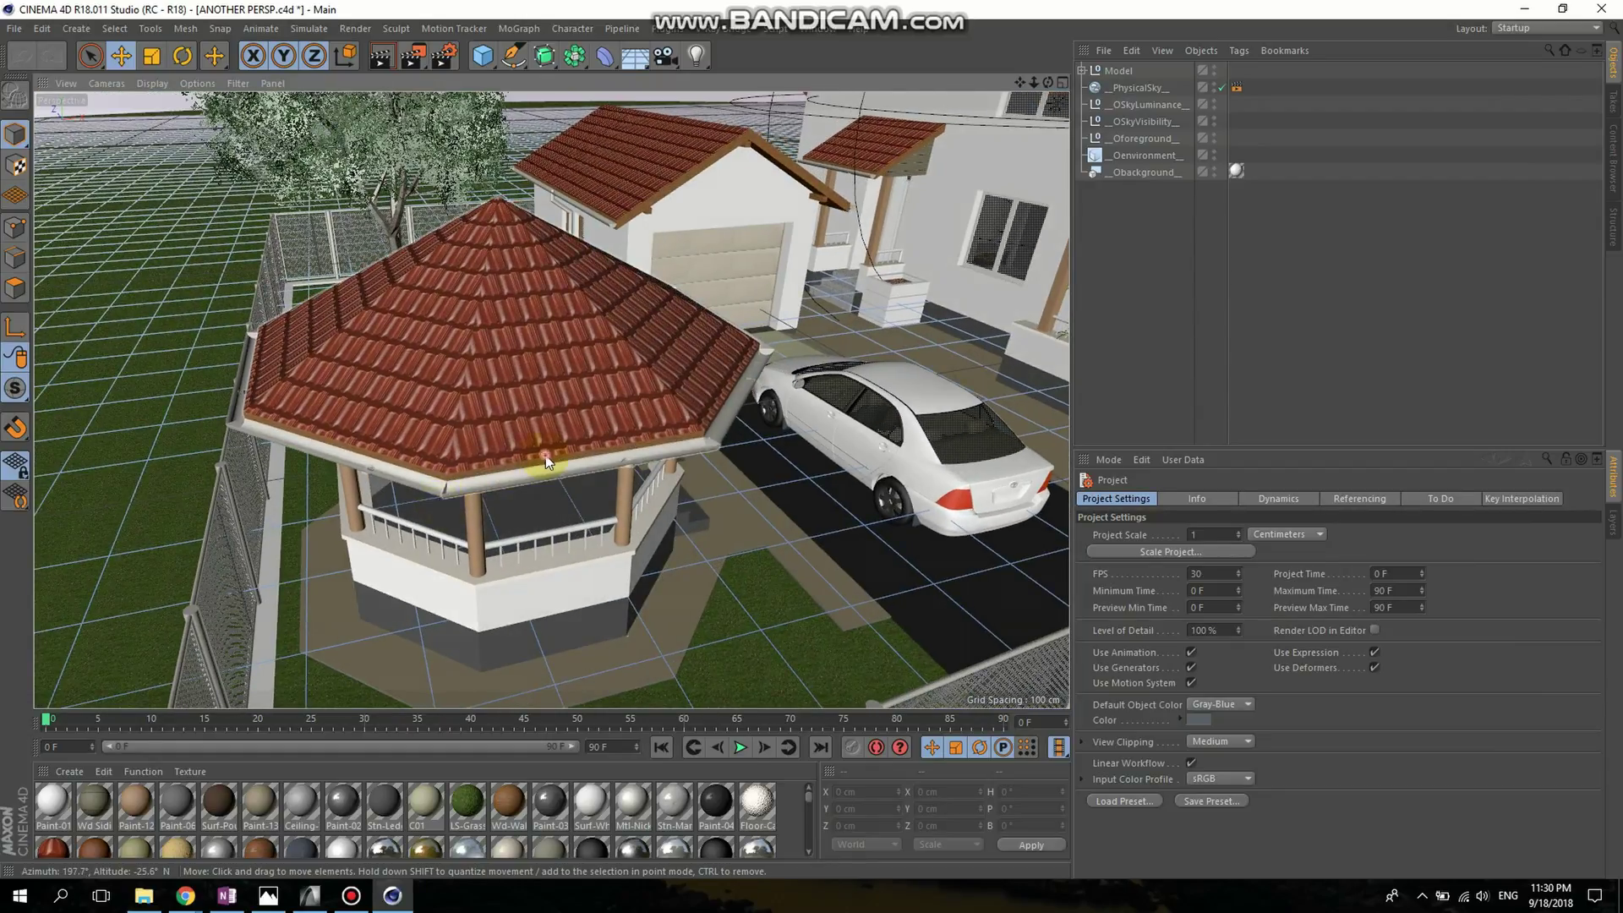
scroll(545, 455, up, 4)
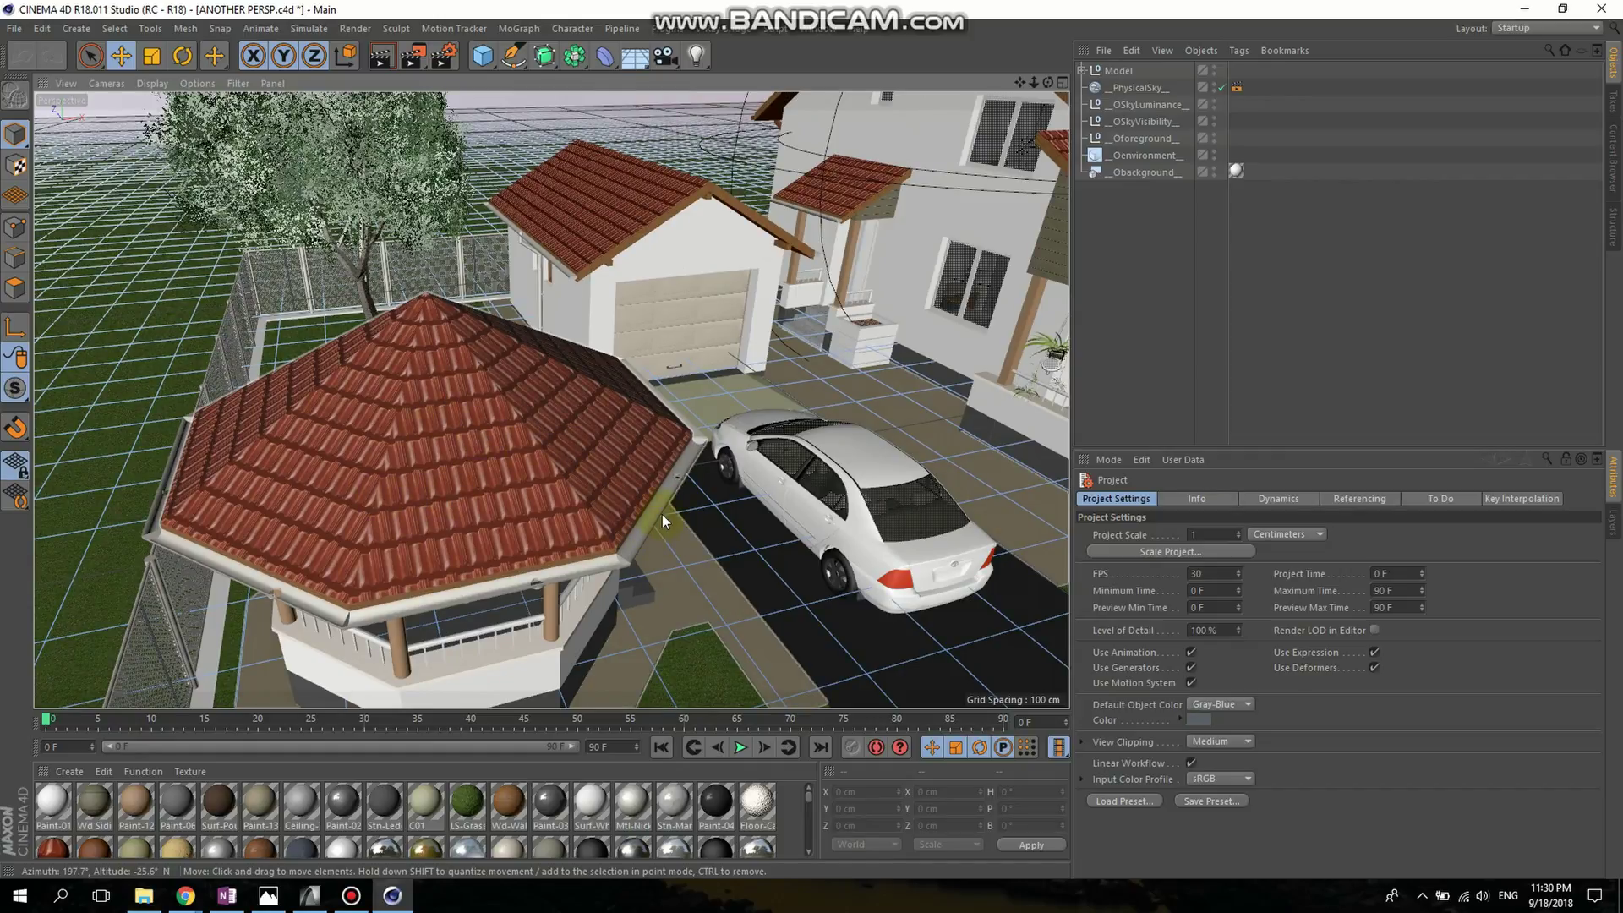
alt+drag(662, 514, 635, 560)
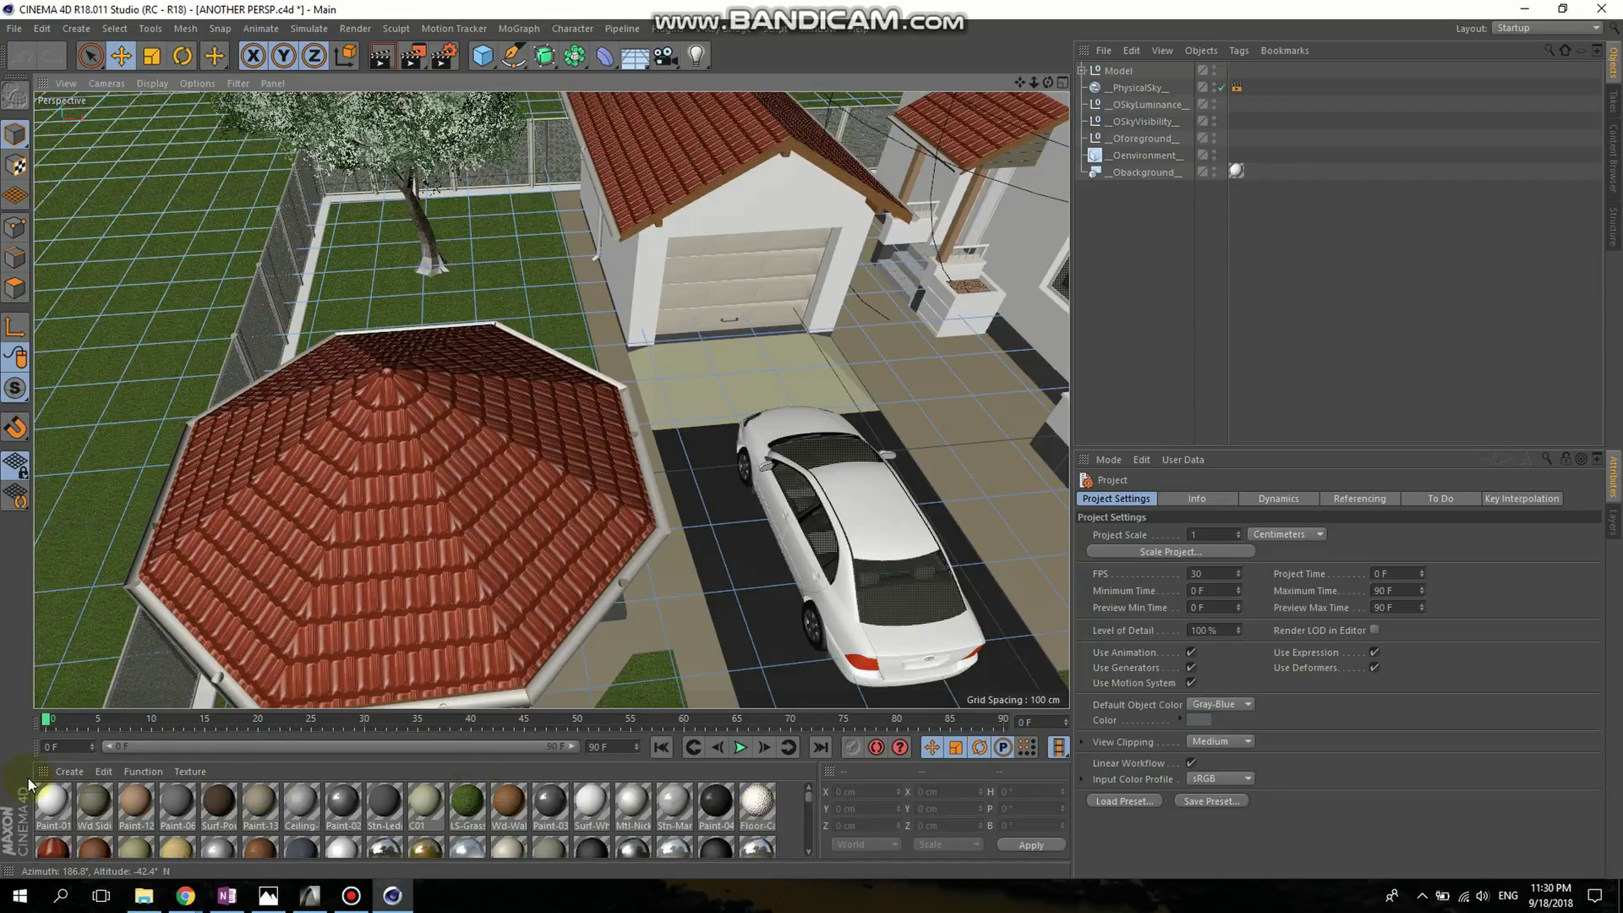
- Create a new material, Mat, and open it in the Material Editor
click(64, 769)
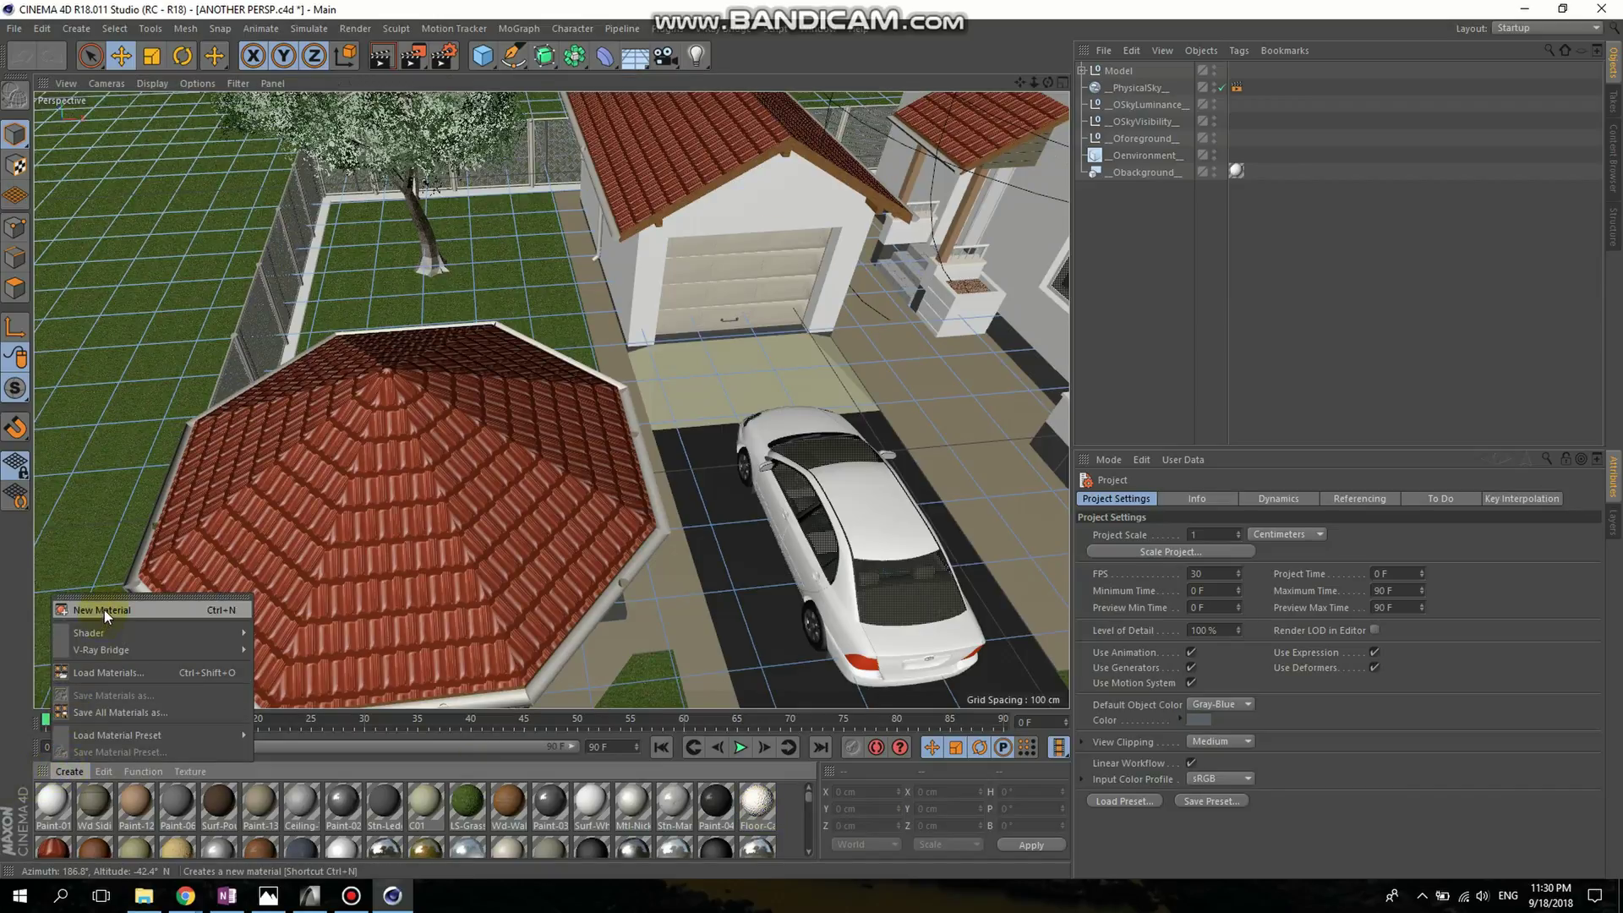
click(104, 609)
double_click(49, 803)
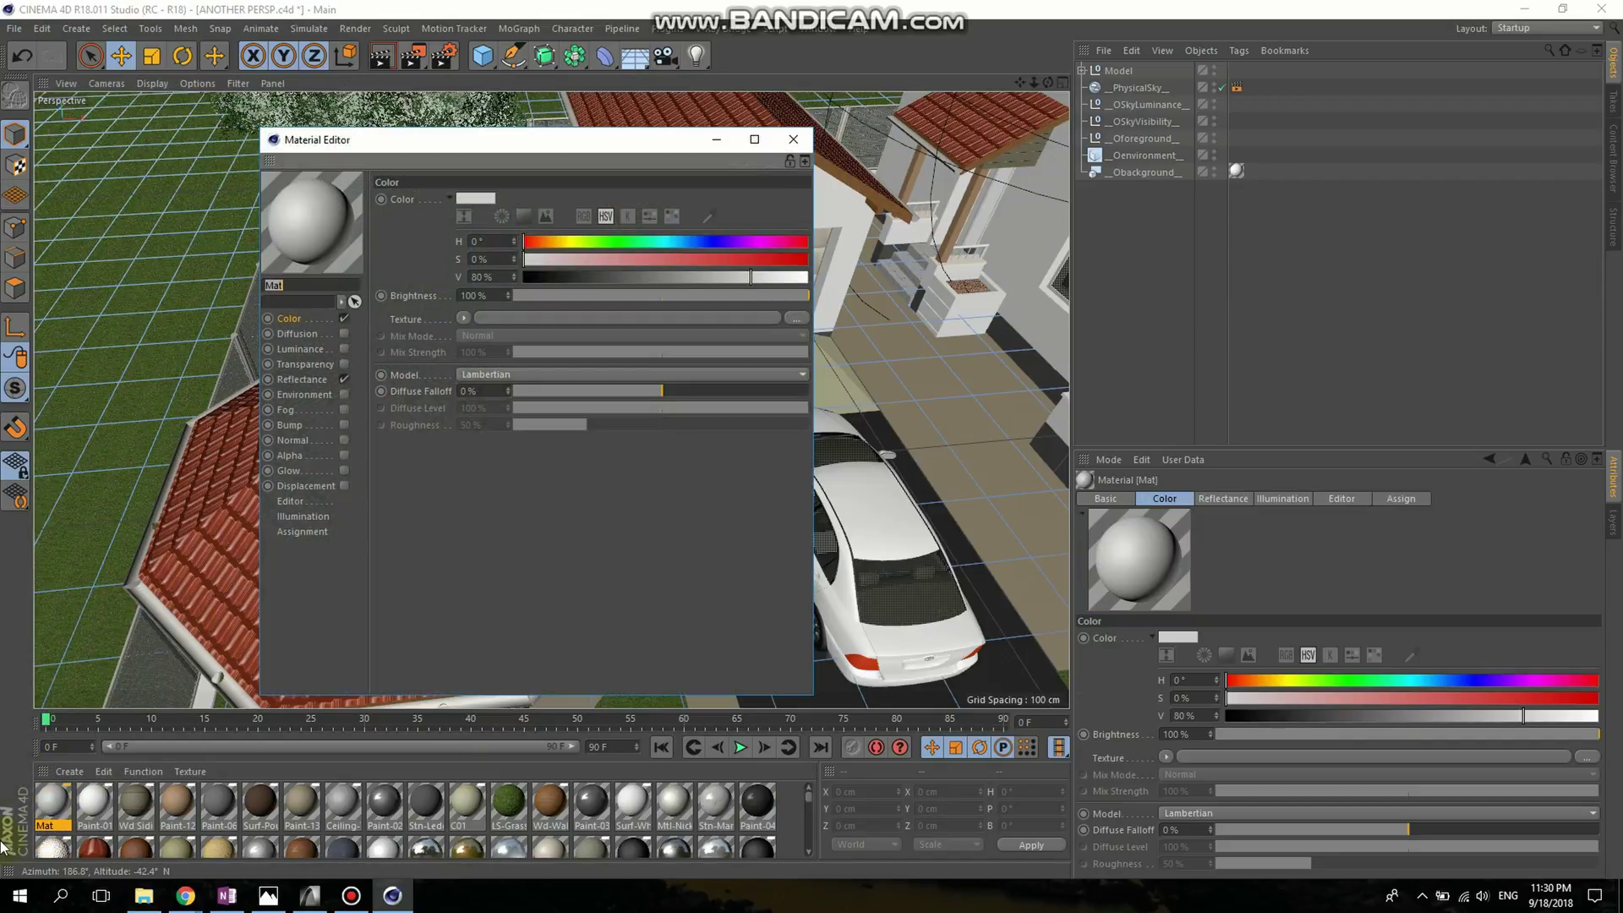
- Load the reddish tiled roof image as Mat's colour texture, copying it into the project
click(464, 318)
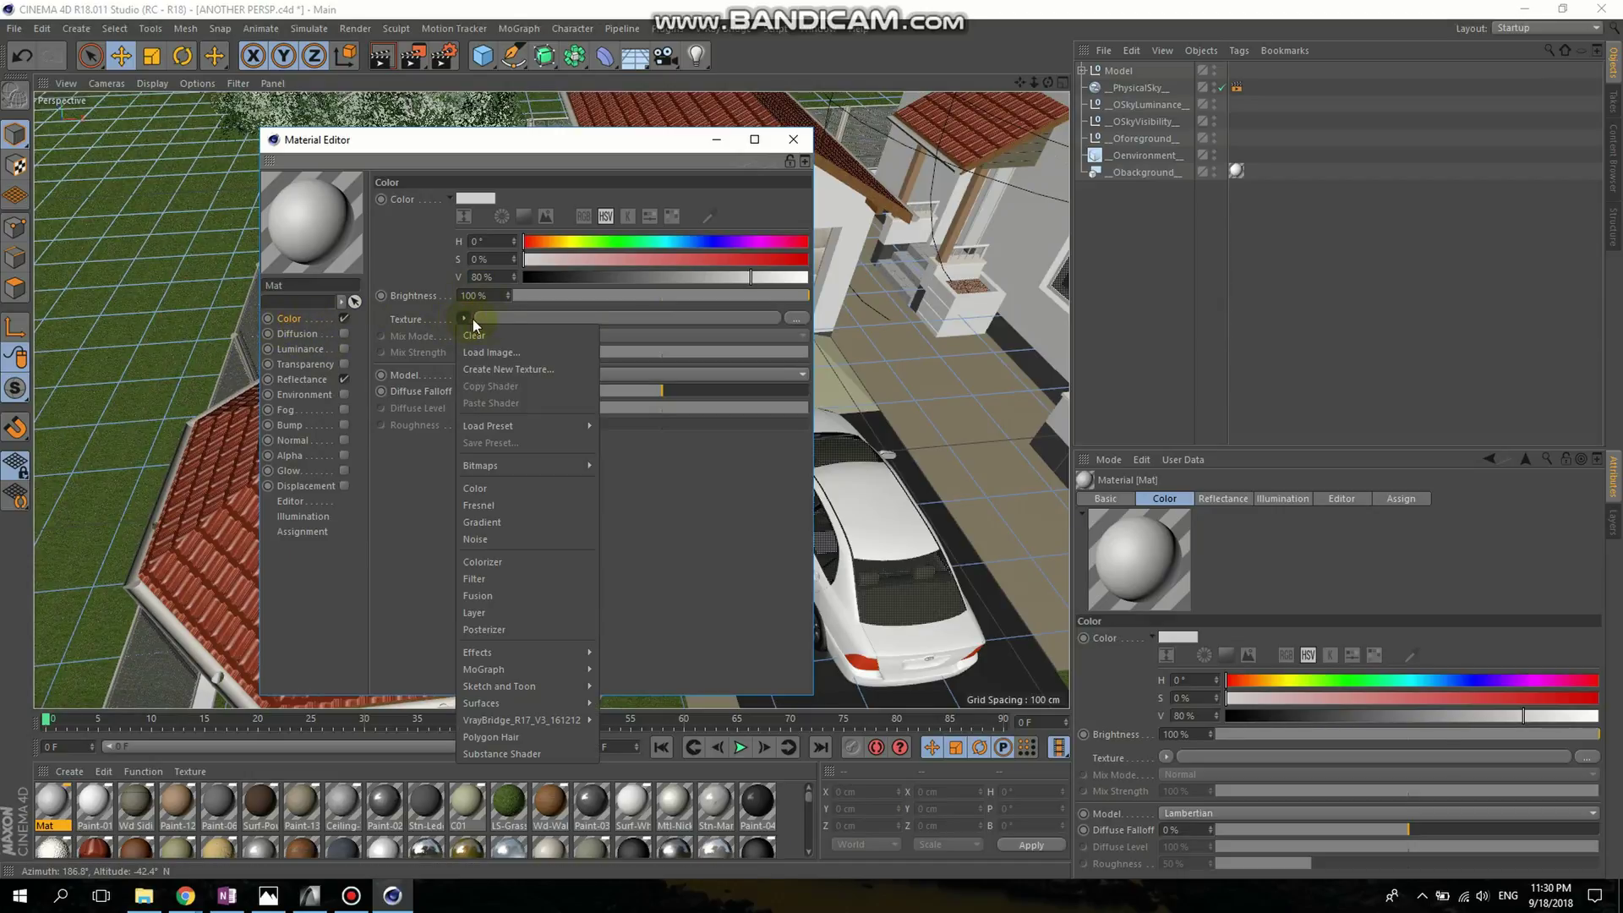
click(509, 352)
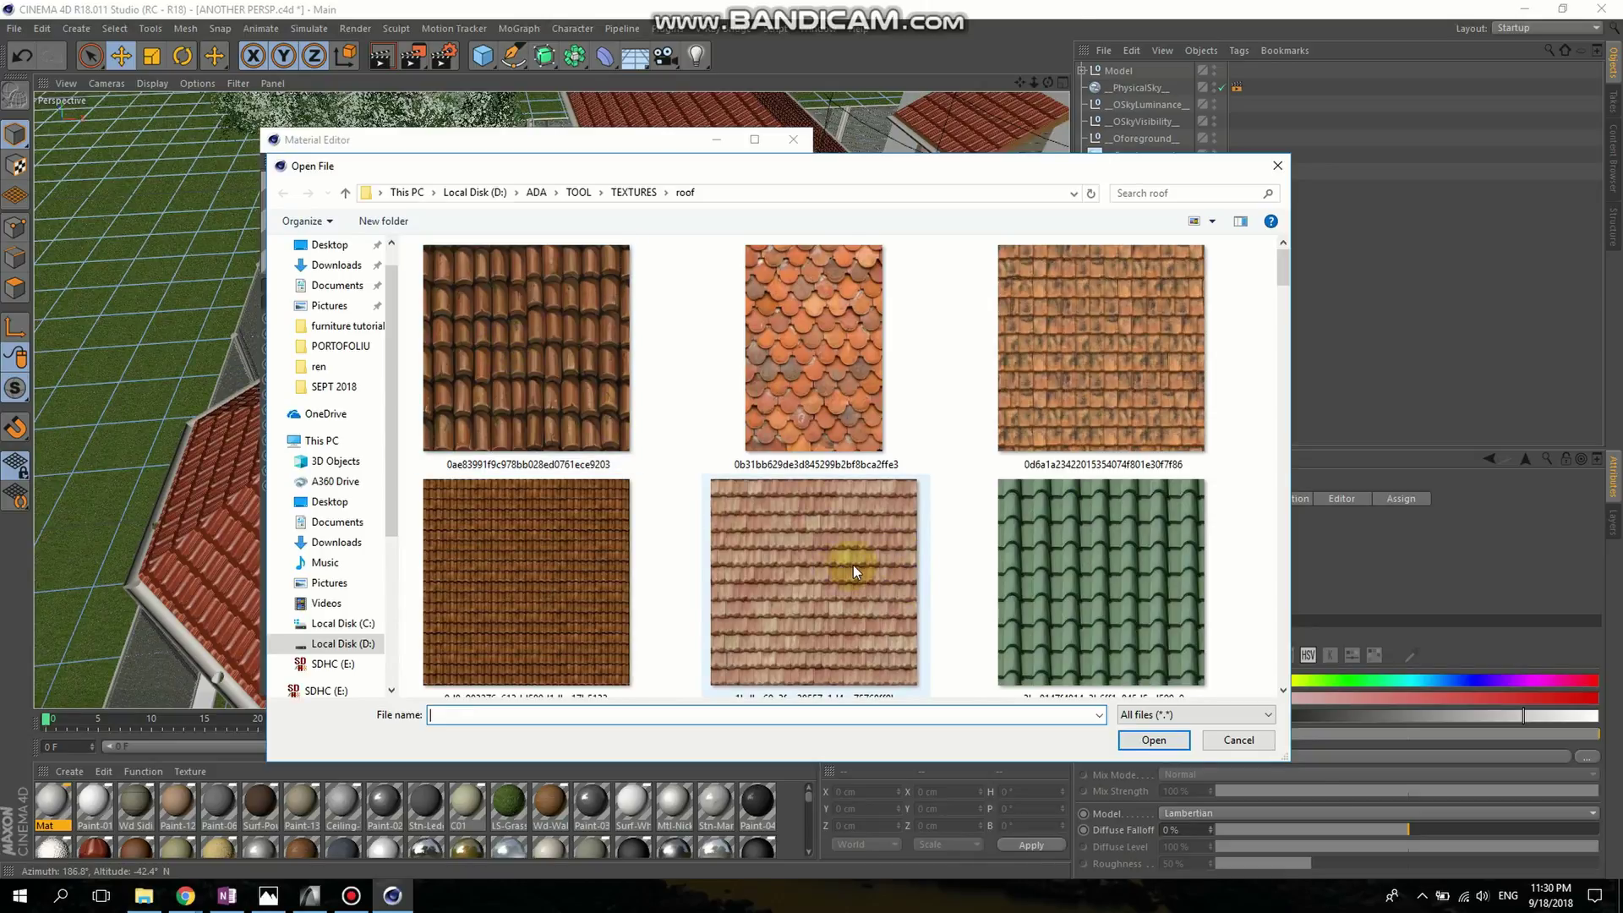
scroll(854, 565, down, 5)
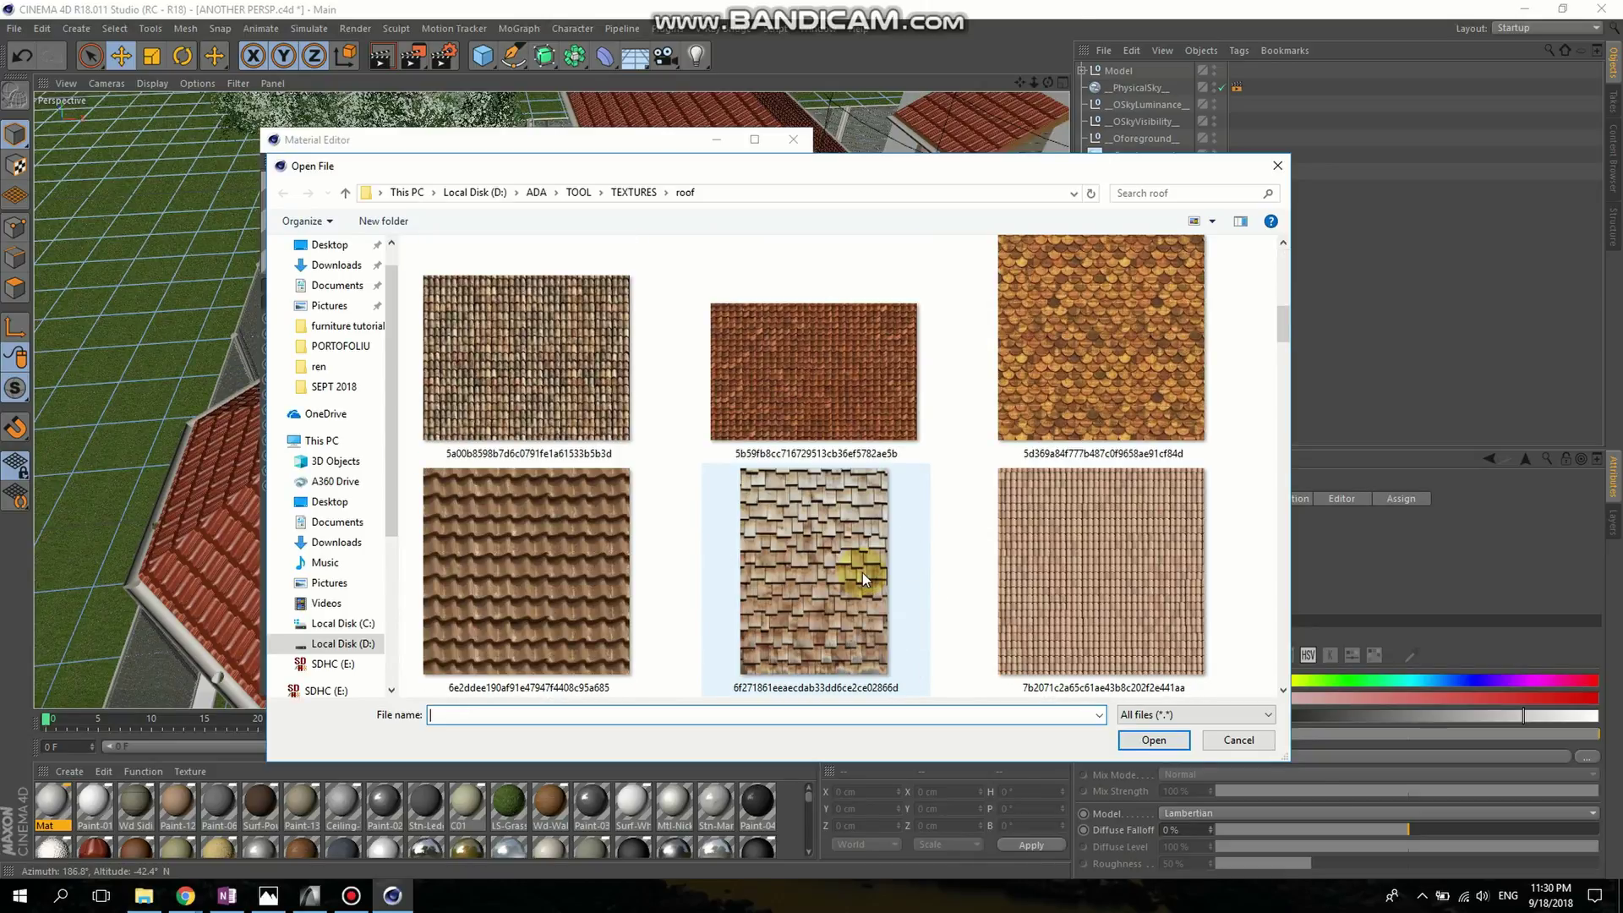
scroll(863, 572, down, 3)
scroll(871, 558, up, 5)
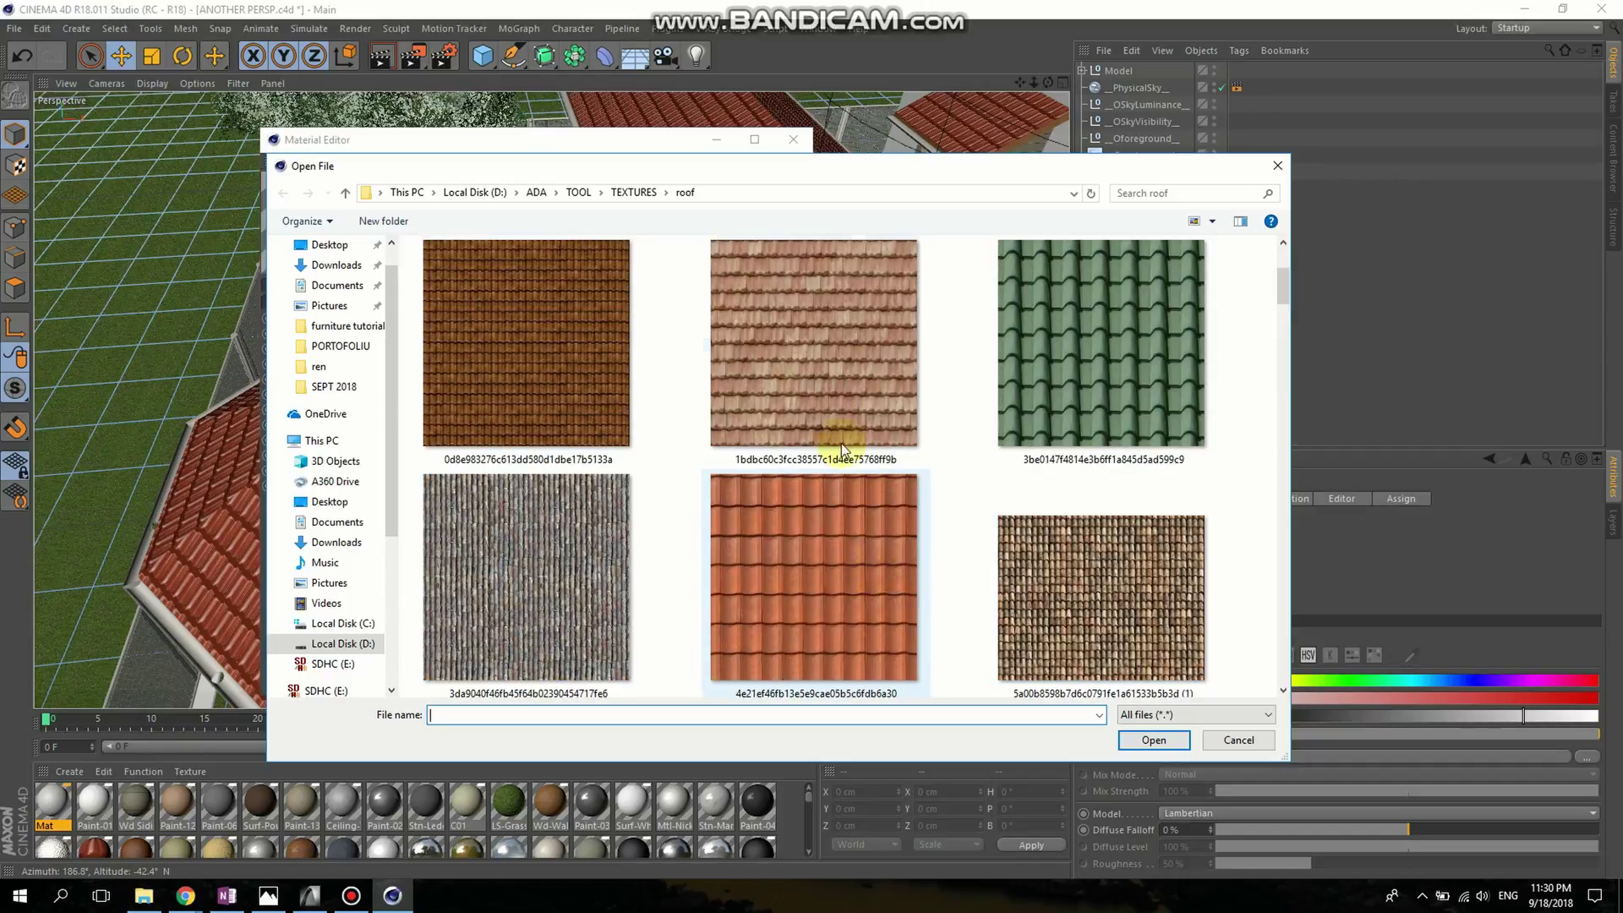
click(854, 401)
click(1168, 743)
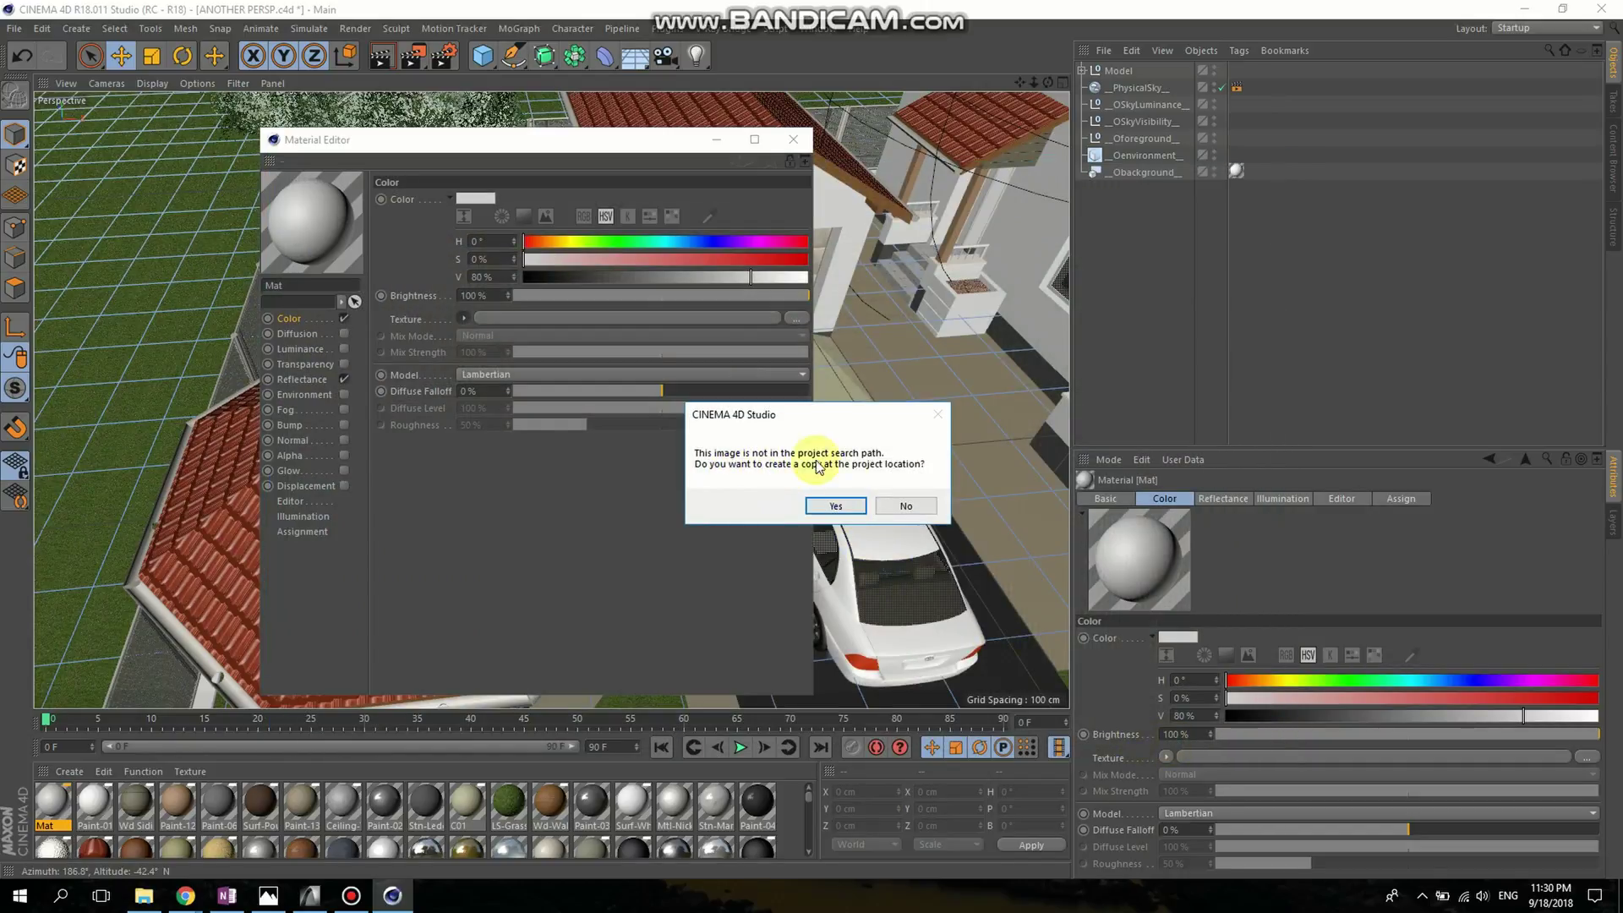
click(836, 506)
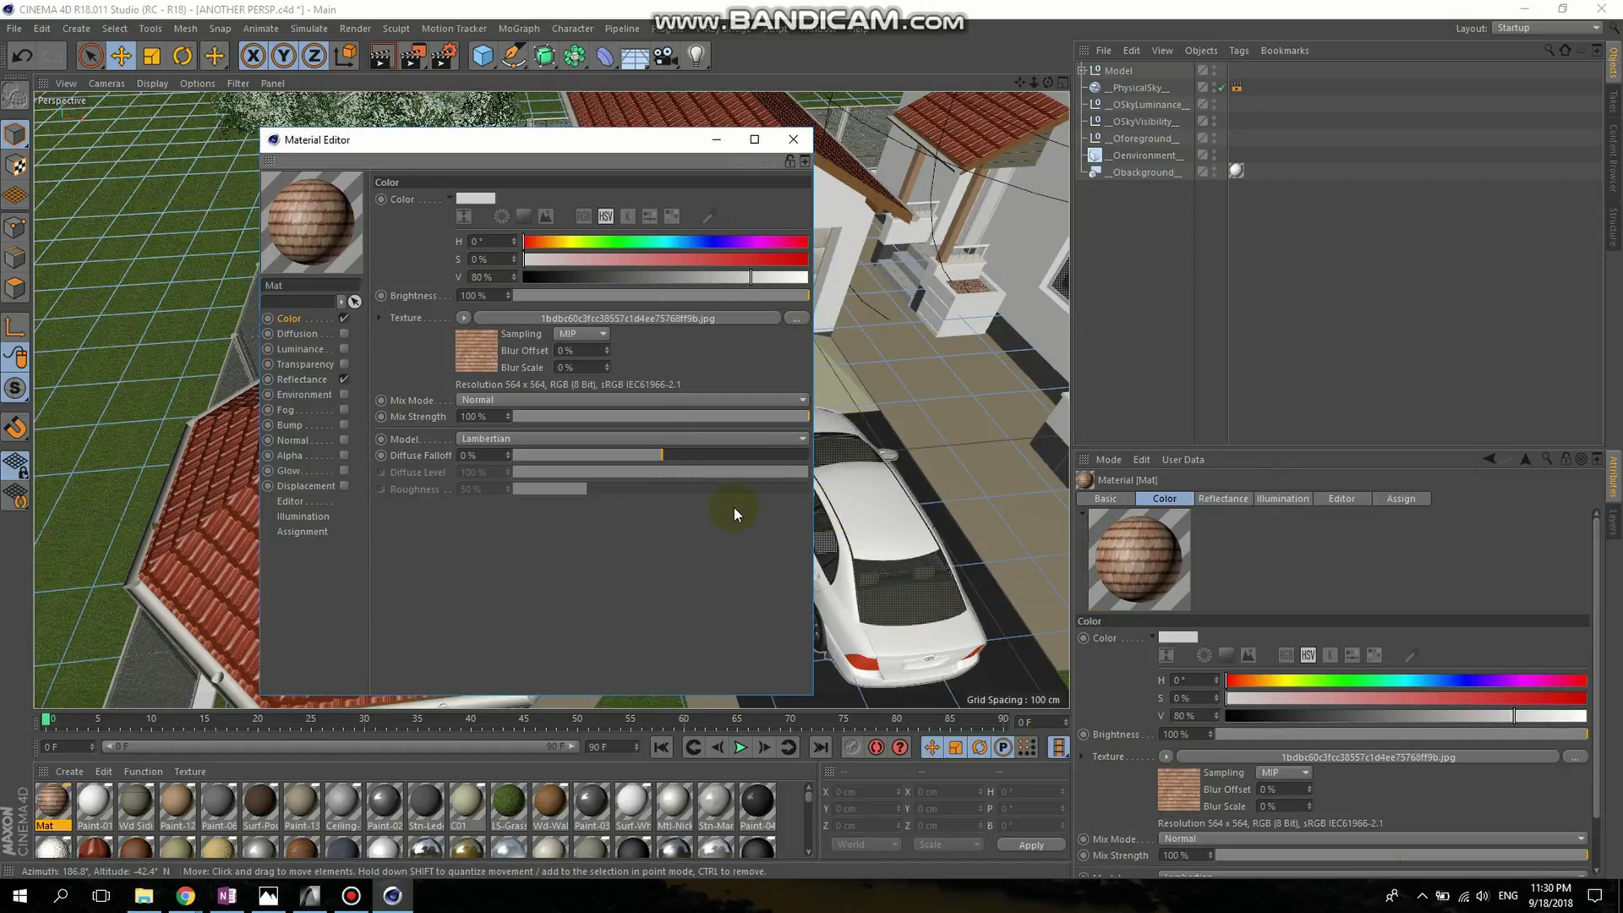
click(462, 317)
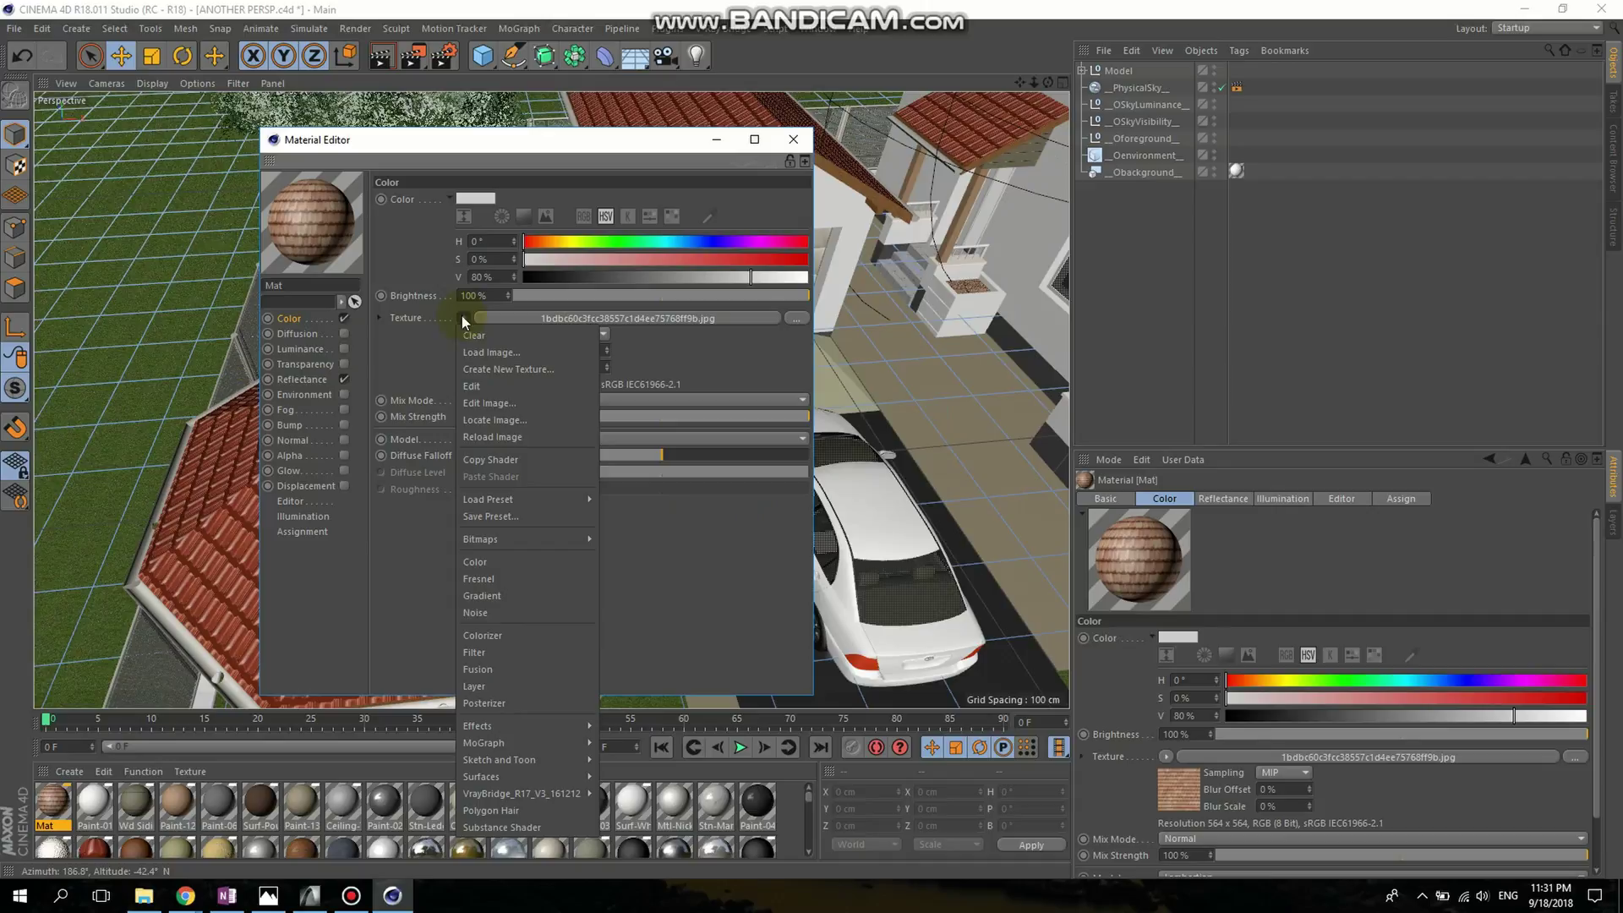
- Copy Mat's roof-tile colour shader and paste it into the newly enabled Bump channel
click(462, 317)
click(464, 317)
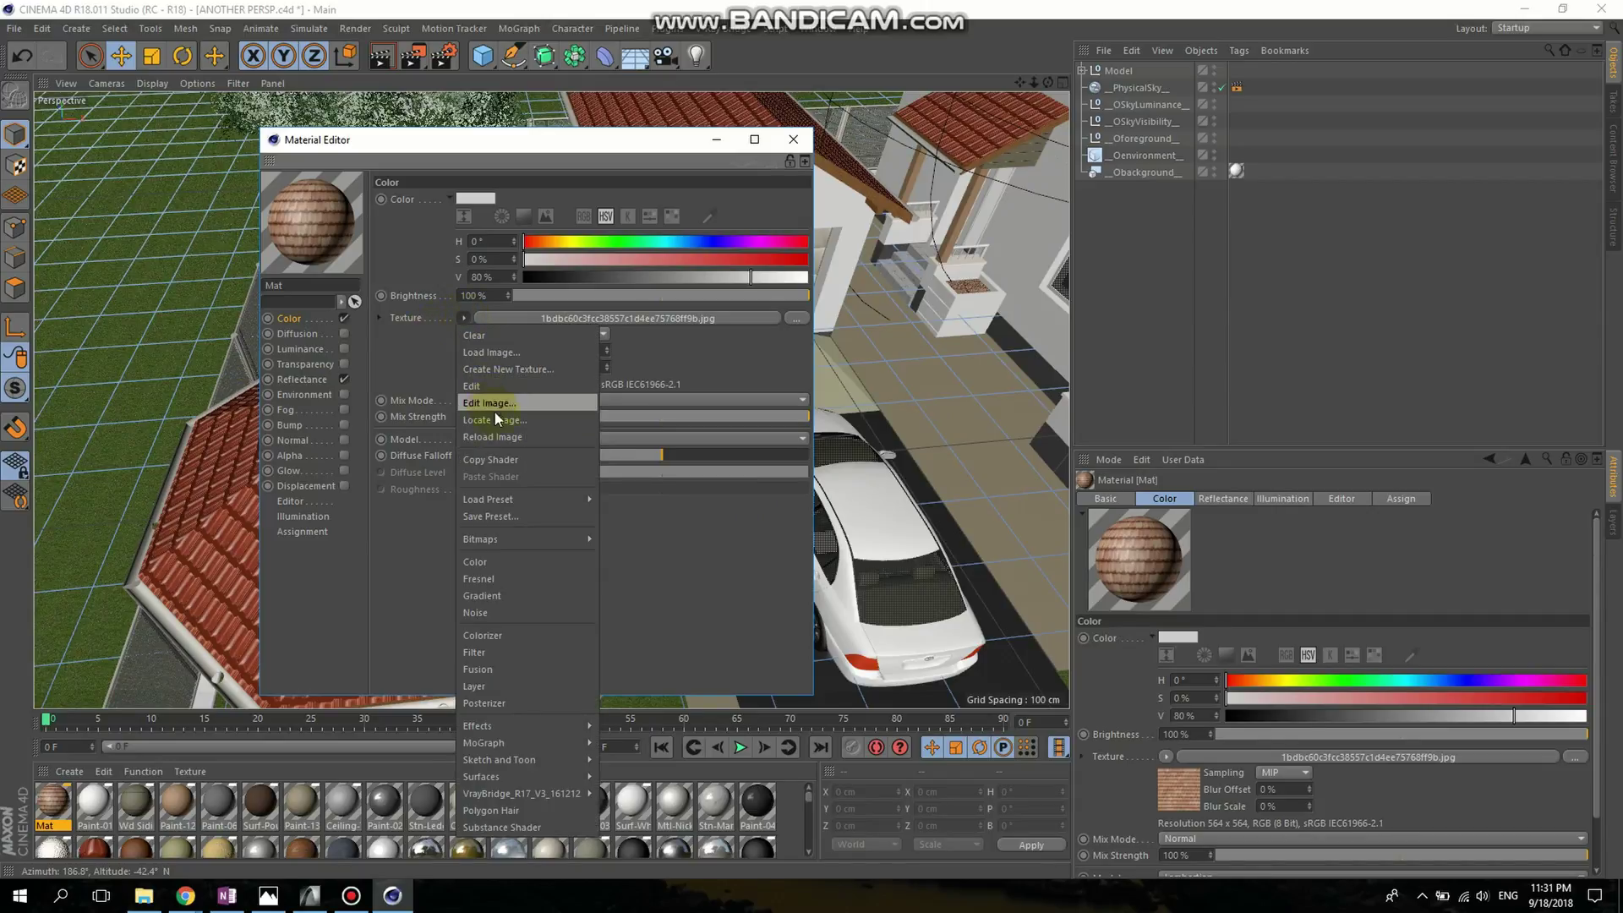
click(516, 459)
click(290, 425)
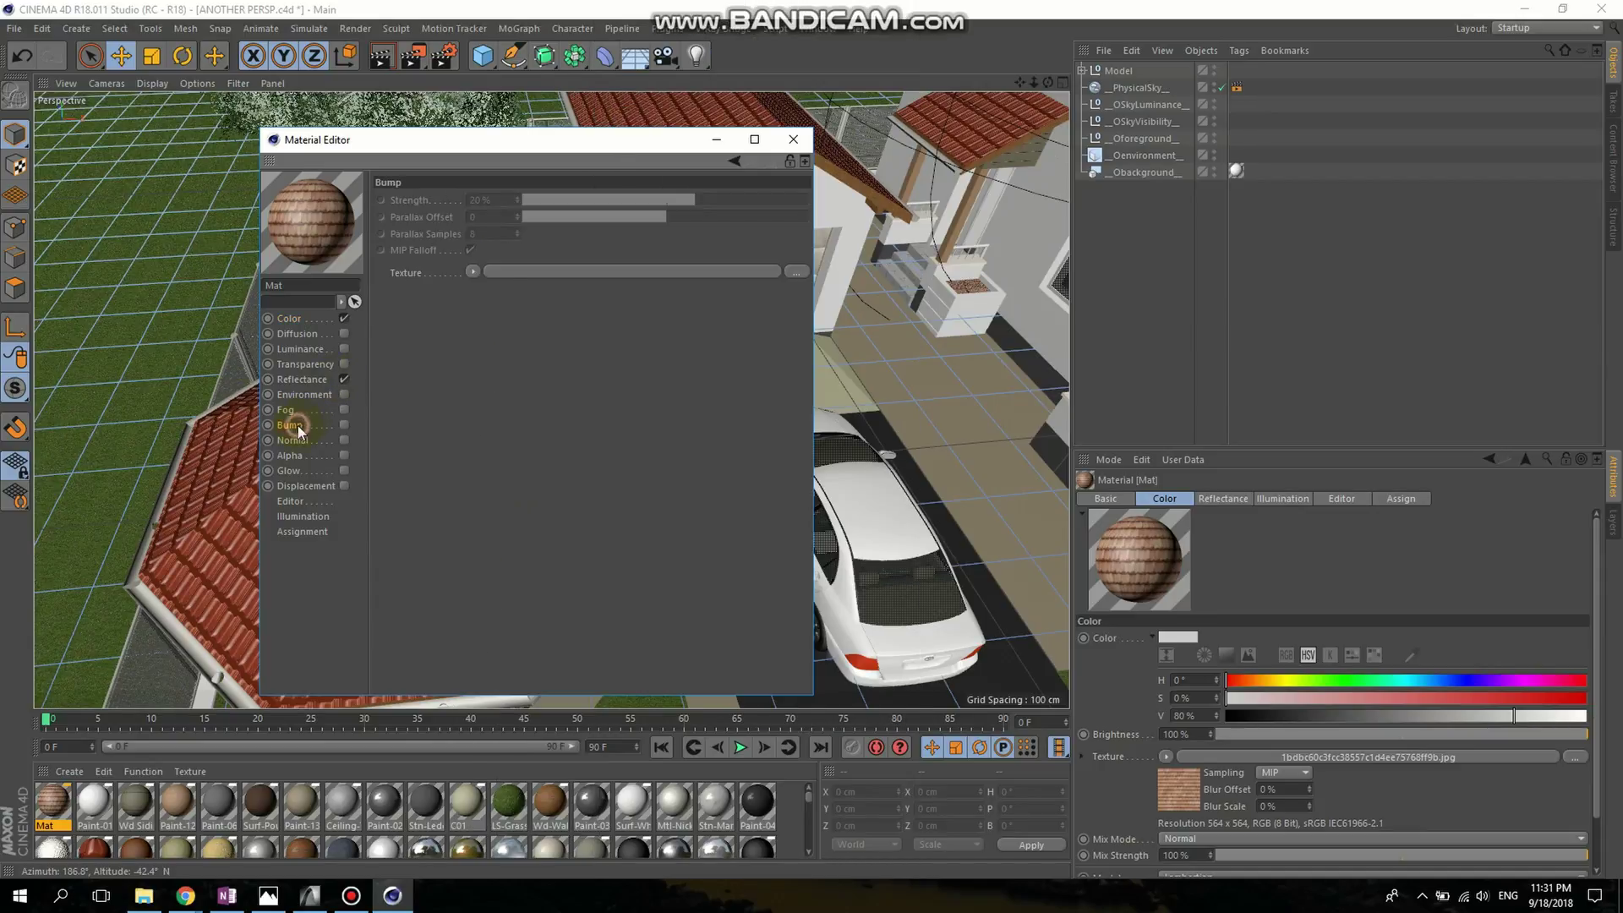
click(344, 424)
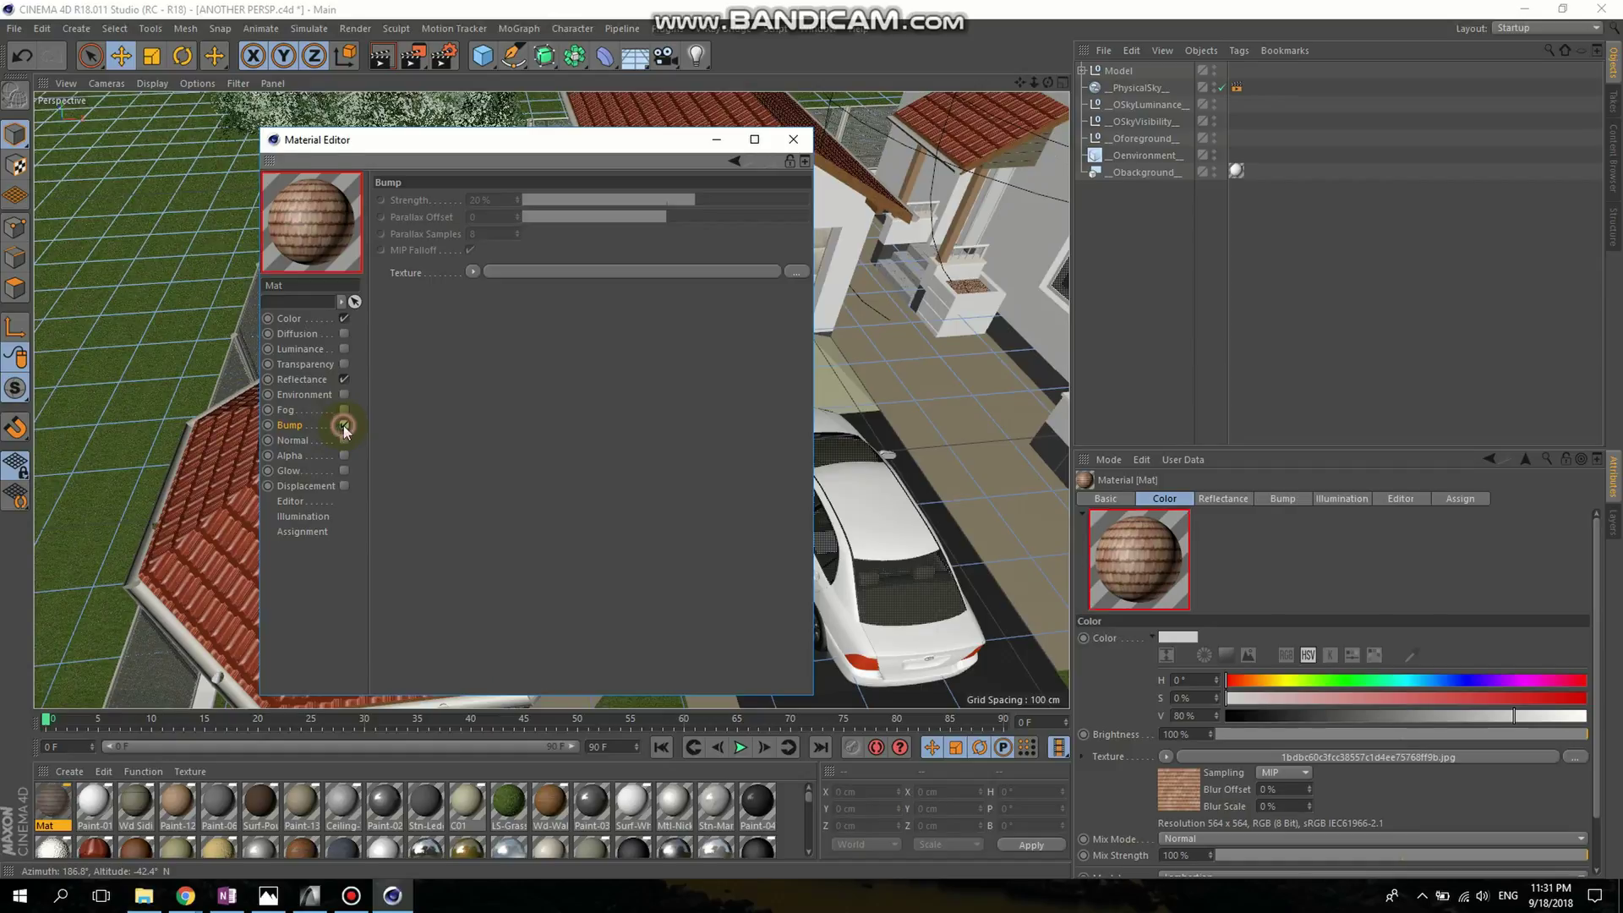
click(471, 272)
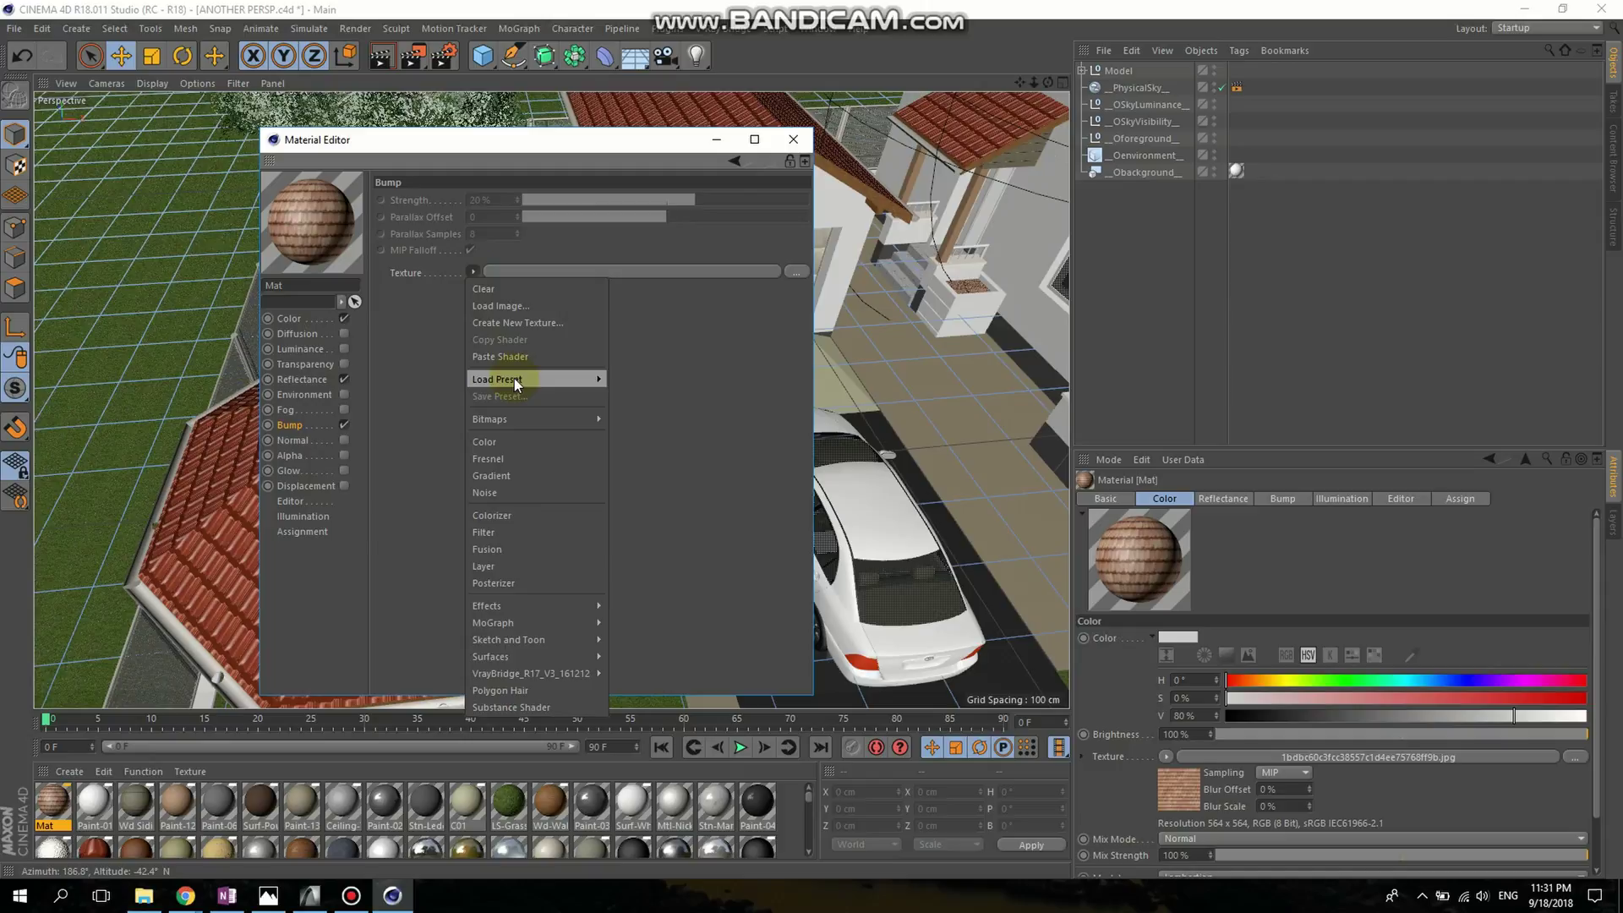
mouse_move(514, 379)
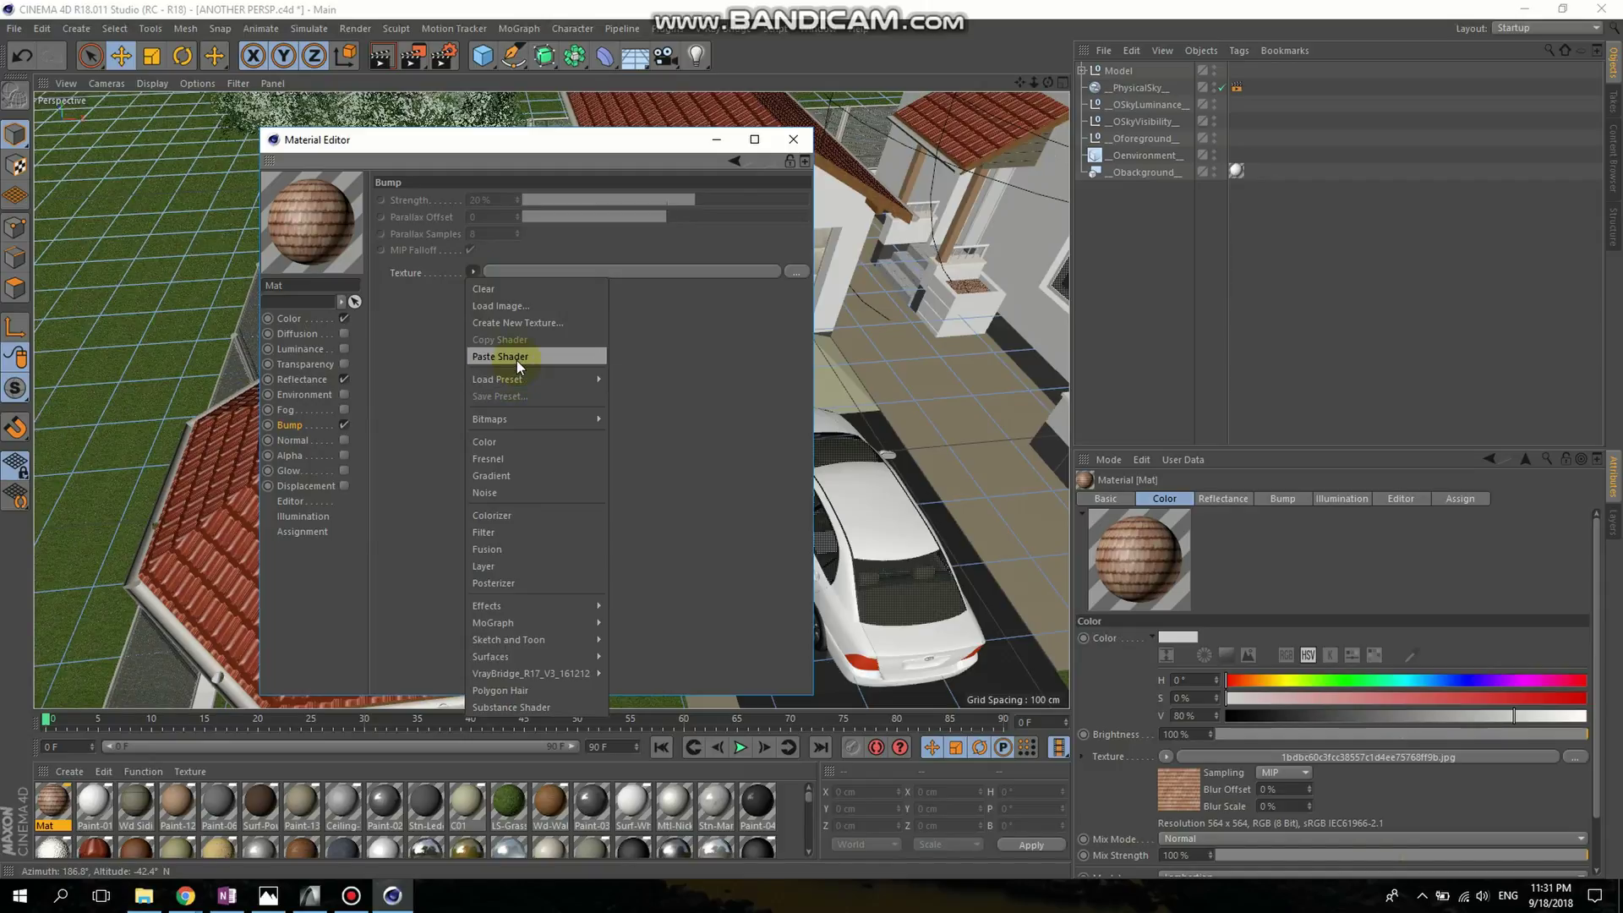
click(516, 360)
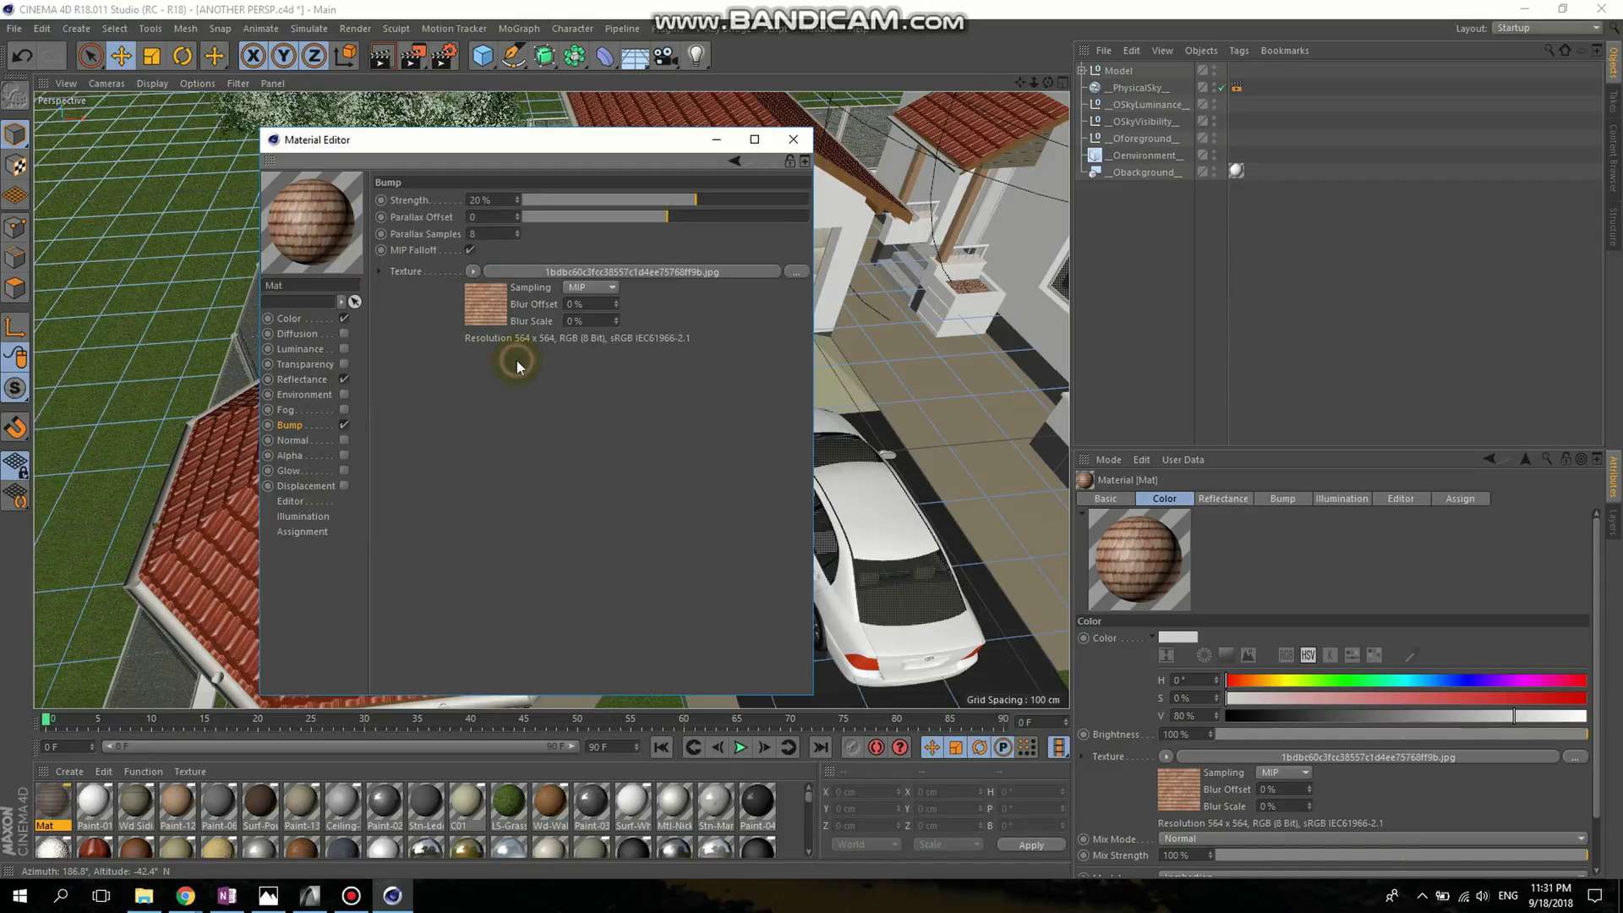
click(293, 318)
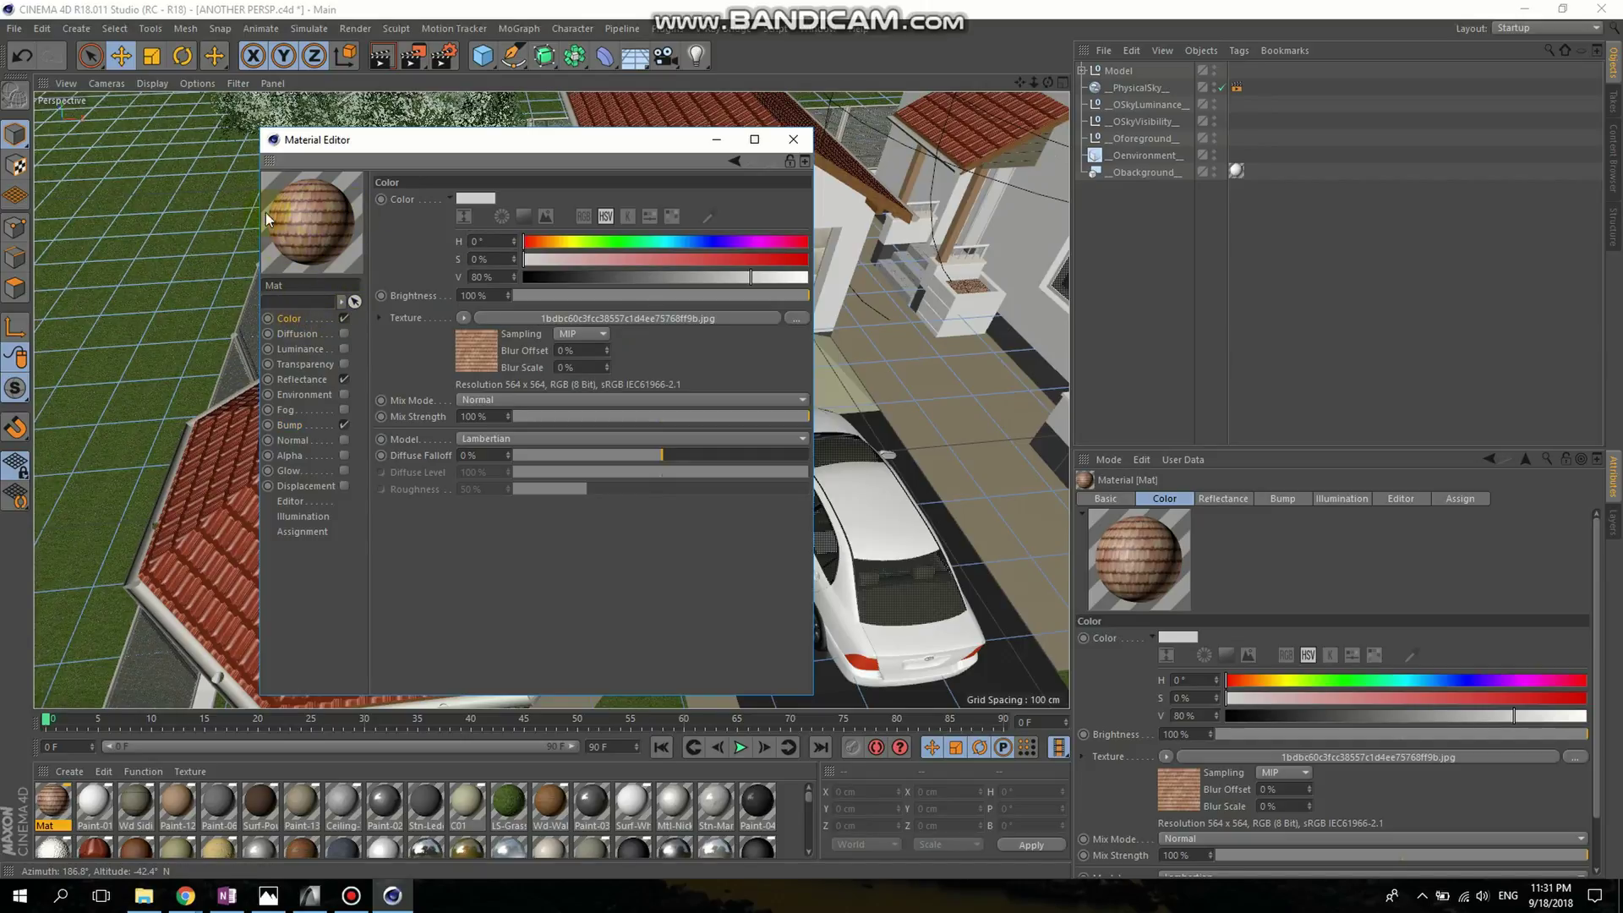
- Select the front triangular polygon of Roof-5 and drag the Mat material onto it
click(793, 140)
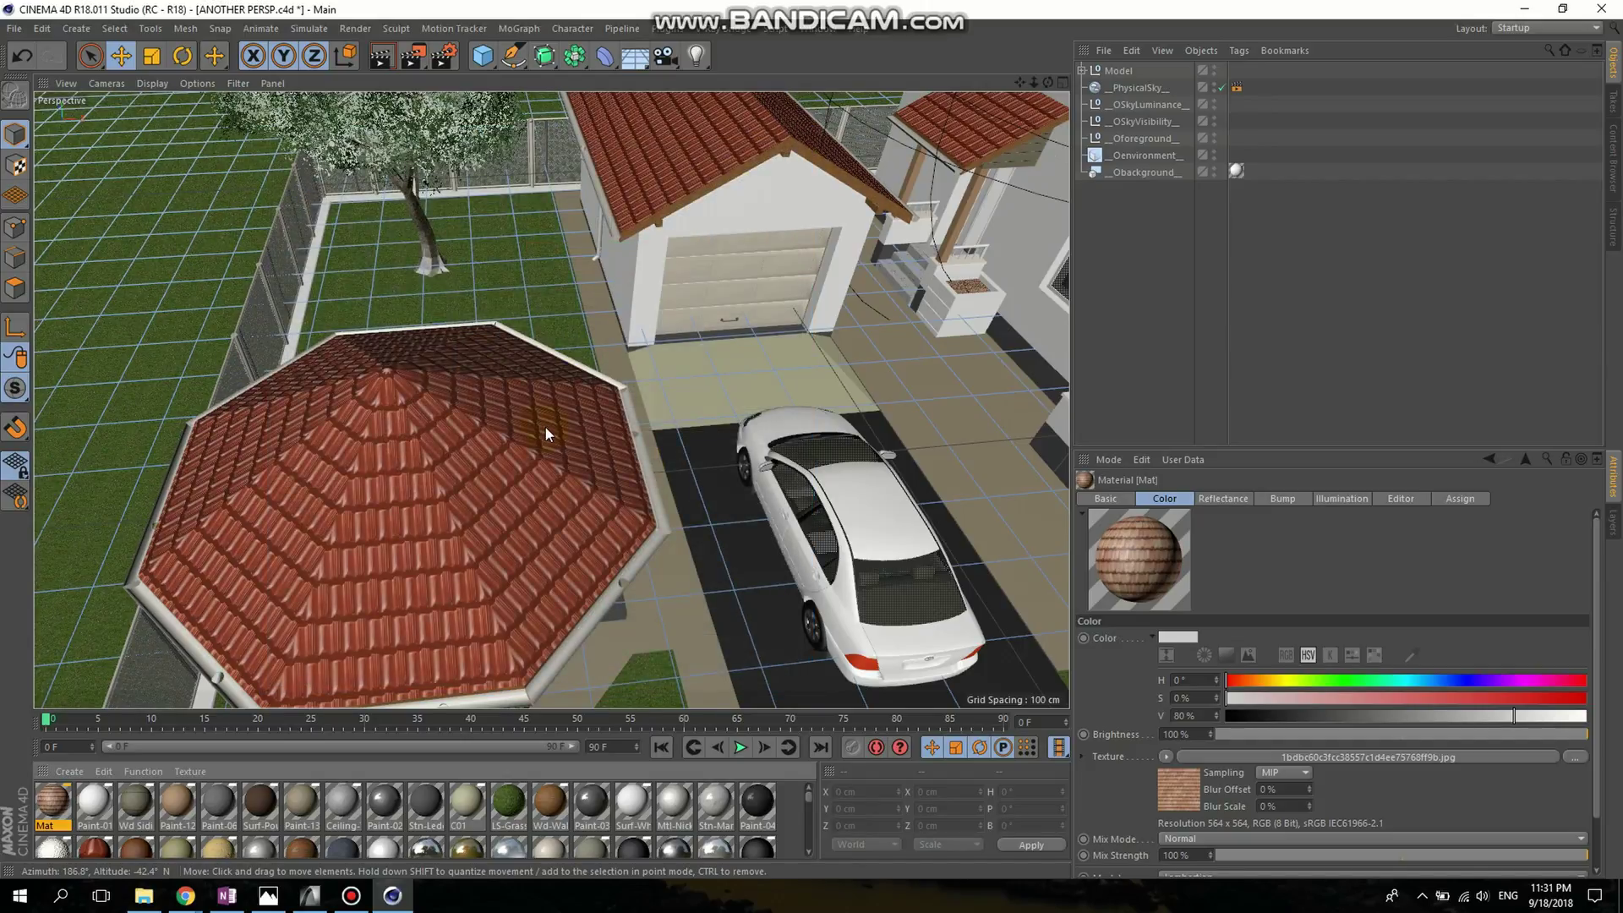
scroll(625, 399, up, 5)
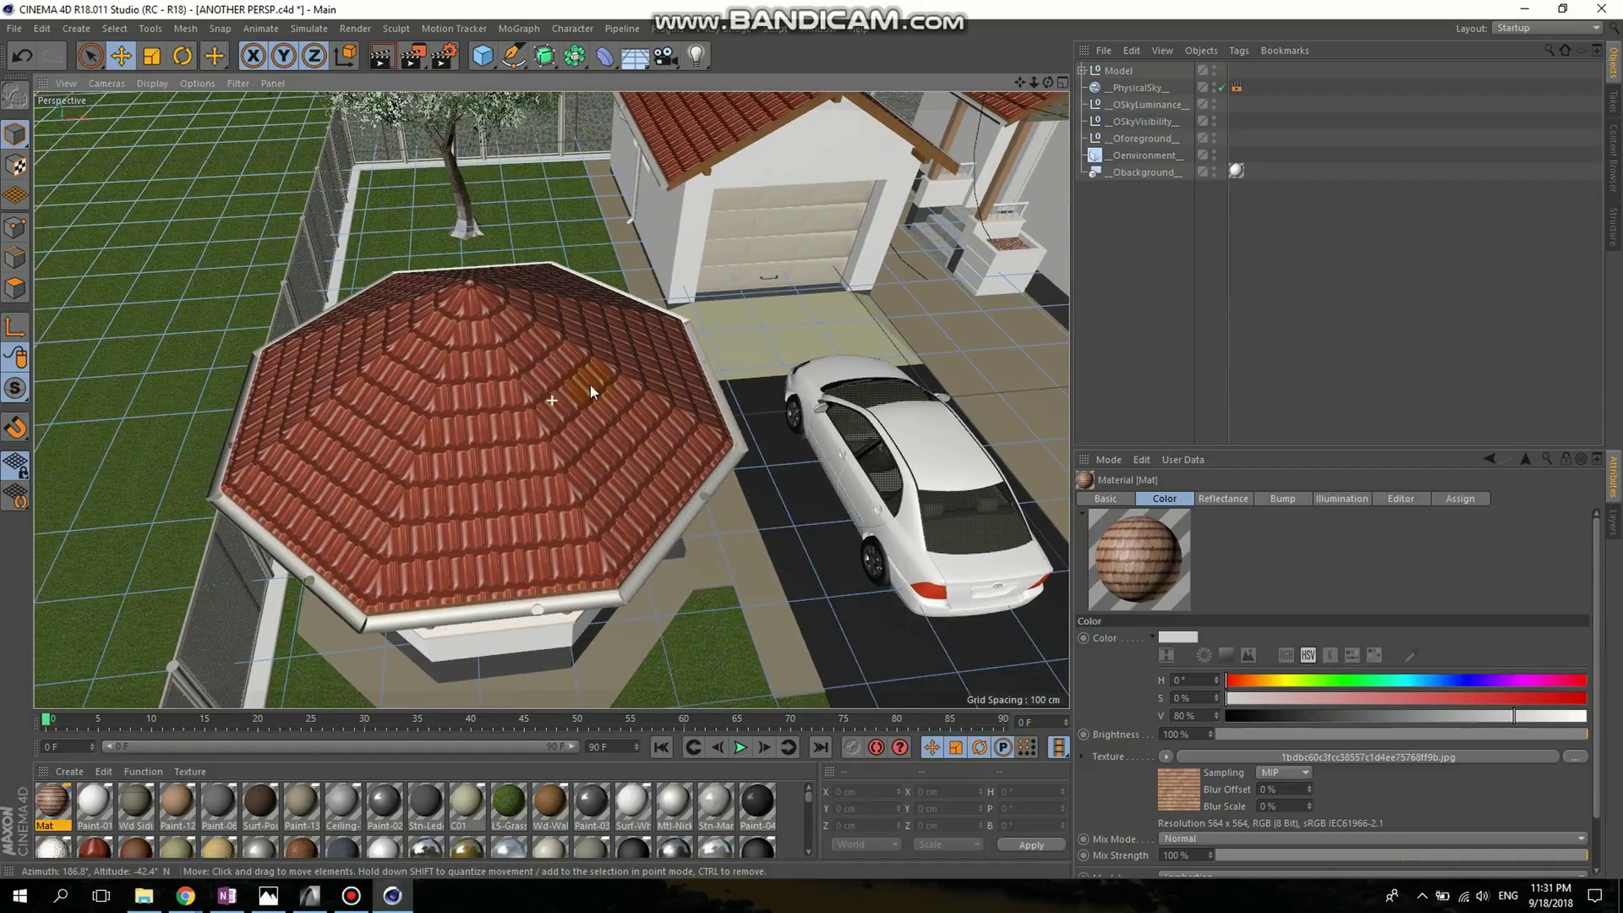
click(510, 385)
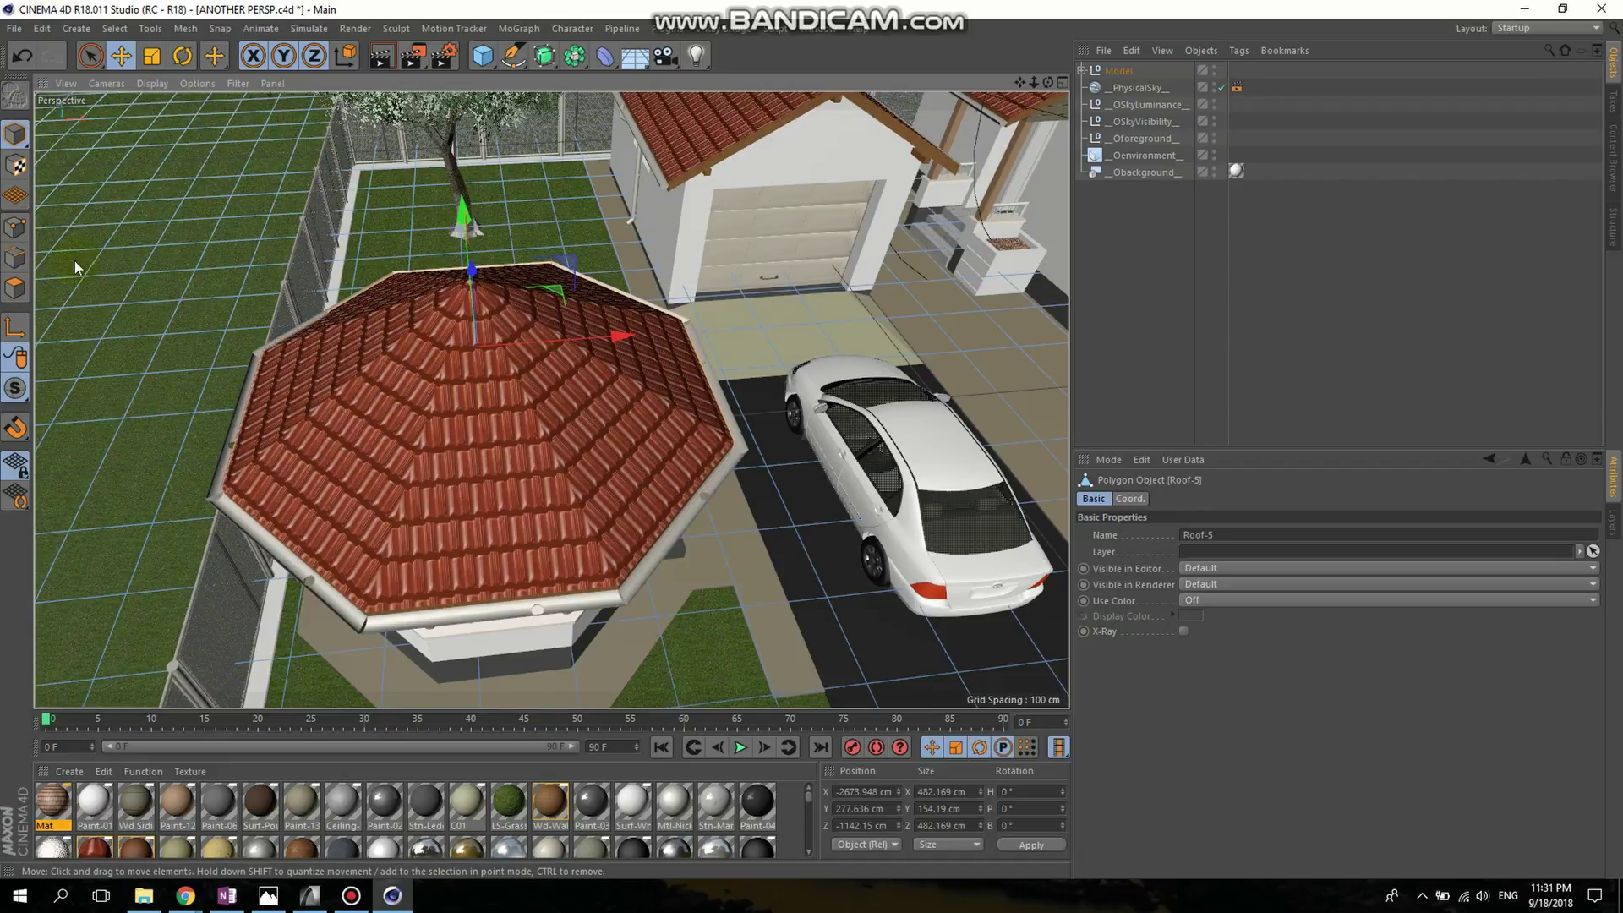
click(17, 289)
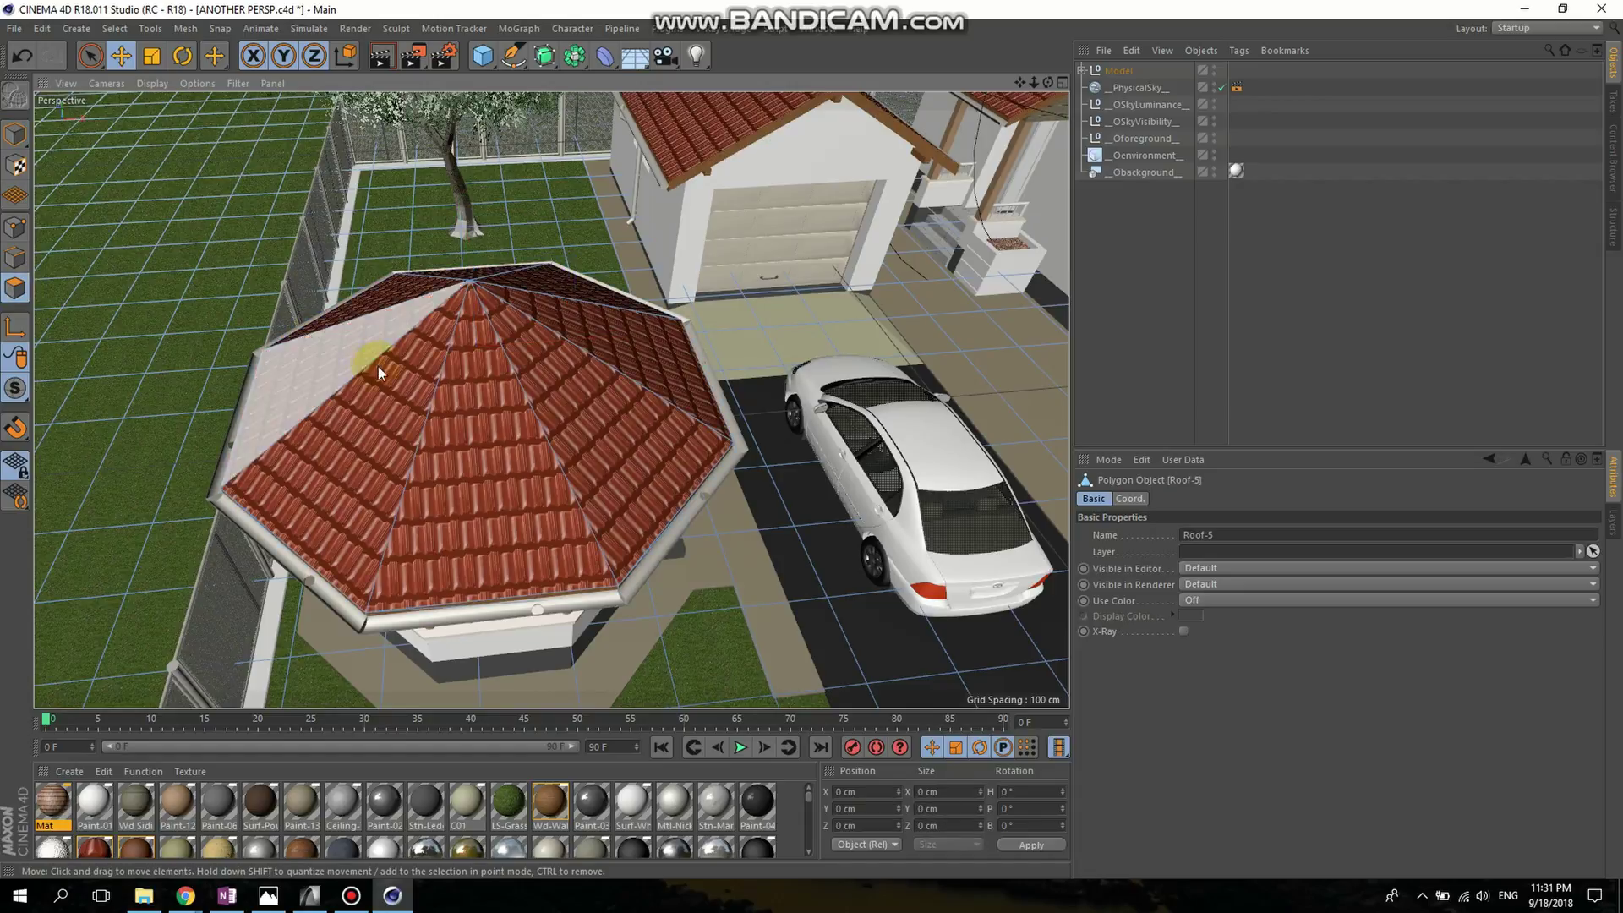
click(462, 416)
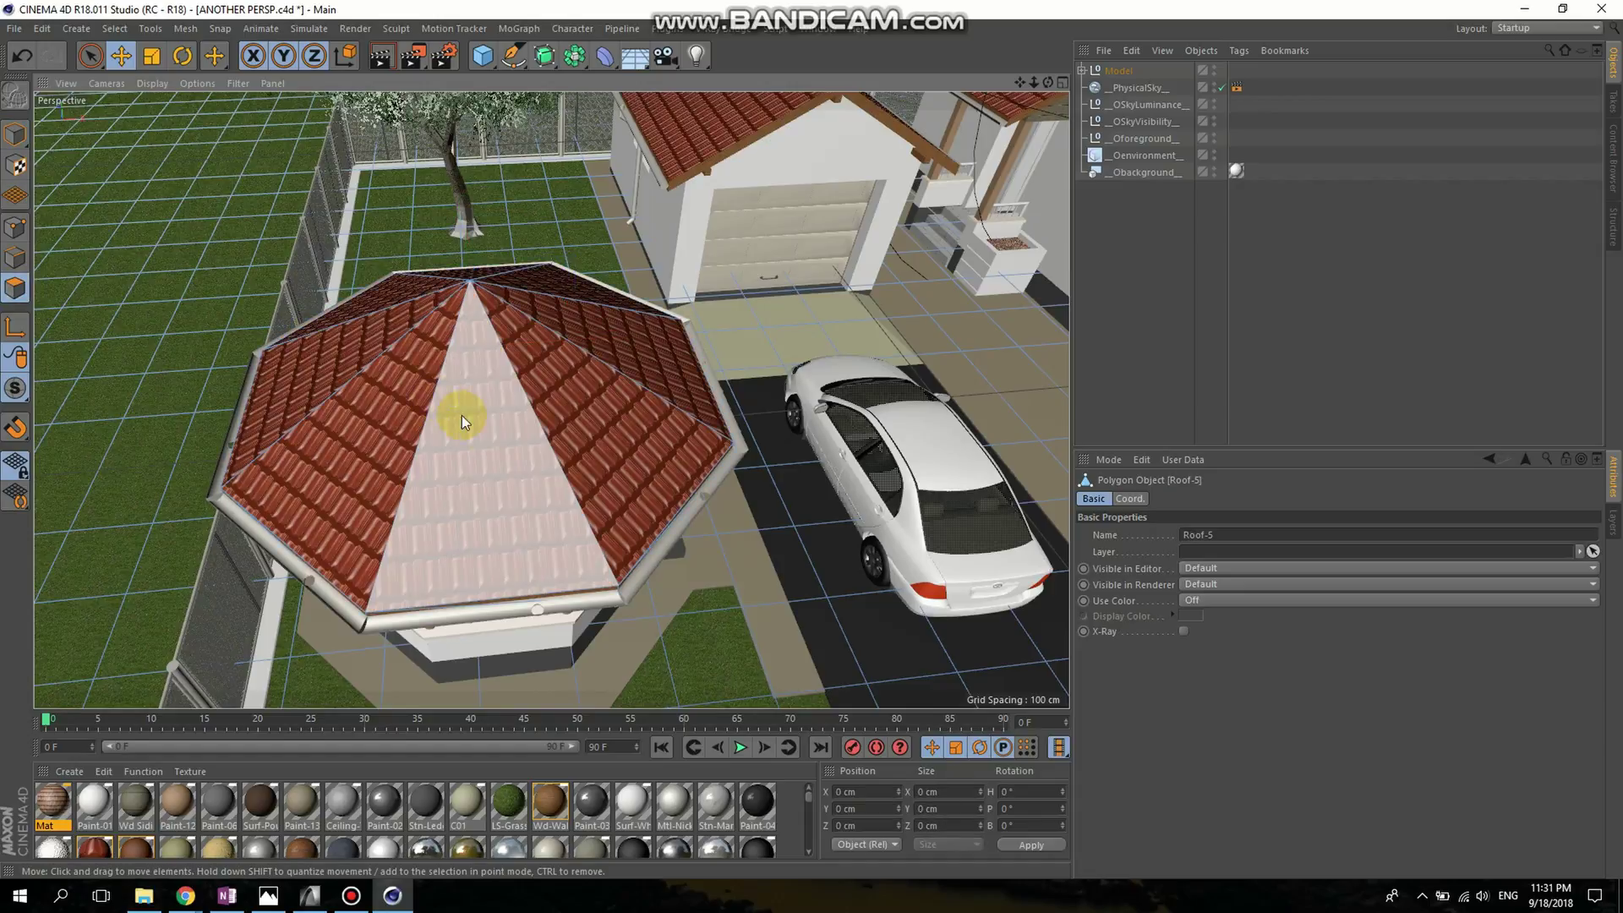
click(489, 452)
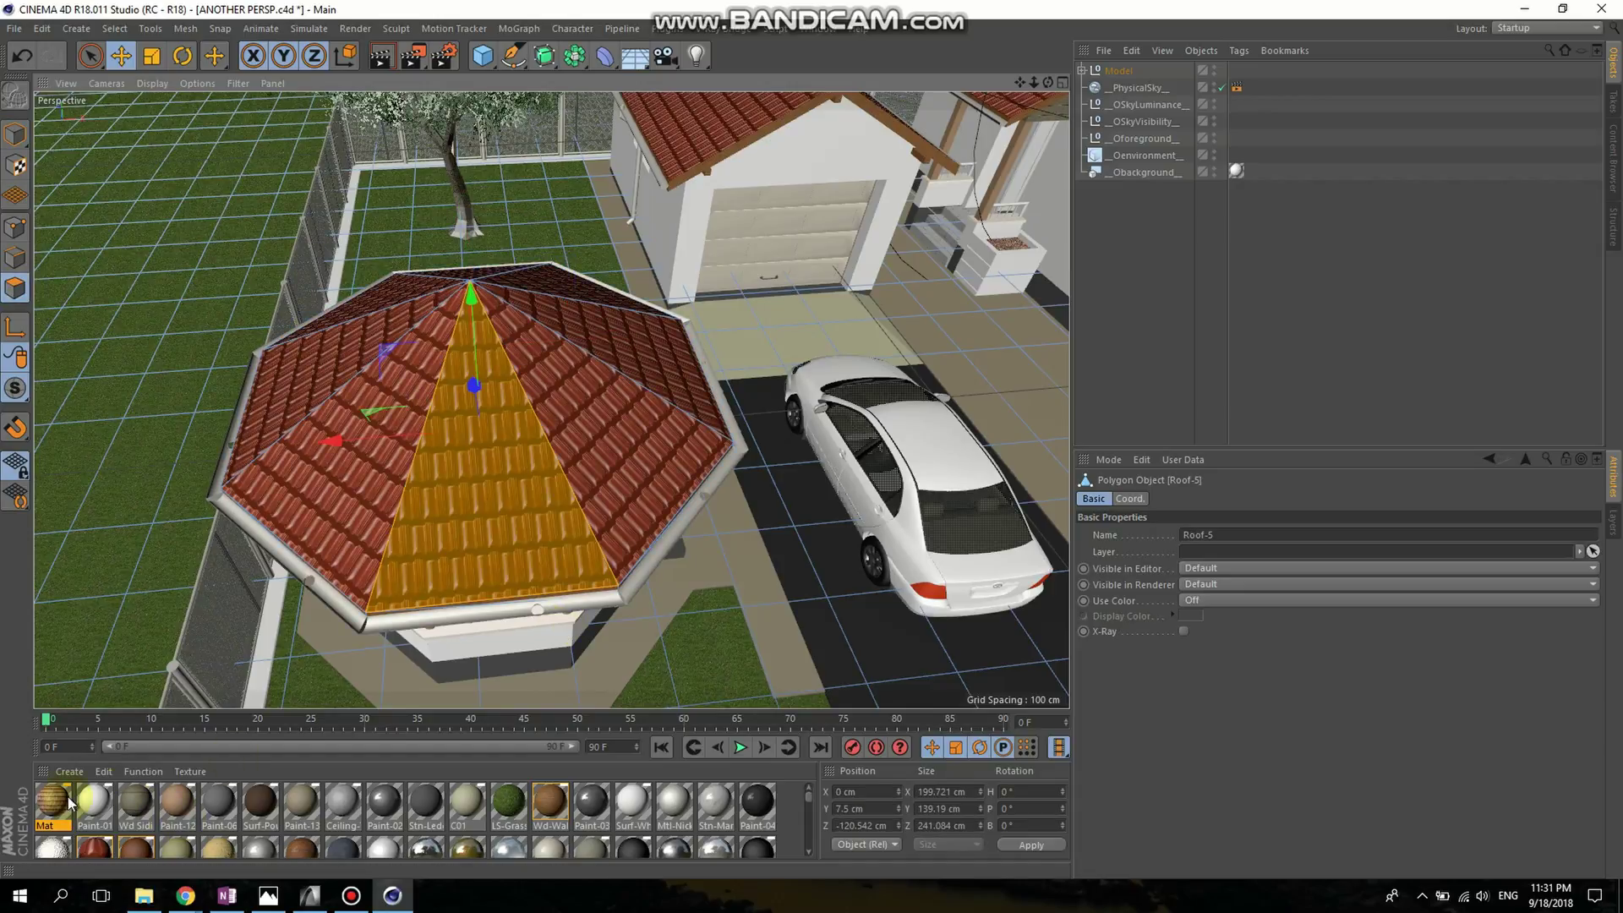
drag(51, 812, 297, 561)
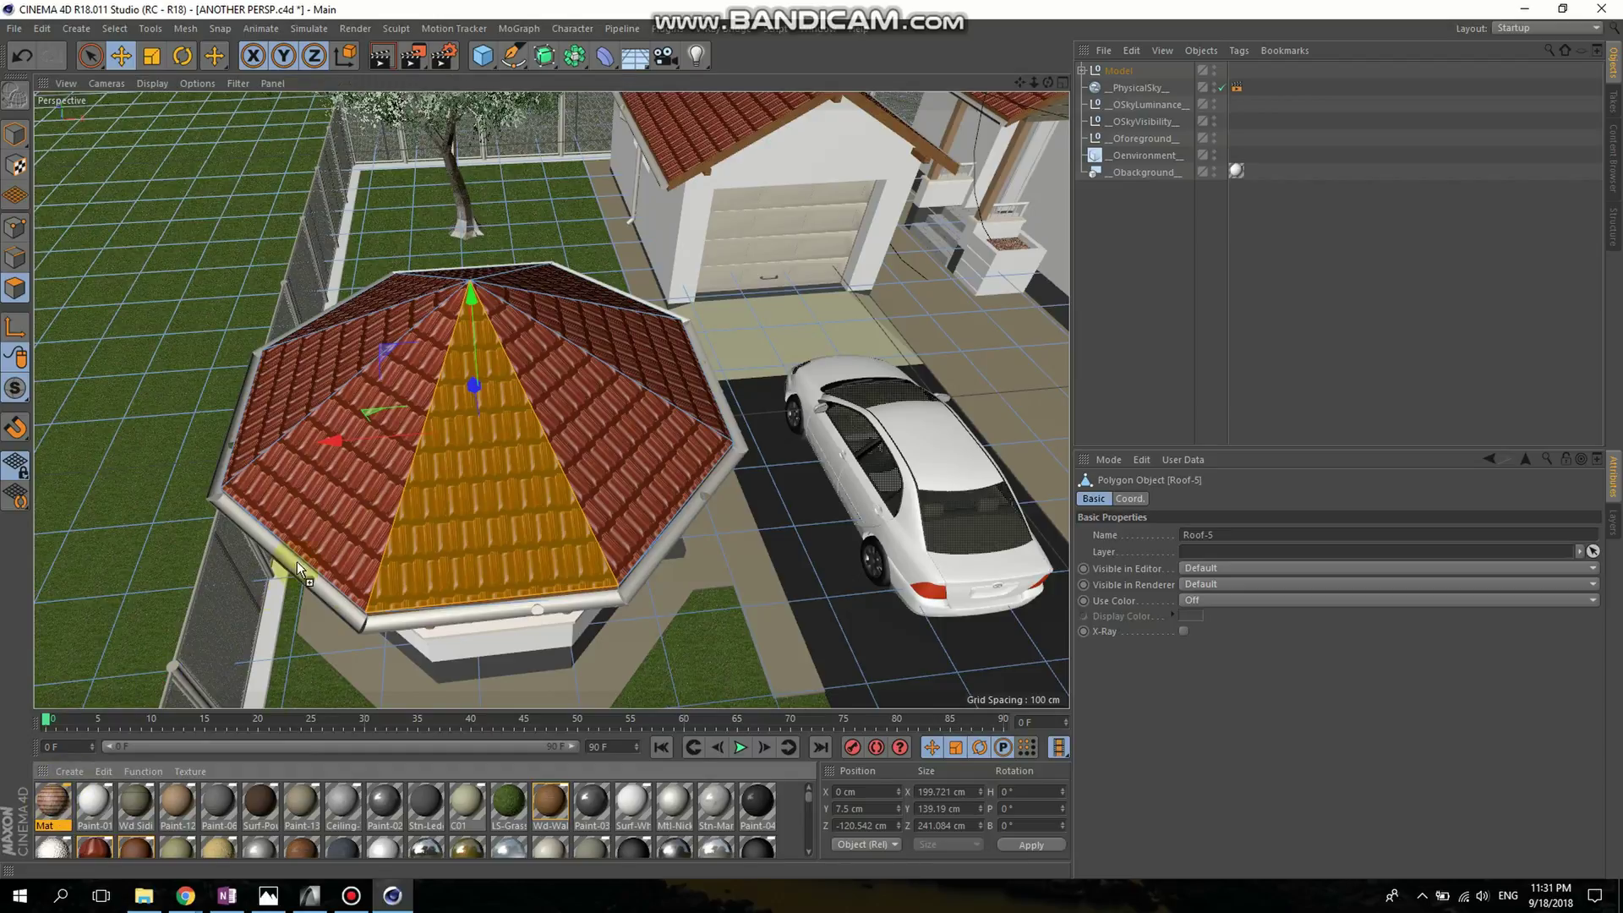
drag(461, 475, 464, 477)
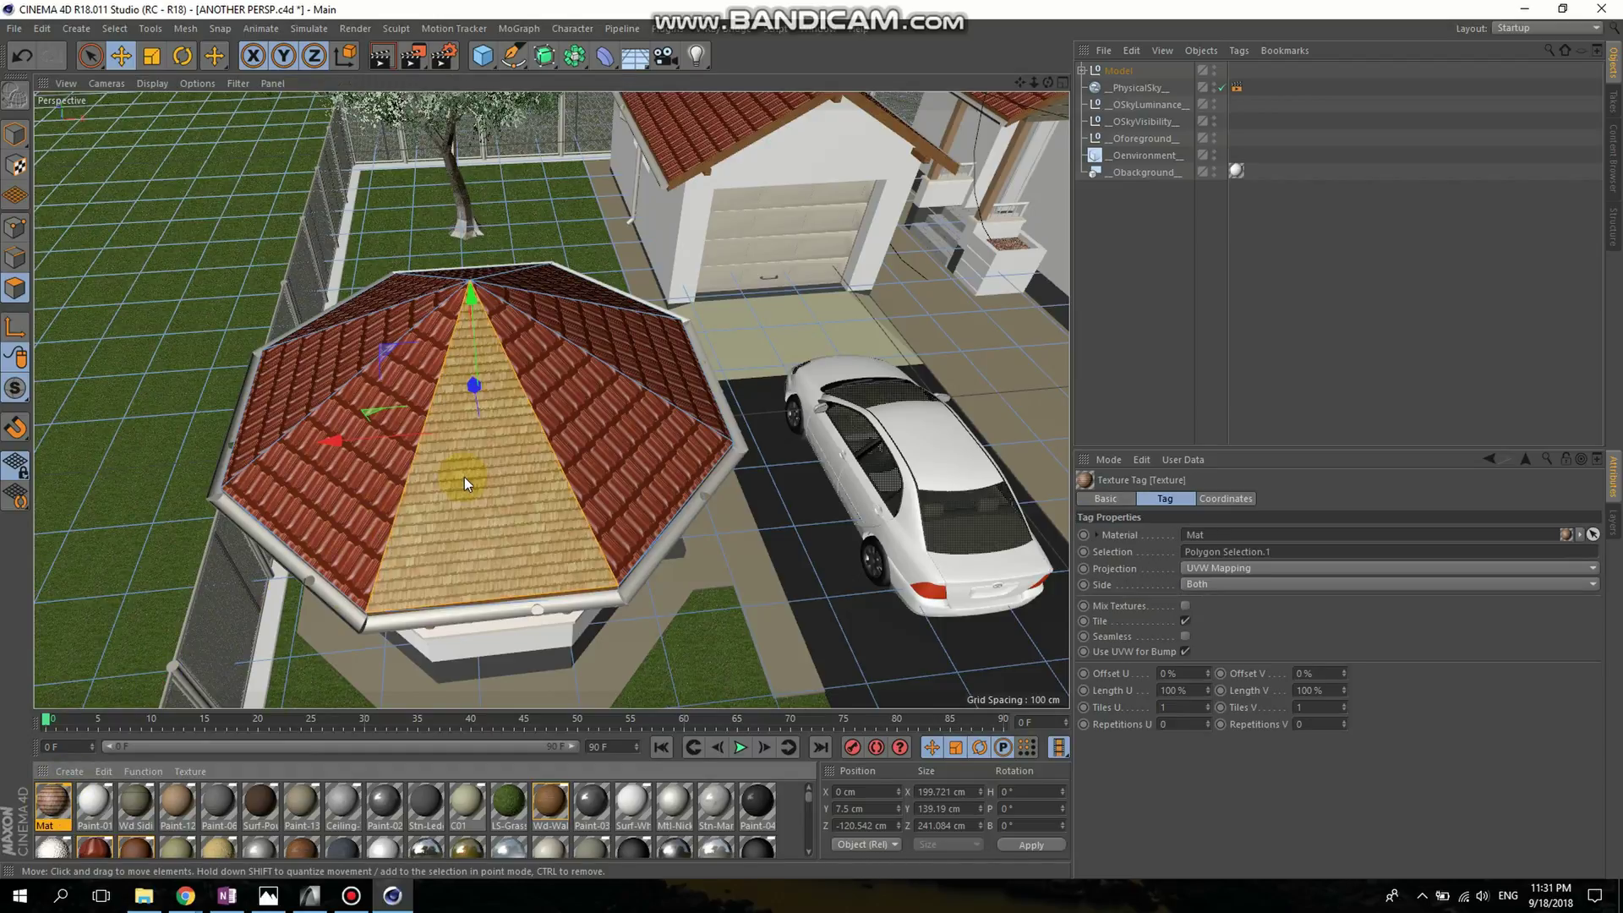
- Expand the Model and Roofs groups in the hierarchy and orbit to inspect the textured roof
click(1082, 71)
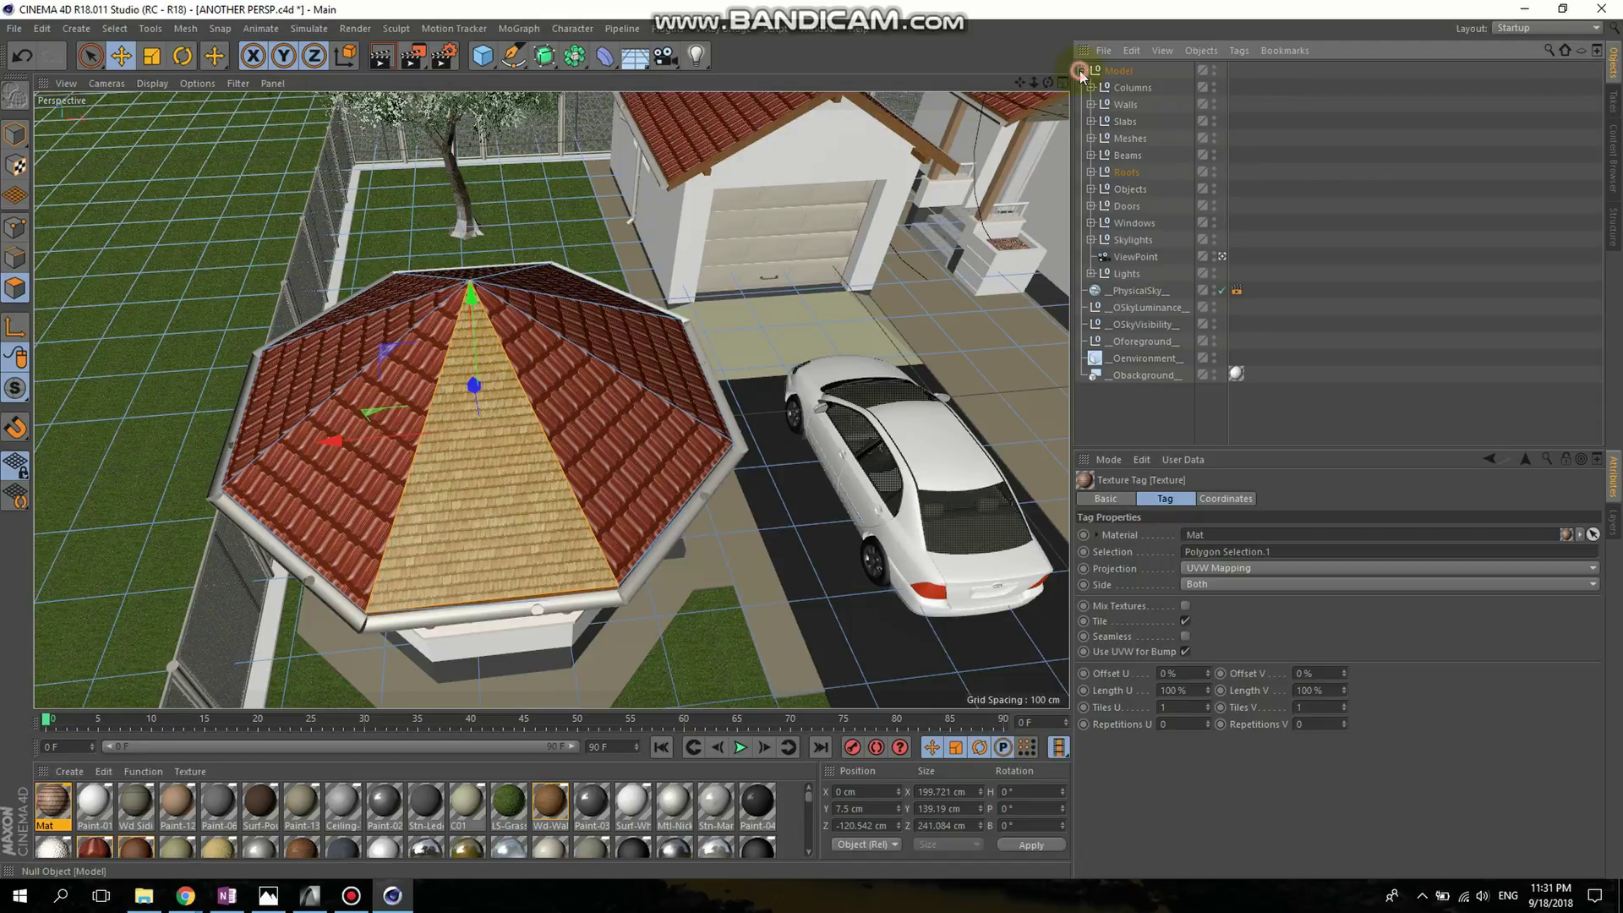
click(1092, 172)
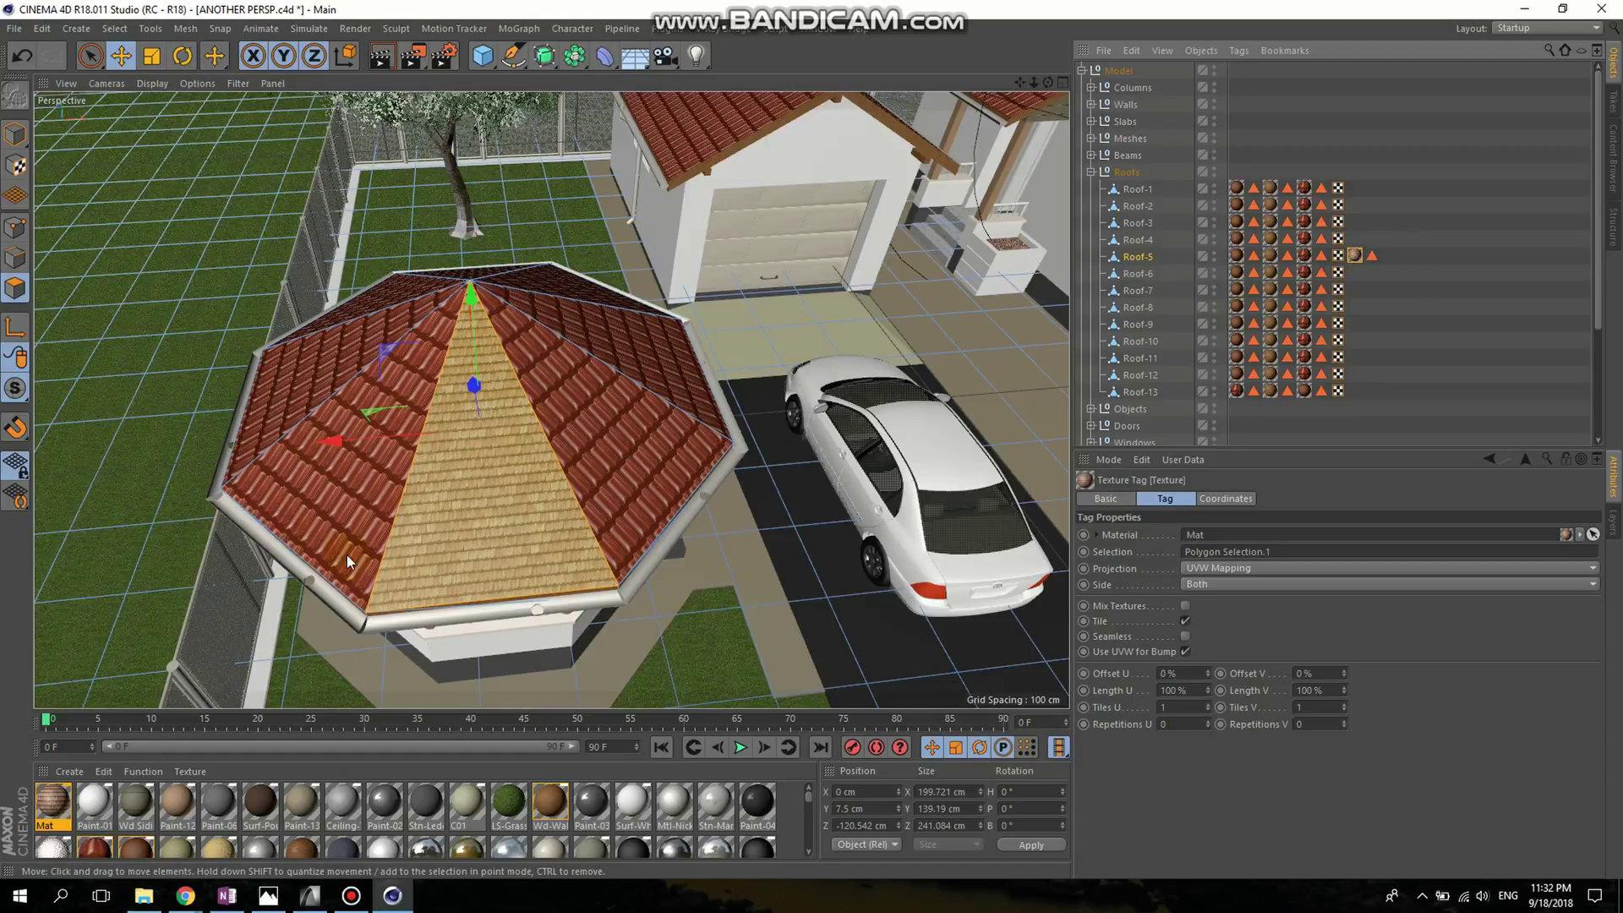
alt+drag(347, 555, 582, 551)
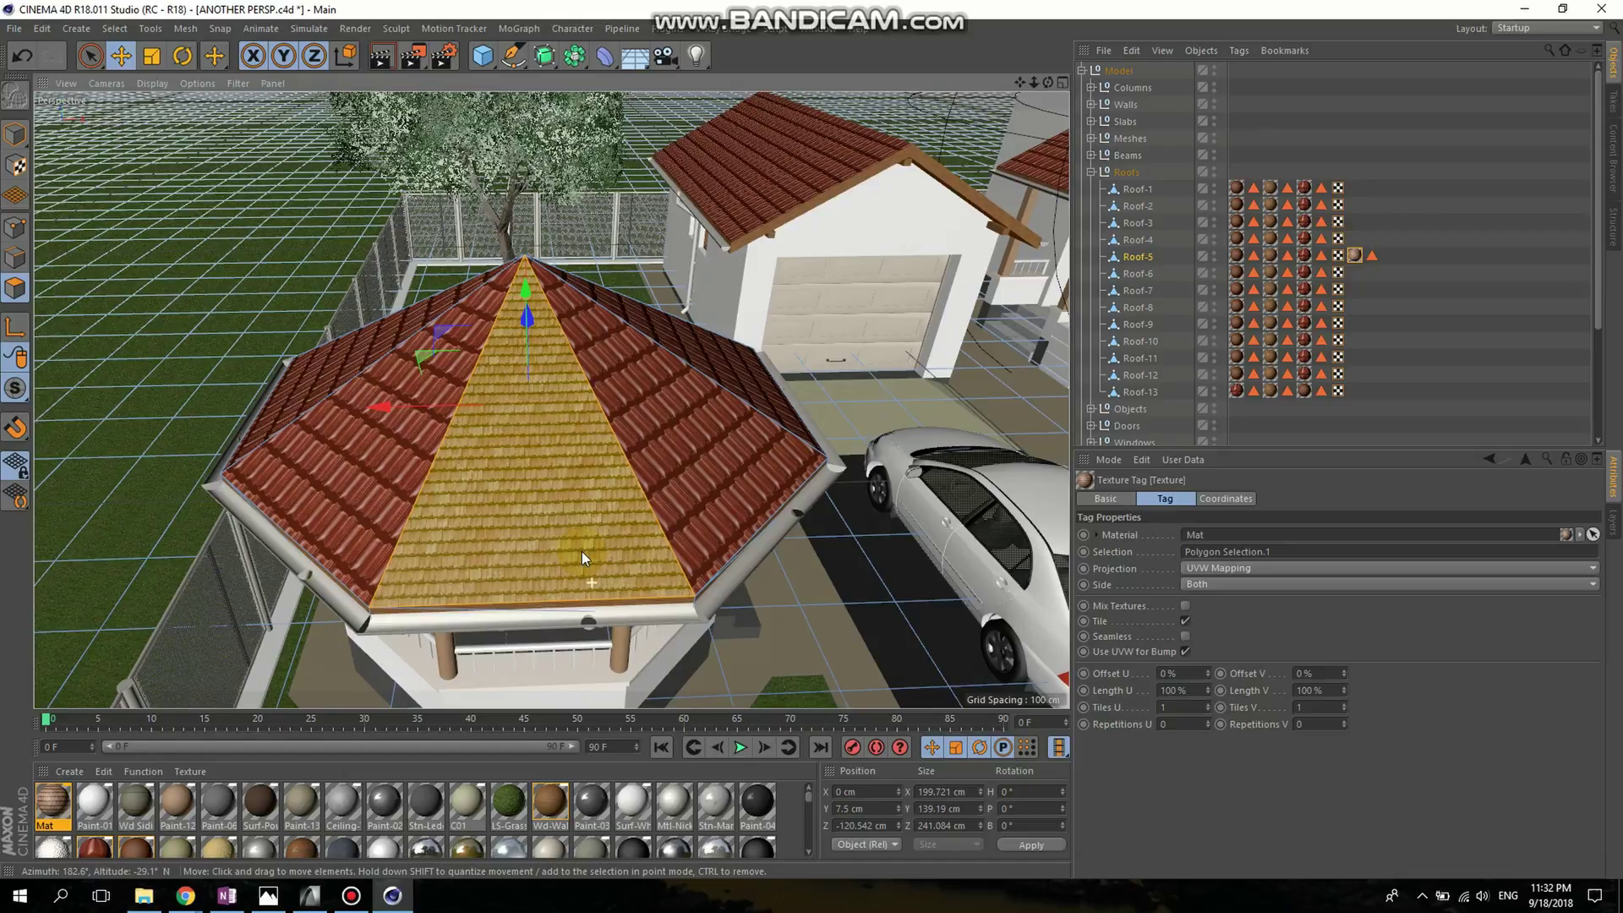
alt+right_drag(605, 596, 582, 555)
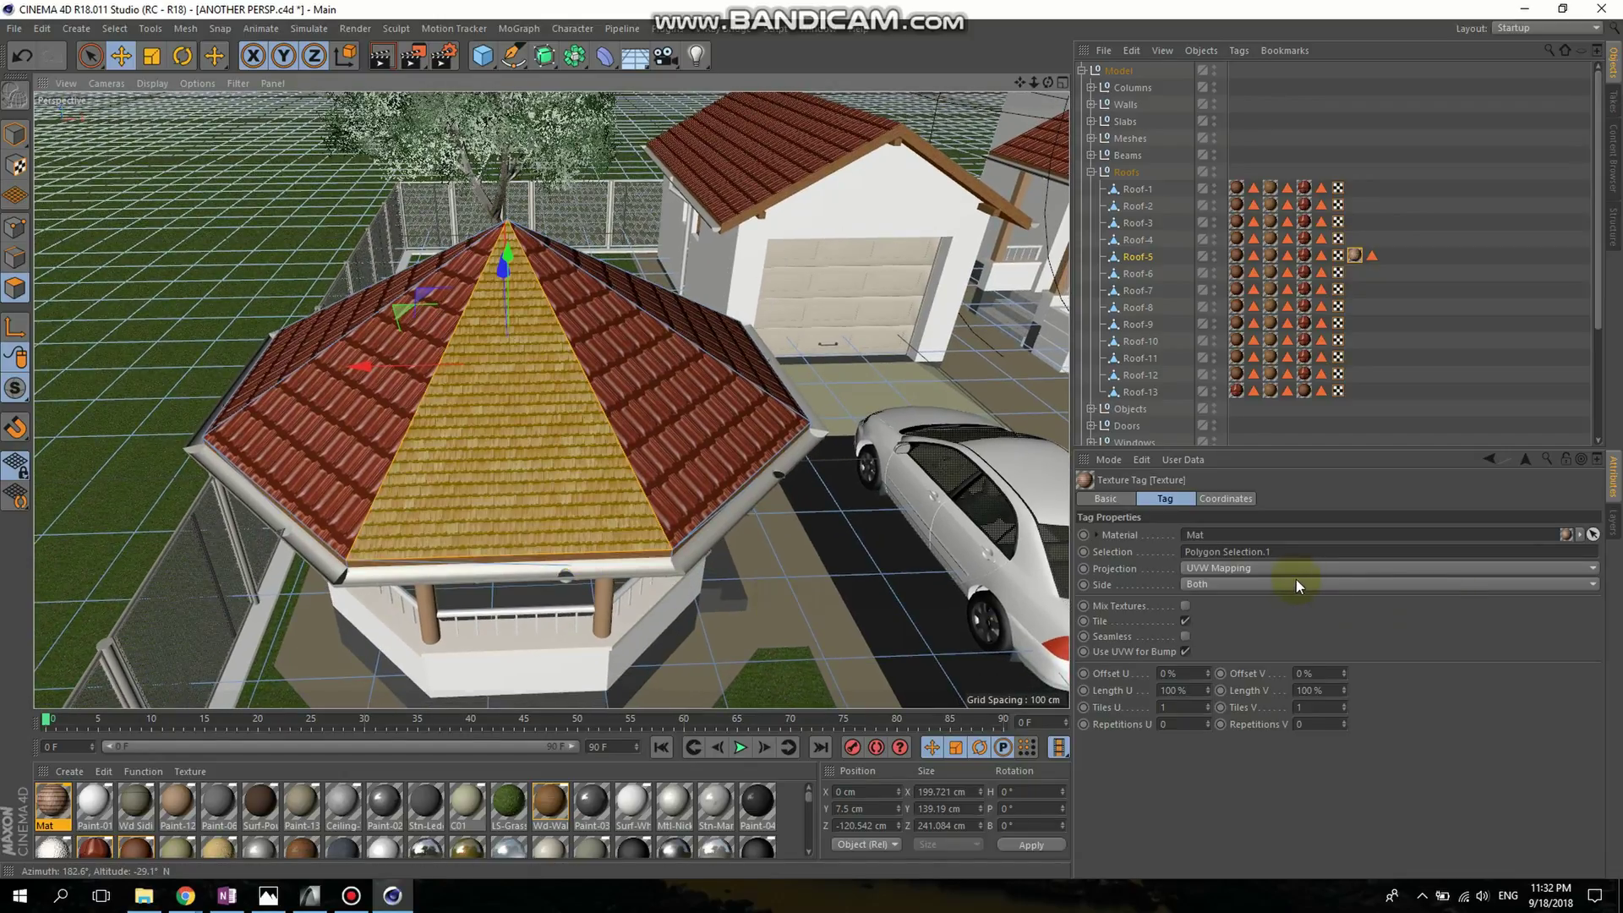
- Try Flat projection on the roof texture tag, then revert it to UVW Mapping
click(1234, 572)
click(1214, 619)
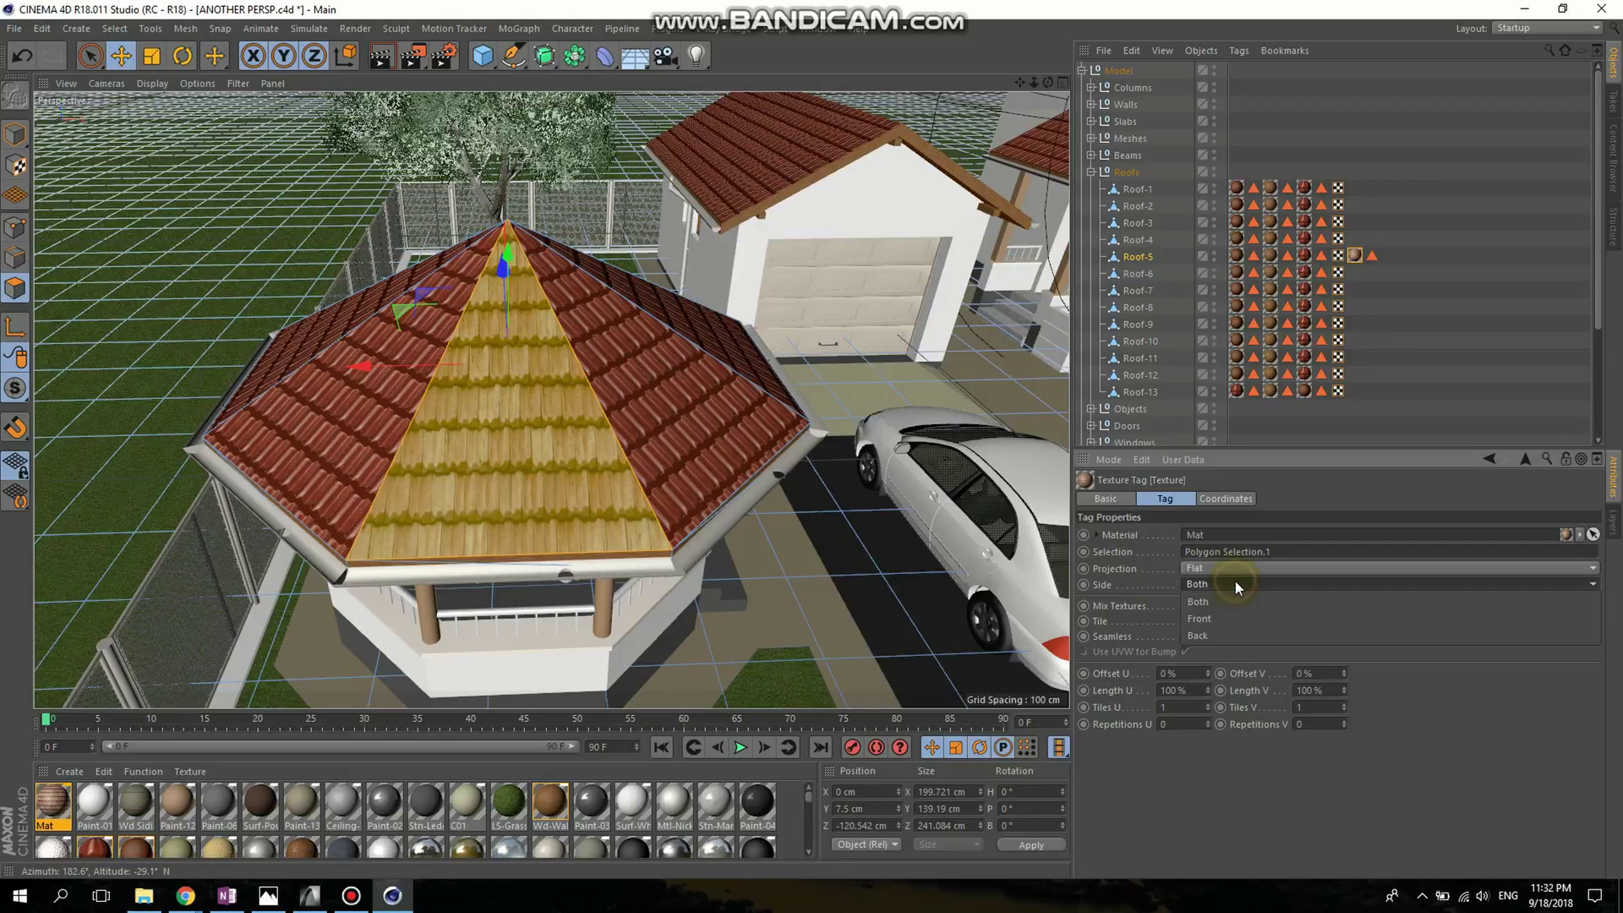
click(1217, 567)
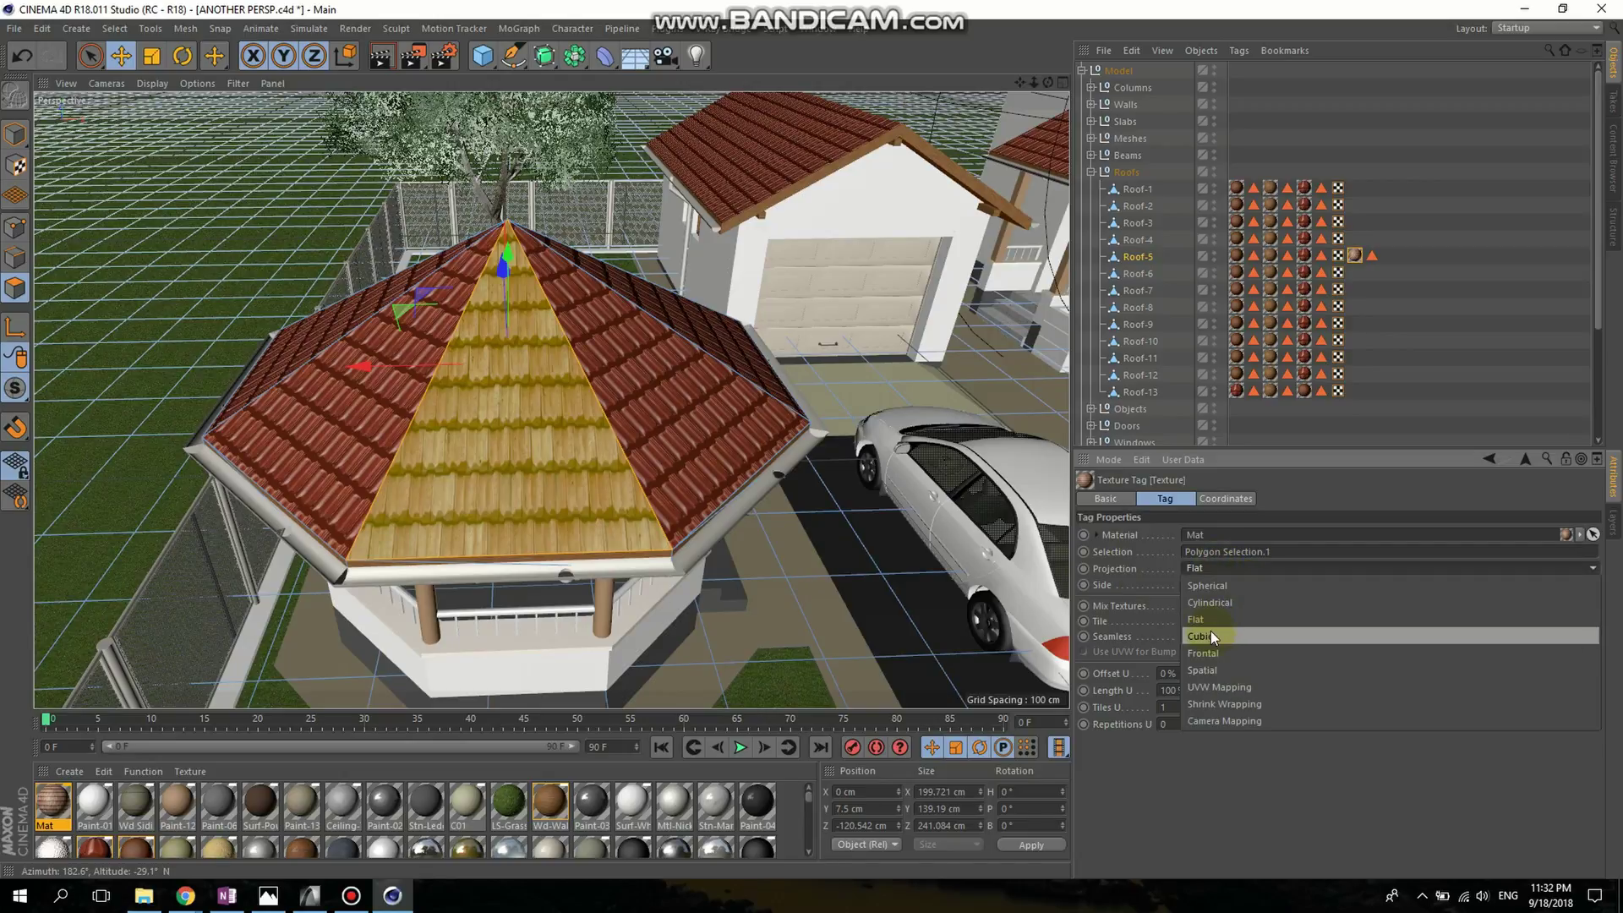
click(1204, 688)
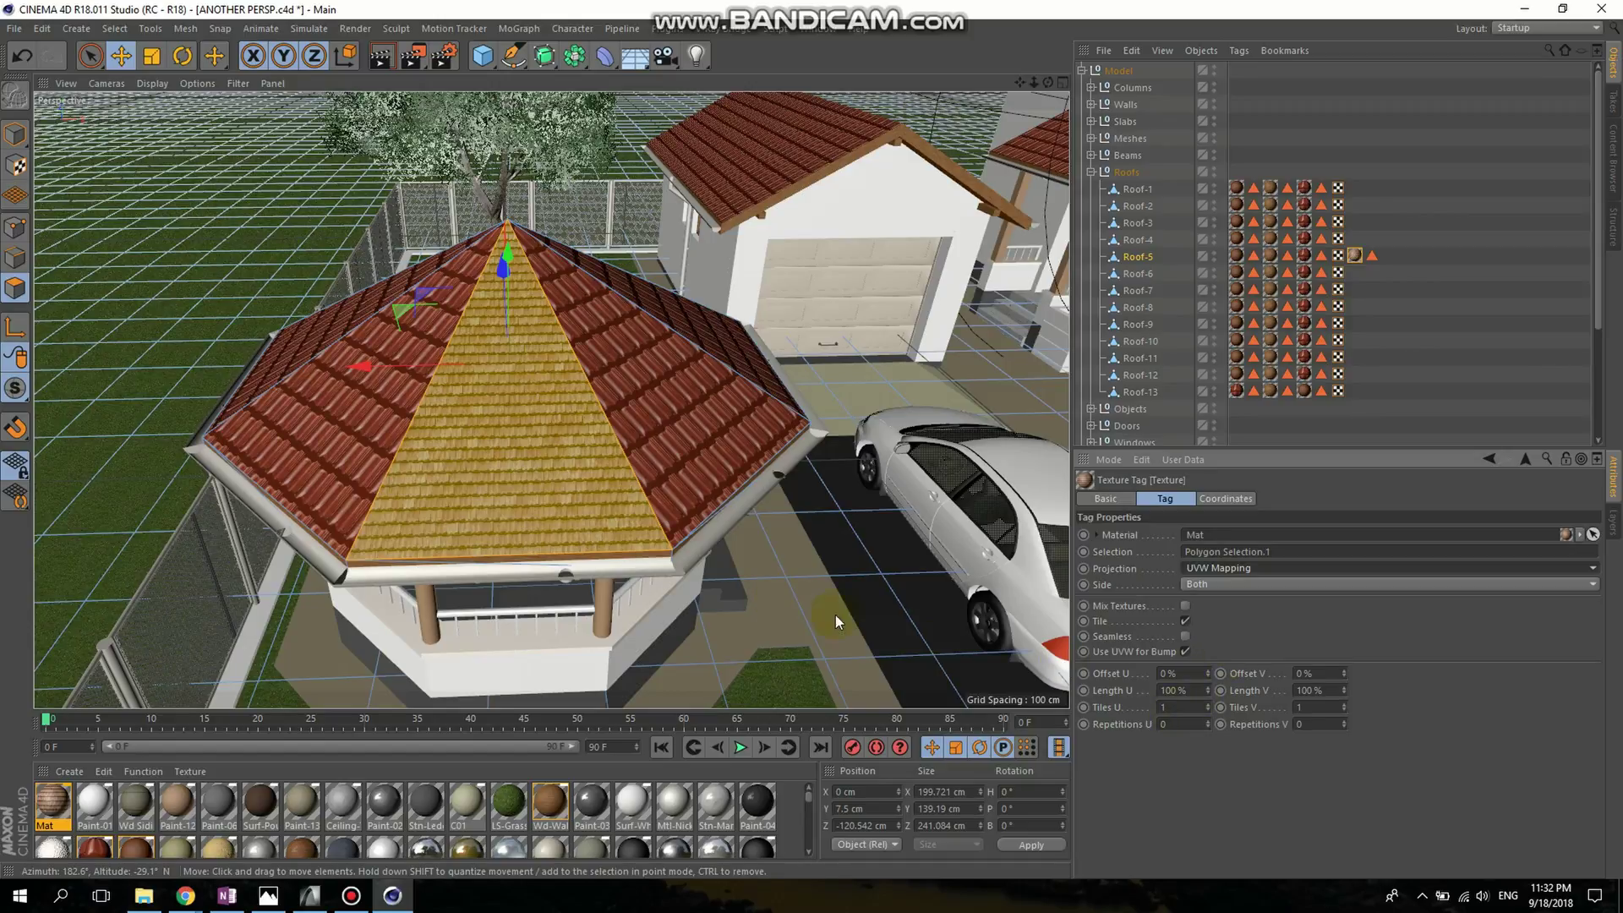
- Set the tag's Tiles U and Tiles V to 0.5 and check the enlarged roof tiles
double_click(1188, 705)
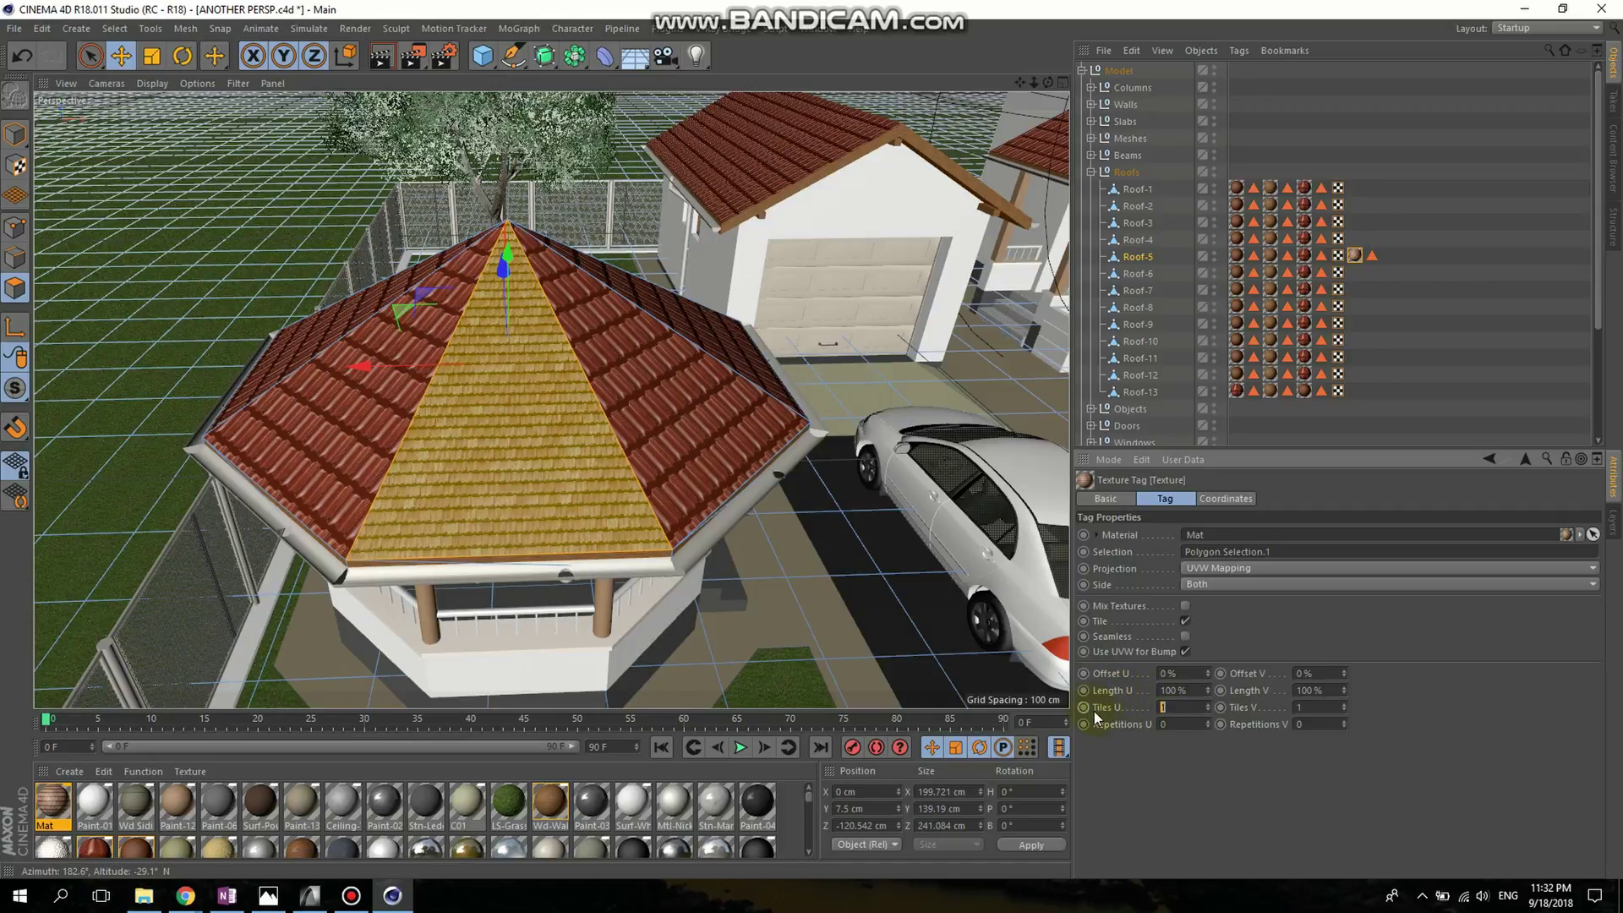
text(0.5)
double_click(1310, 706)
text(.5)
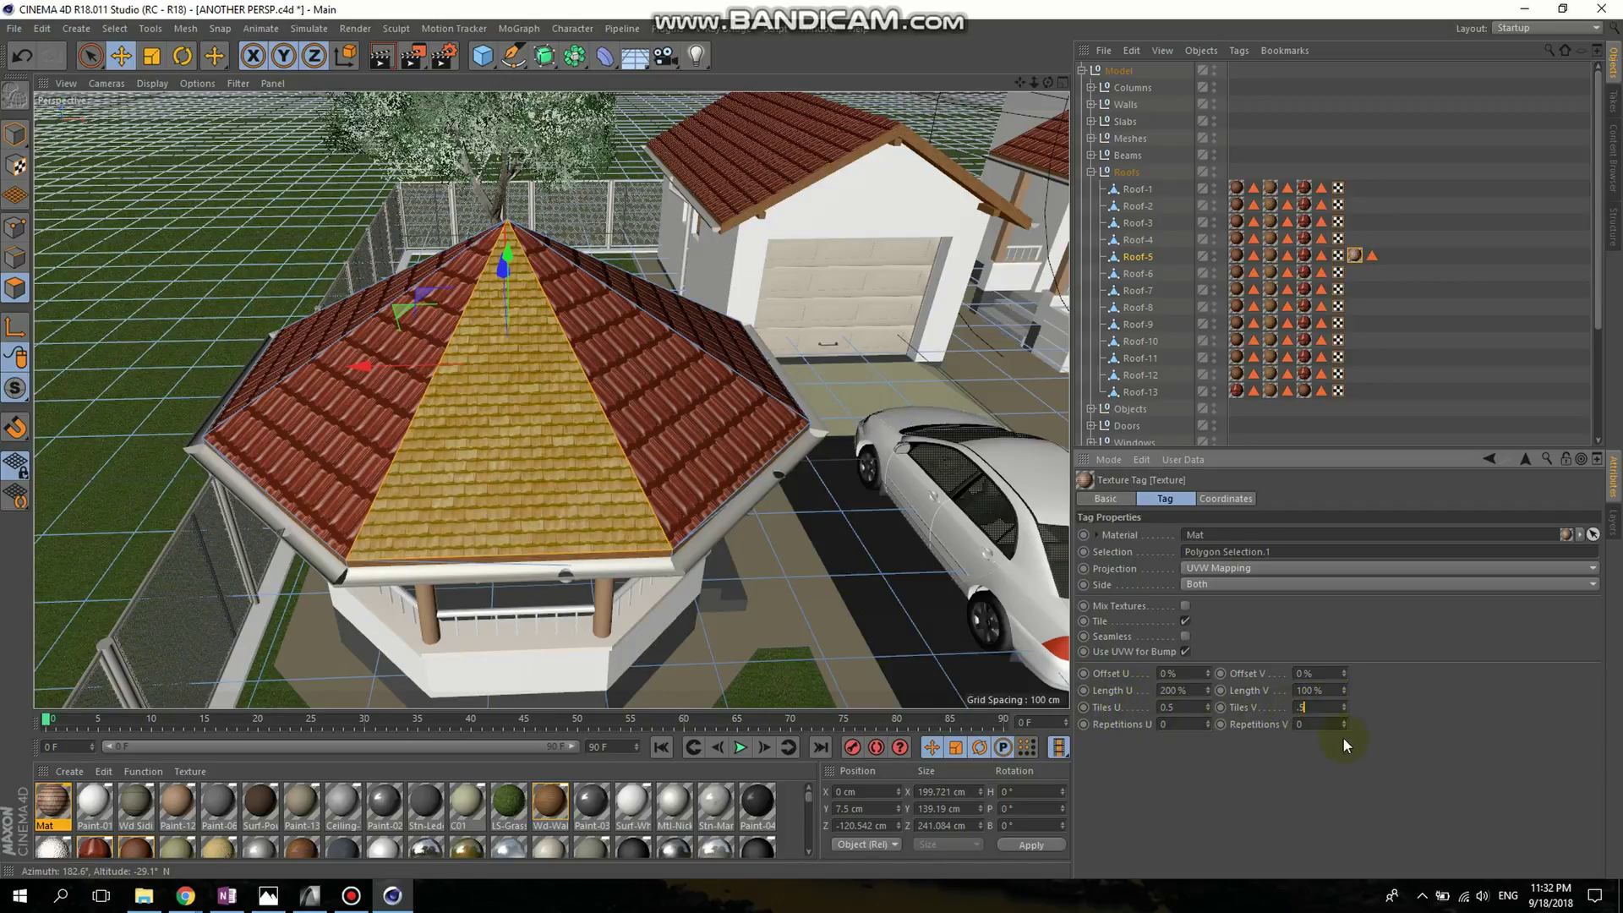
key(Return)
scroll(411, 482, up, 2)
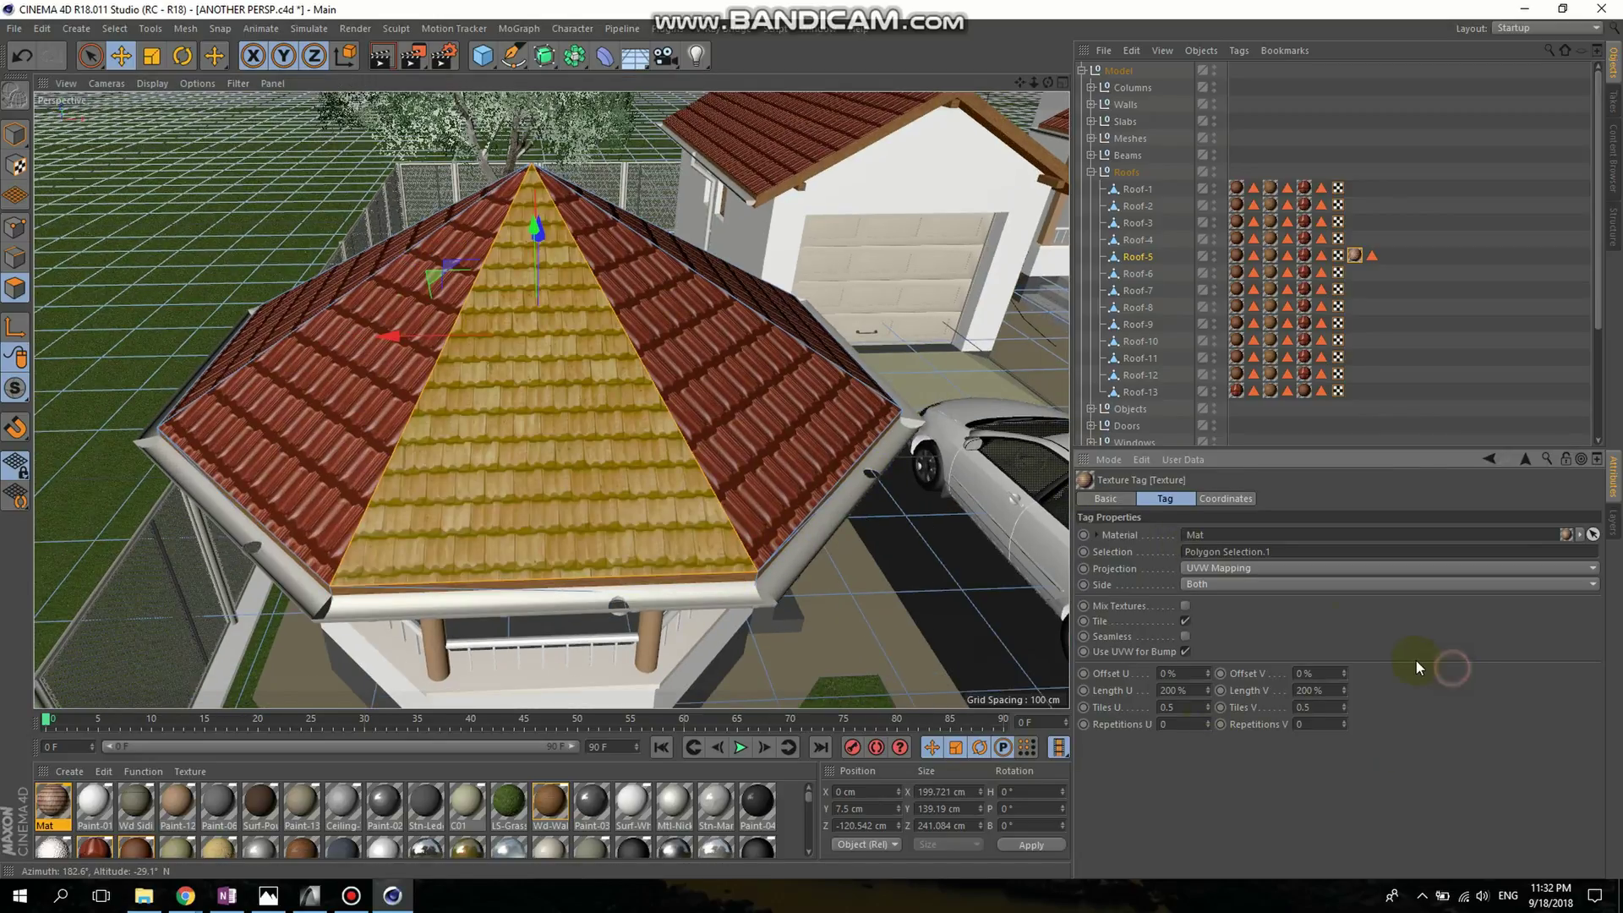
click(1492, 245)
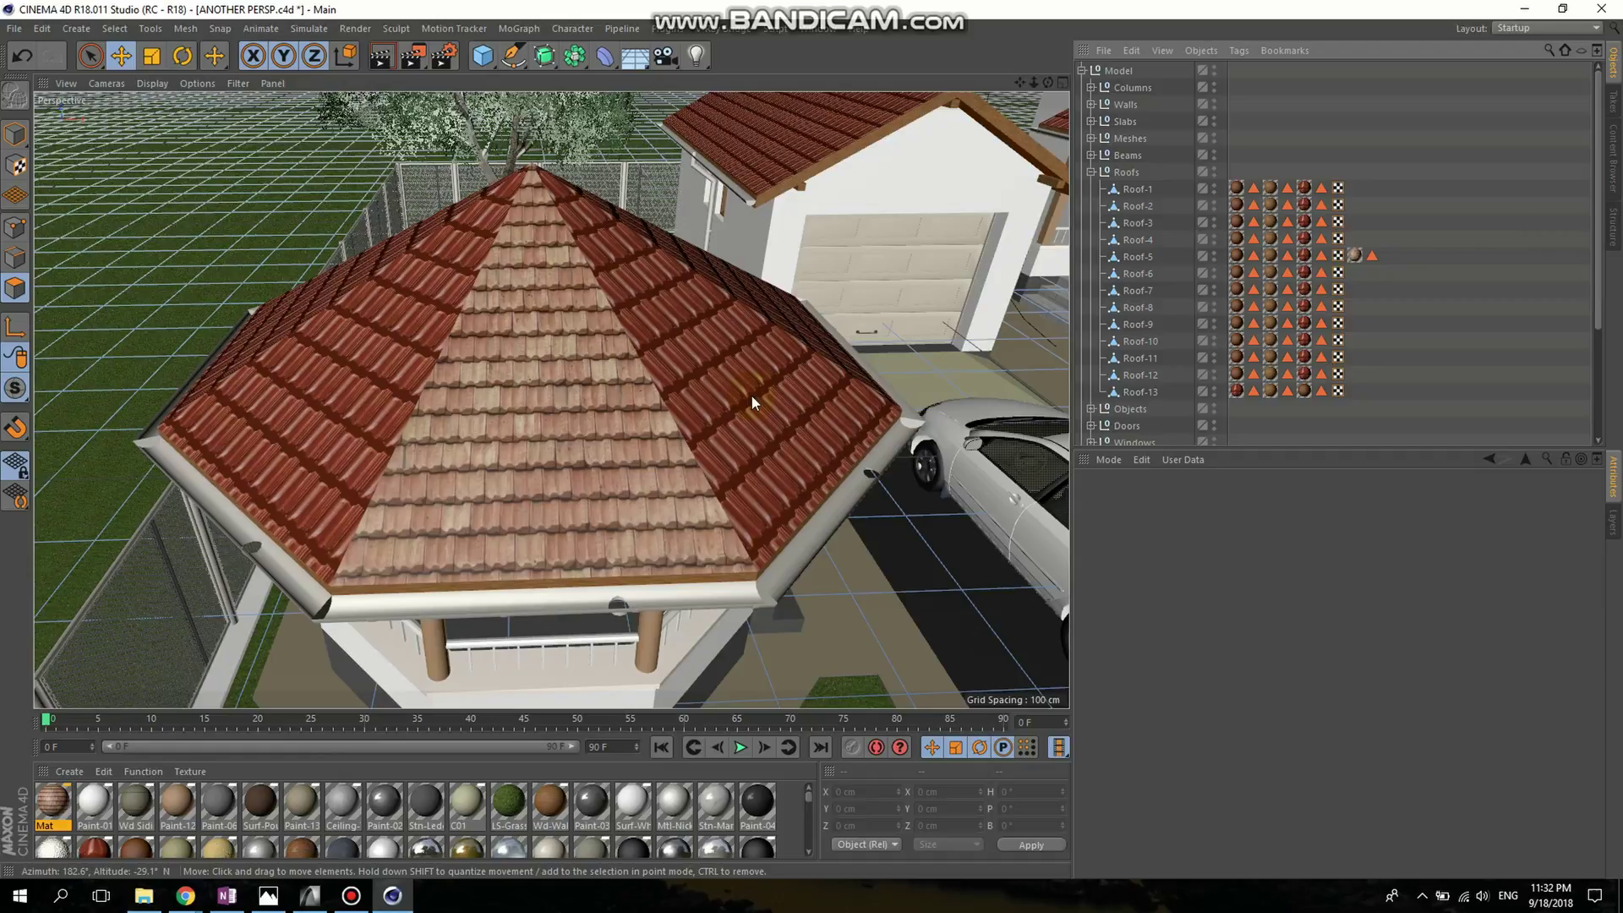
click(546, 392)
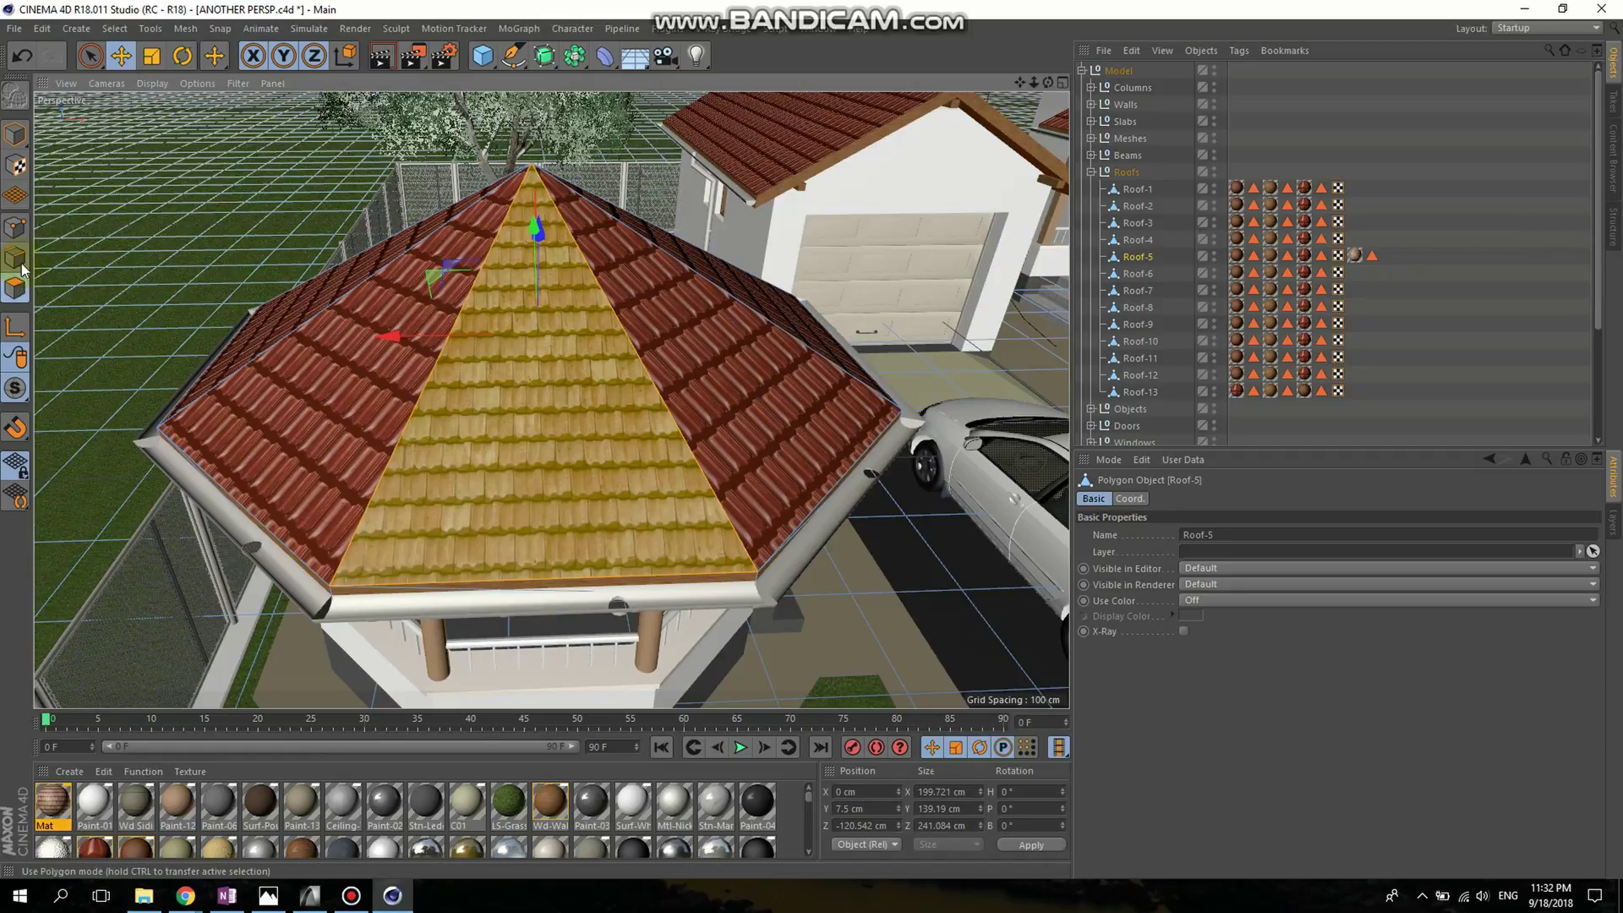
- Apply Mat to the left roof face and set its Tiles U to 0.5
click(301, 372)
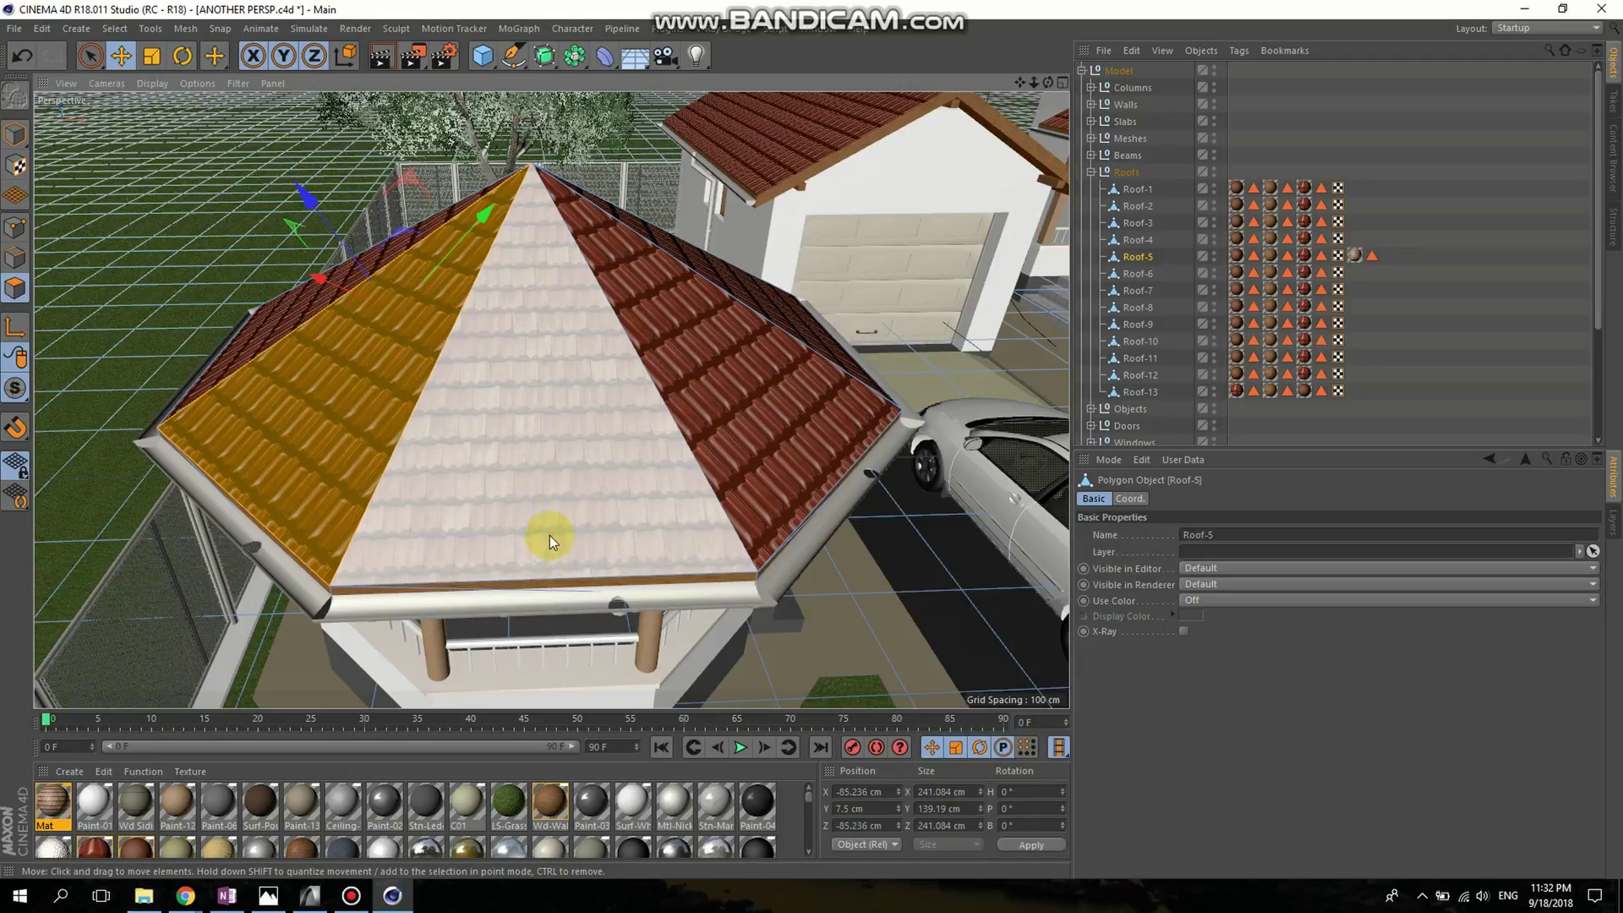
alt+drag(549, 535, 606, 497)
alt+drag(505, 461, 279, 725)
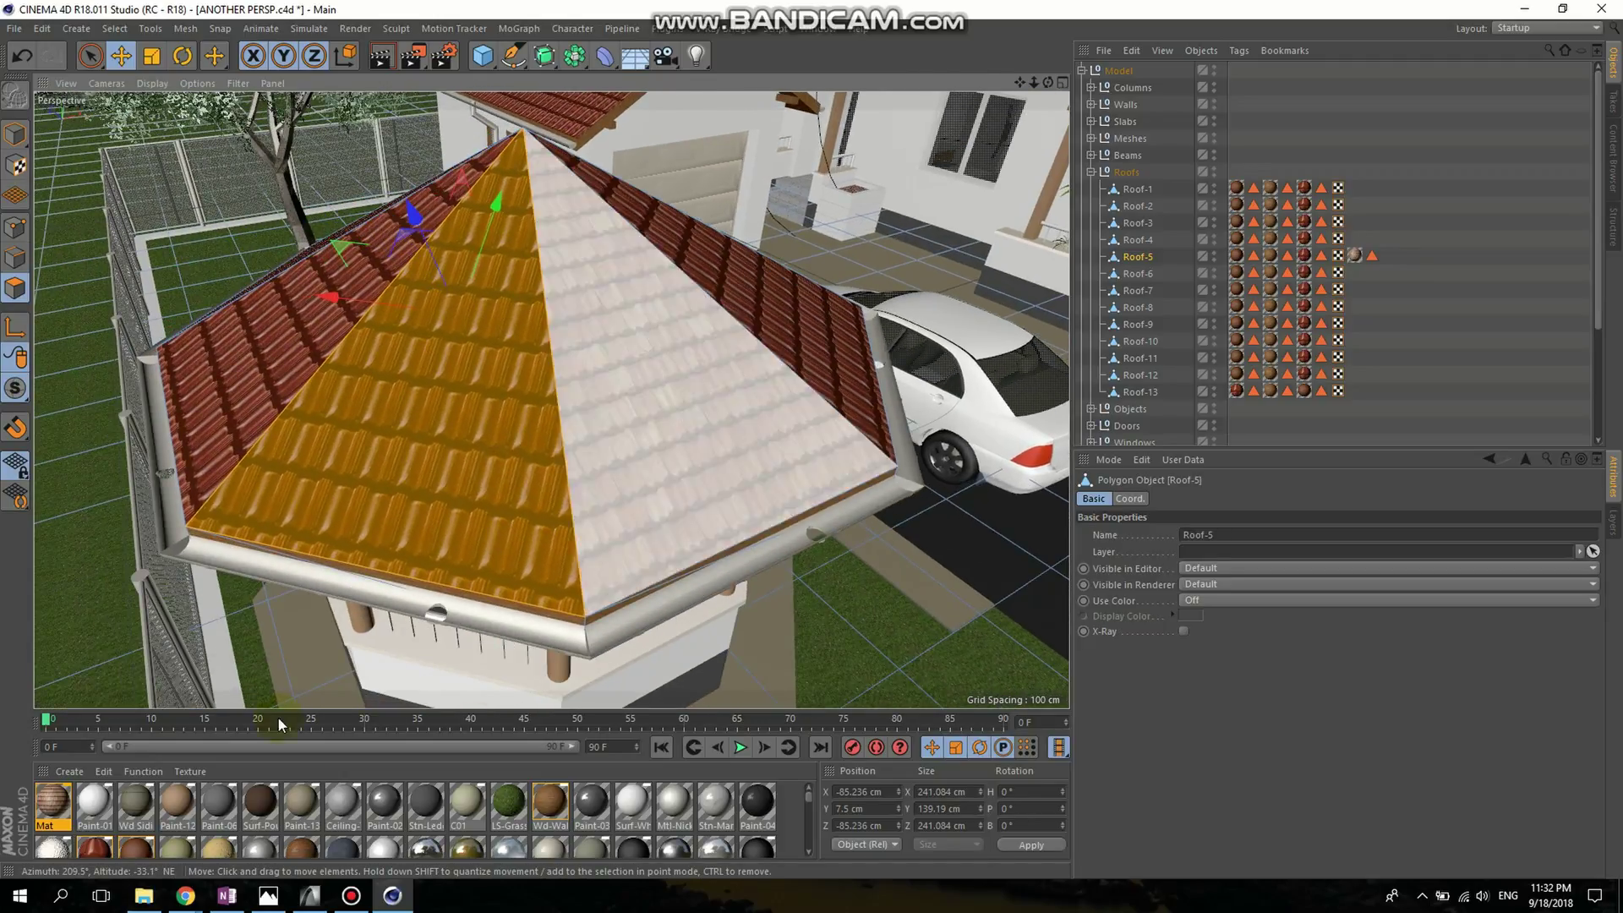
drag(53, 802, 478, 421)
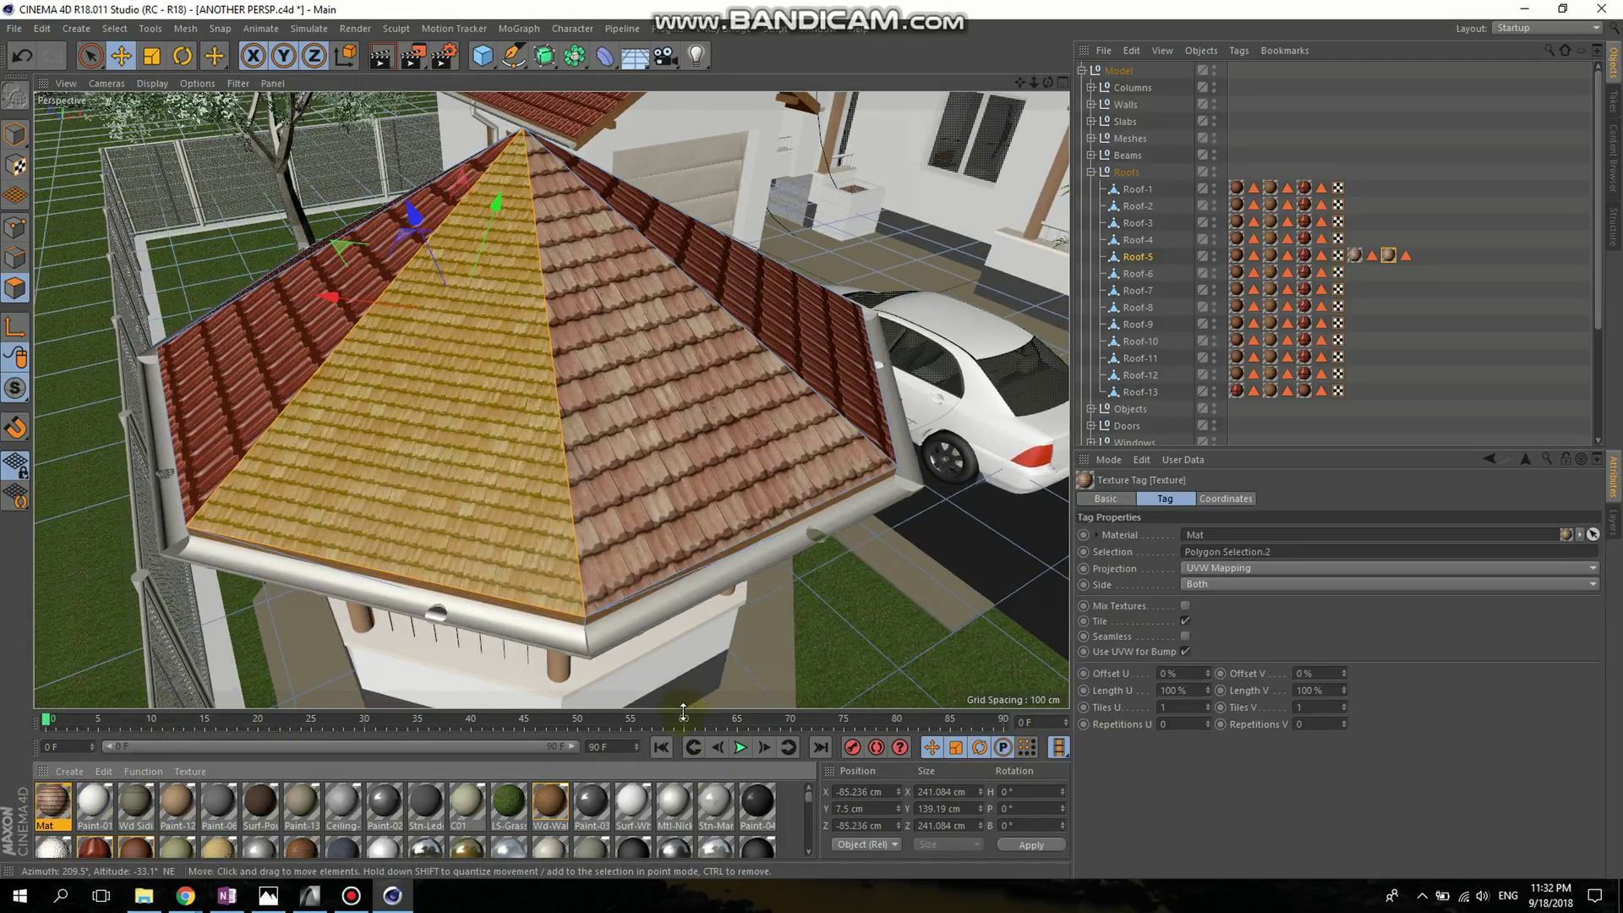
click(1171, 708)
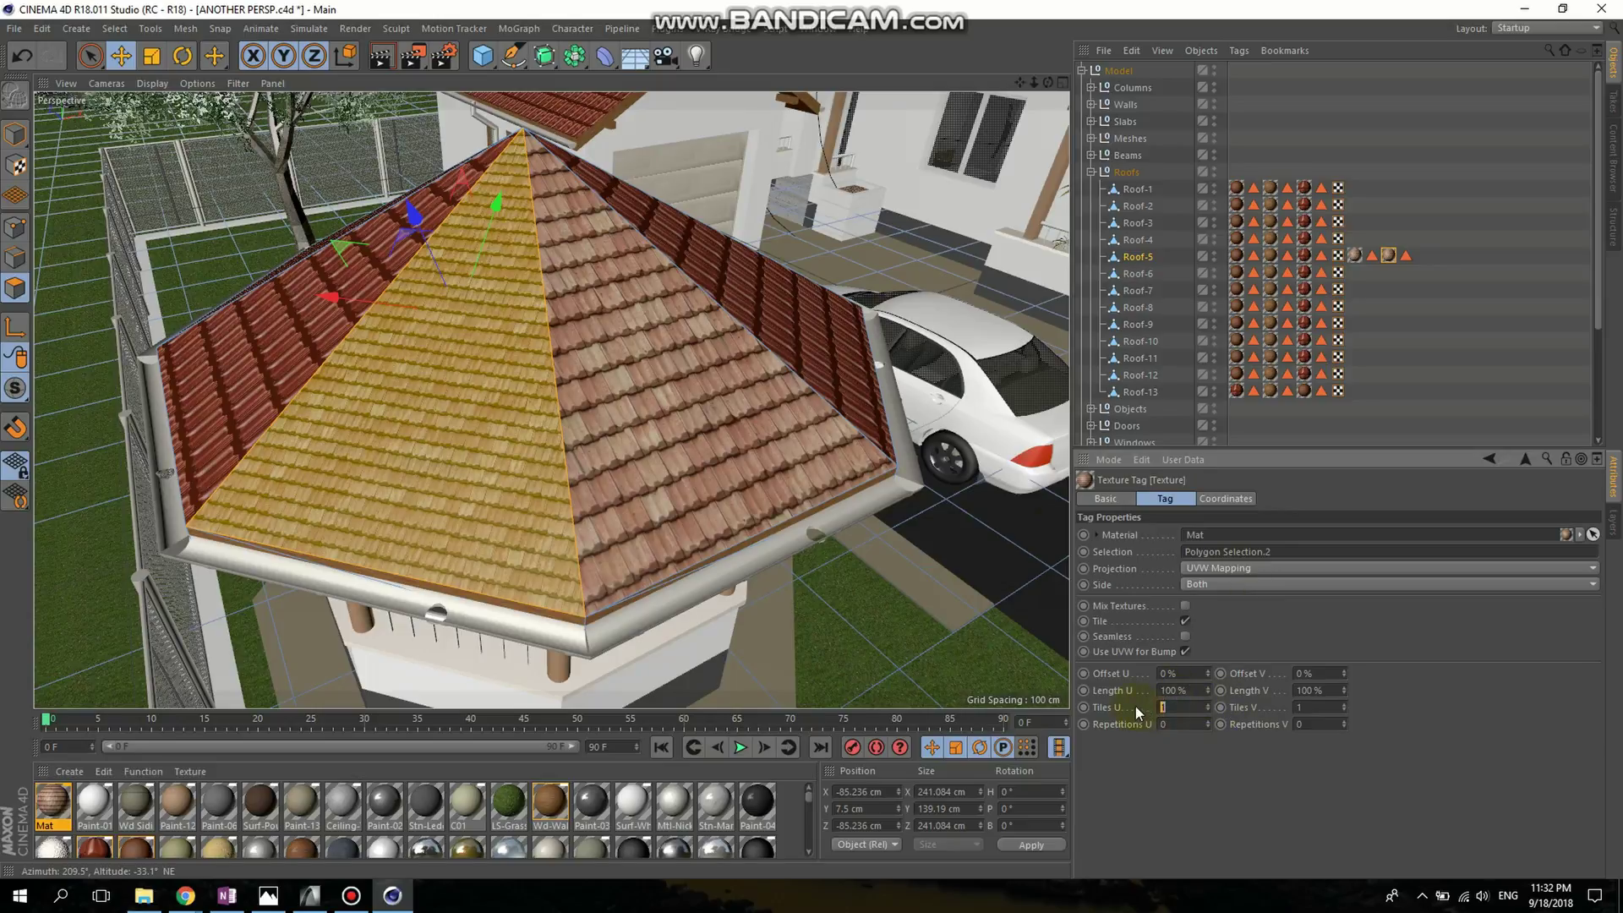
text(.5)
click(1298, 708)
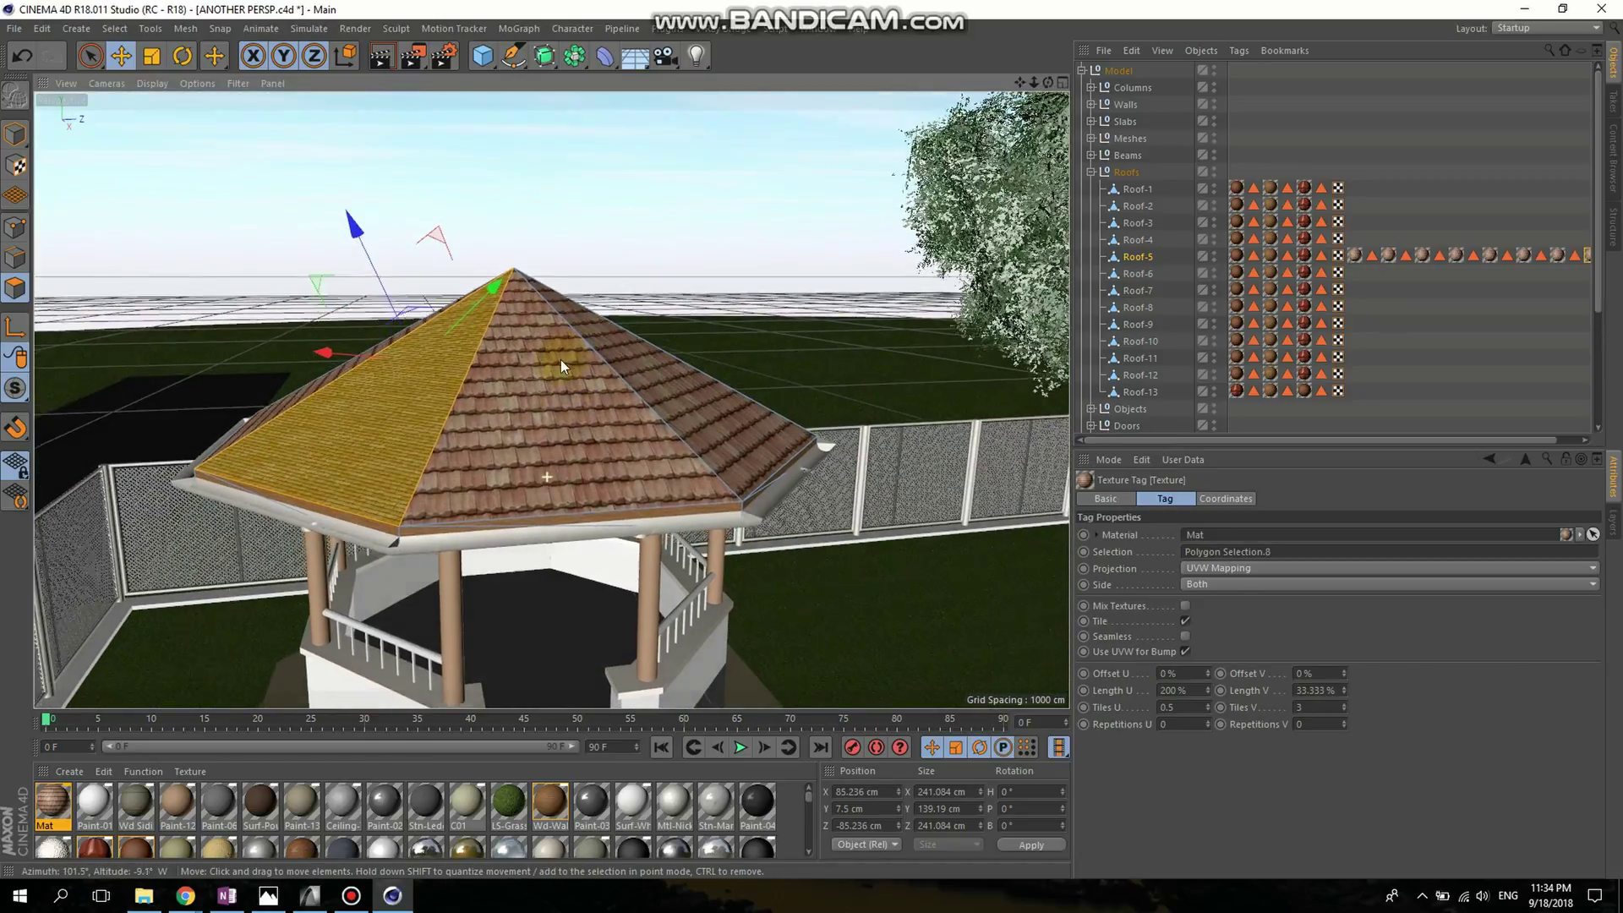
- Reselect Roof-5 and orbit closer over the remaining untextured roof face
alt+drag(560, 358, 549, 366)
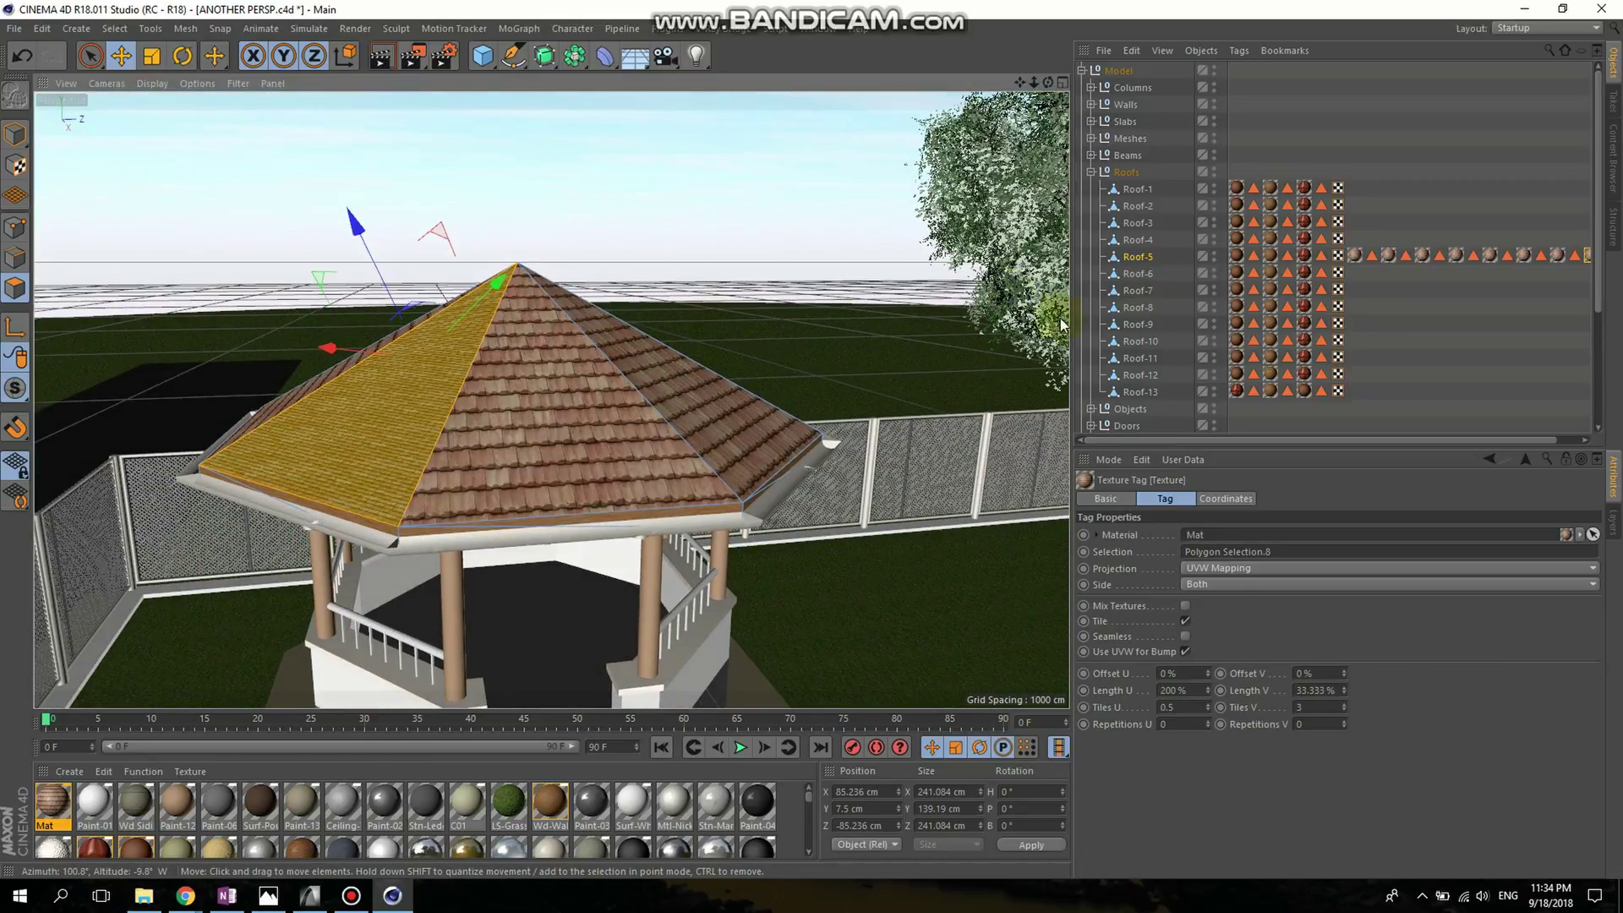
click(1297, 130)
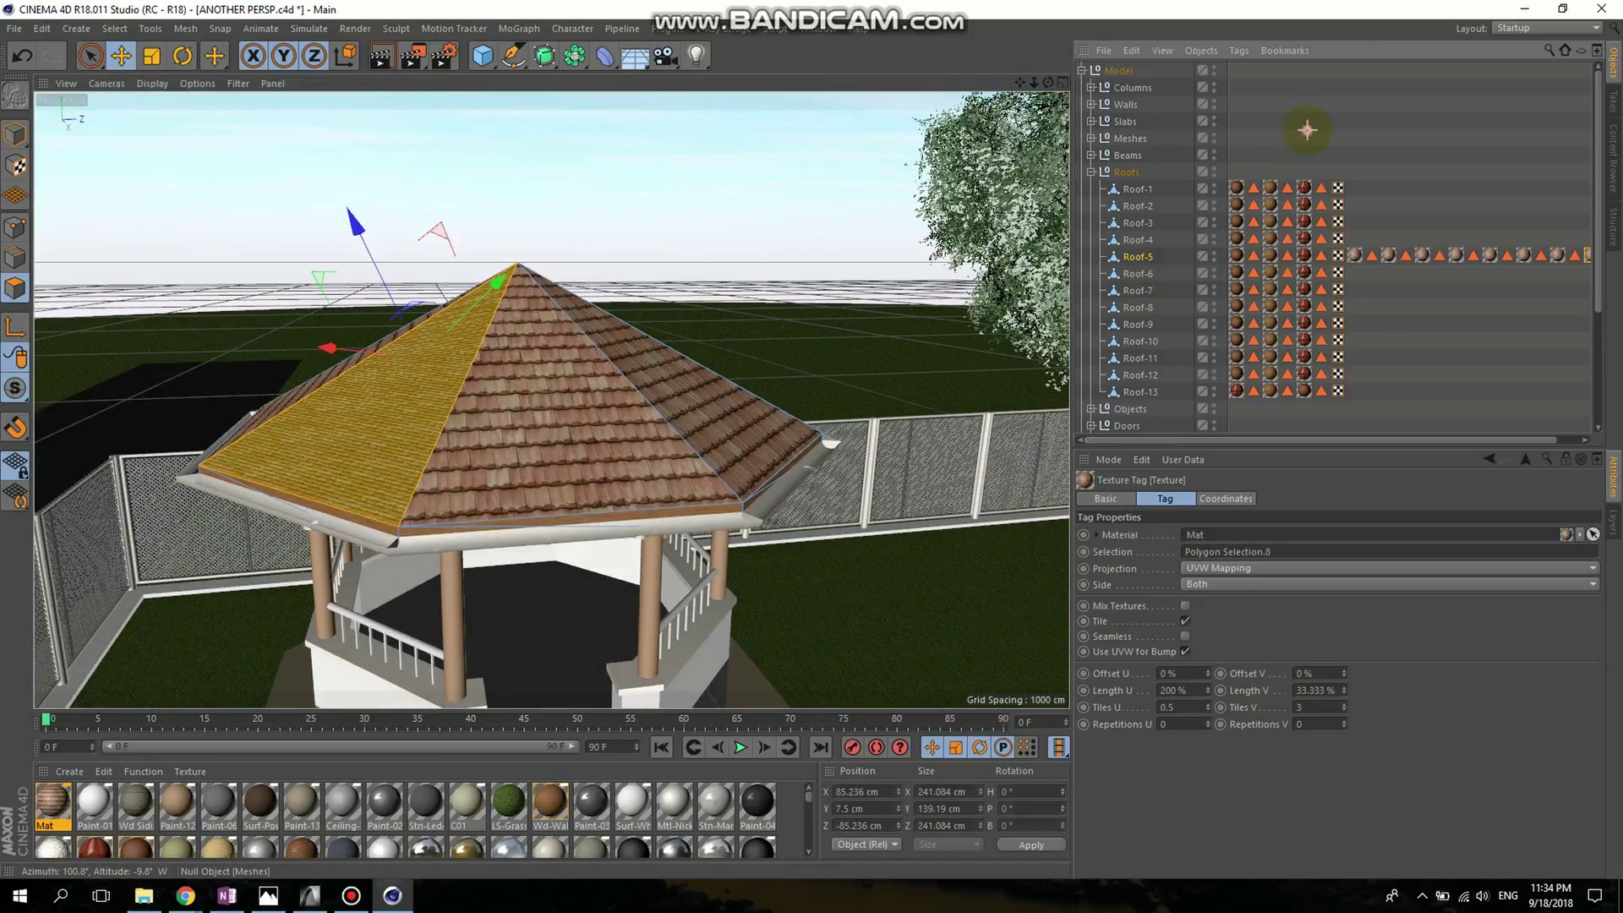
click(369, 424)
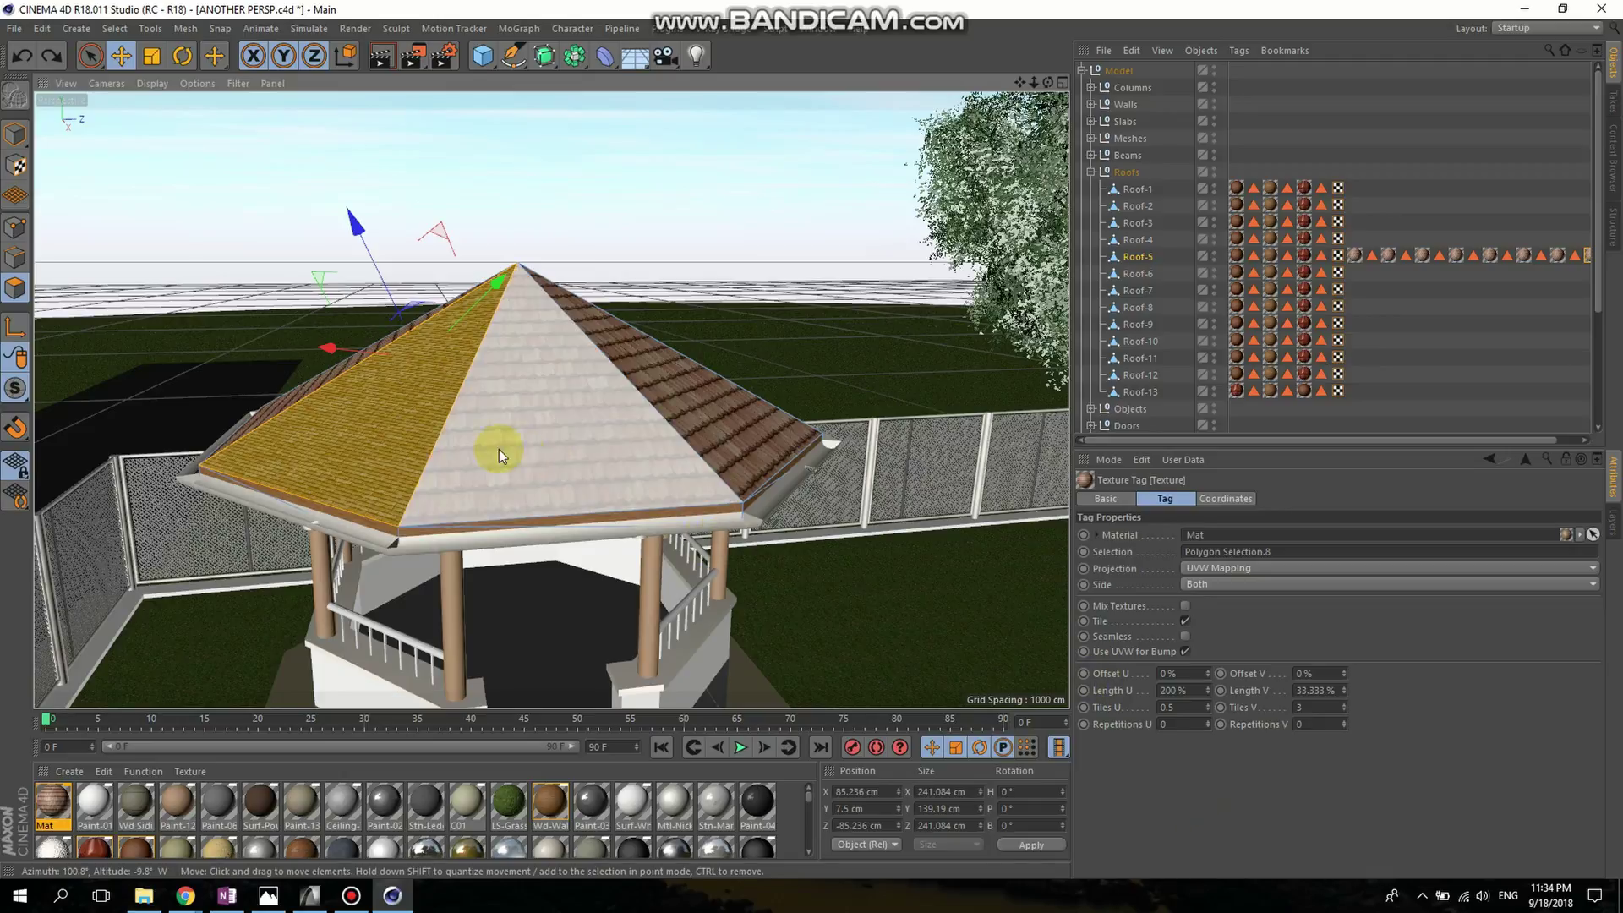
scroll(497, 572, up, 5)
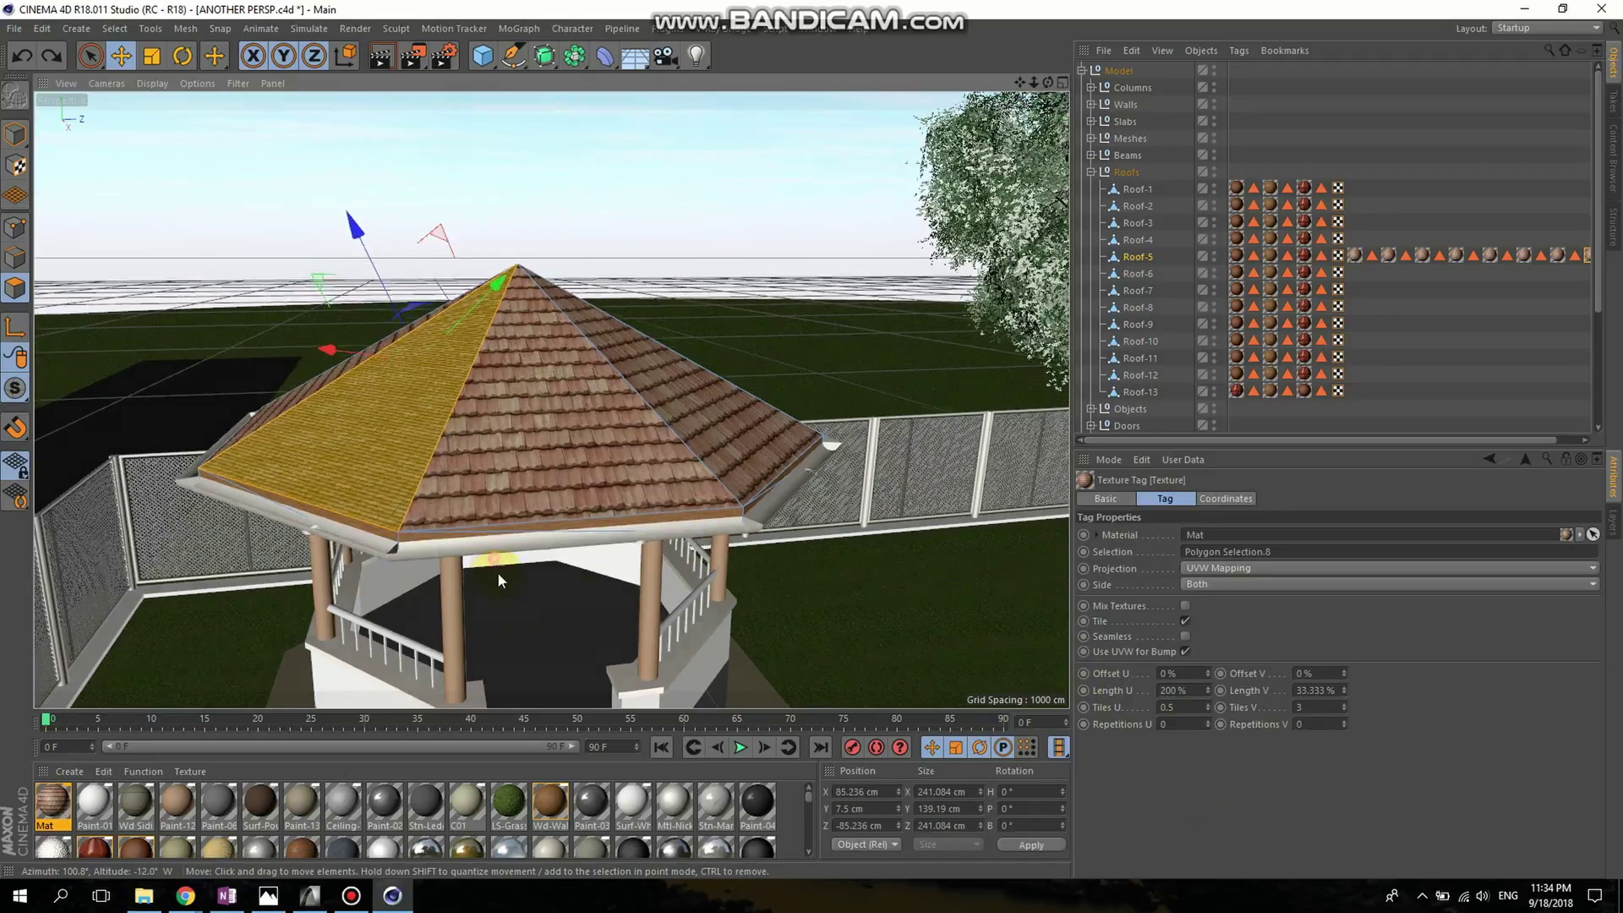
alt+drag(497, 572, 762, 600)
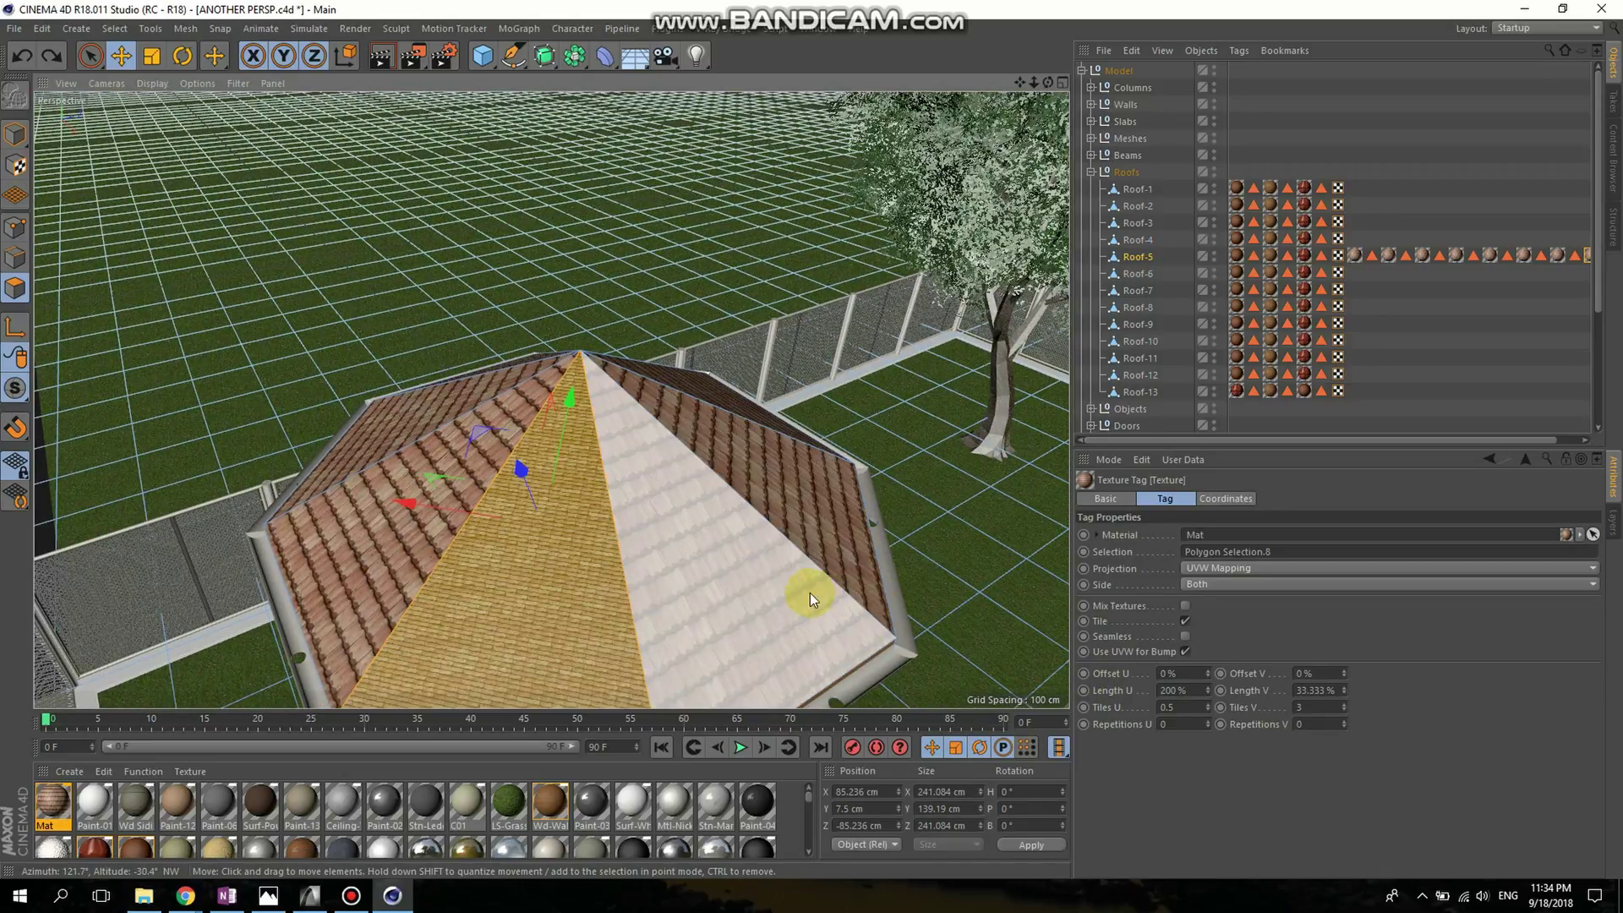
scroll(780, 429, down, 3)
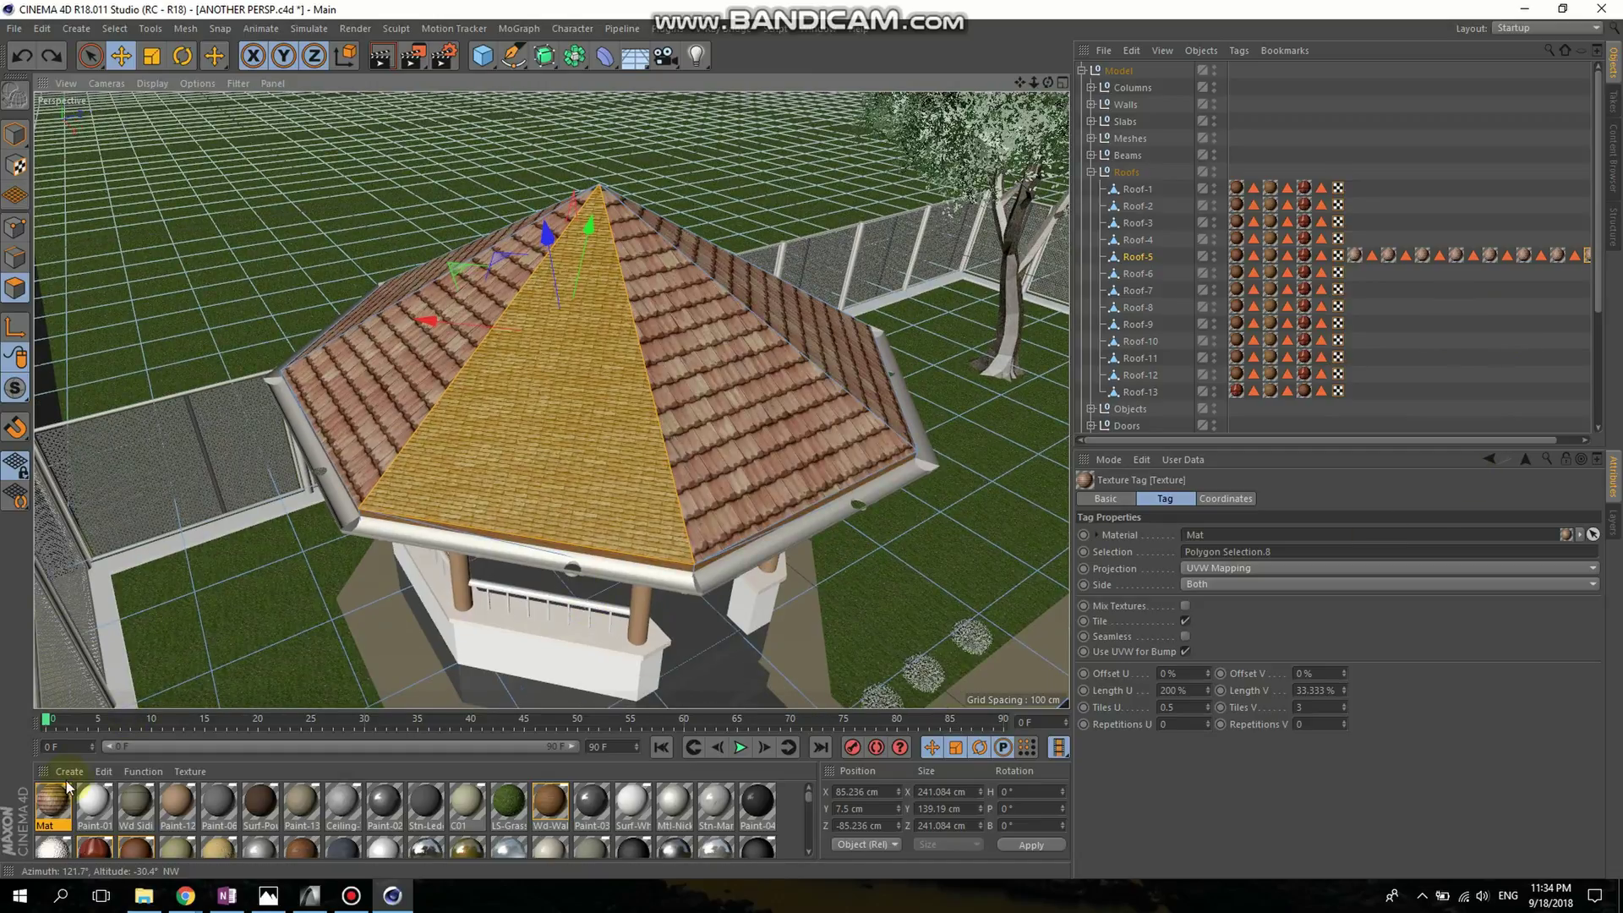
- Apply Mat to that face with Tiles U and V at 0.5, then deselect to review
drag(52, 801, 551, 394)
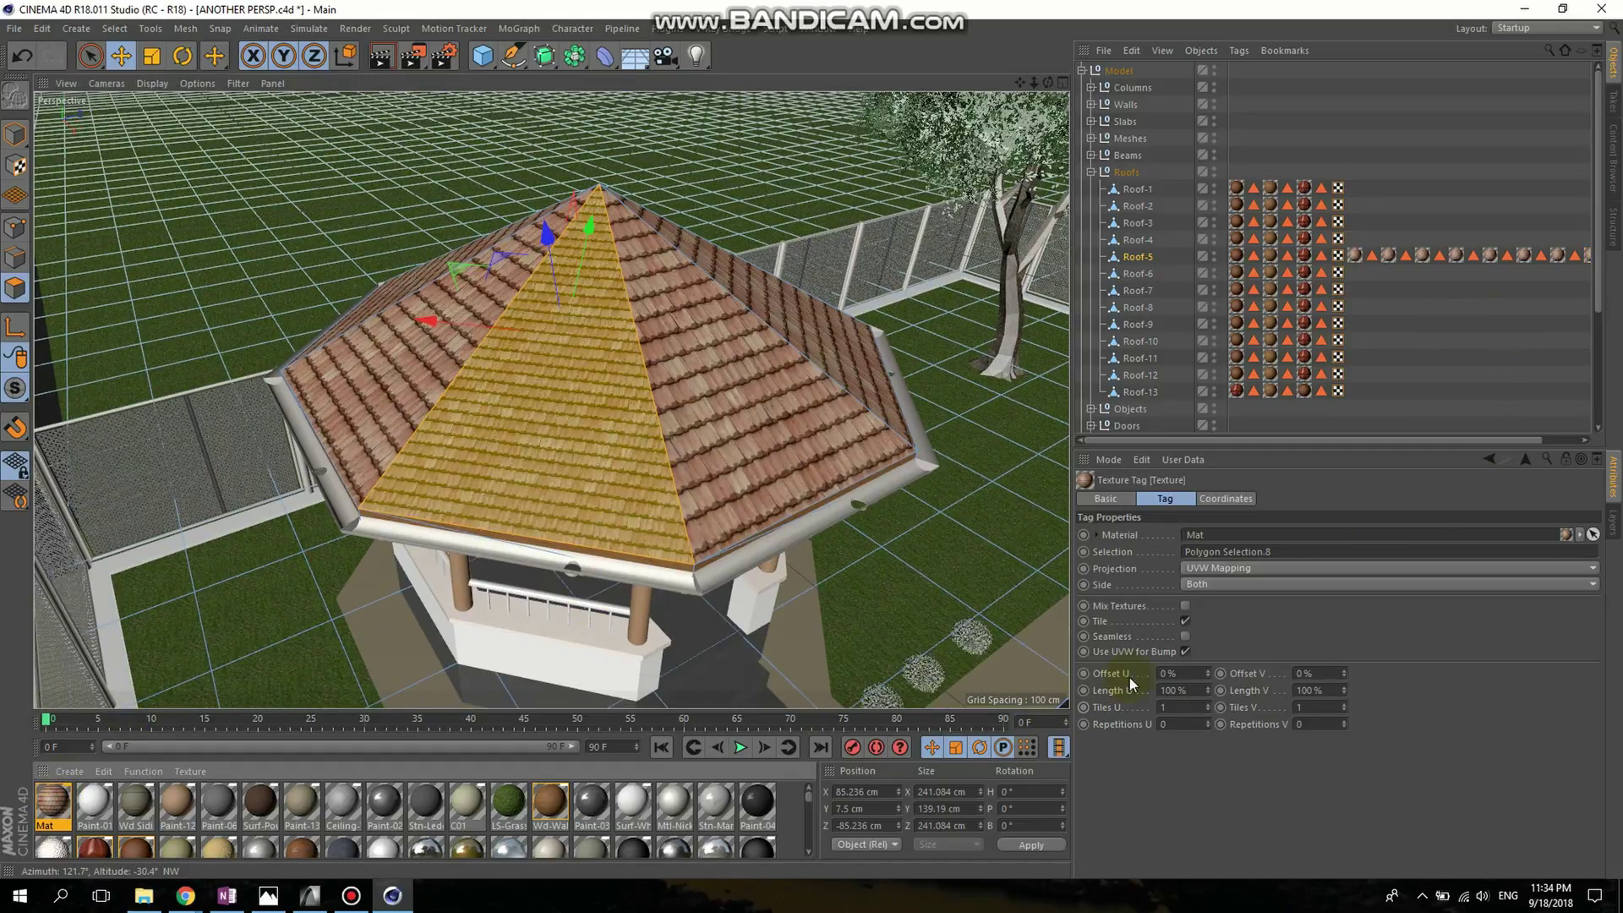
click(1166, 708)
text(.)
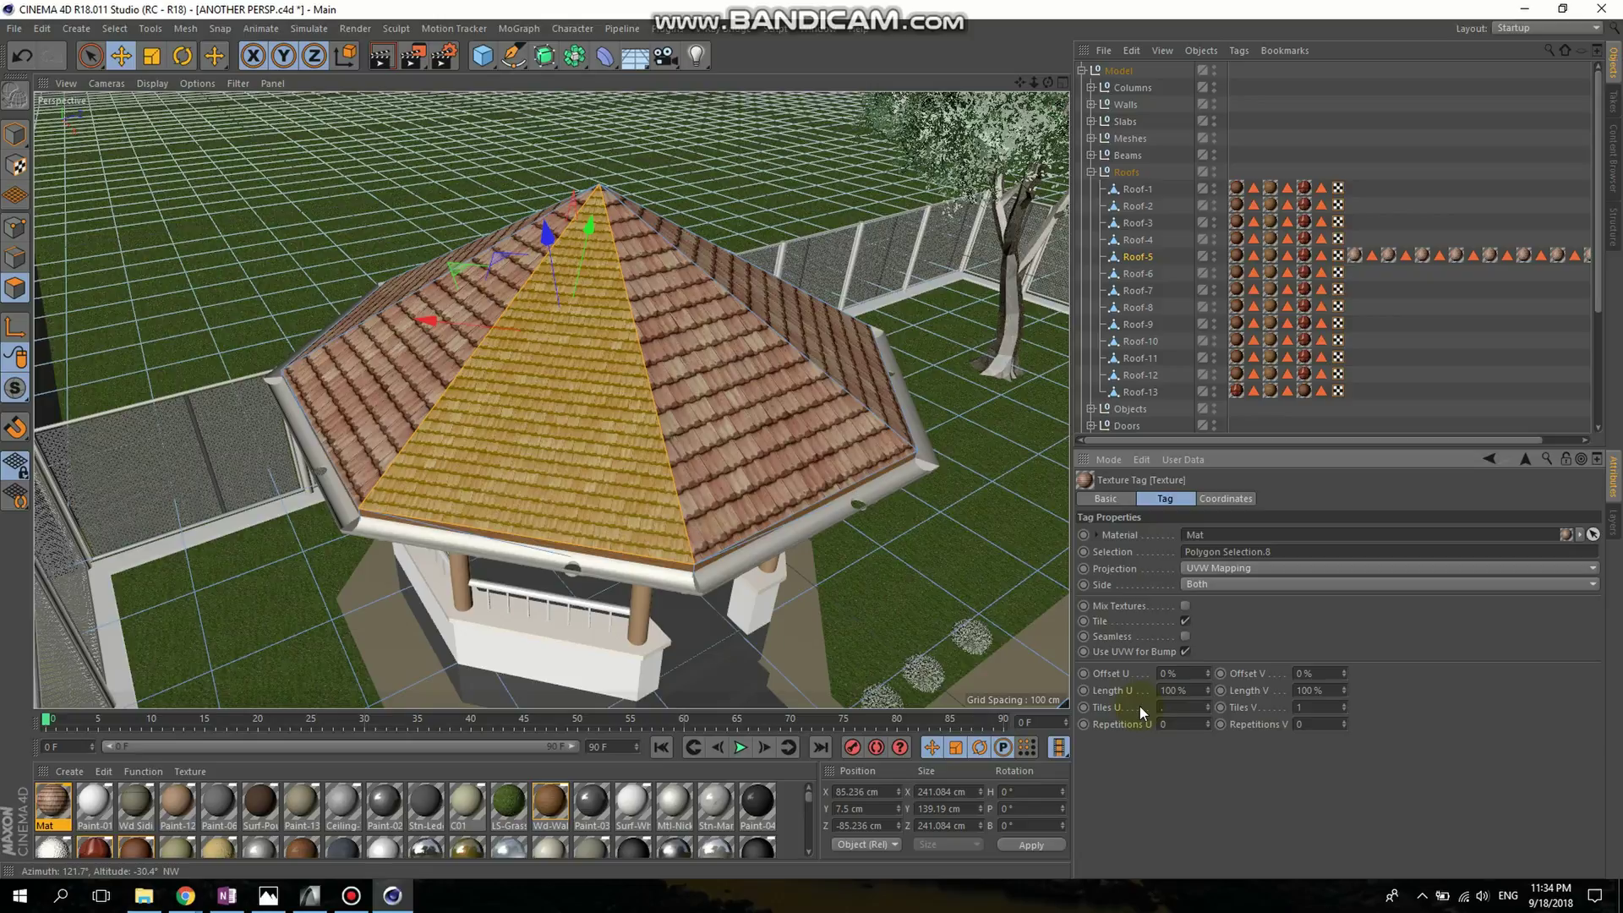
text(5)
click(1298, 708)
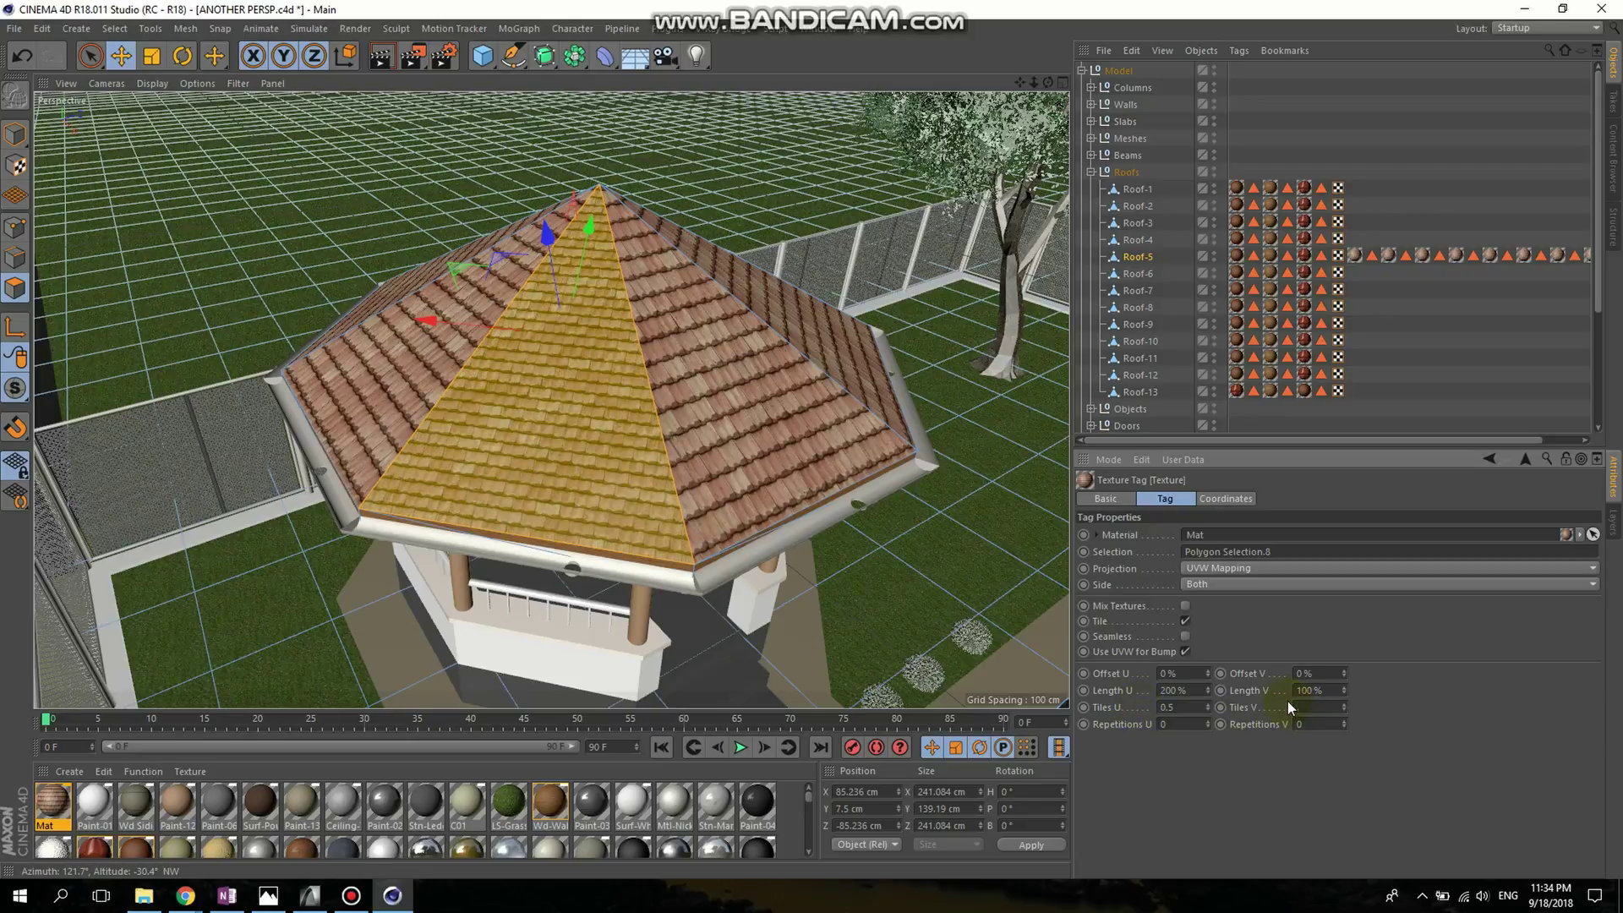
text(.5)
key(Return)
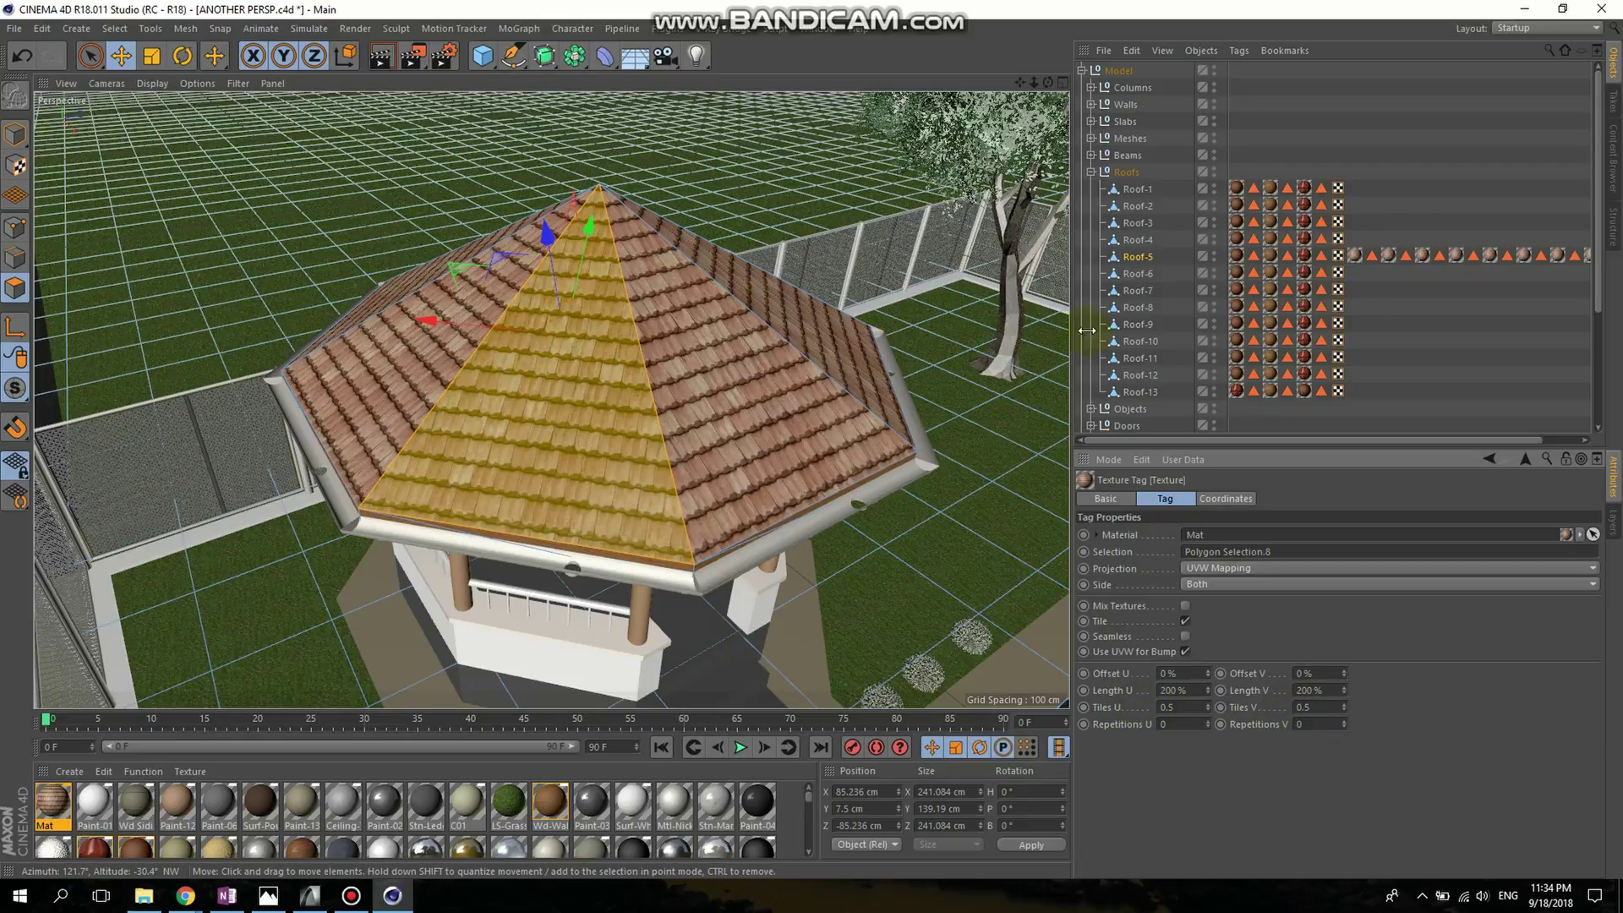
click(1395, 176)
alt+drag(641, 434, 513, 388)
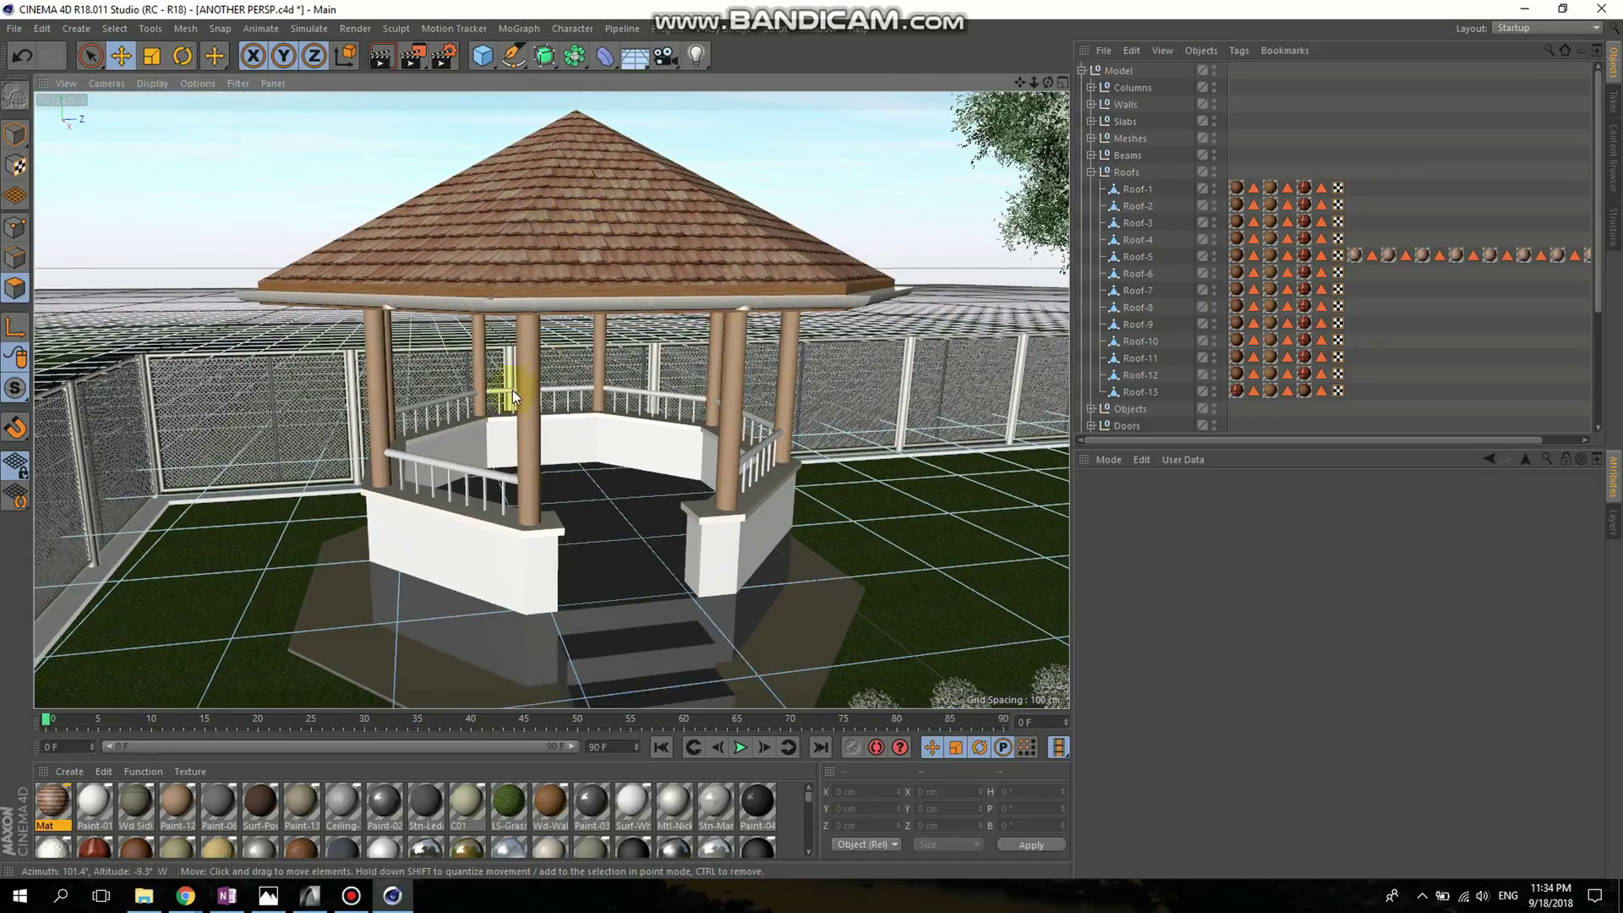
- Add a second default grey material, Mat.1, in the Material Manager
alt+drag(538, 522, 619, 524)
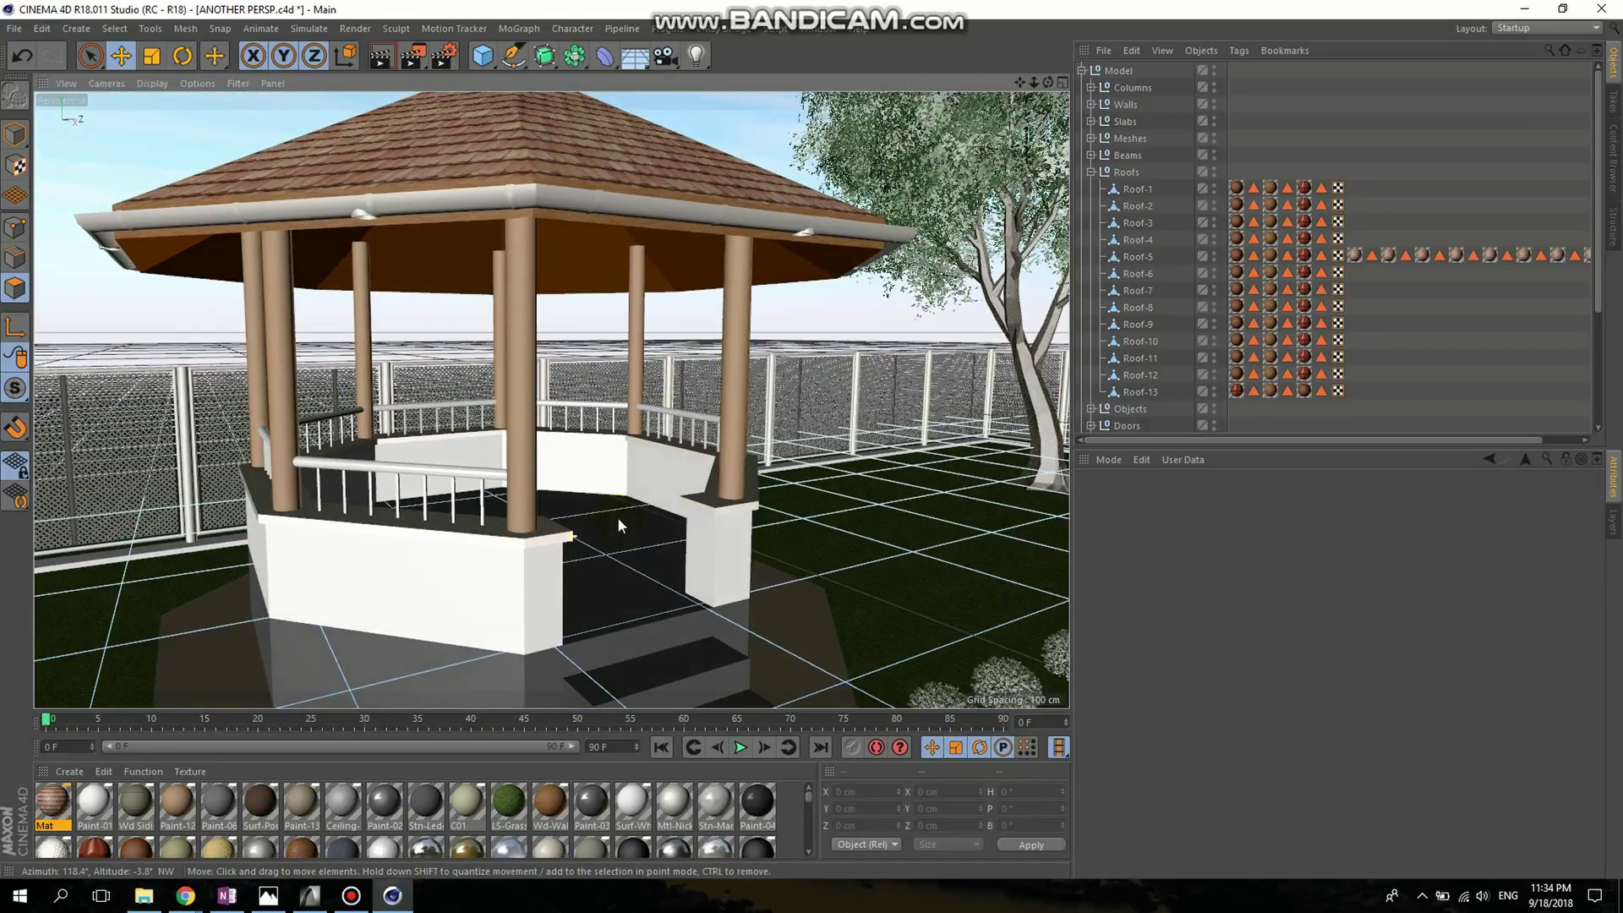
click(70, 771)
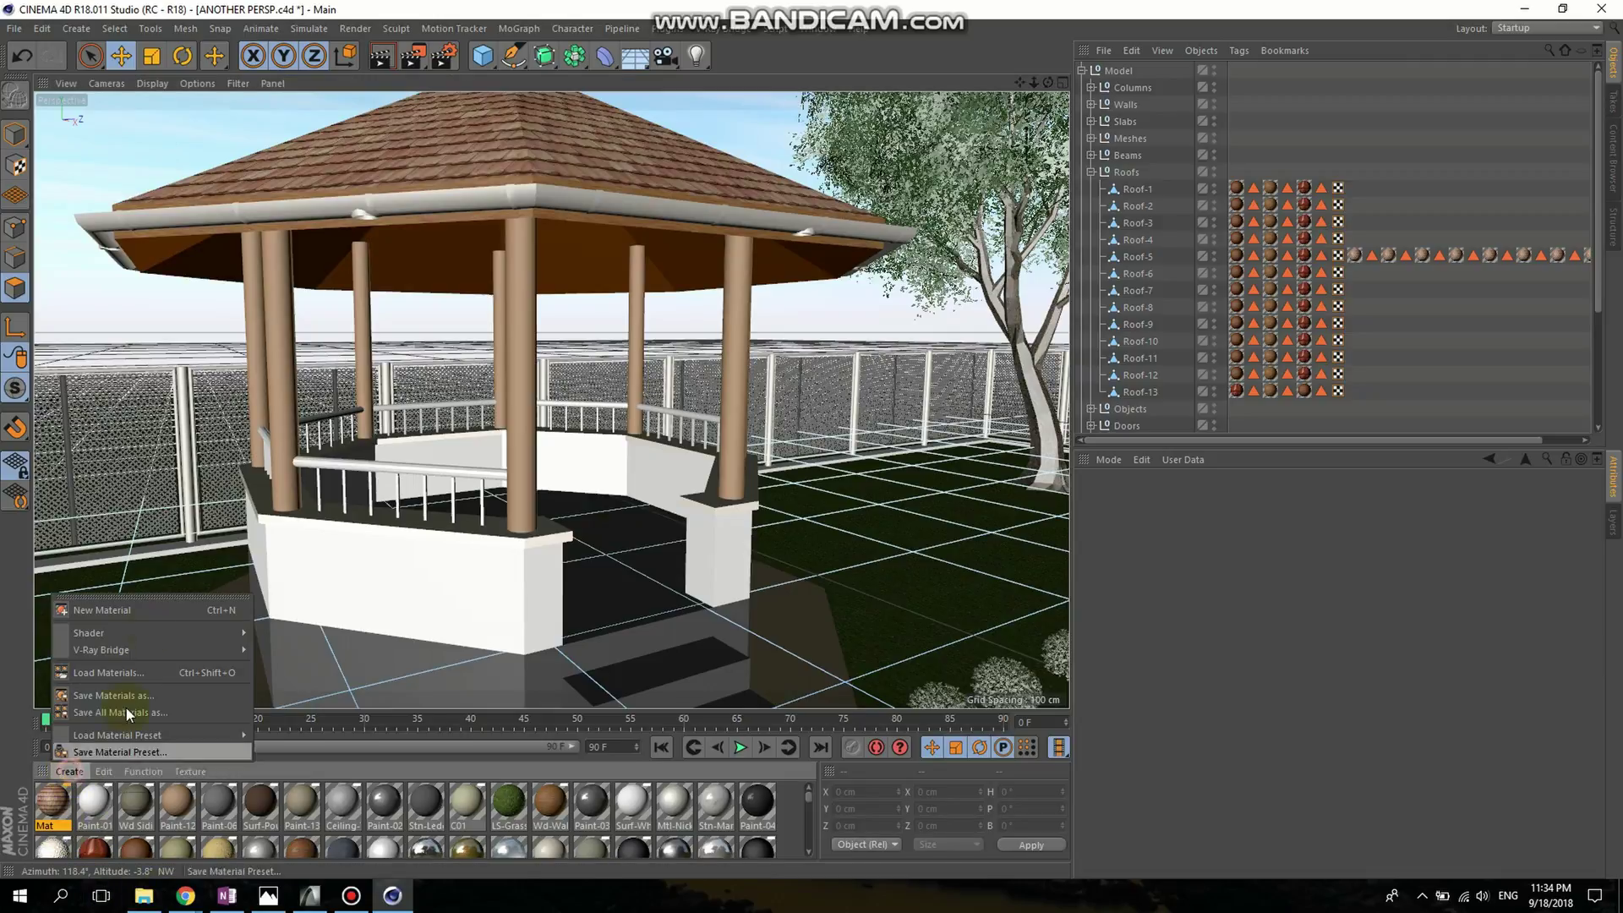
click(101, 609)
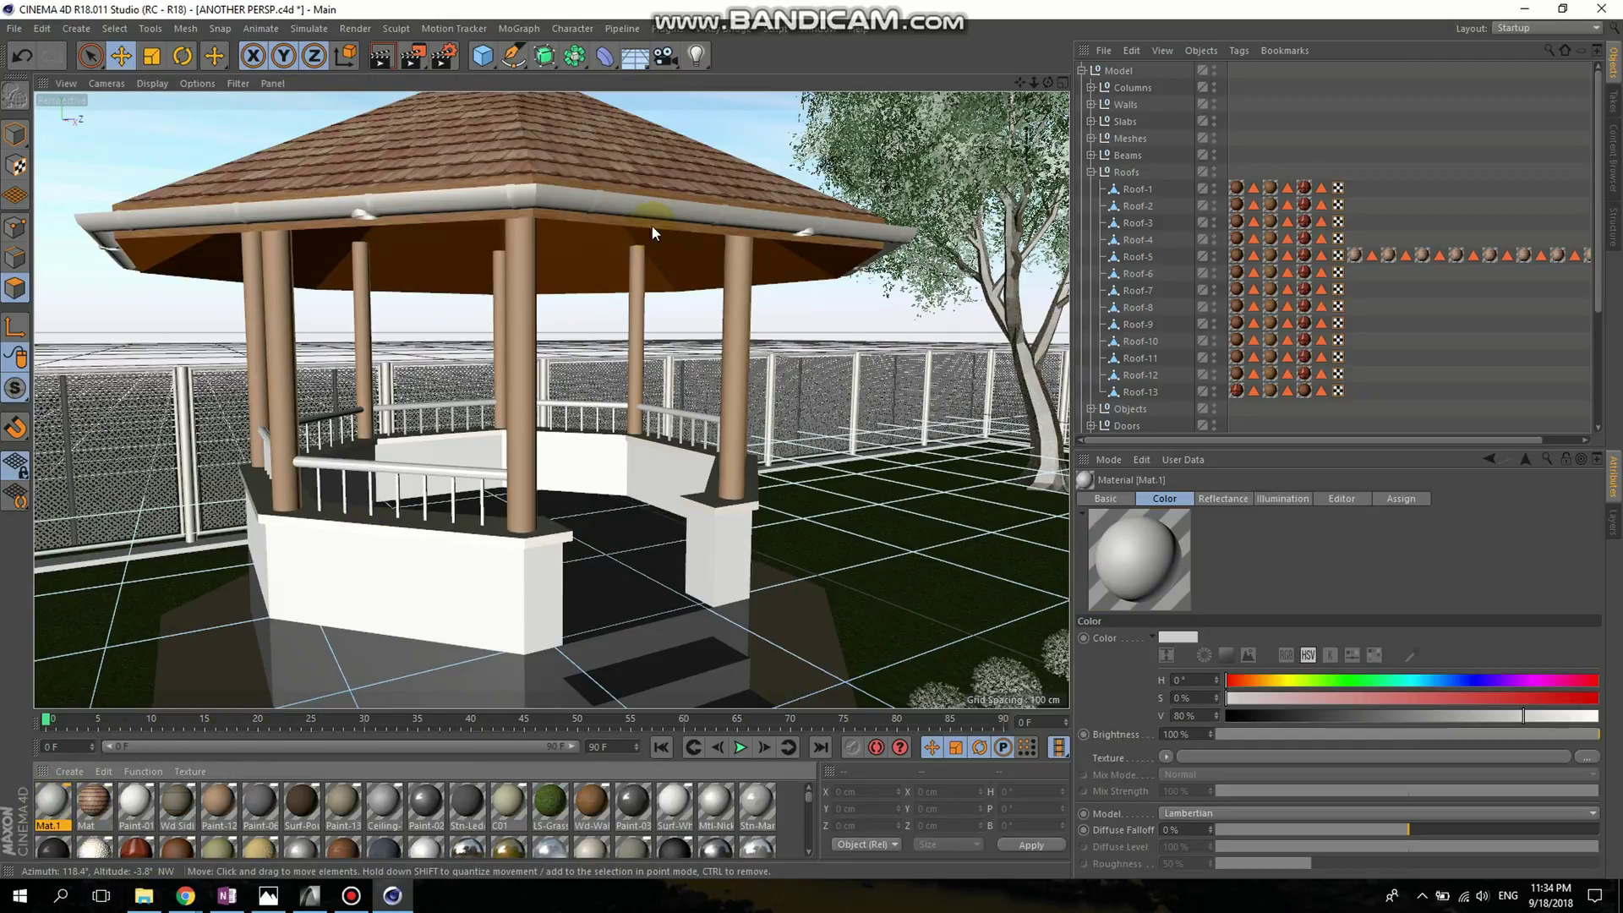
- Open Mat.1 in the Material Editor and choose Load Image for its colour texture
double_click(53, 805)
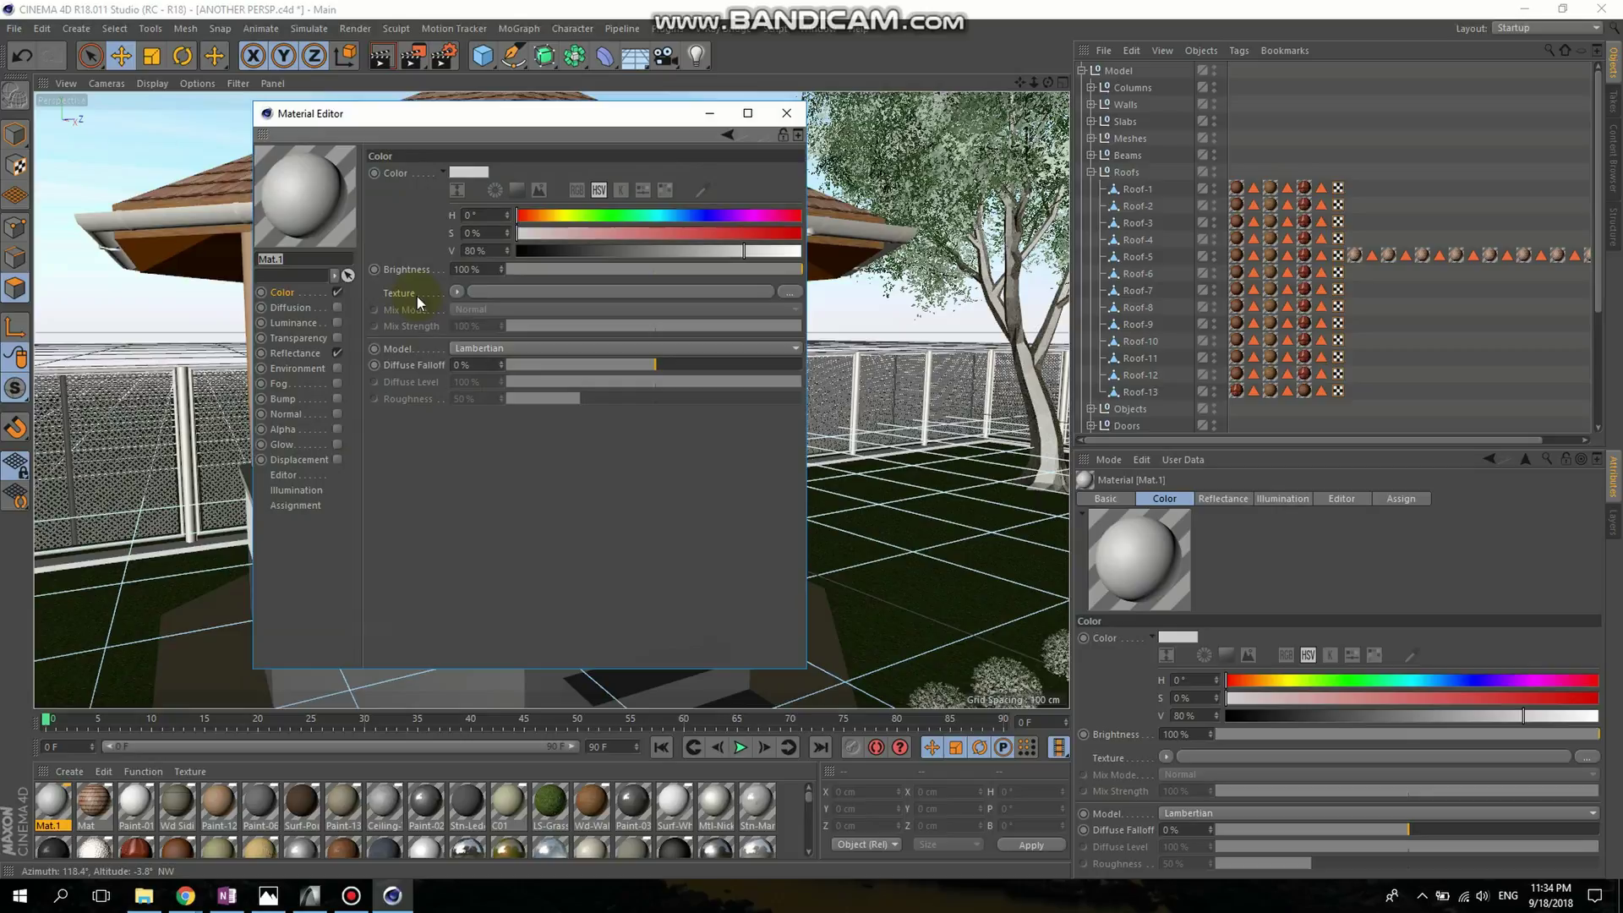
click(457, 293)
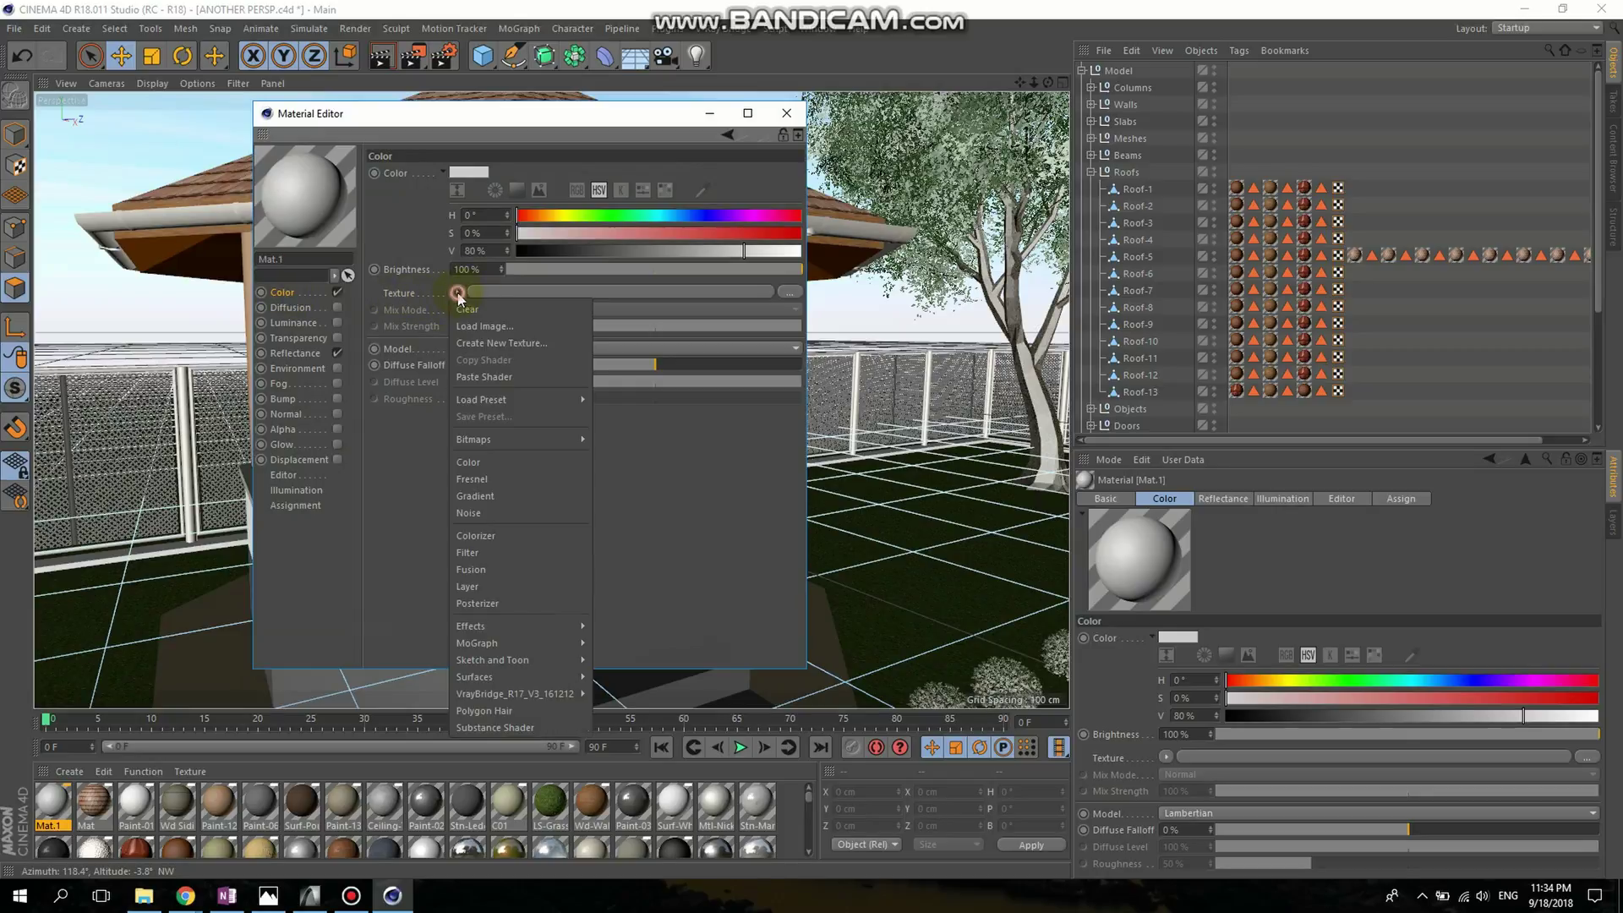
click(500, 328)
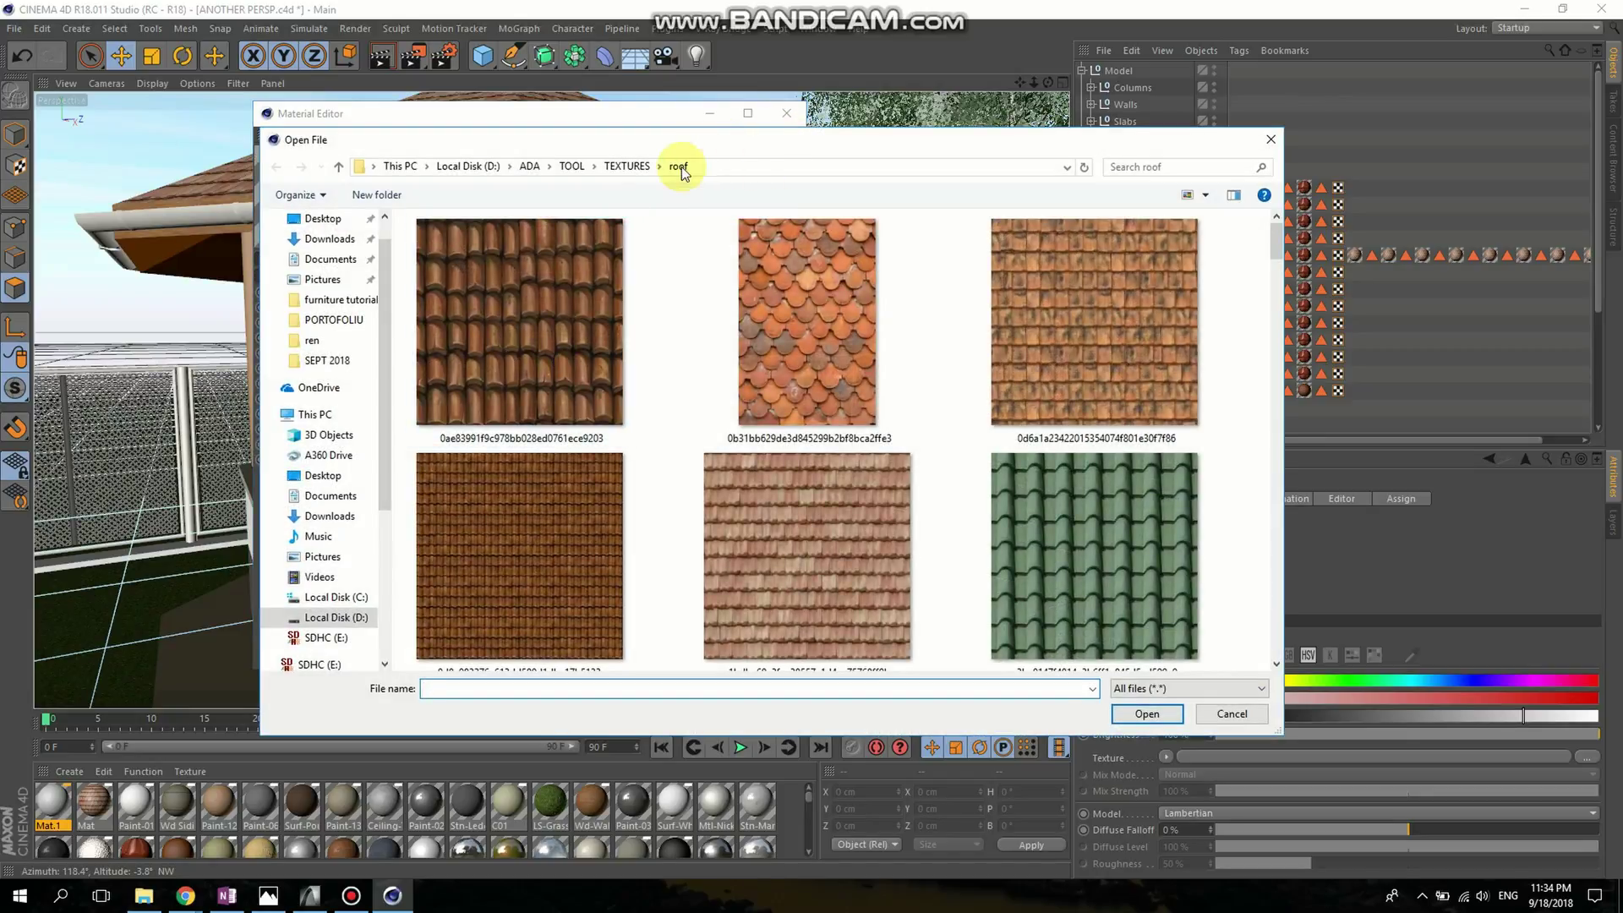
- Browse to the TEXTURES wood folder and open the reddish-brown ee8025 wood plank image
click(659, 166)
scroll(710, 431, down, 2)
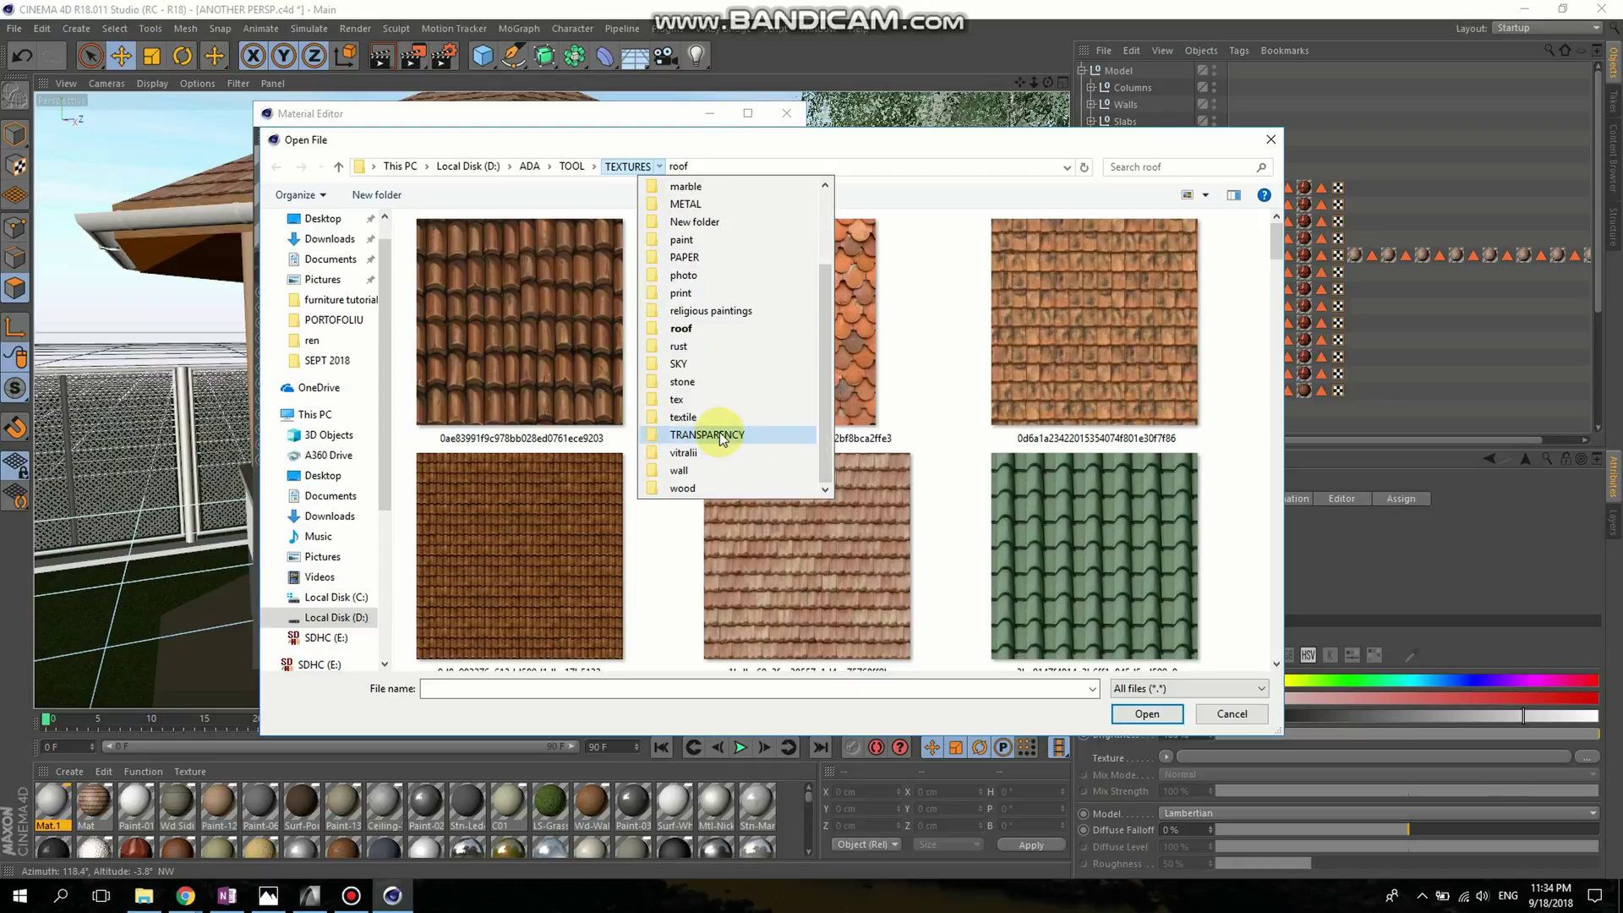
click(681, 490)
scroll(737, 419, down, 6)
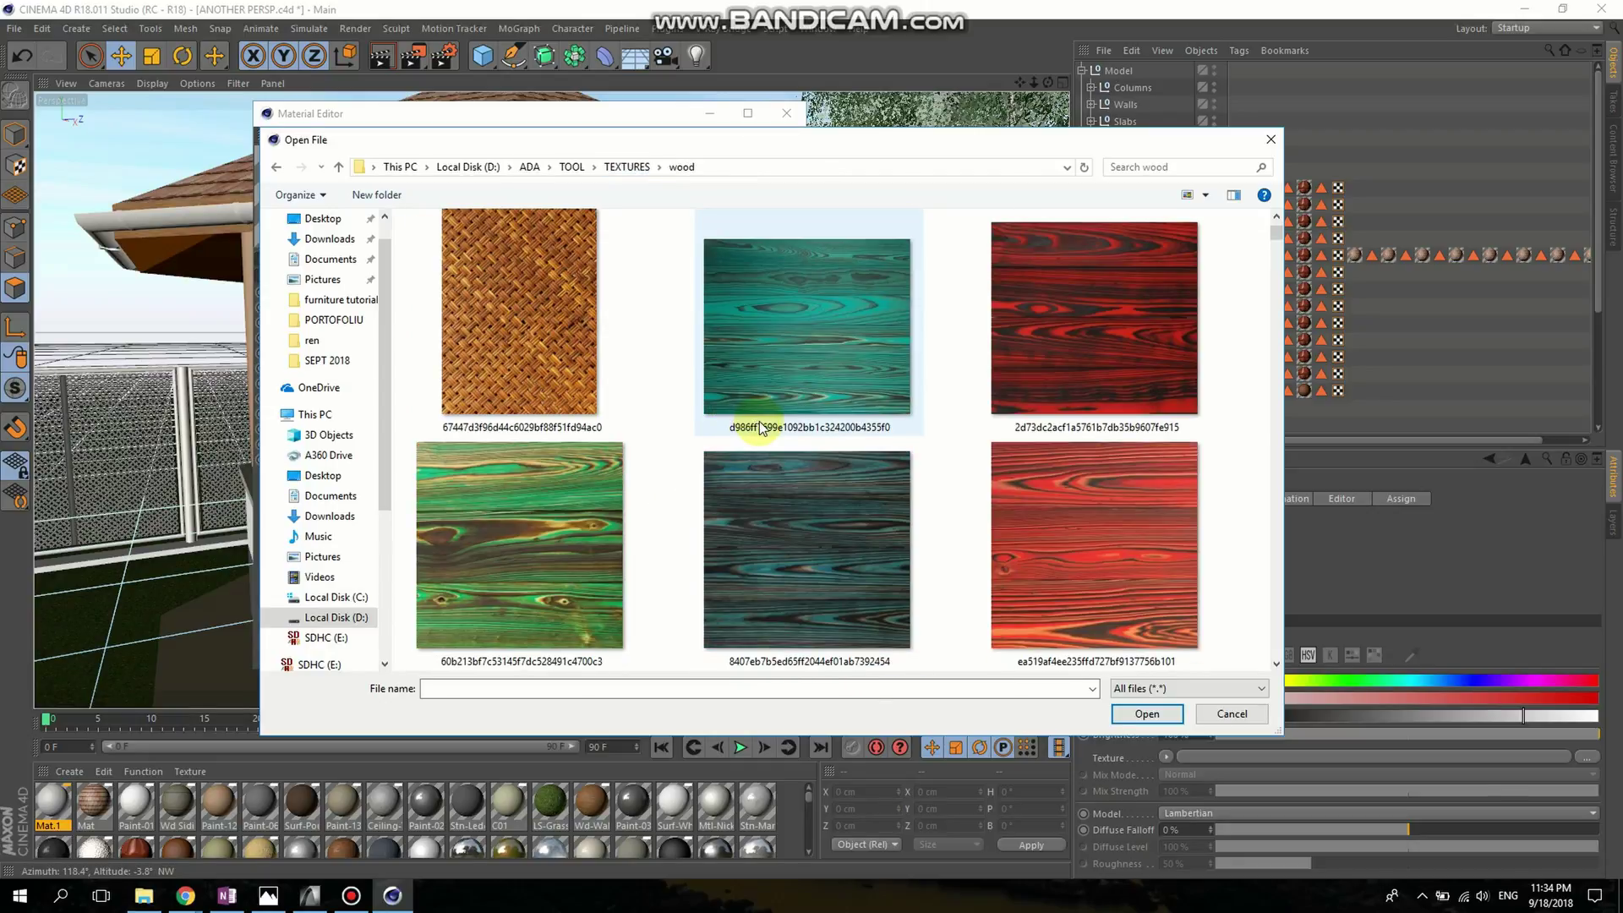
scroll(764, 431, down, 10)
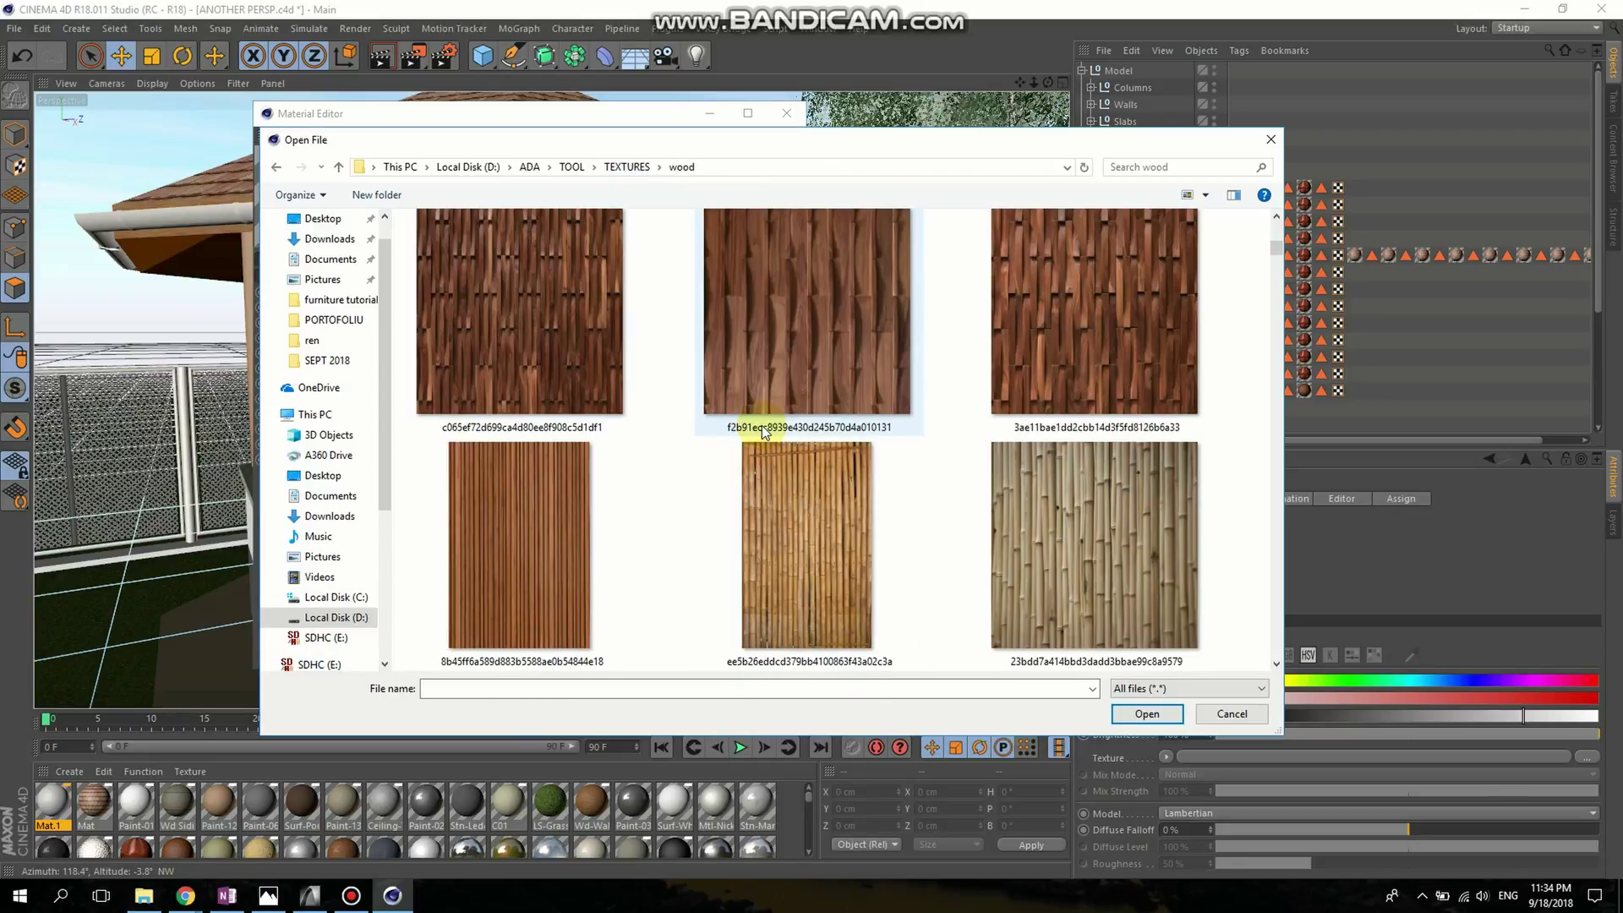
scroll(763, 432, down, 10)
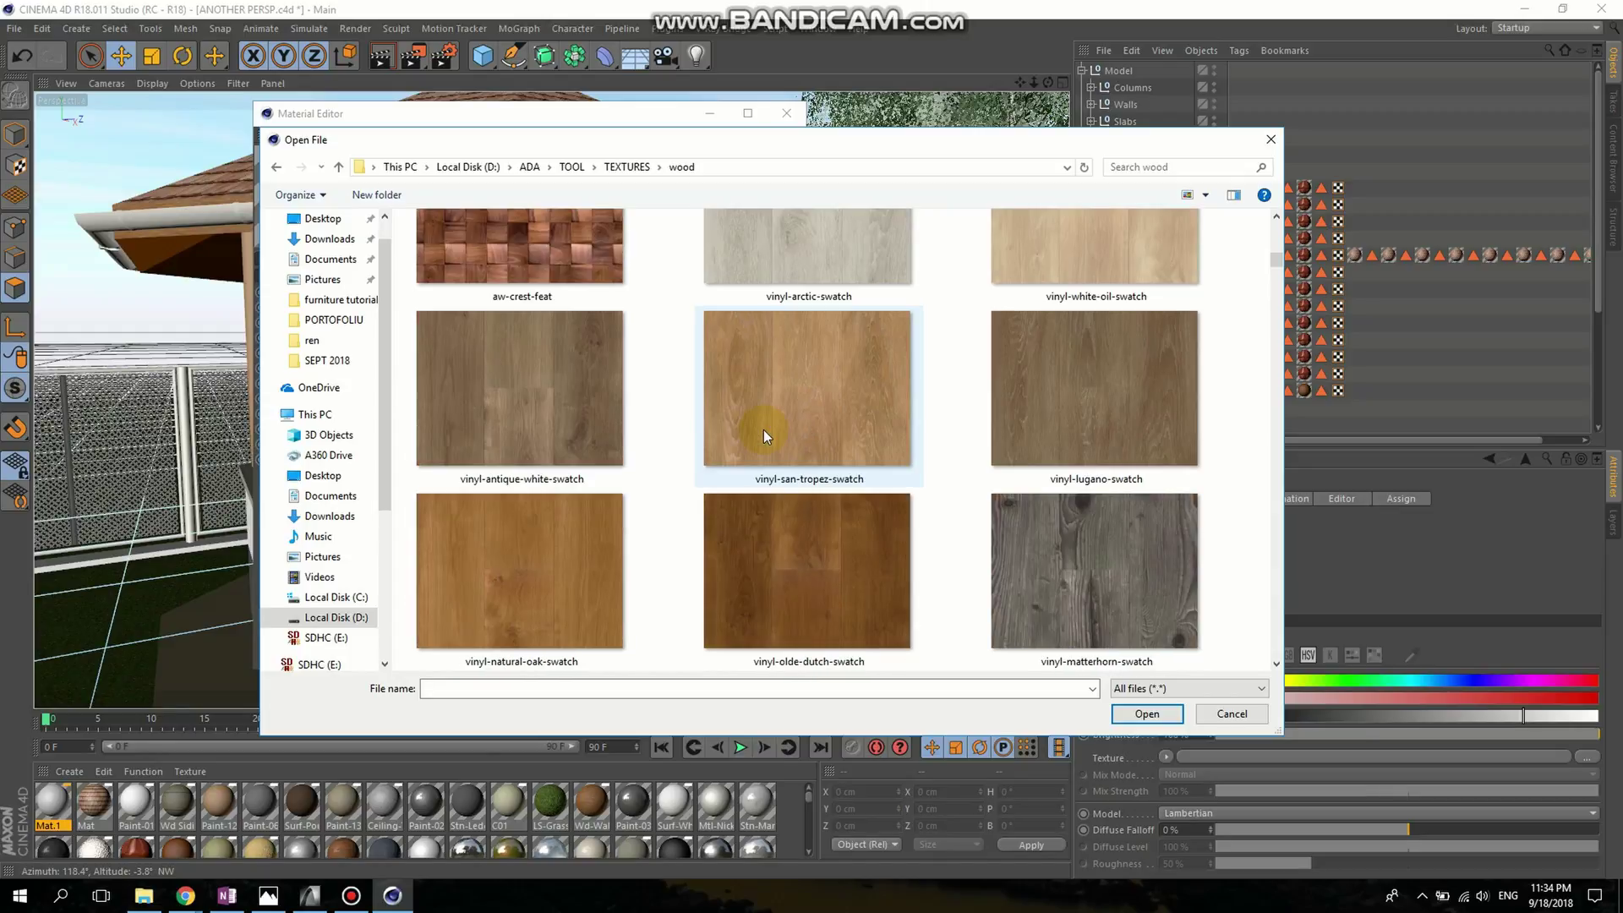
scroll(765, 435, down, 5)
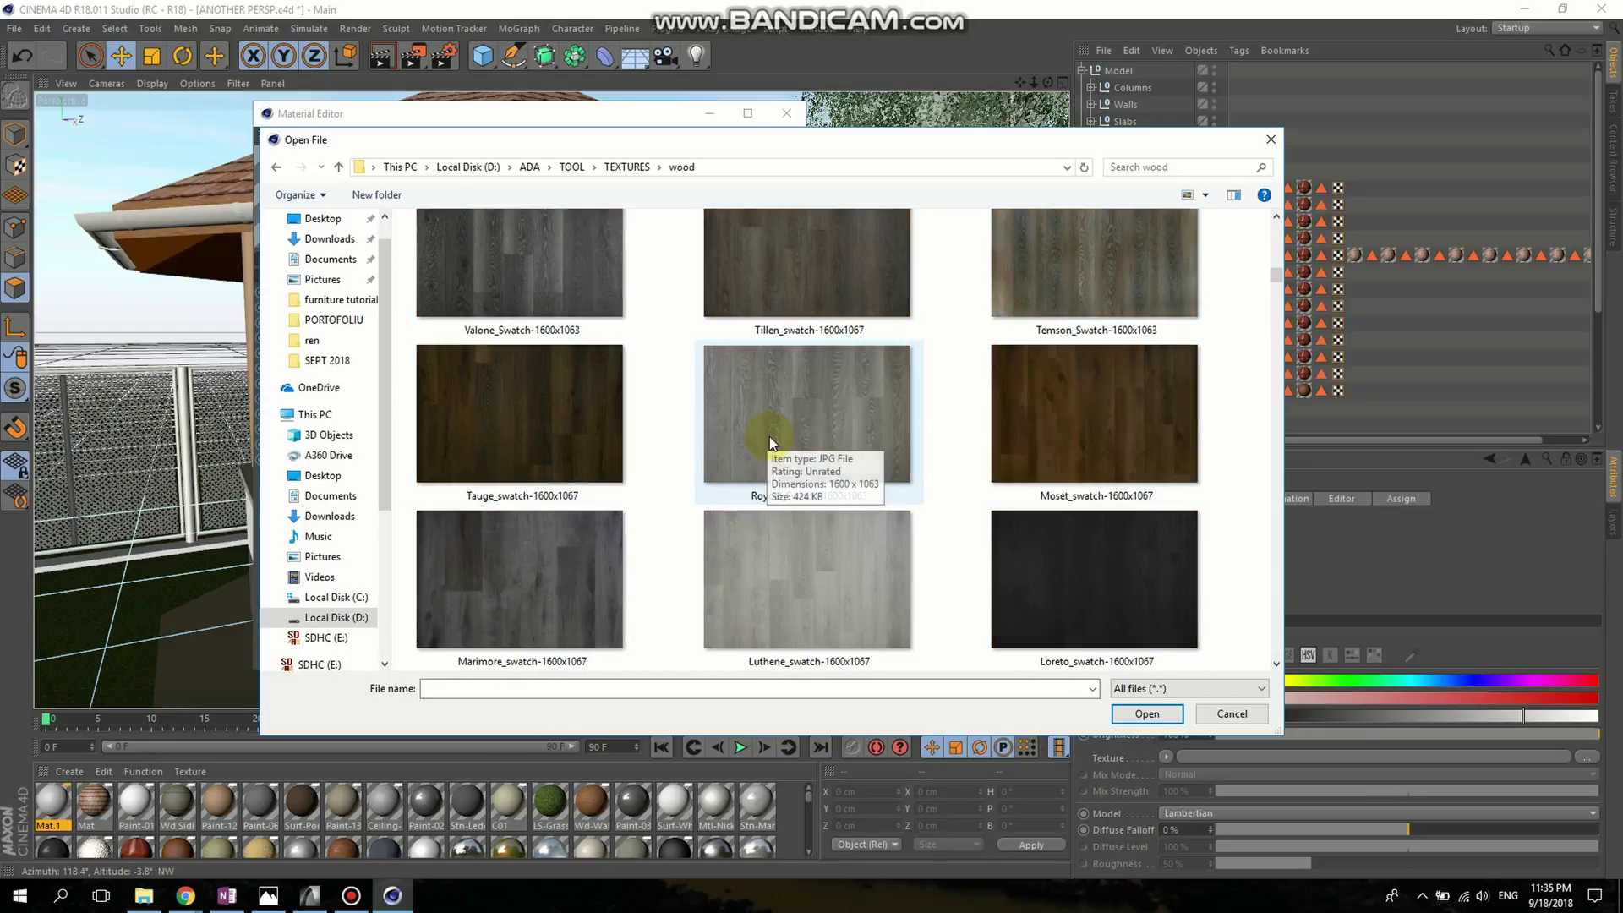
scroll(777, 439, down, 8)
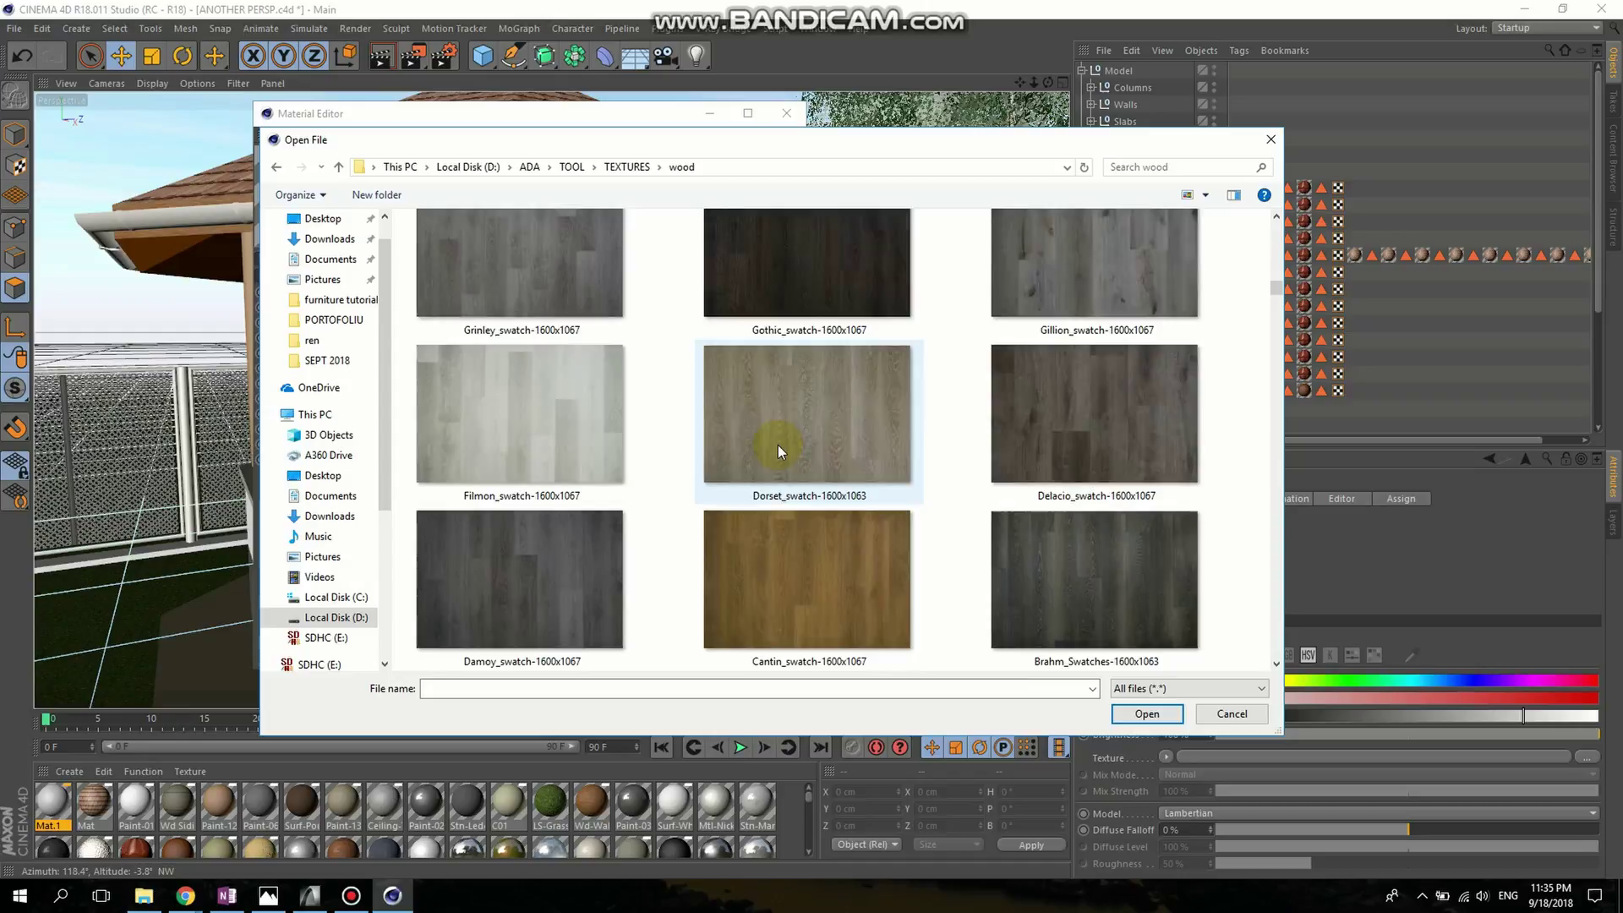
scroll(778, 446, down, 5)
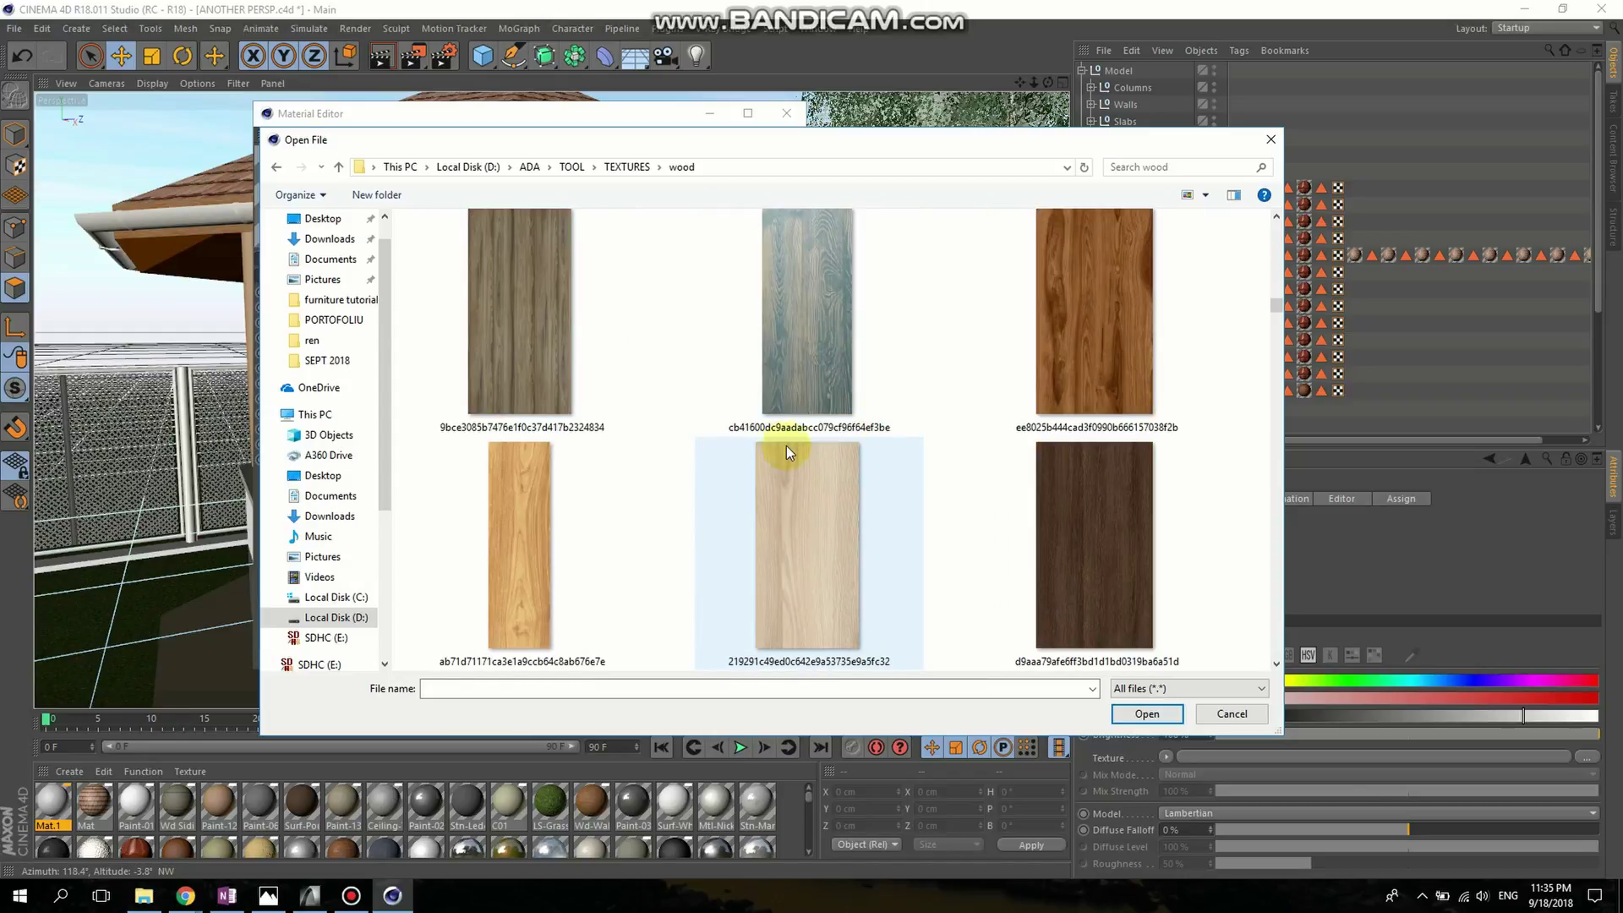
click(1104, 327)
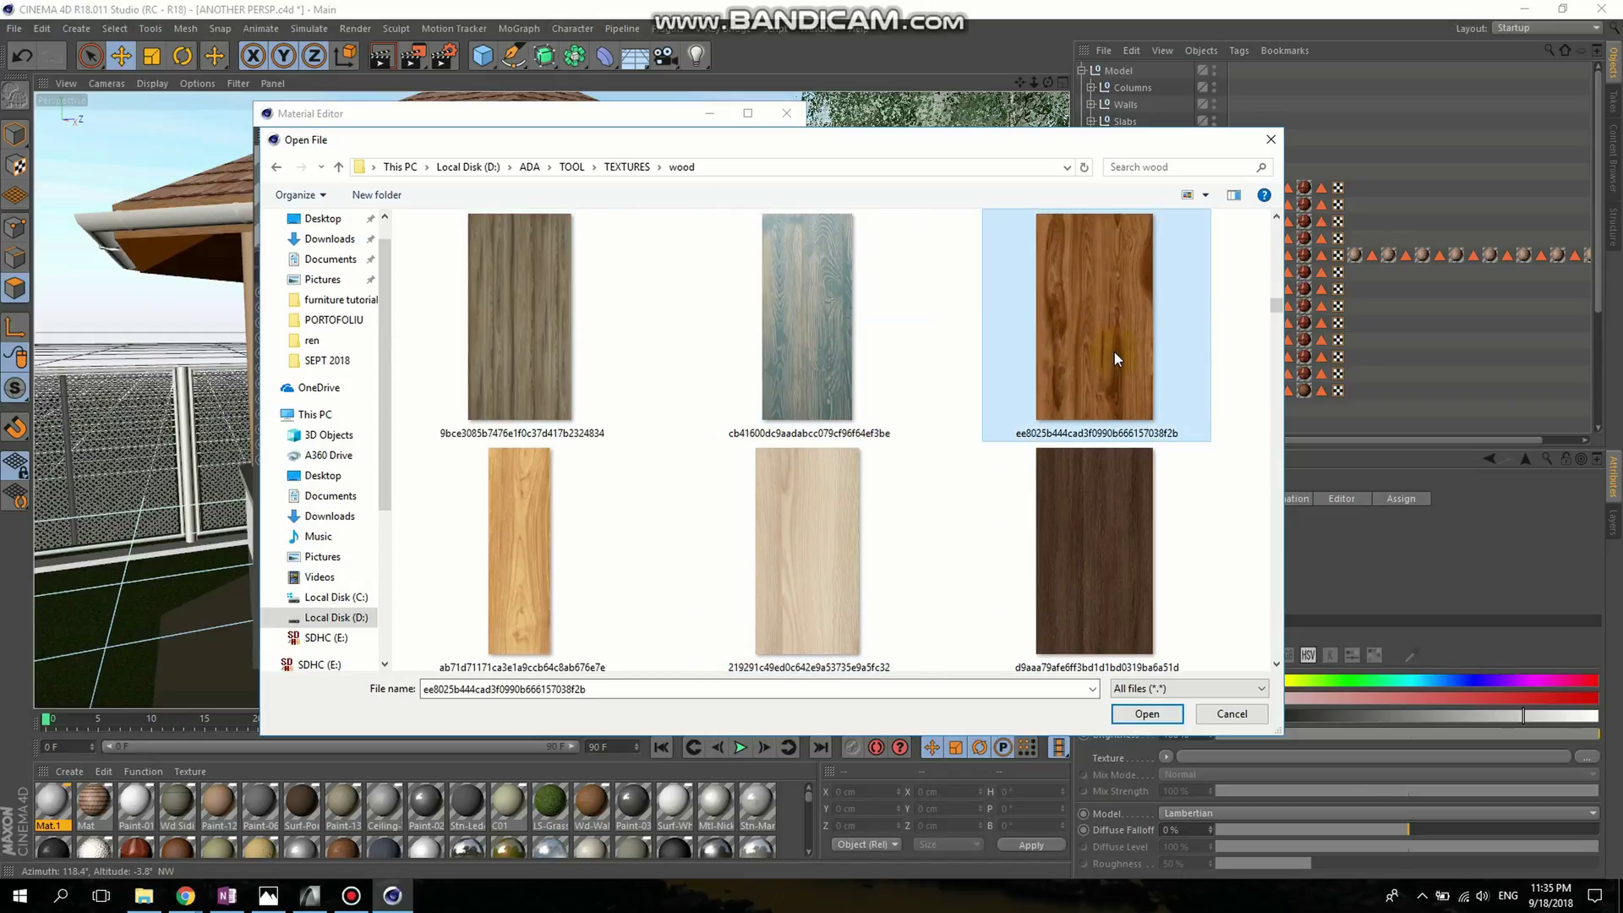
click(1154, 719)
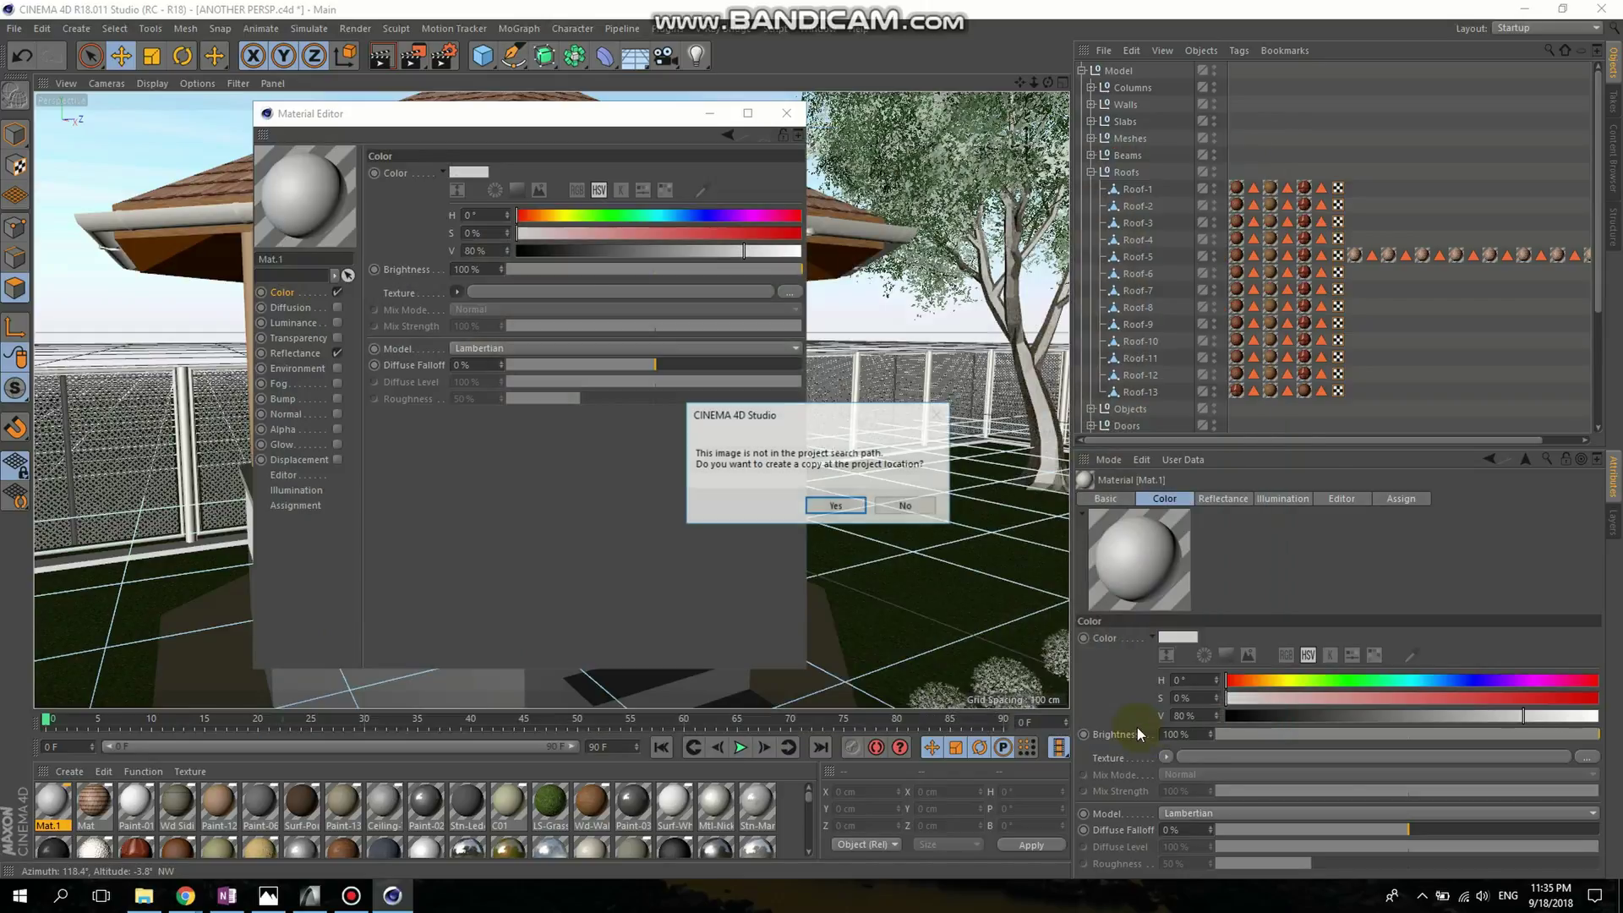
- Copy the wood image into the project folder and copy Mat.1's Color texture shader
click(853, 506)
click(457, 291)
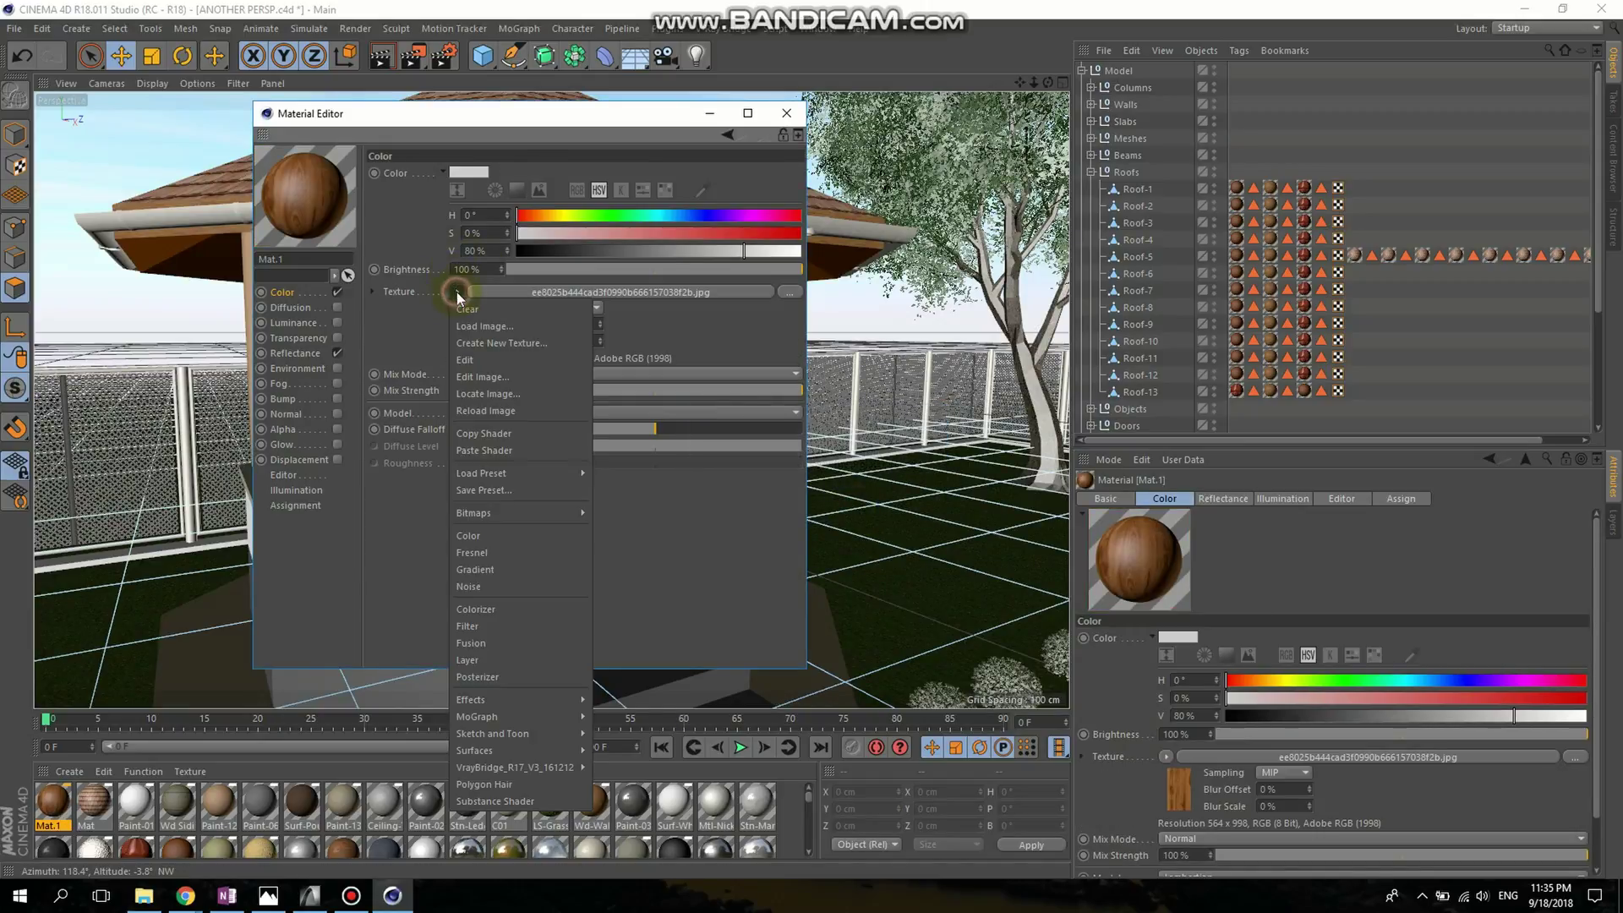
click(499, 433)
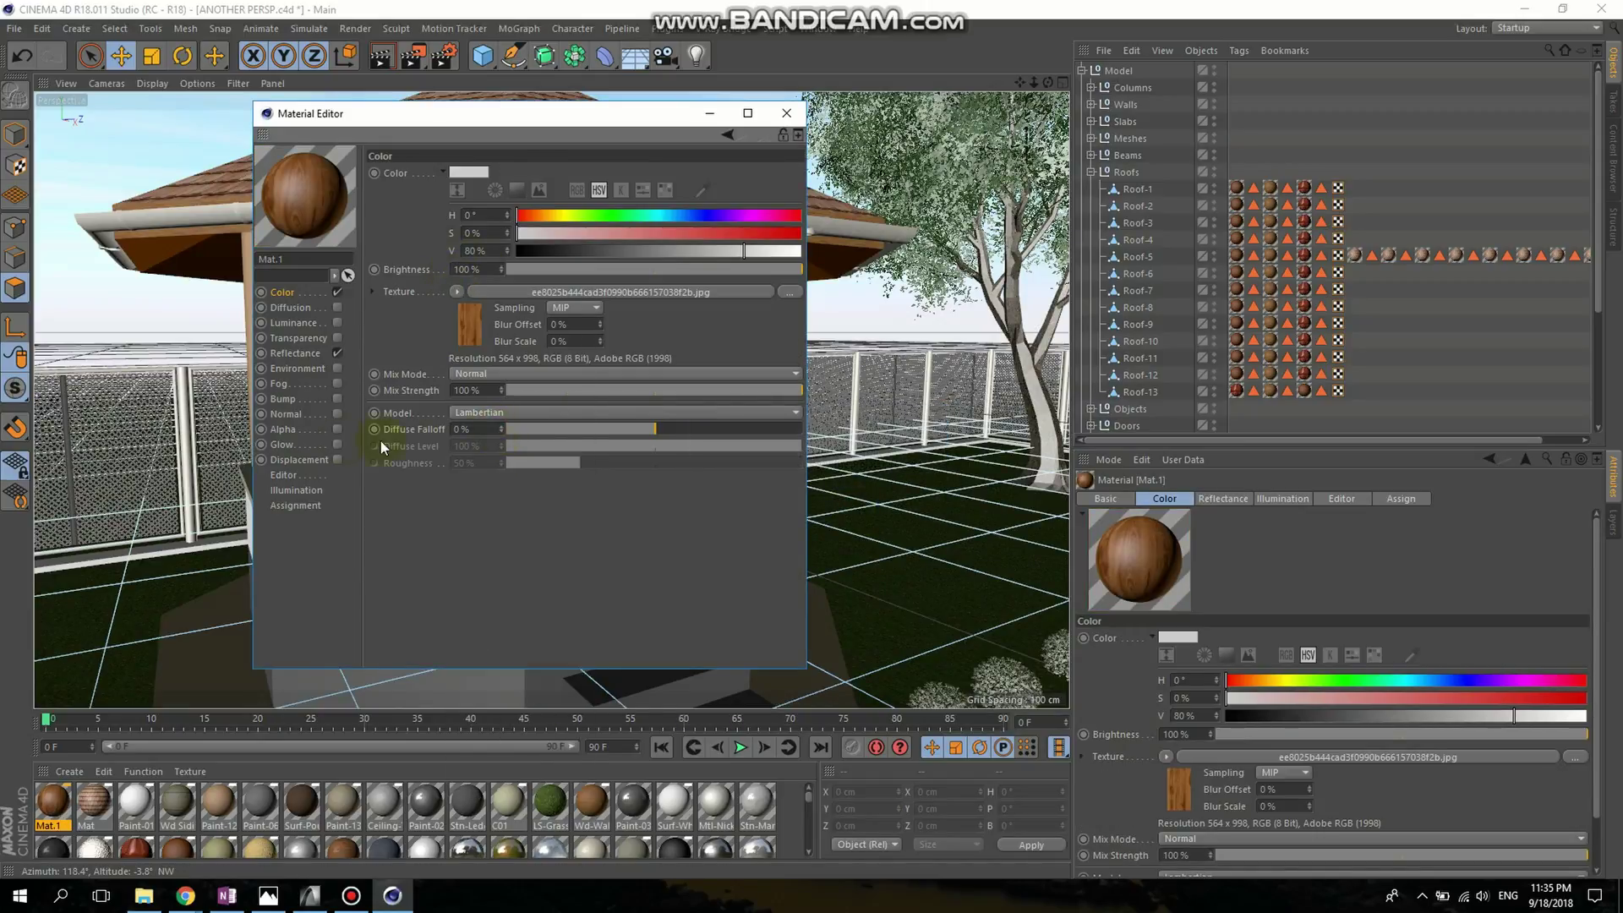
- Enable Bump on Mat.1, paste the wood shader as its texture, and close the editor
click(285, 399)
click(337, 398)
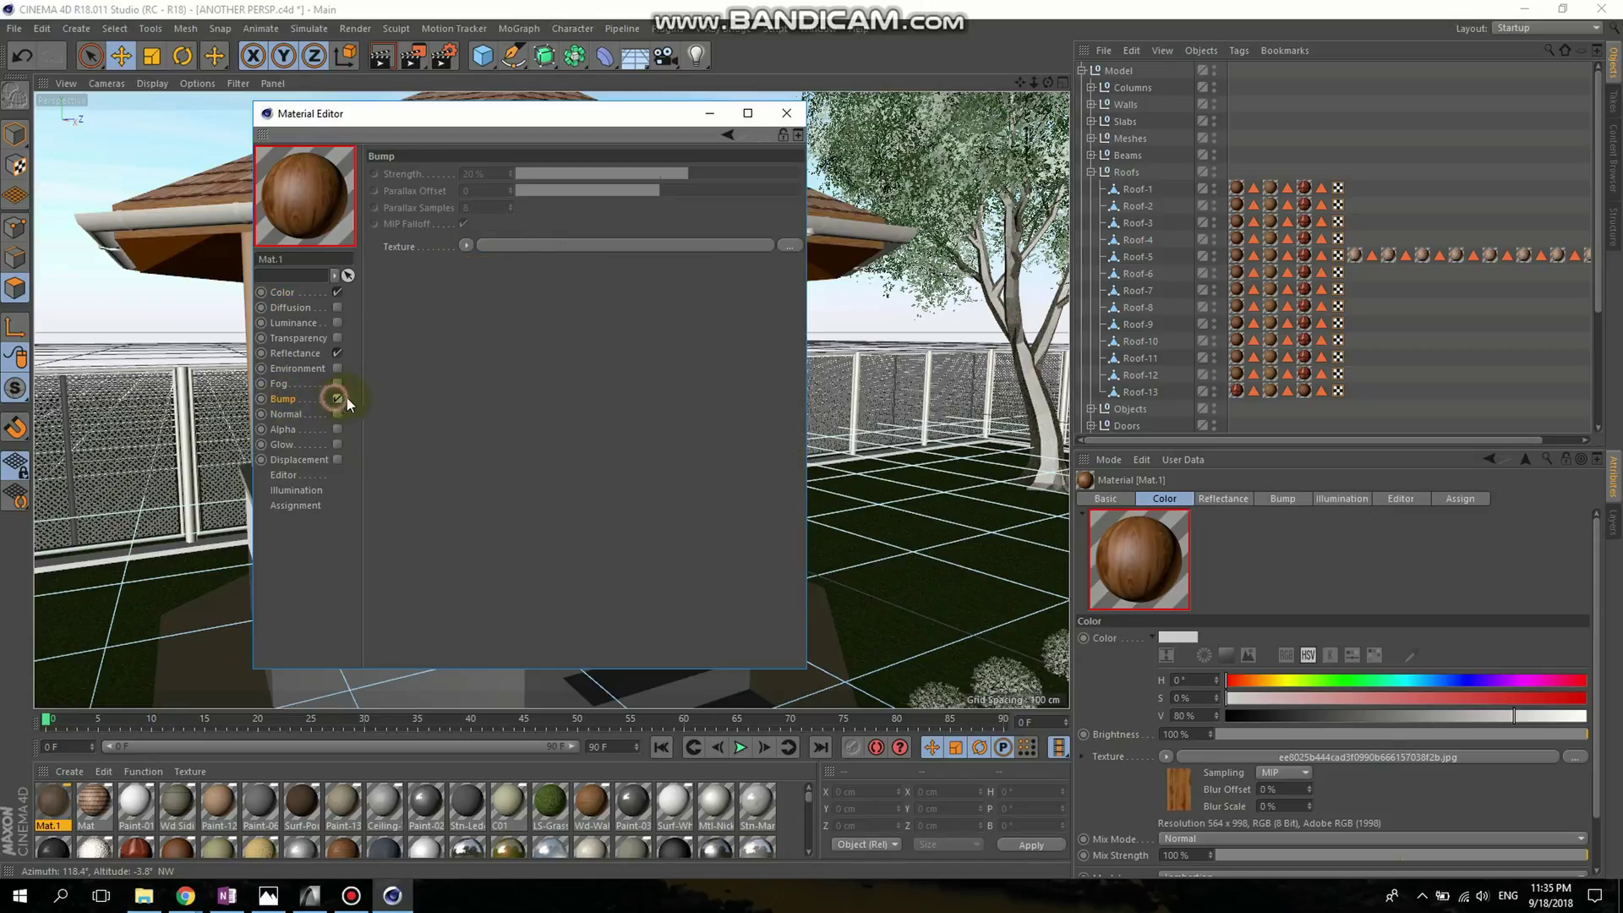
click(465, 244)
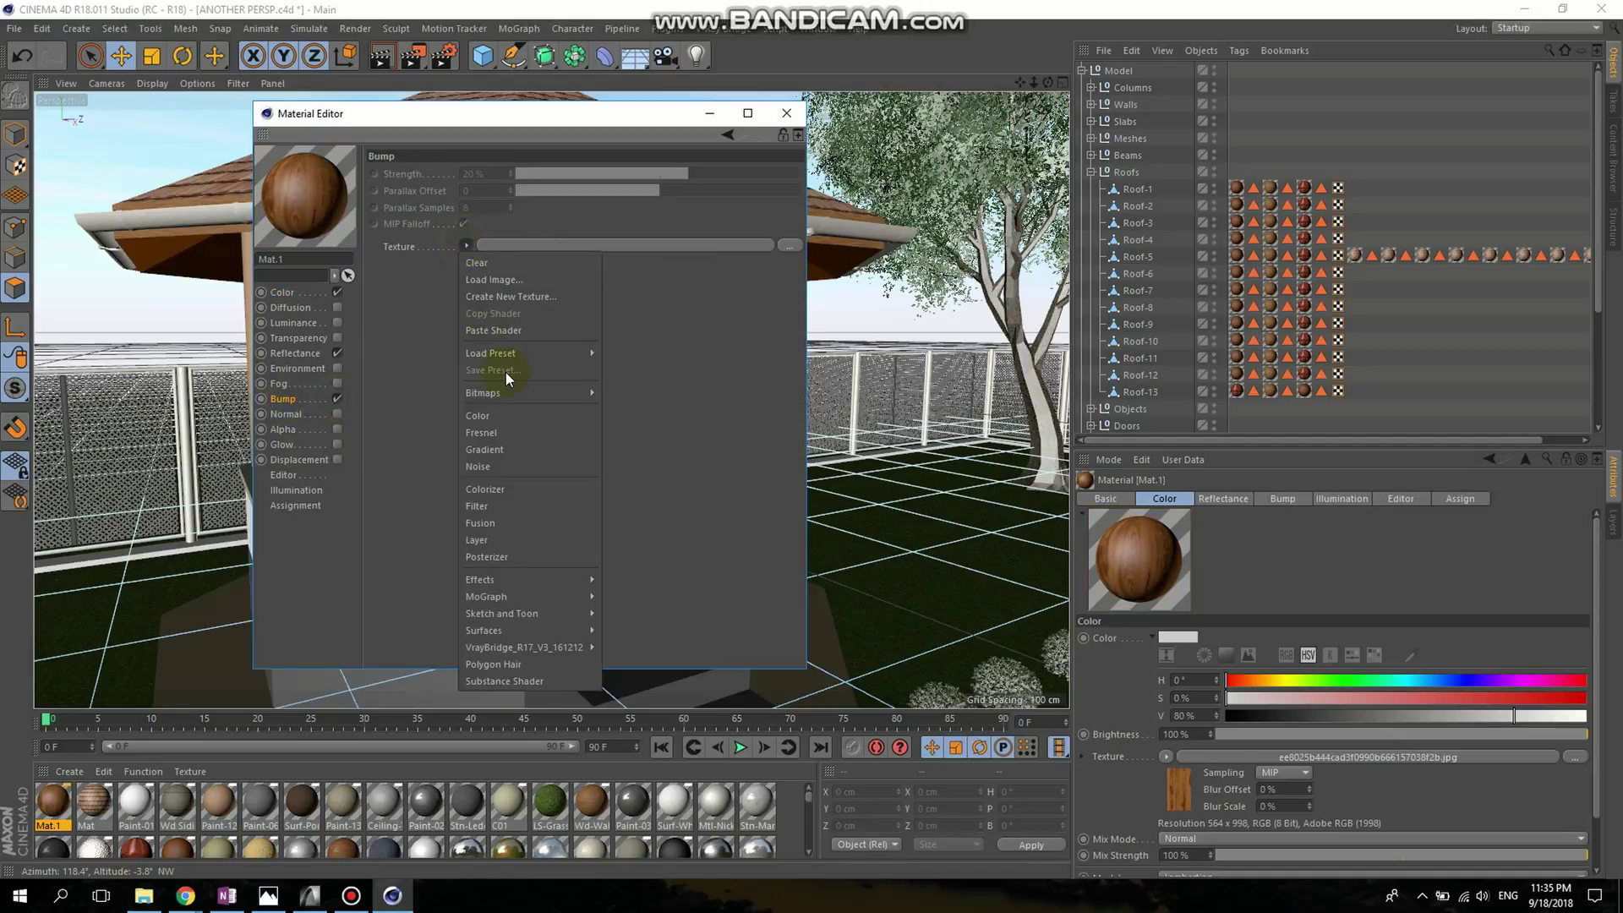
click(496, 330)
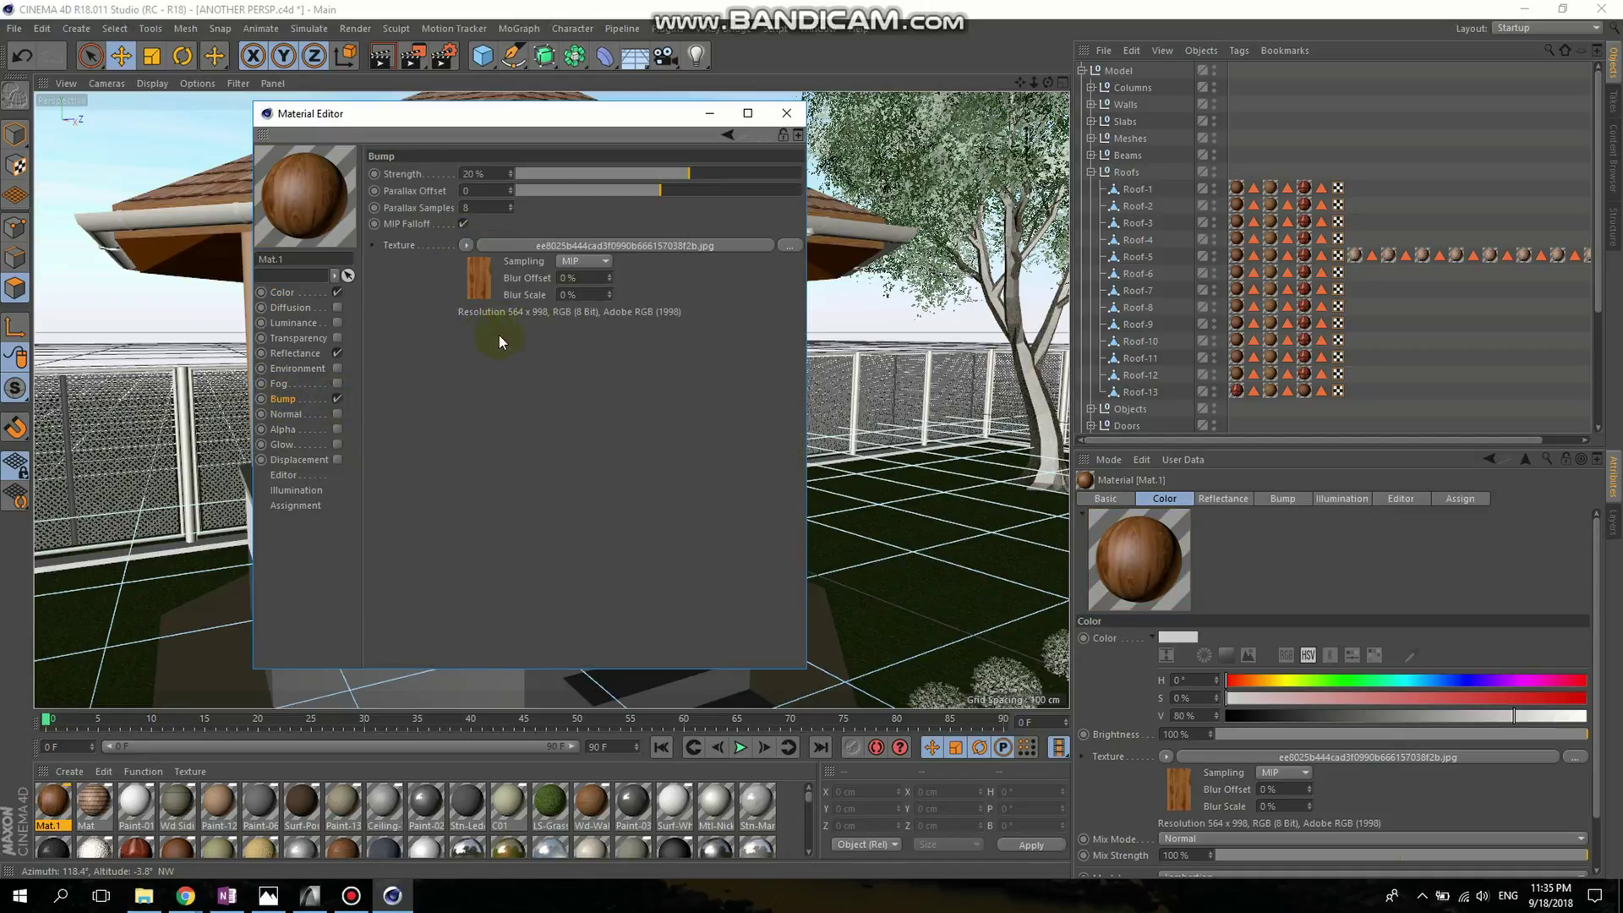
click(790, 115)
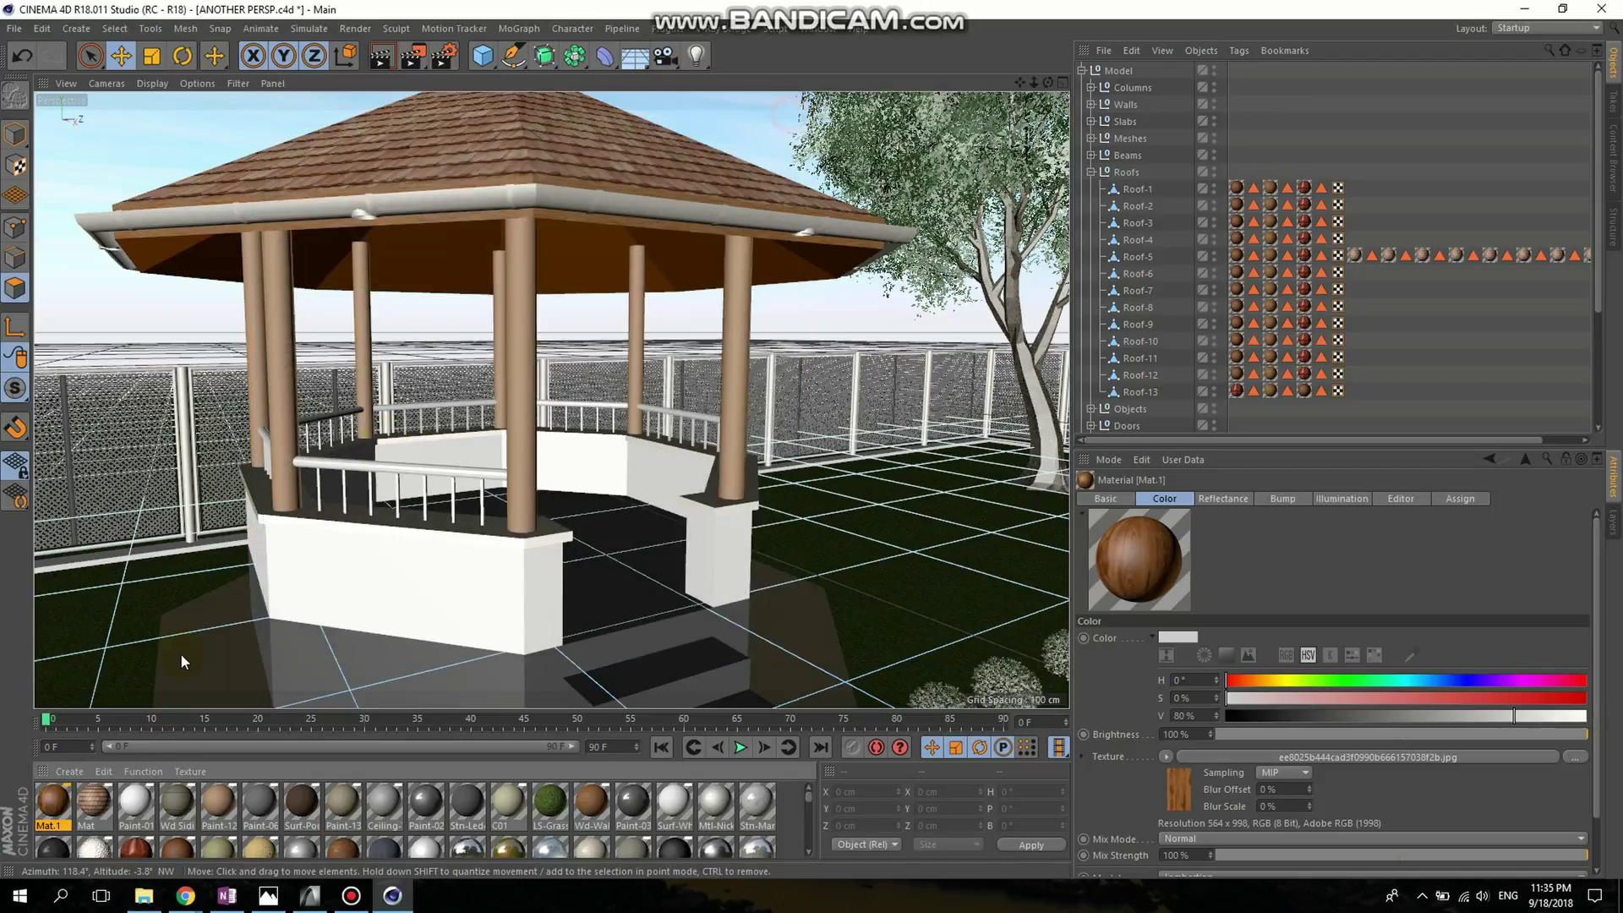
- Create a new material, Mat.2, in the Material Manager and open it for editing
click(61, 770)
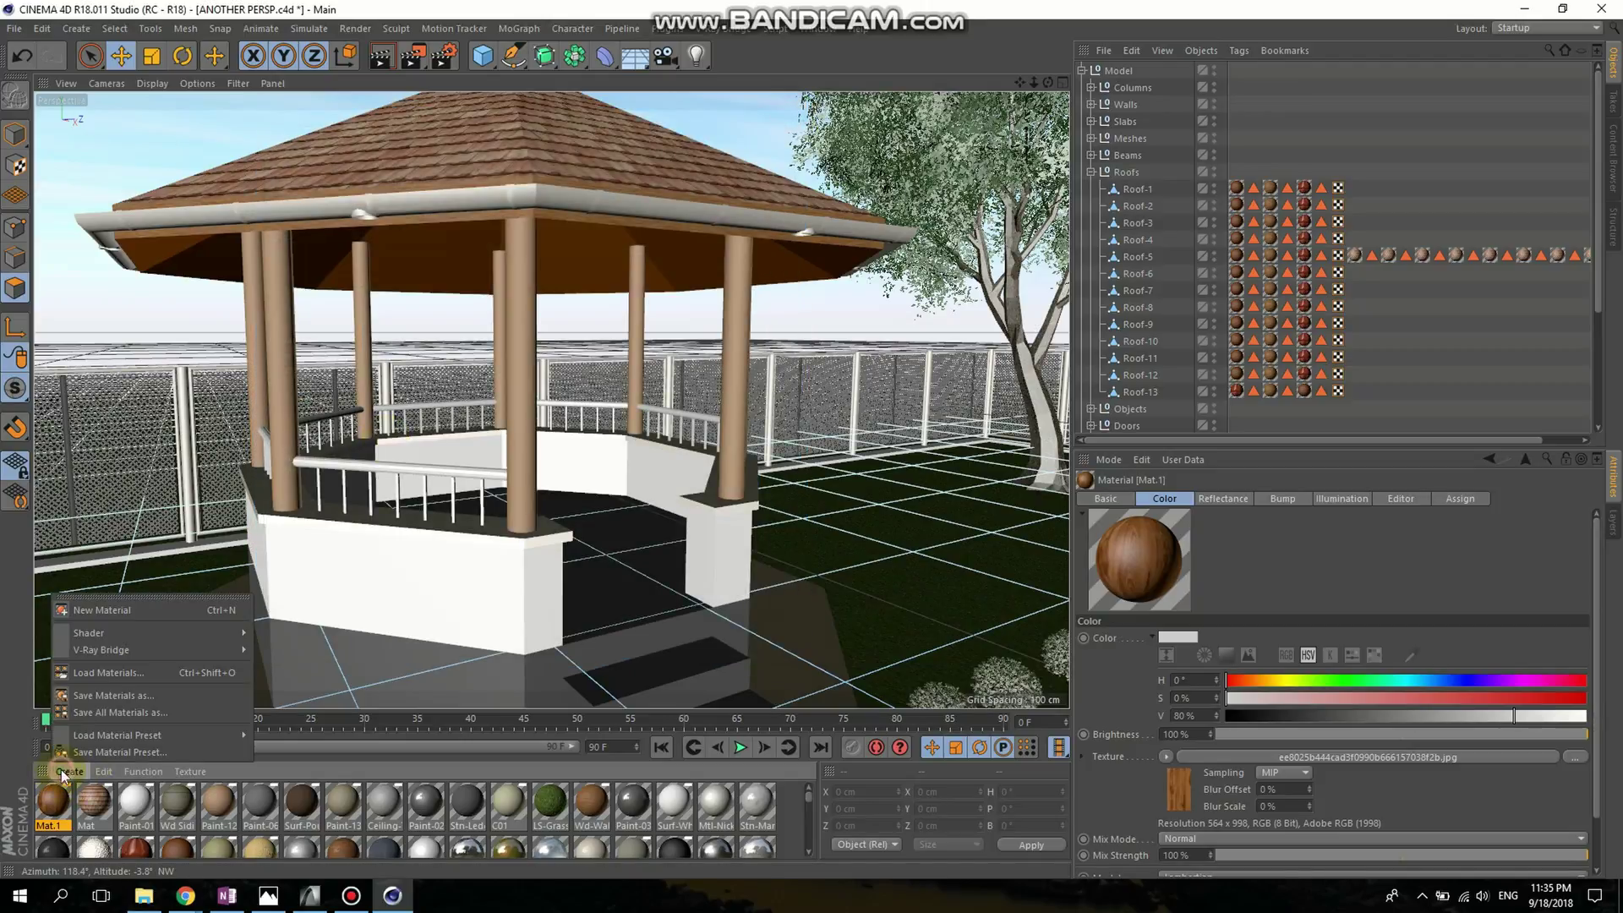
click(104, 607)
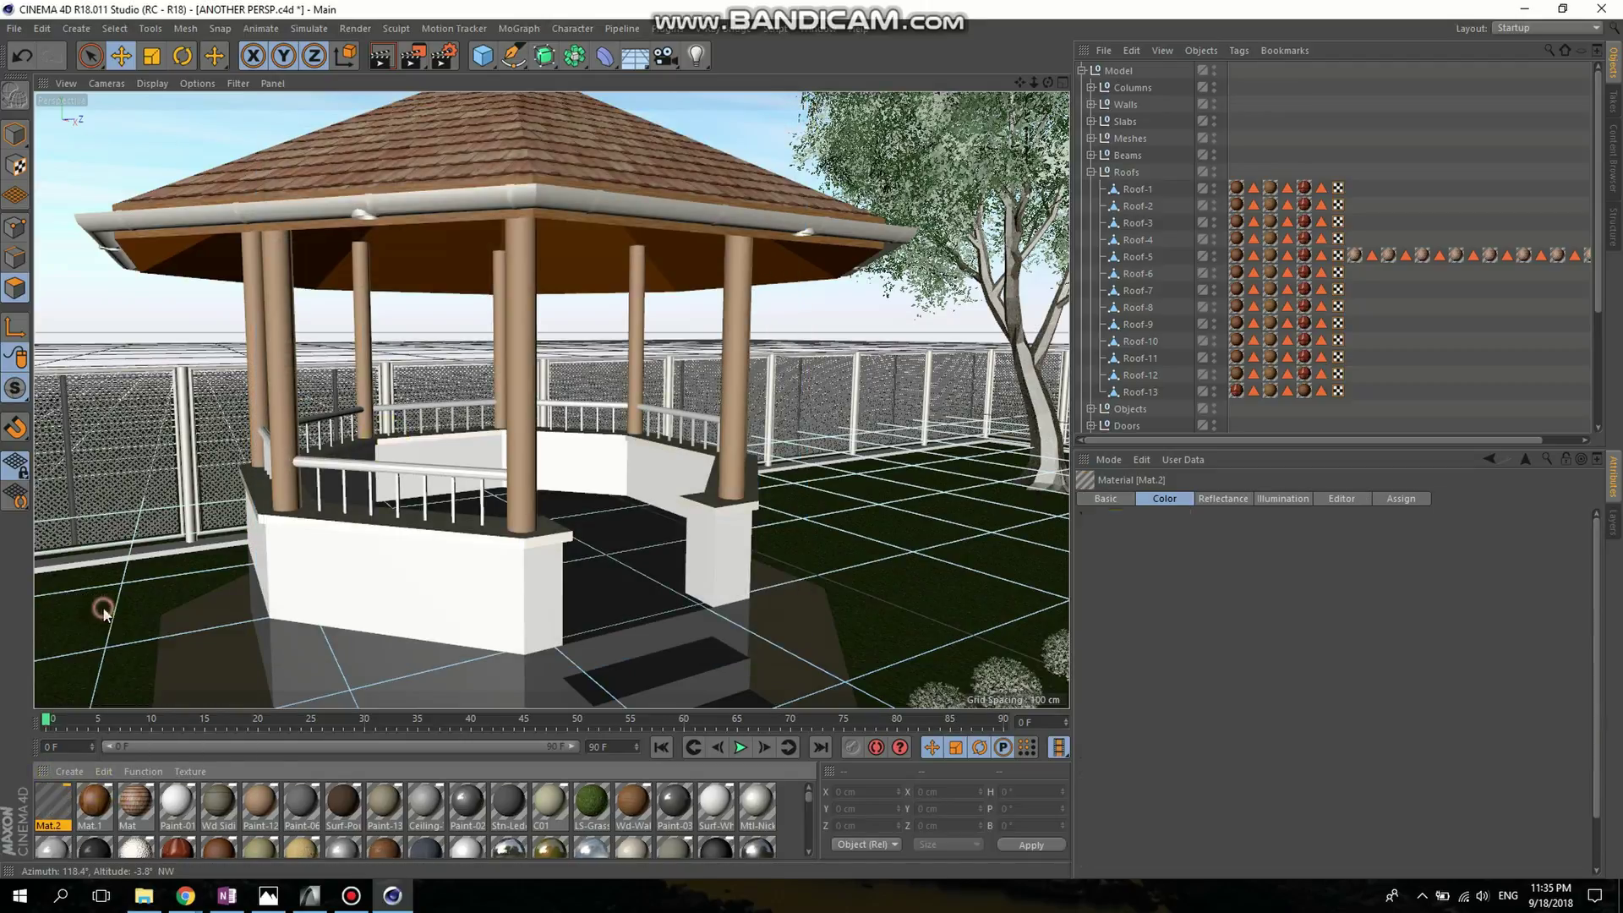
double_click(53, 803)
- Paste the wood texture shader into Mat.2's Color texture
click(282, 293)
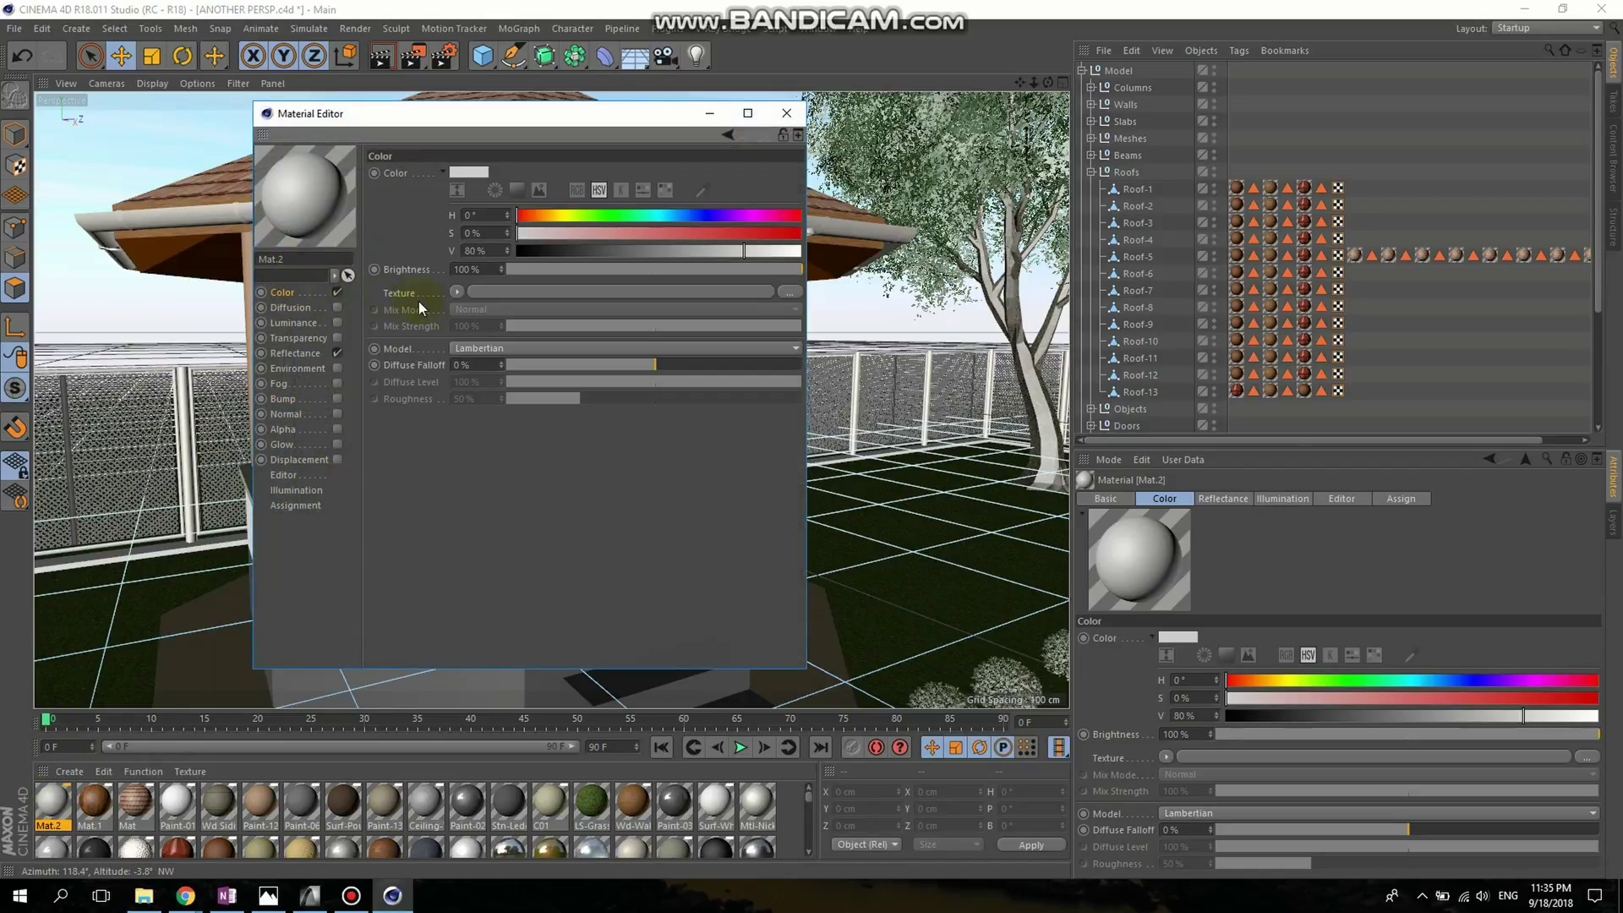
click(457, 291)
click(490, 378)
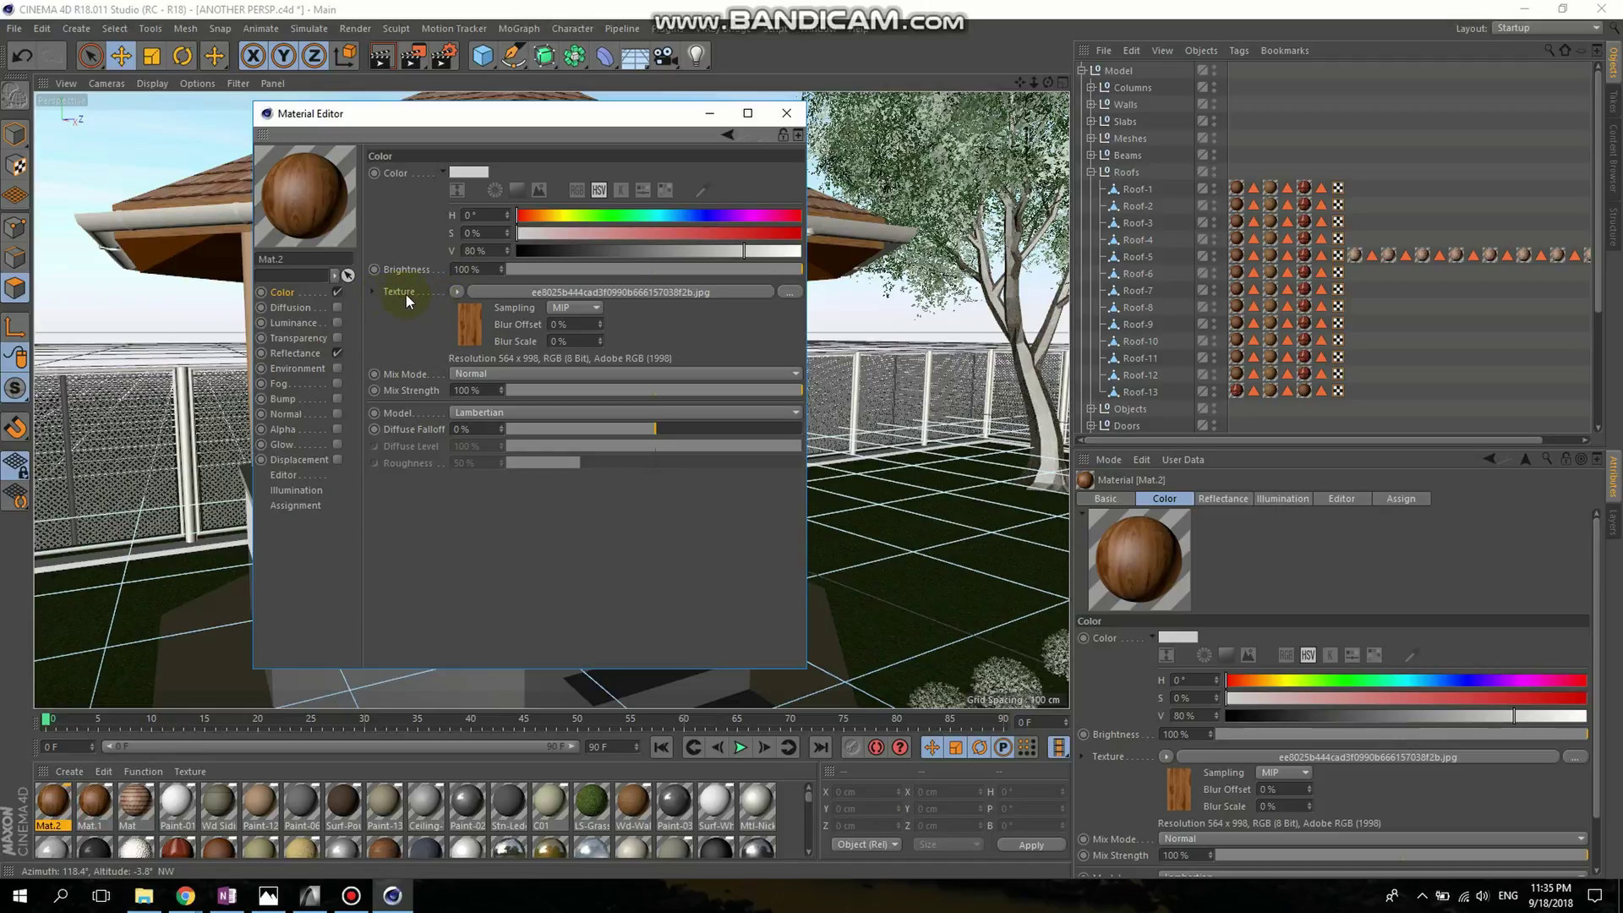
click(456, 292)
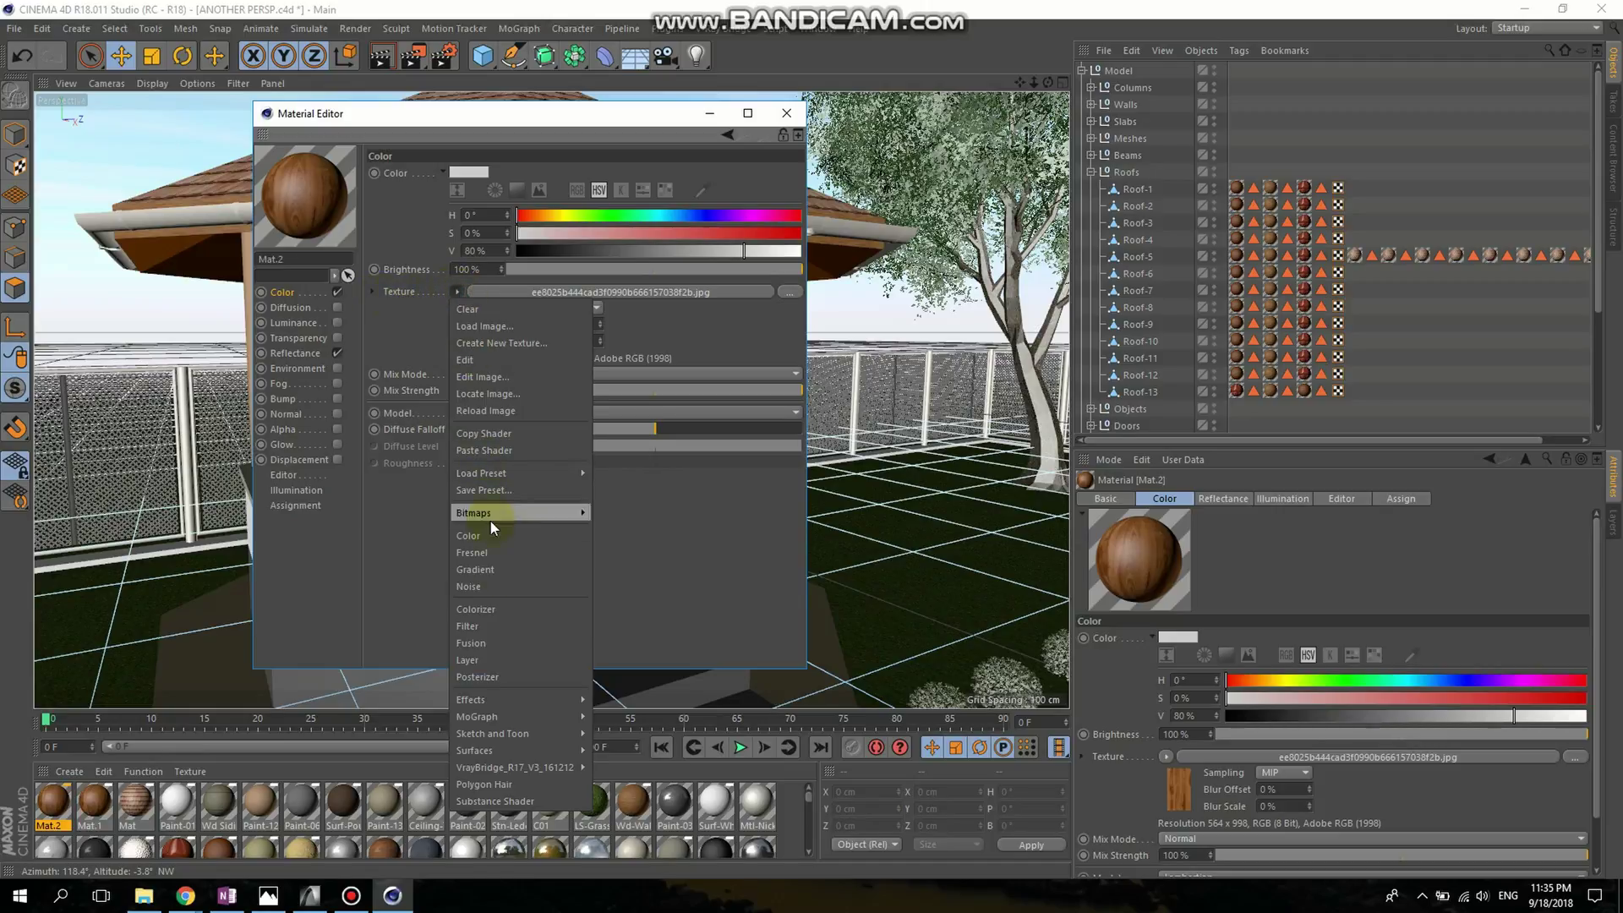
- Wrap Mat.2's wood texture in a Layer shader with a Transform effect at 90° angle
click(479, 661)
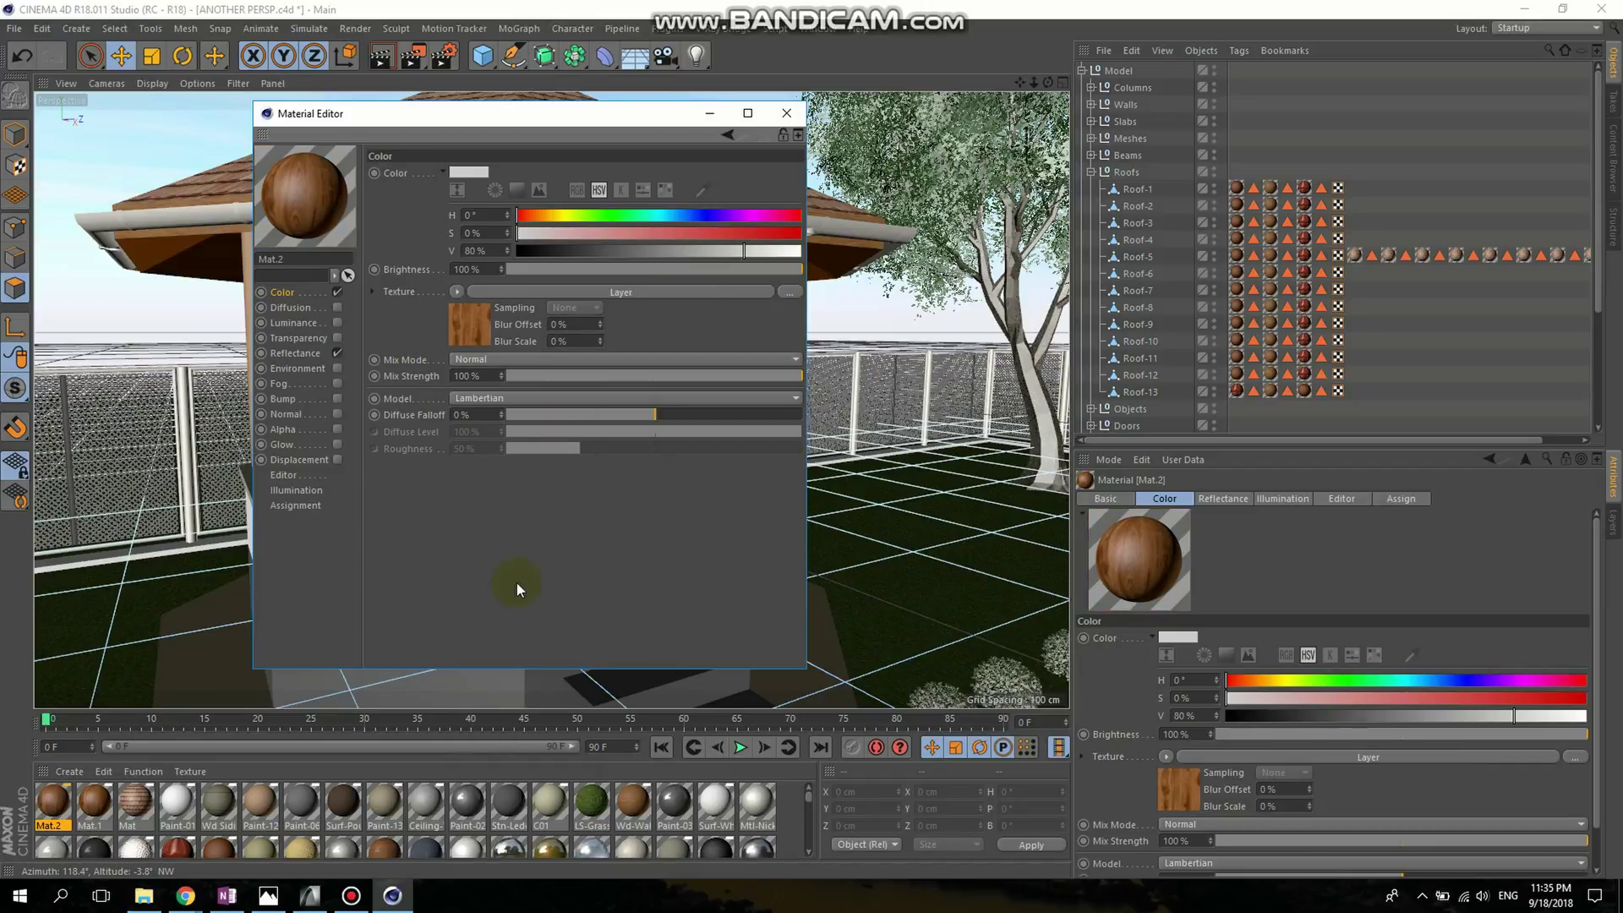
click(467, 328)
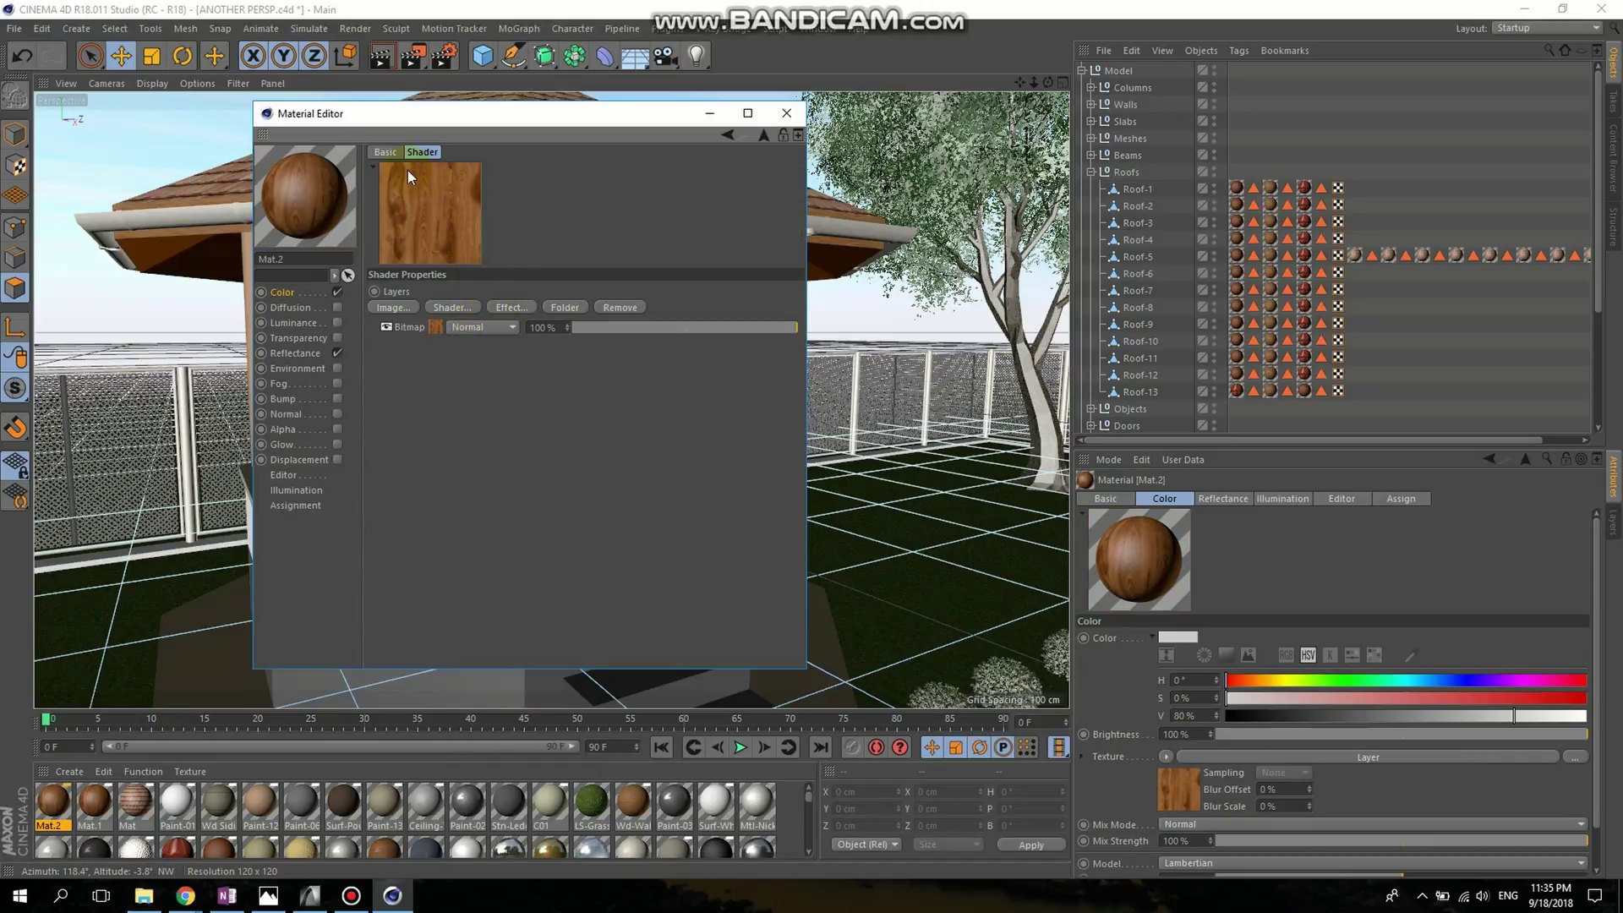
click(520, 308)
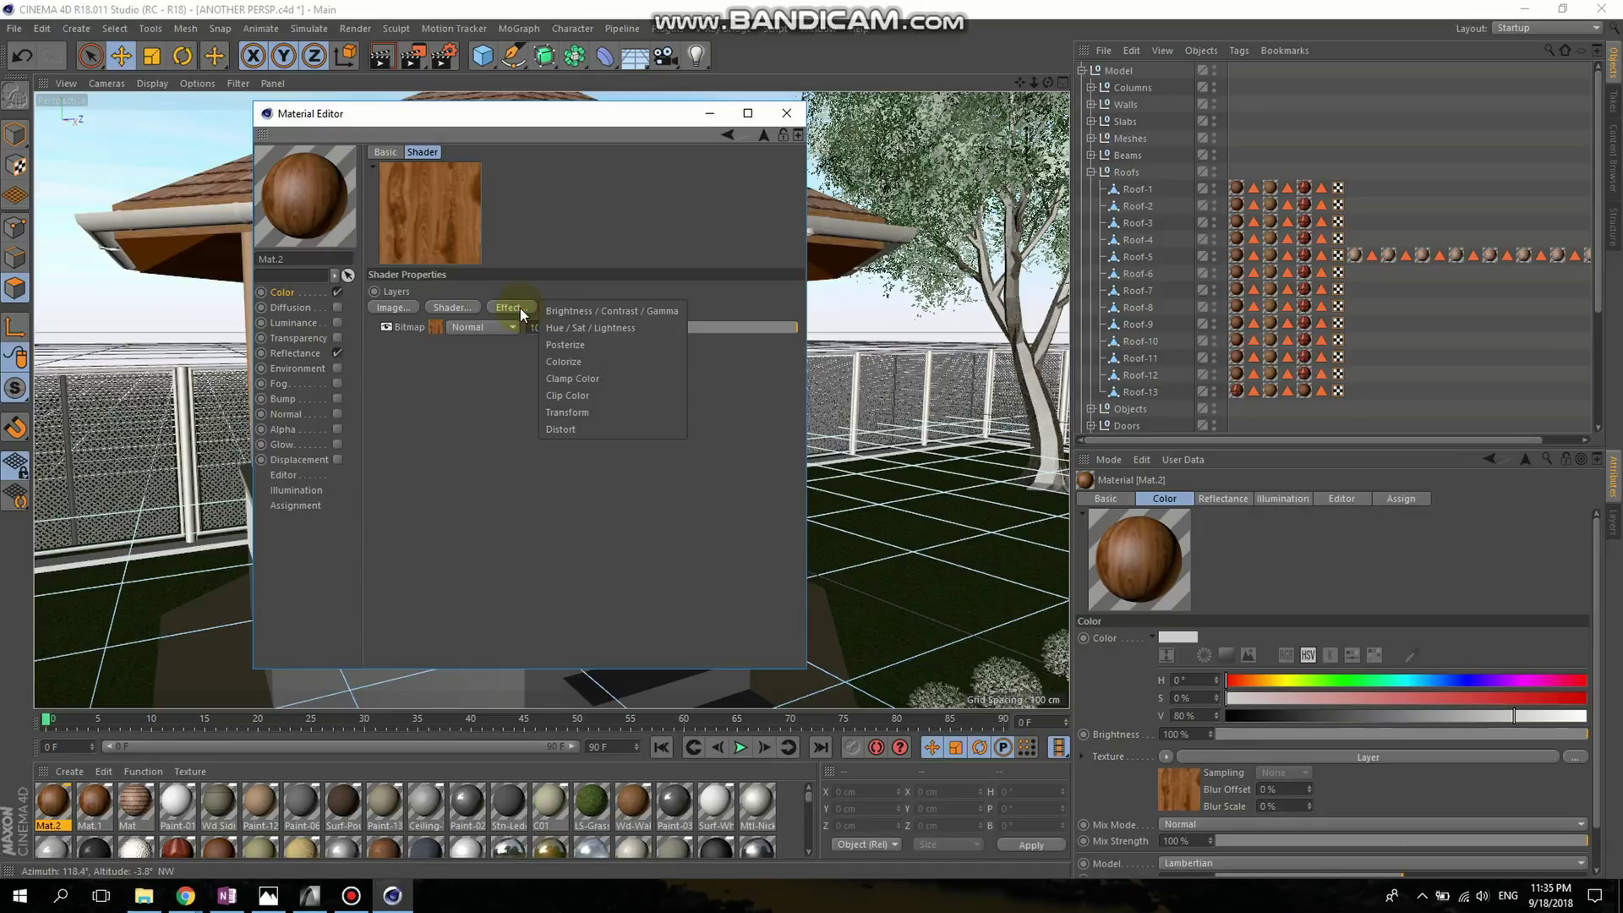
click(581, 413)
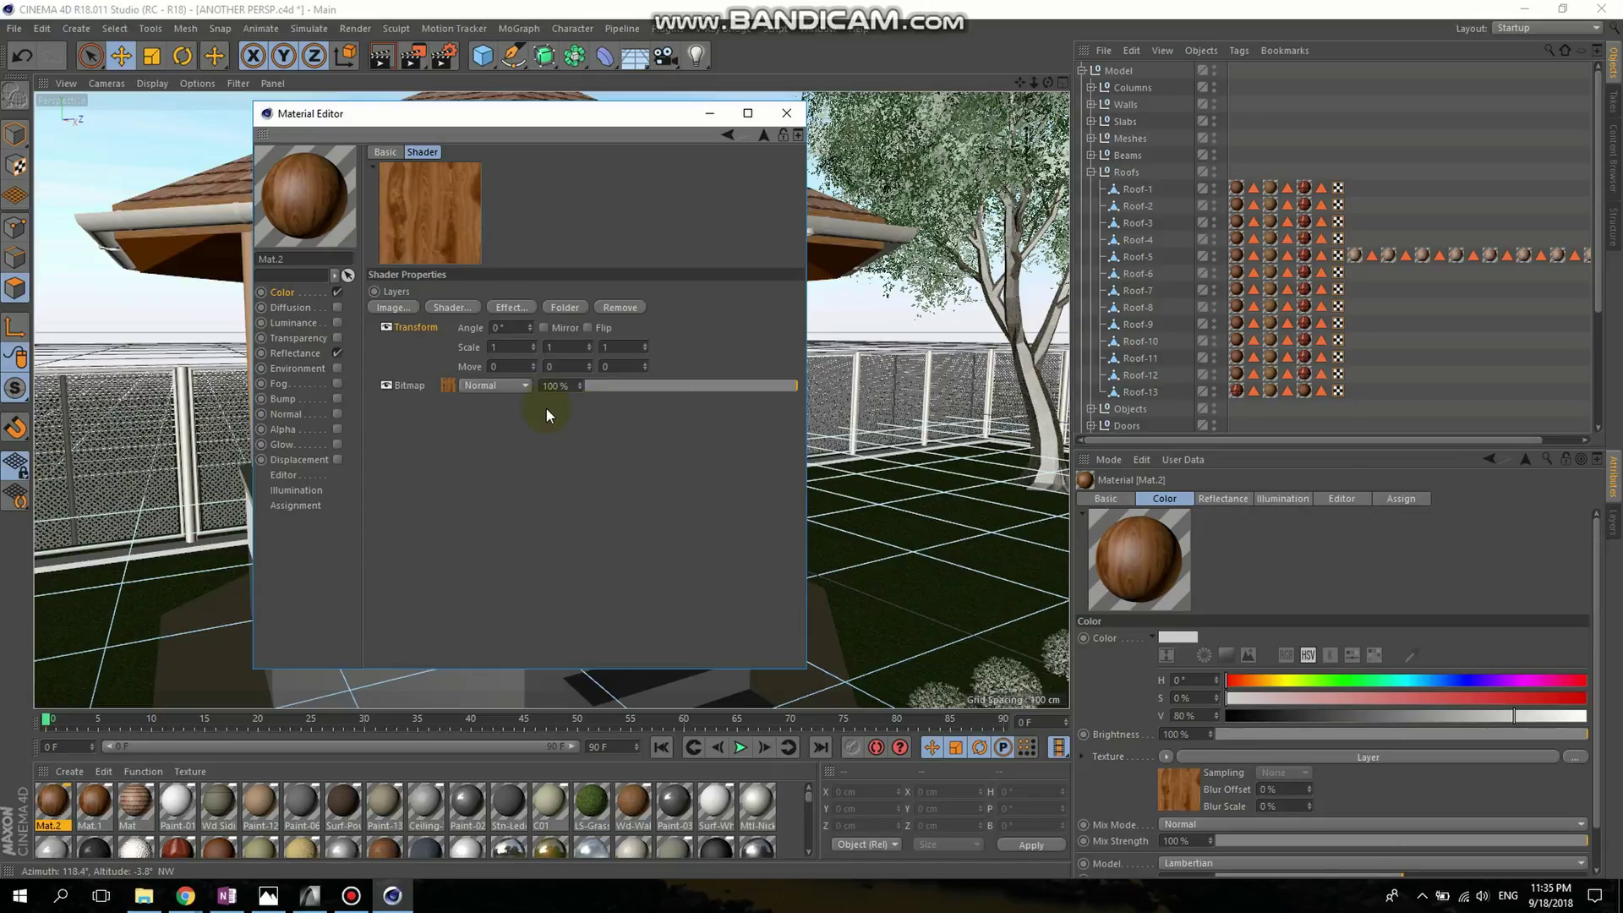
click(501, 330)
text(5)
key(Return)
text(0 )
text(9)
key(Return)
text(0)
key(Return)
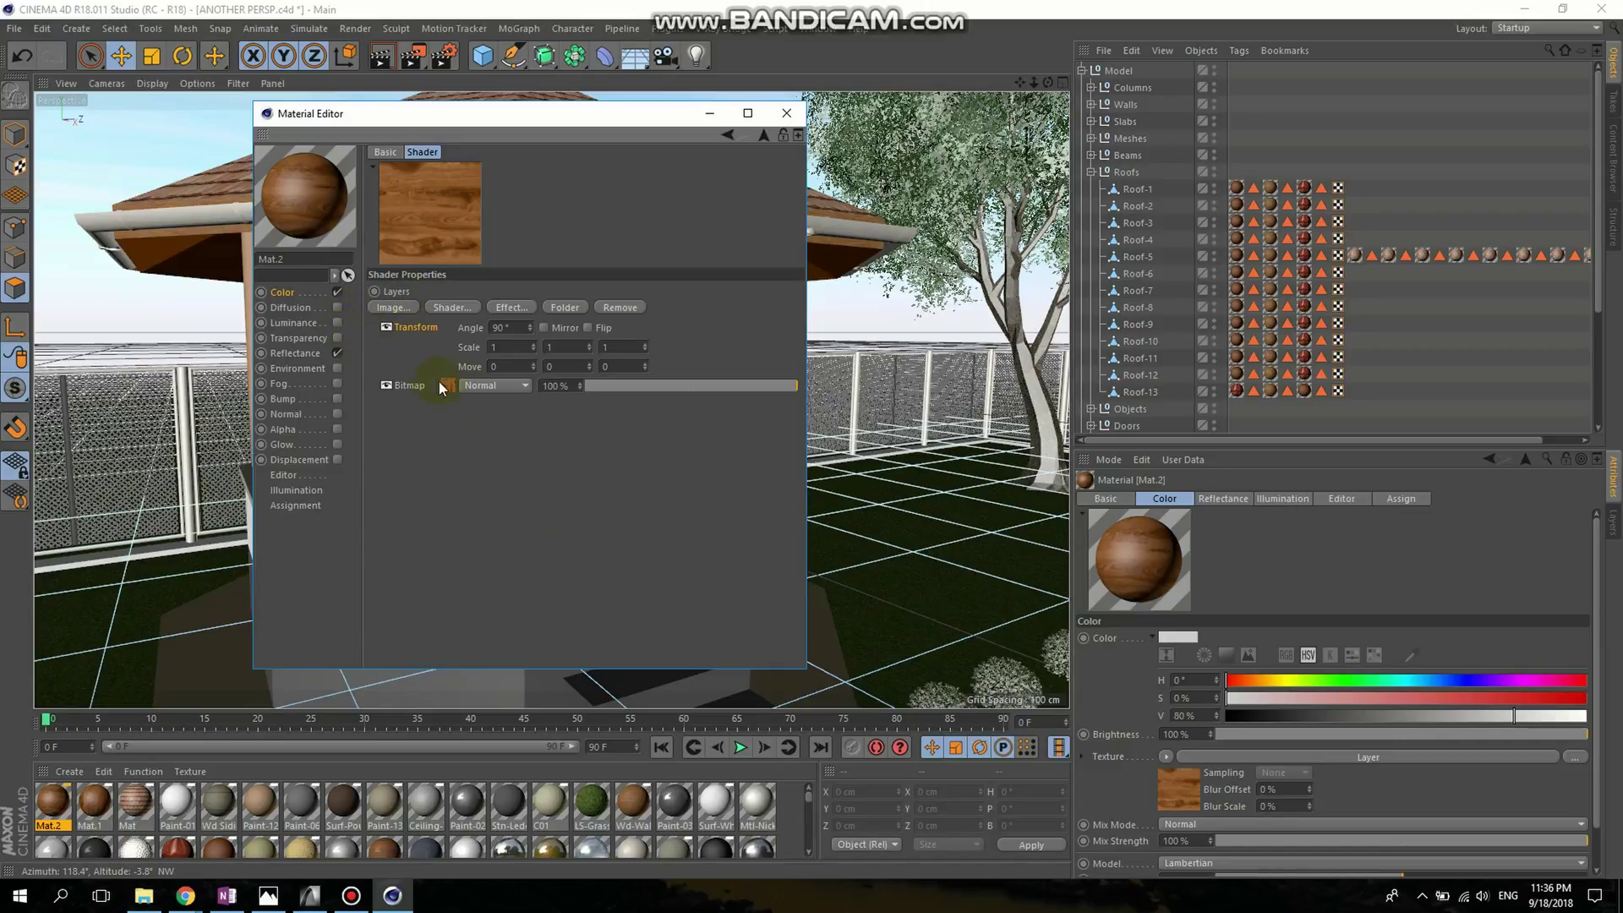
- Copy the rotated layer shader from Mat.2's Color texture
click(279, 294)
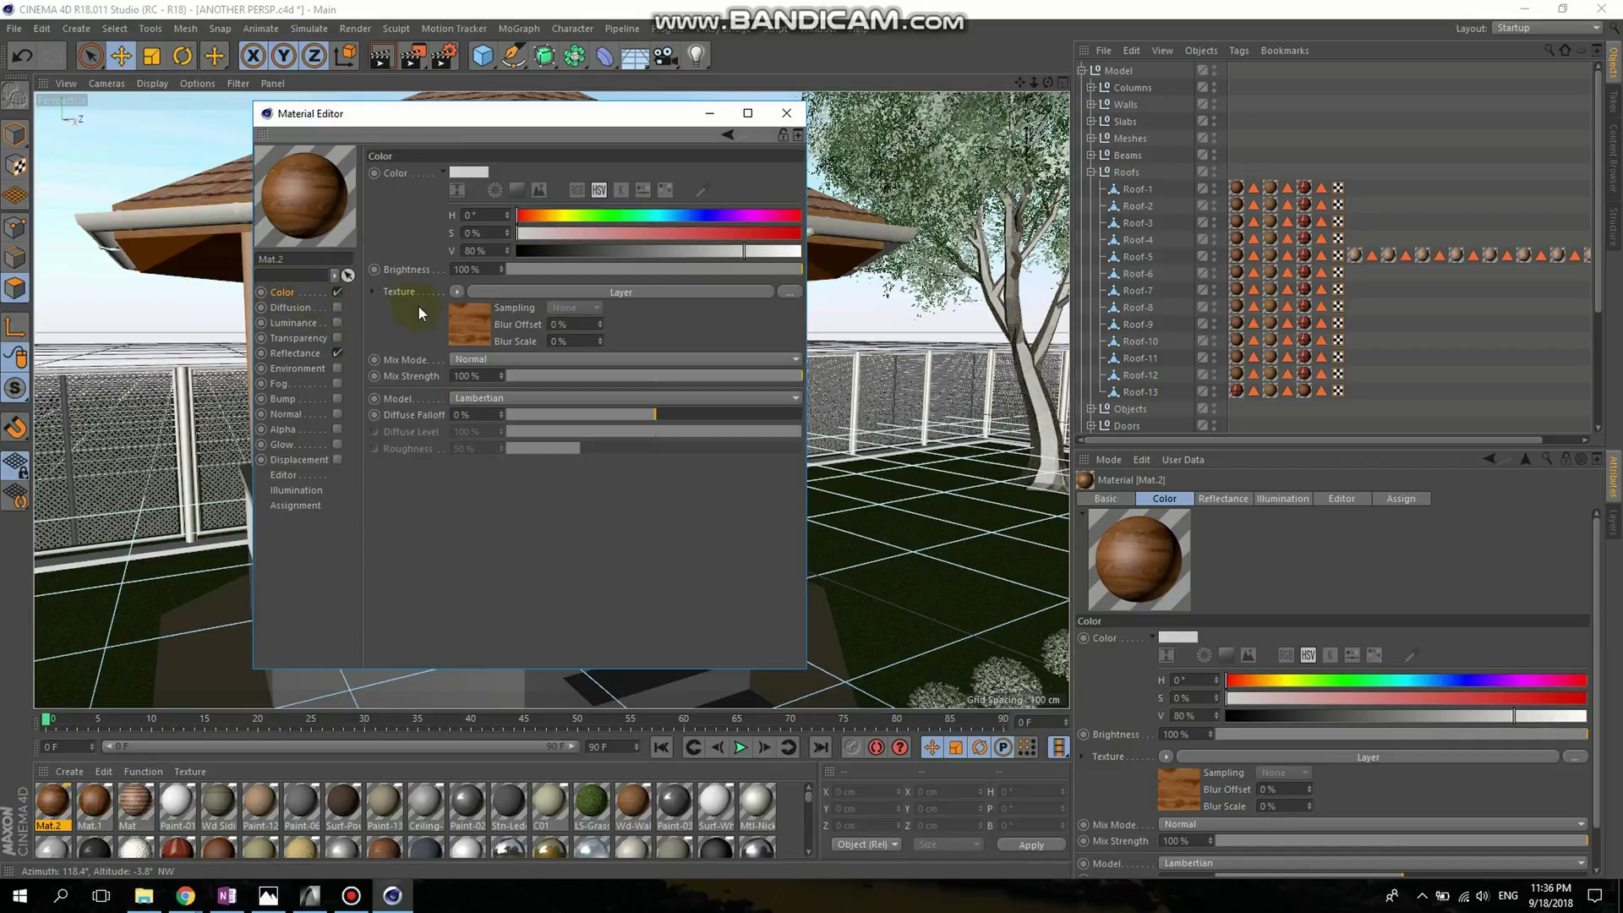
click(458, 294)
click(490, 384)
- Enable Bump on Mat.2, paste the layer shader as its texture, and close the editor
click(286, 399)
click(337, 398)
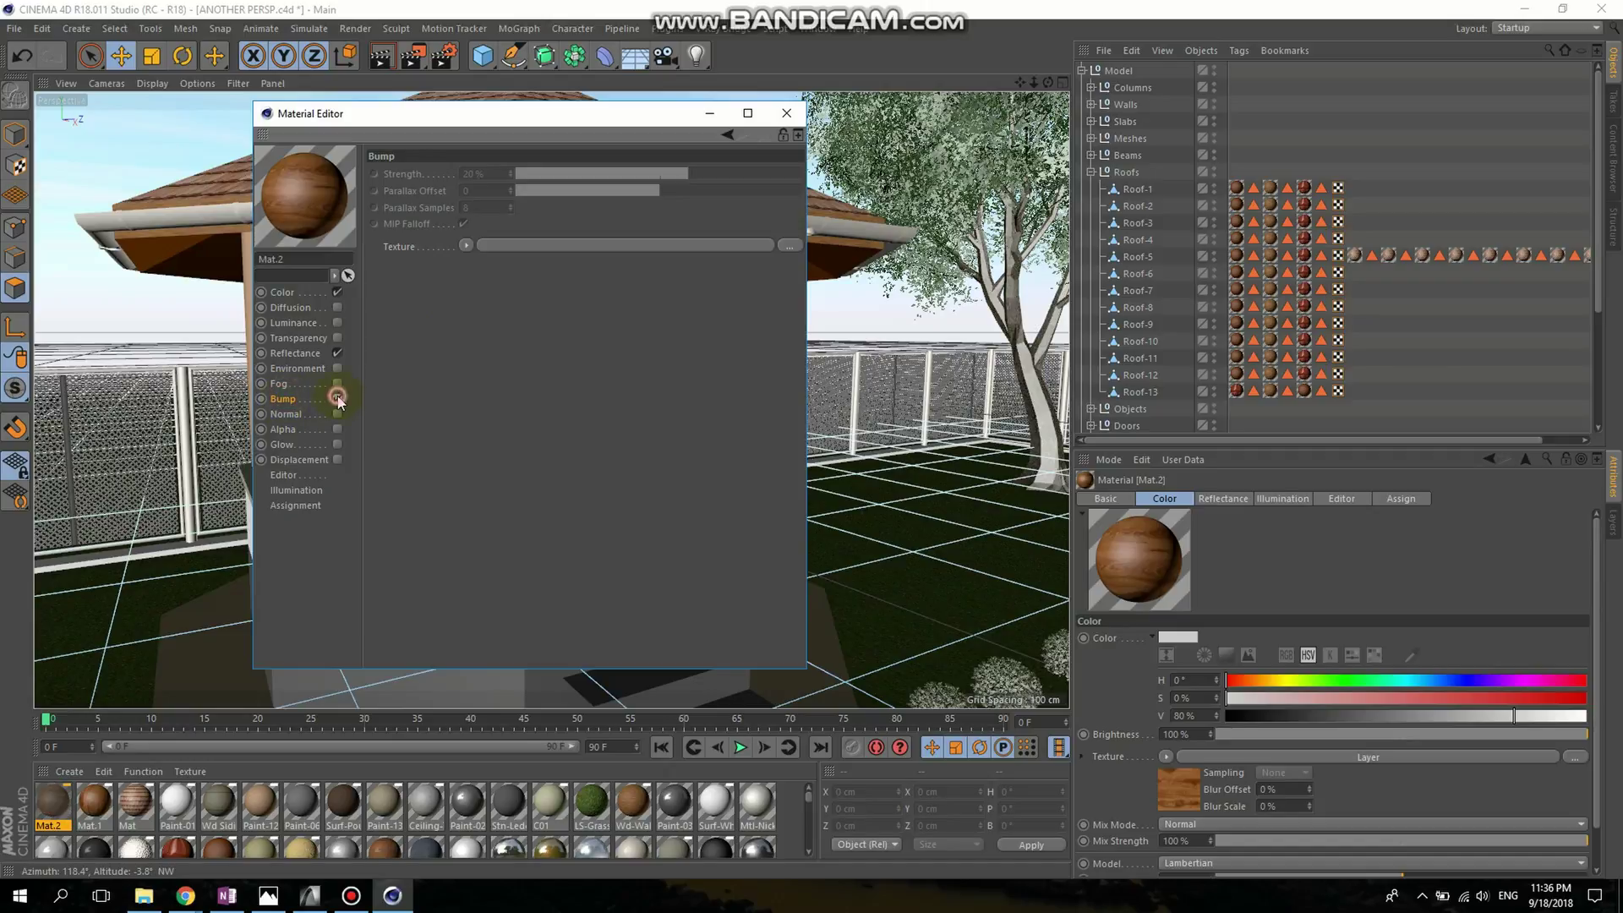
click(463, 245)
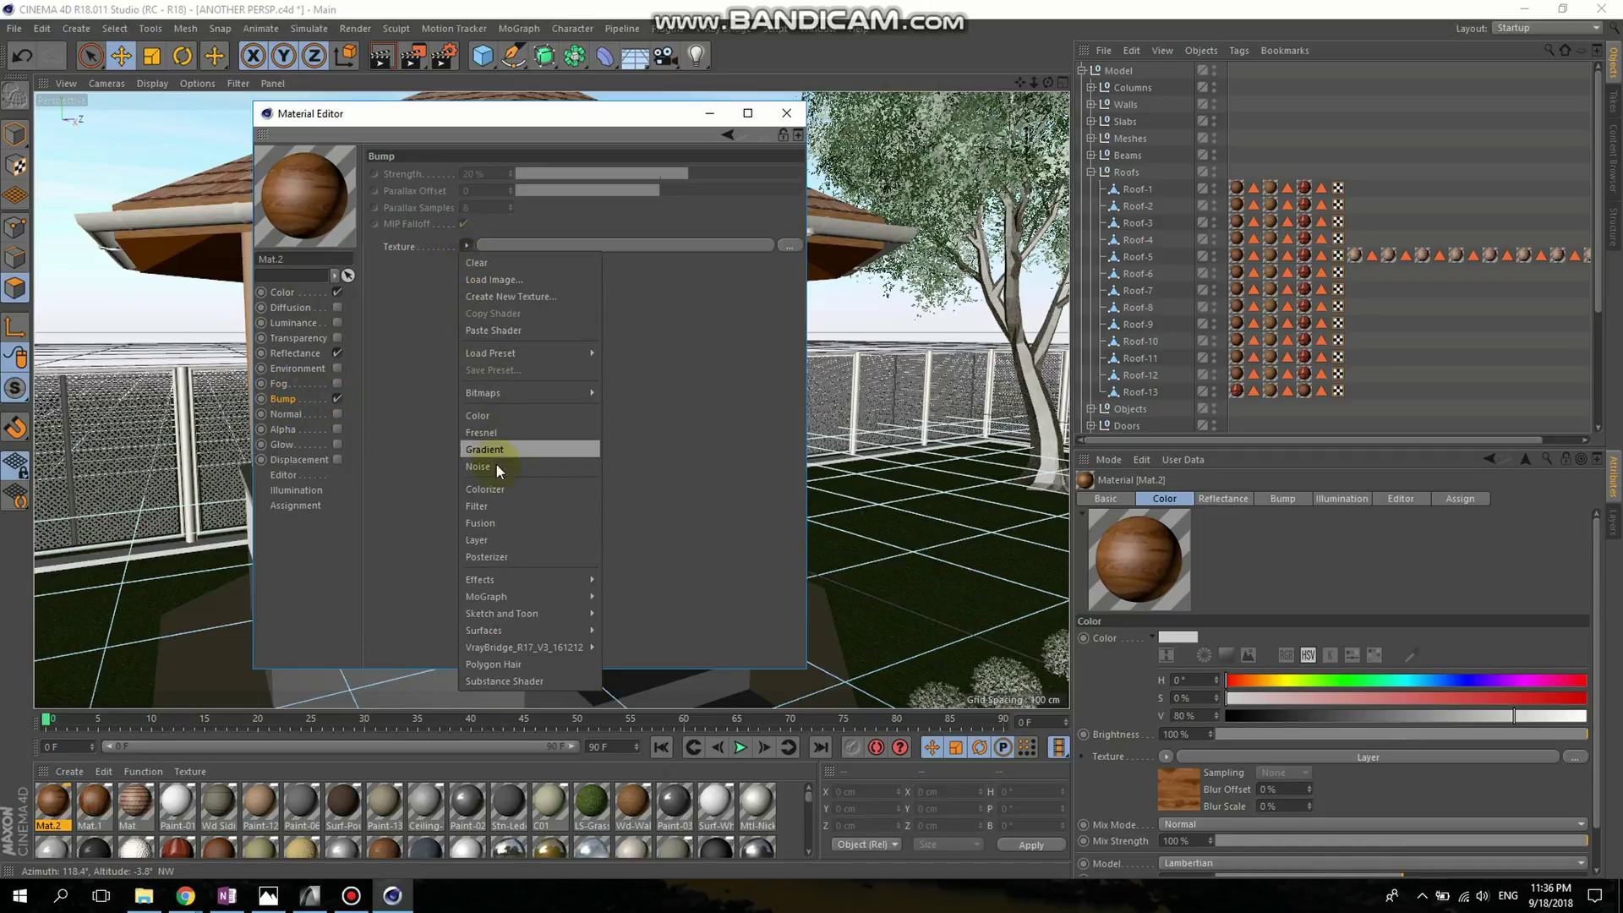
click(495, 331)
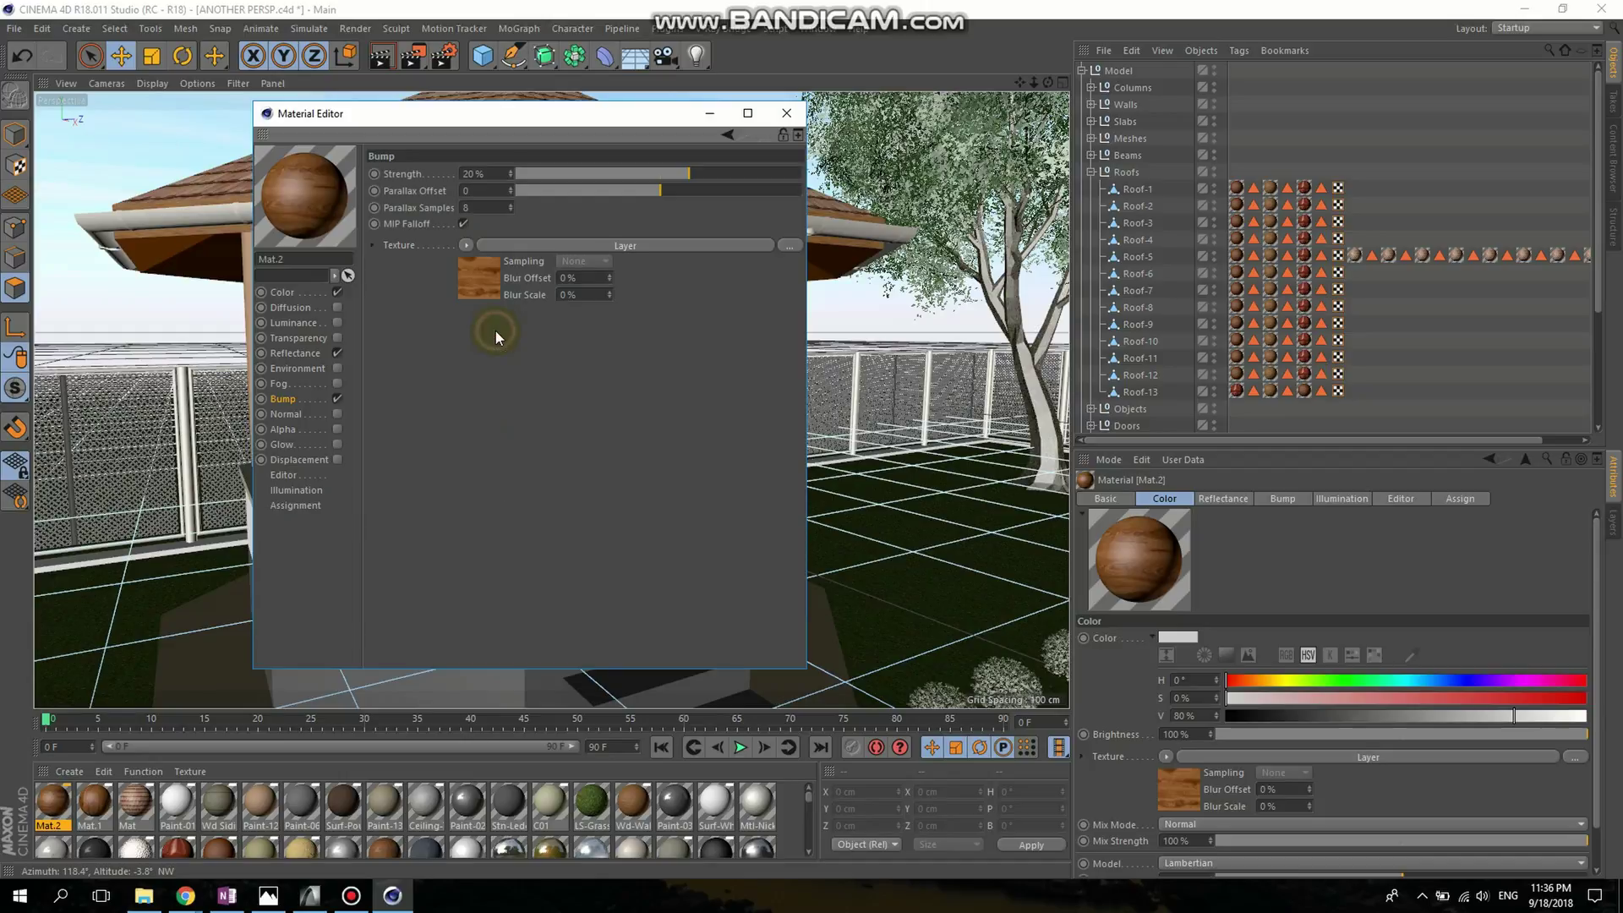
click(785, 115)
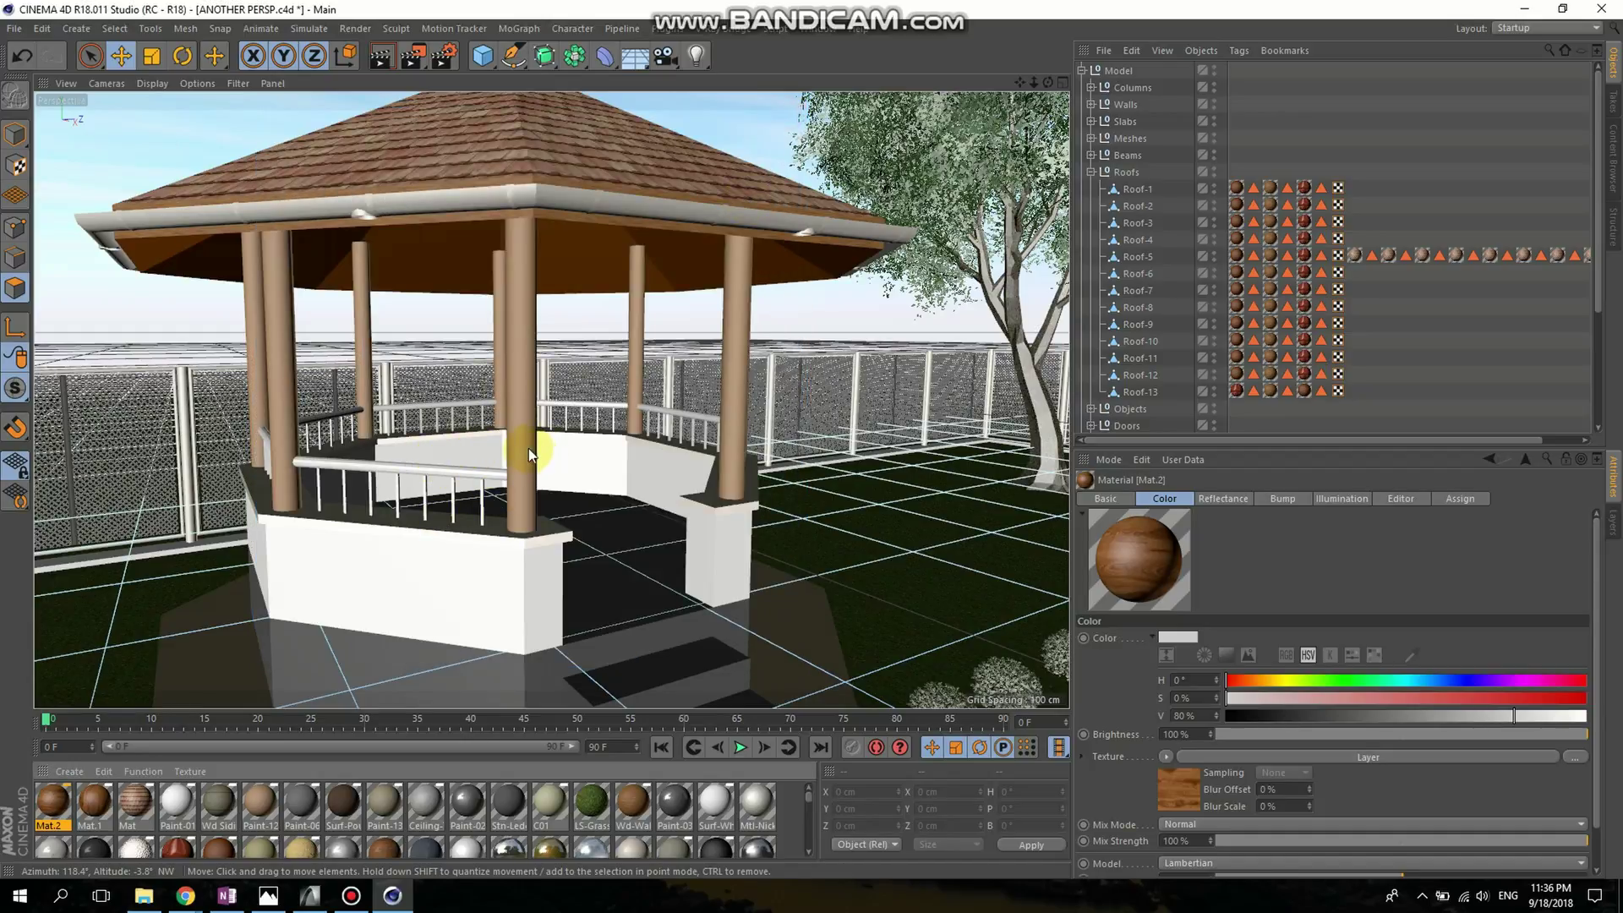
- Switch to Model mode and drag Mat.1 onto the first gazebo column
click(15, 134)
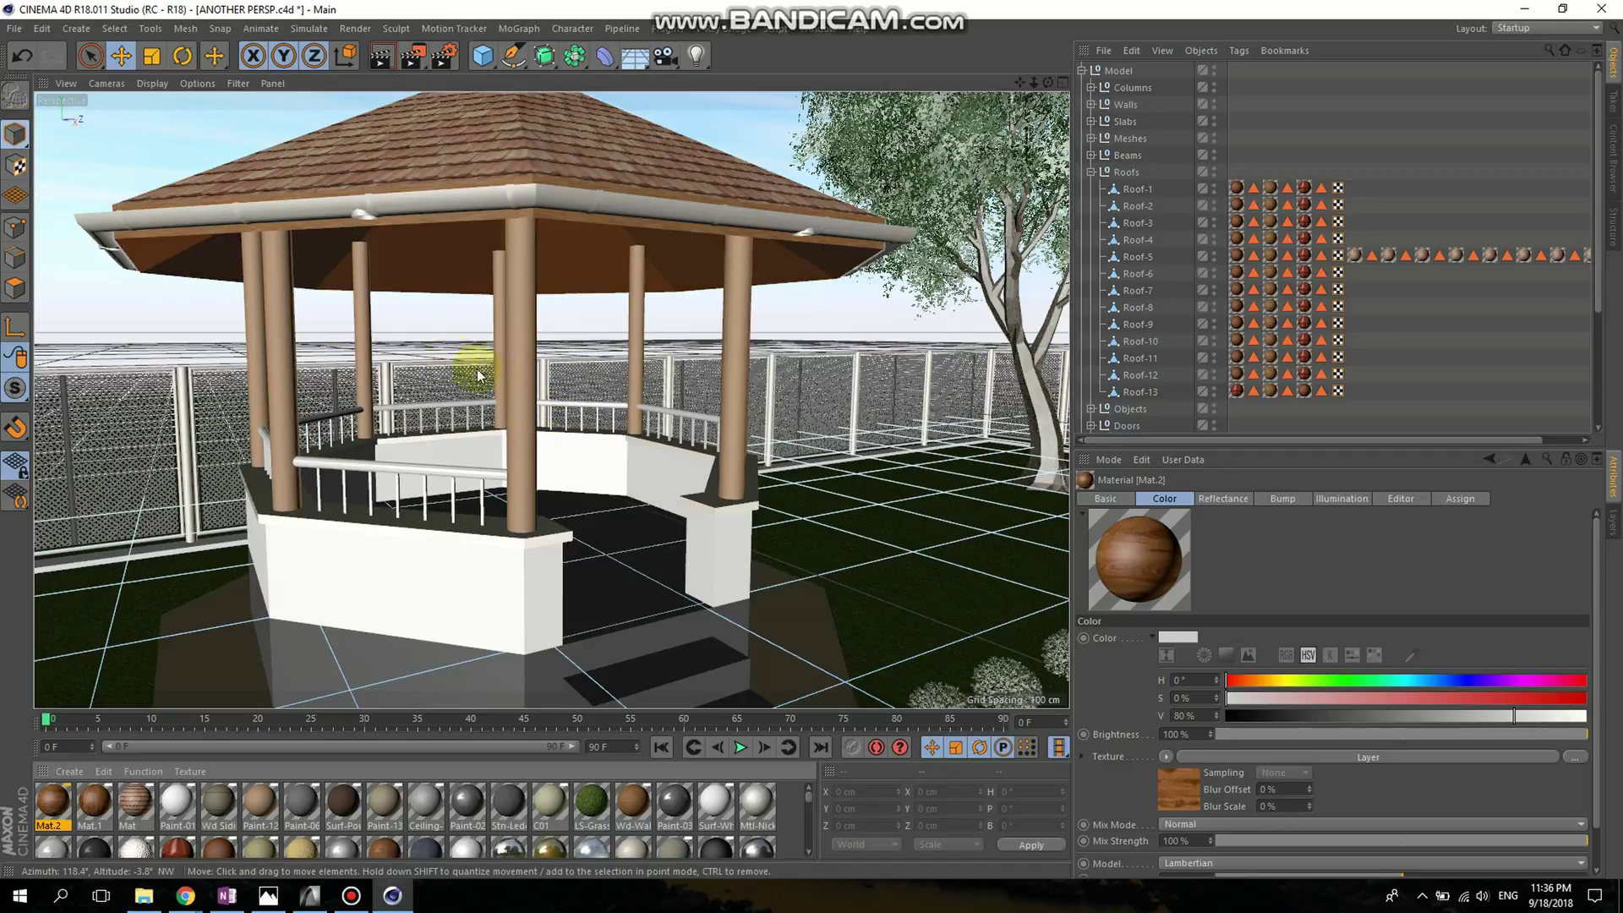
click(525, 387)
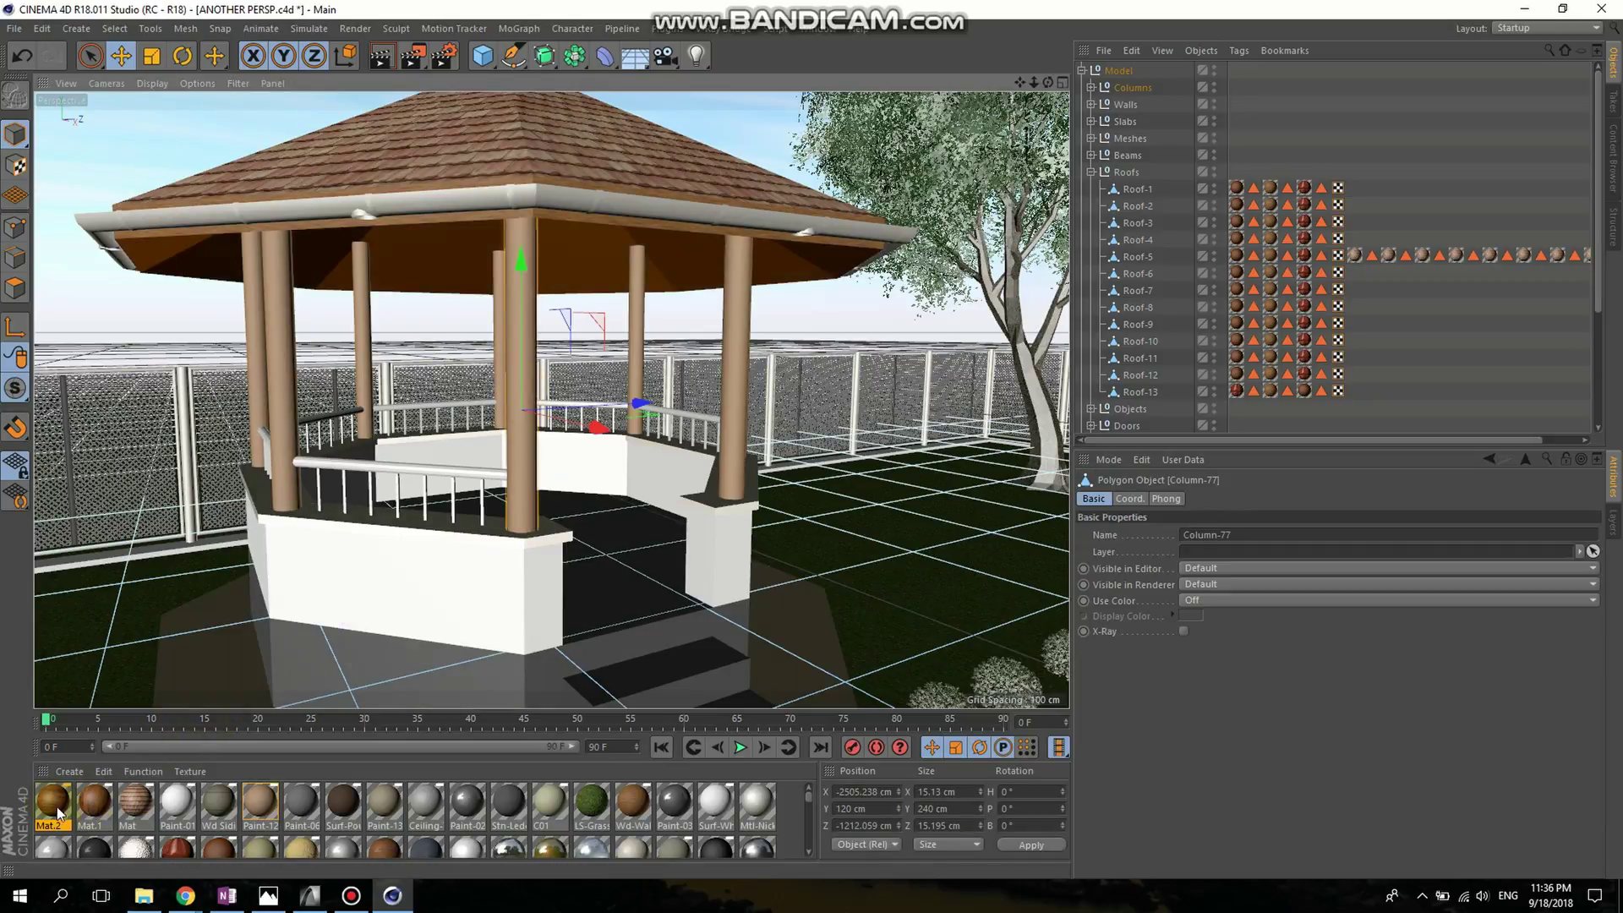
click(98, 812)
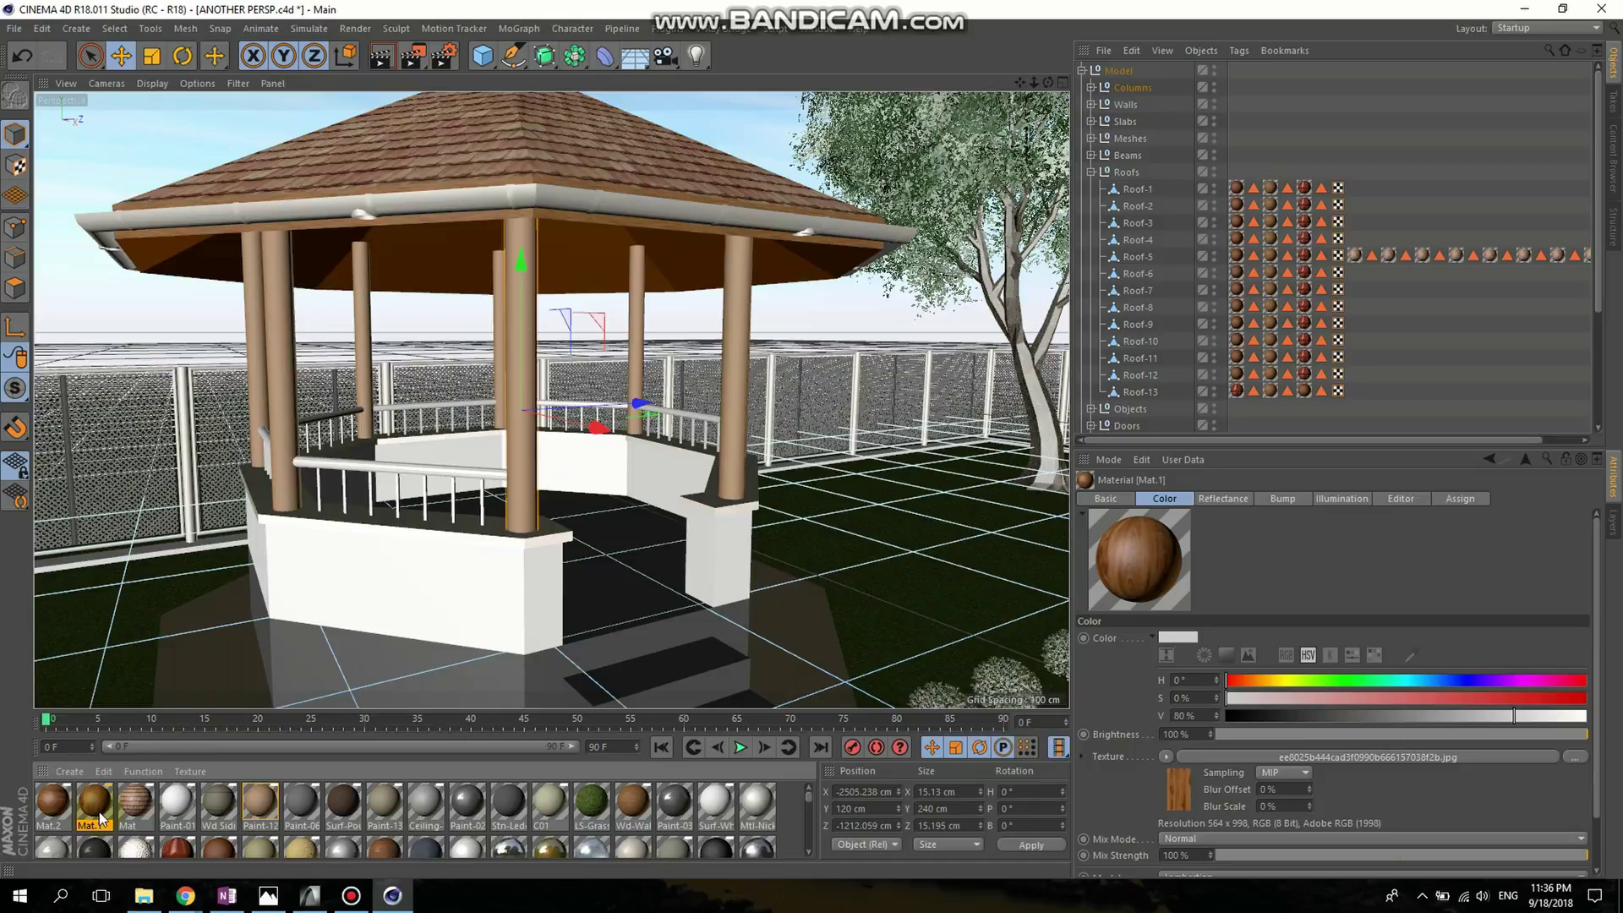
drag(98, 812, 519, 480)
scroll(533, 489, up, 3)
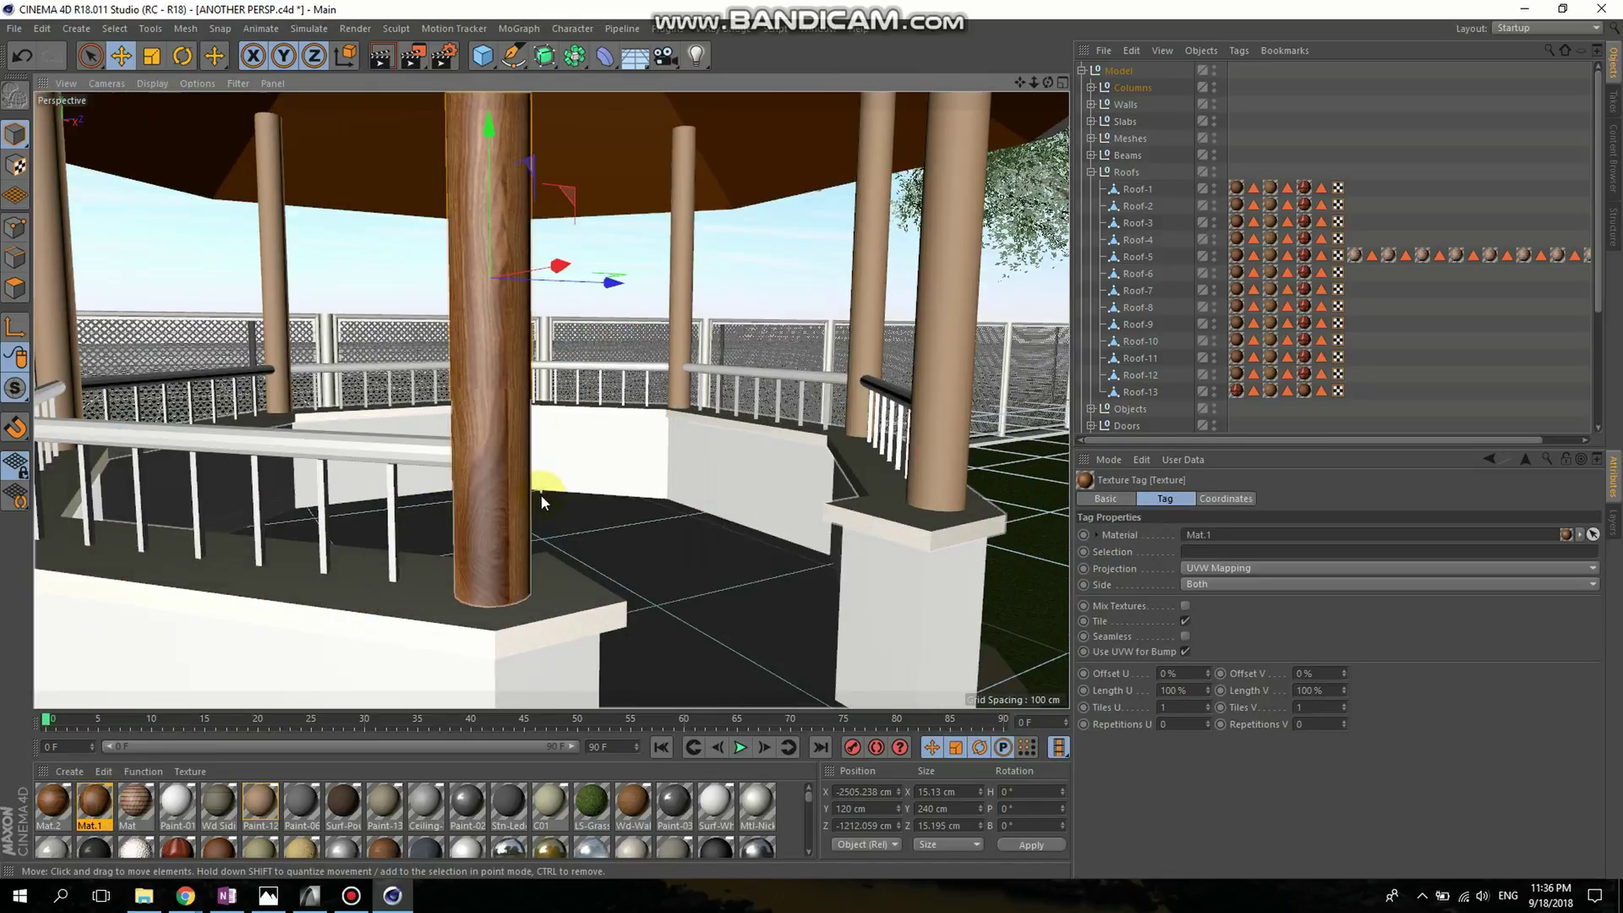
scroll(554, 515, down, 2)
mouse_move(556, 519)
alt+mouse_down()
mouse_move(581, 501)
mouse_move(552, 525)
alt+mouse_up()
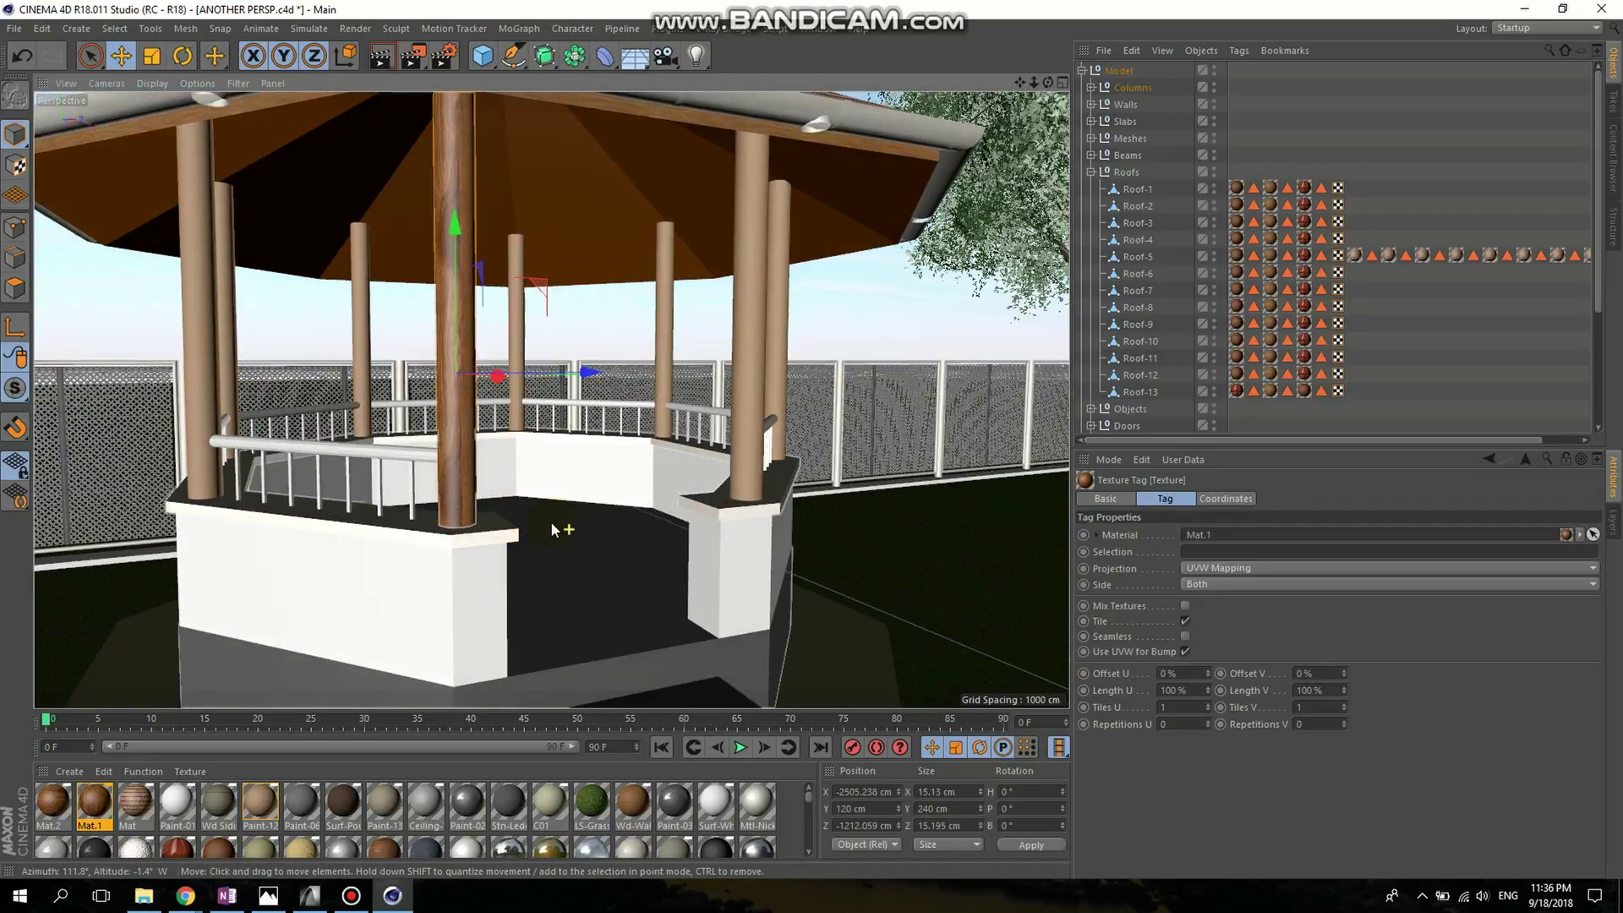
- Apply Mat.1 wood to the left and right front columns as well
click(195, 409)
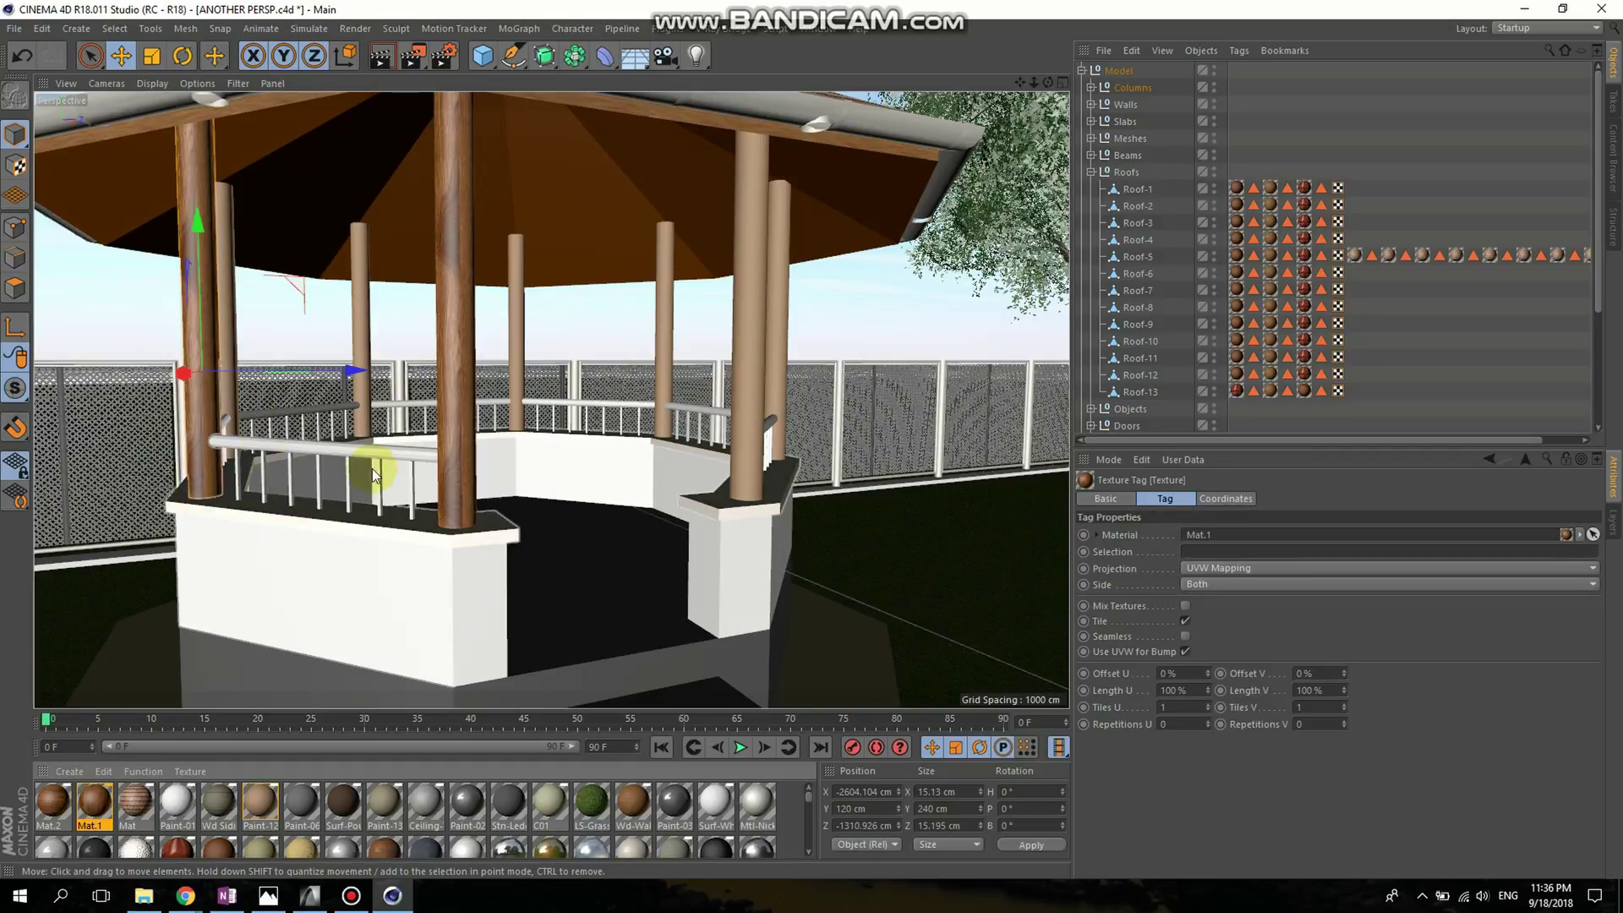
click(734, 444)
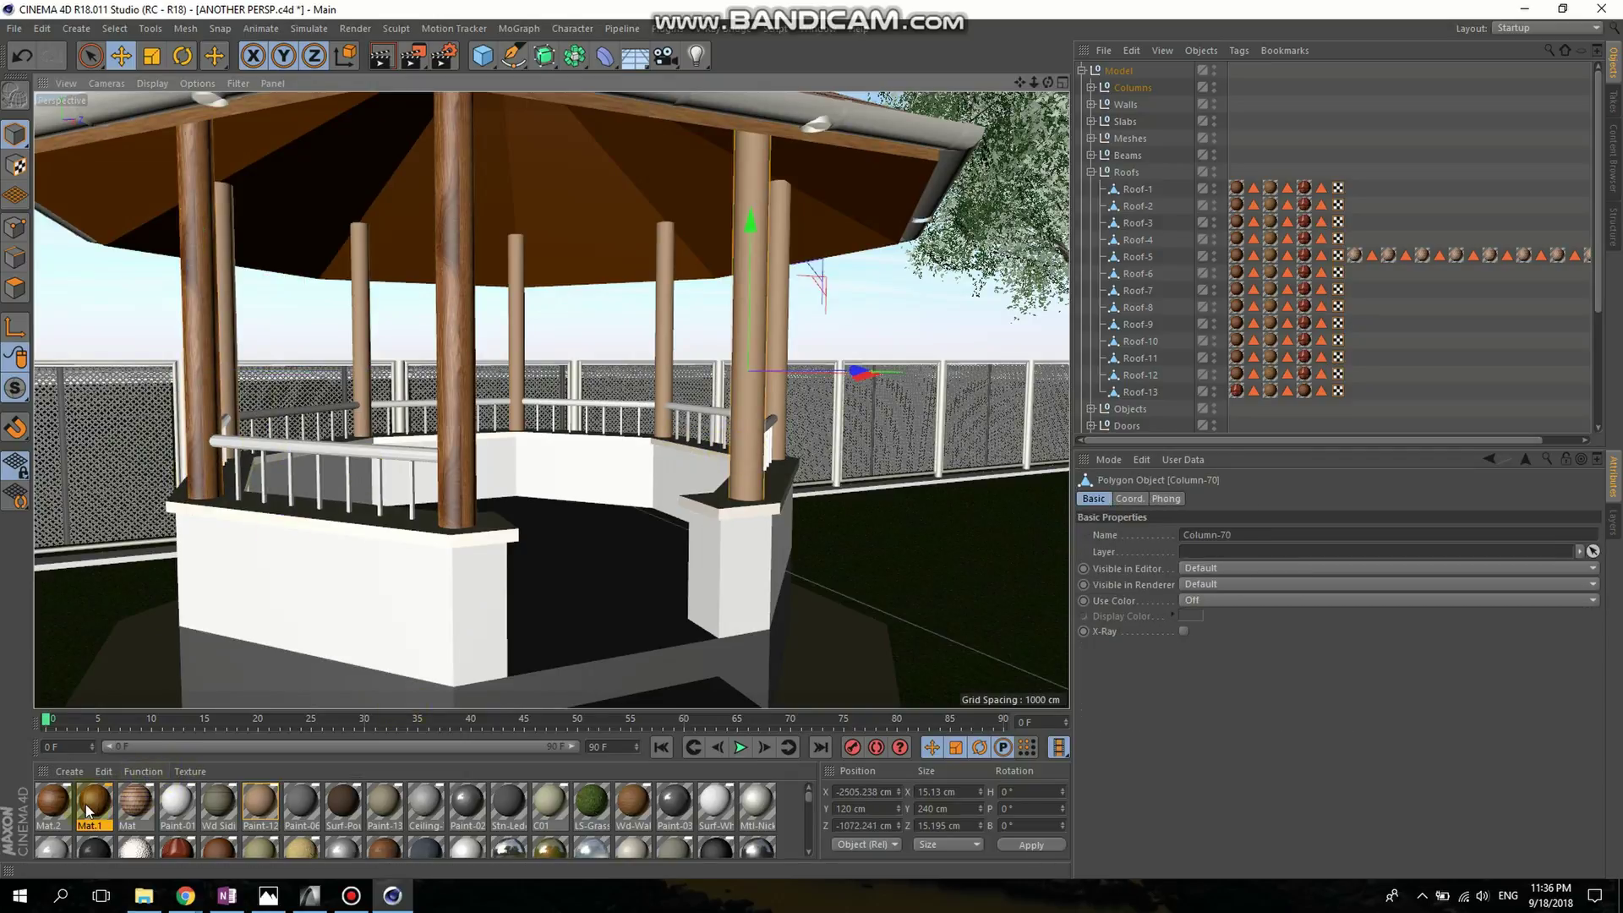
click(748, 491)
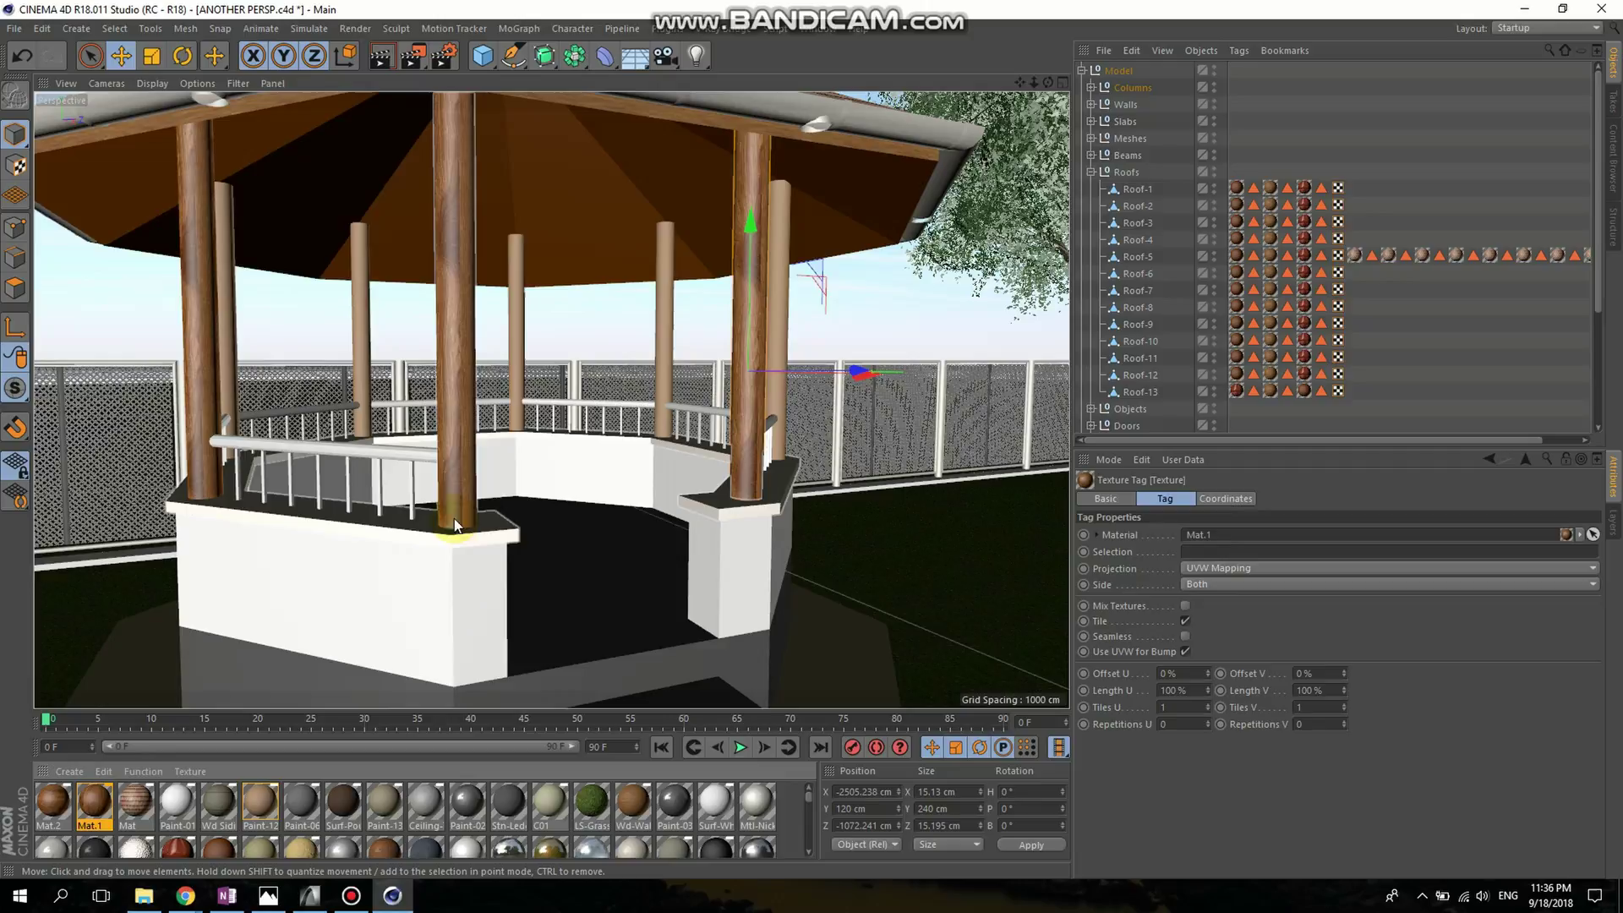
scroll(385, 507, up, 3)
scroll(394, 515, down, 3)
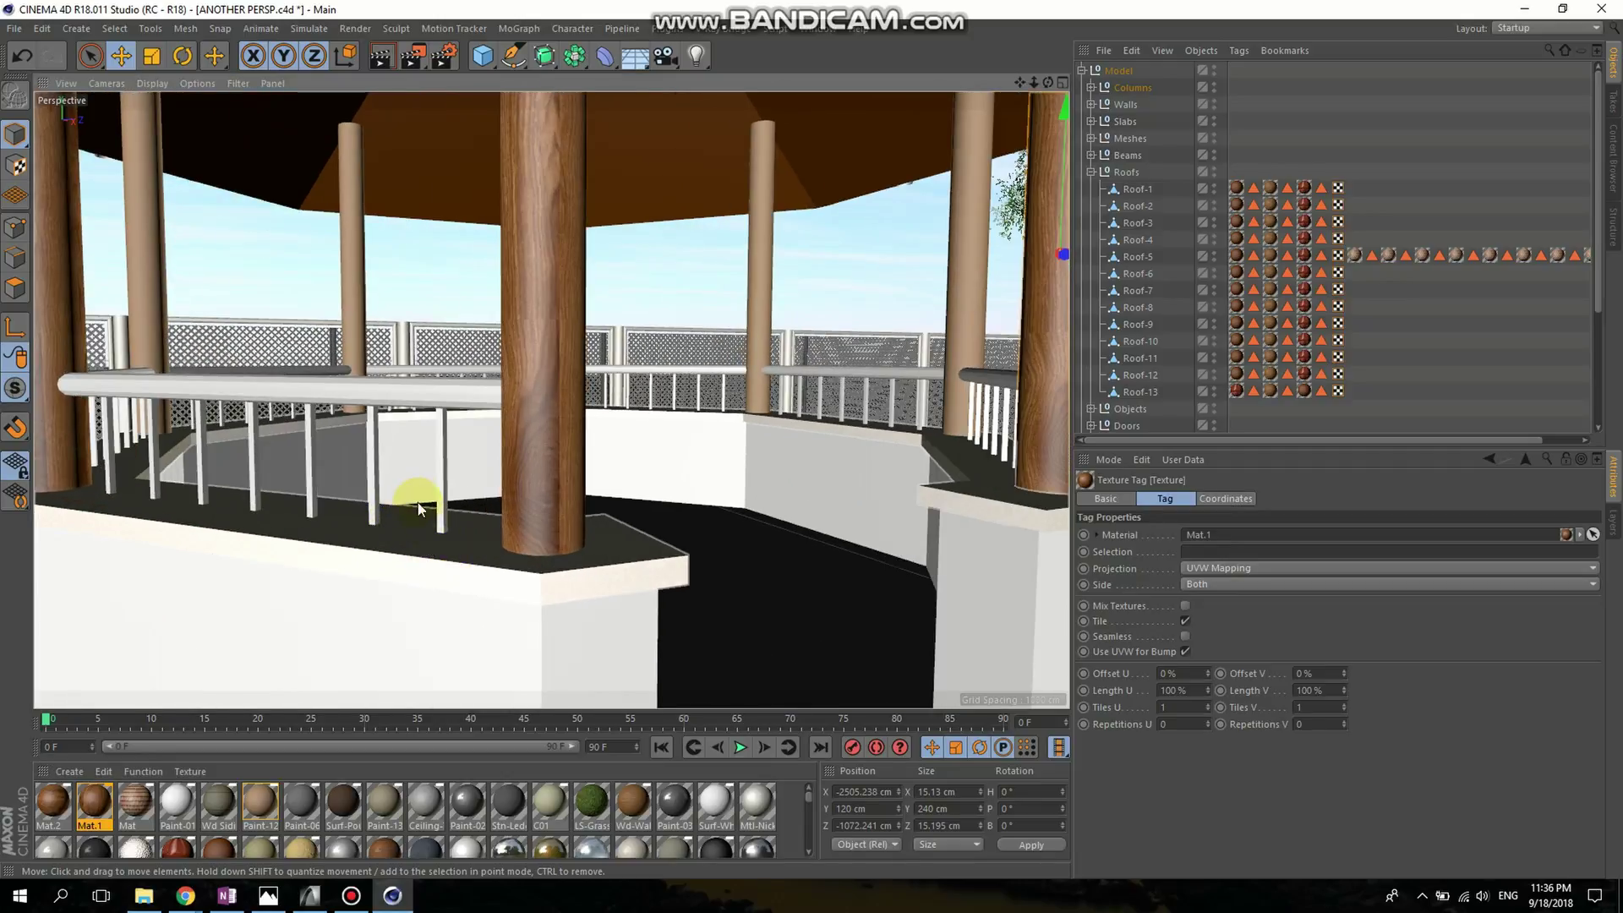
scroll(418, 502, up, 5)
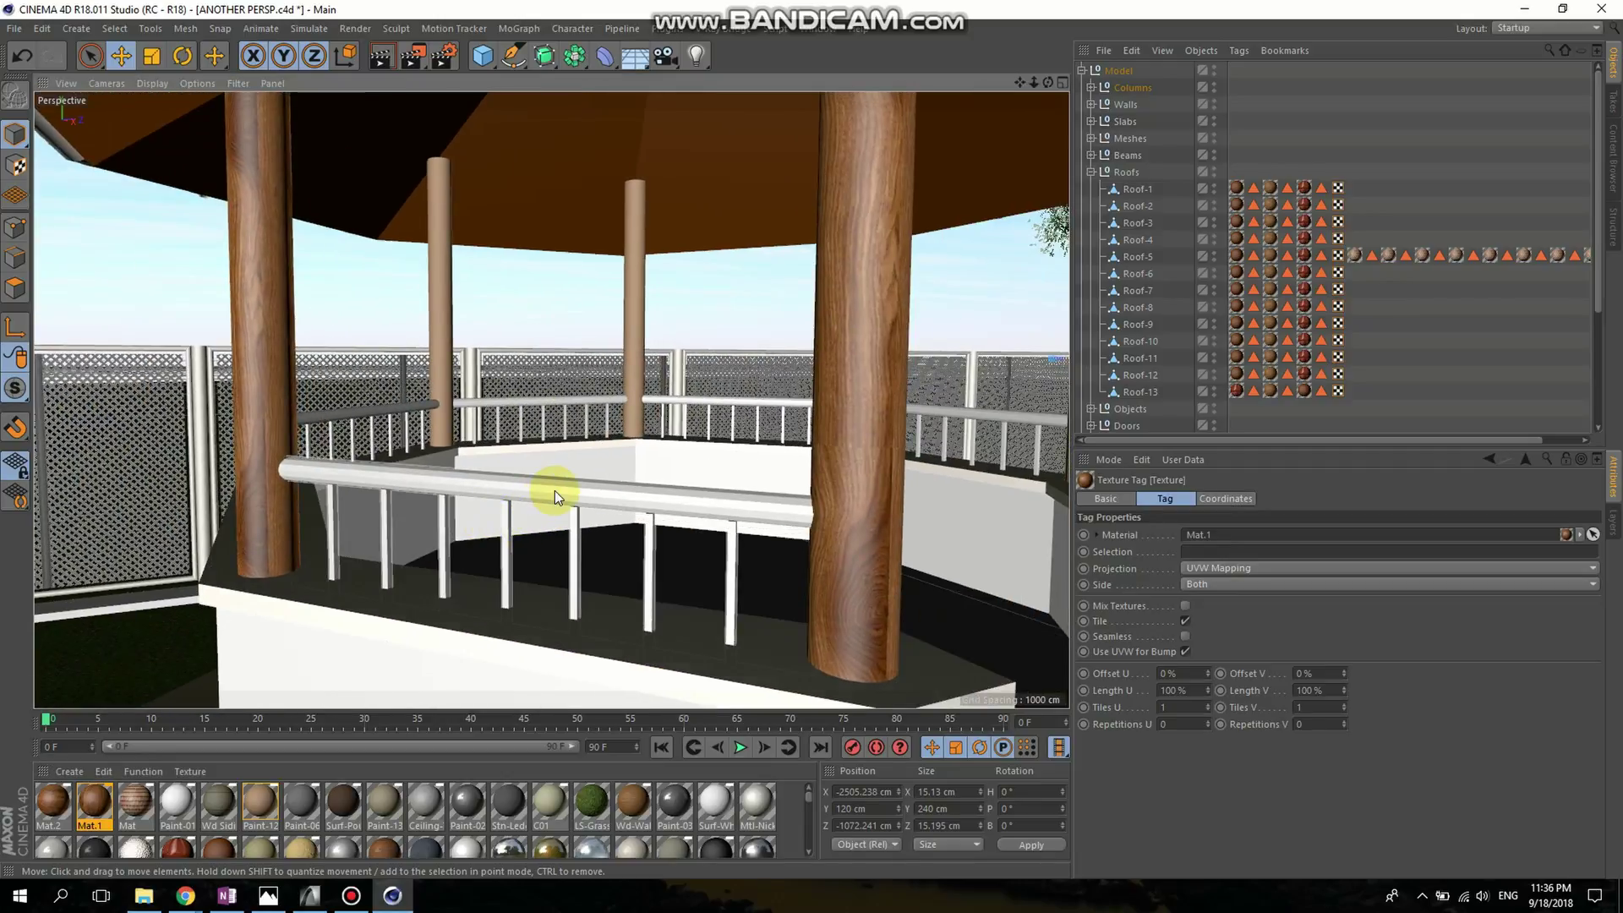
scroll(592, 510, up, 5)
scroll(601, 514, down, 3)
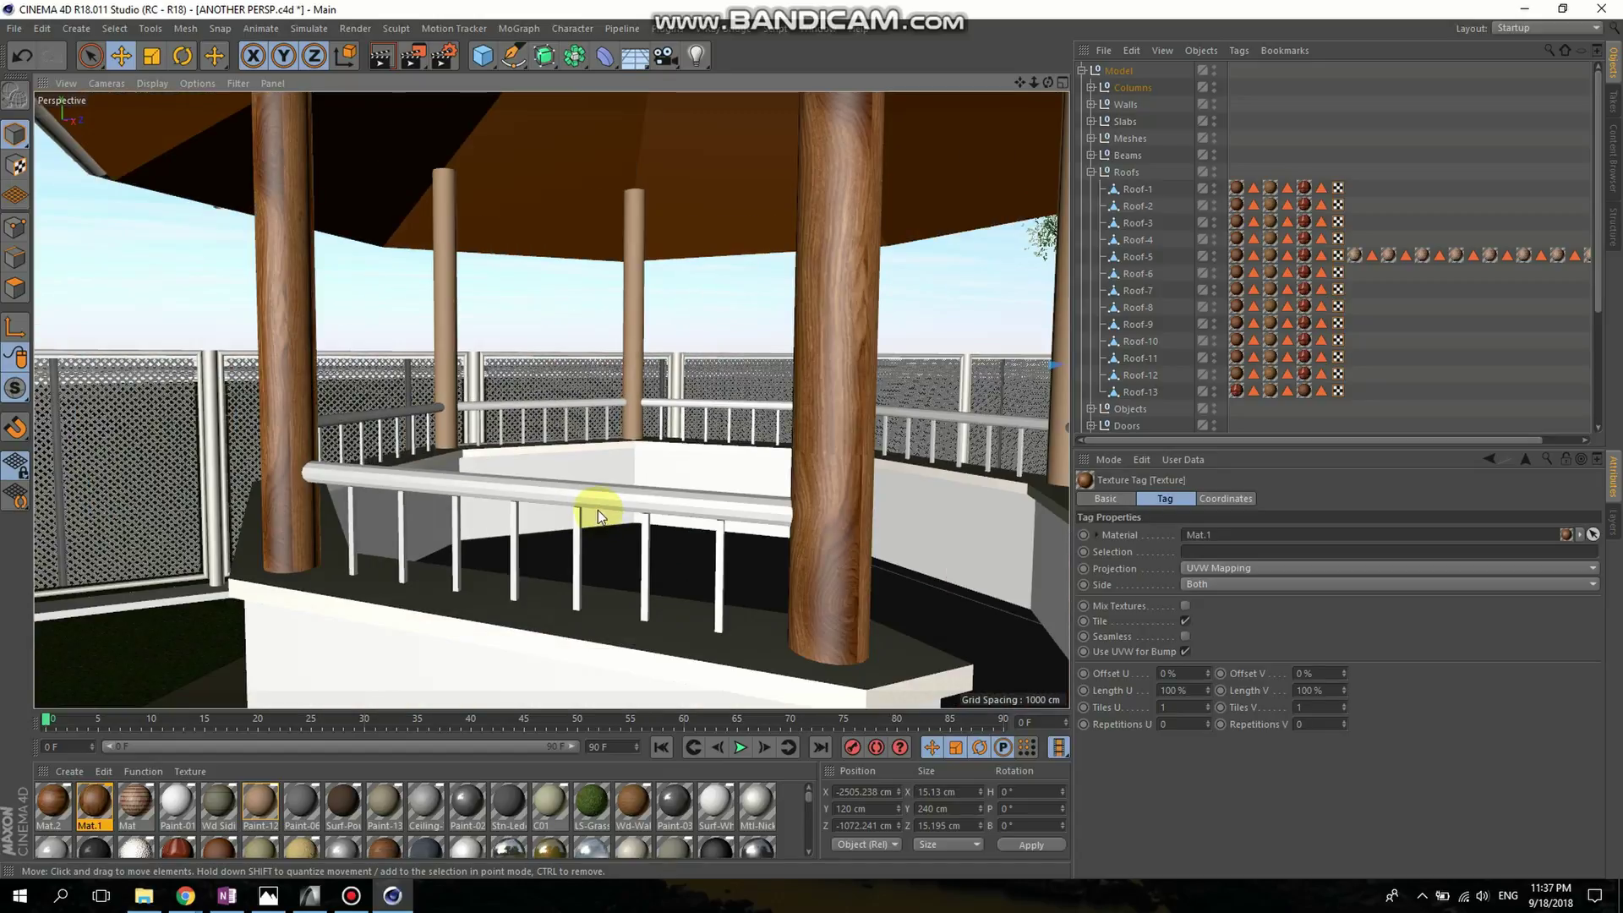
- Select the front railing, undoing an accidental upward move with Ctrl+Z
click(602, 496)
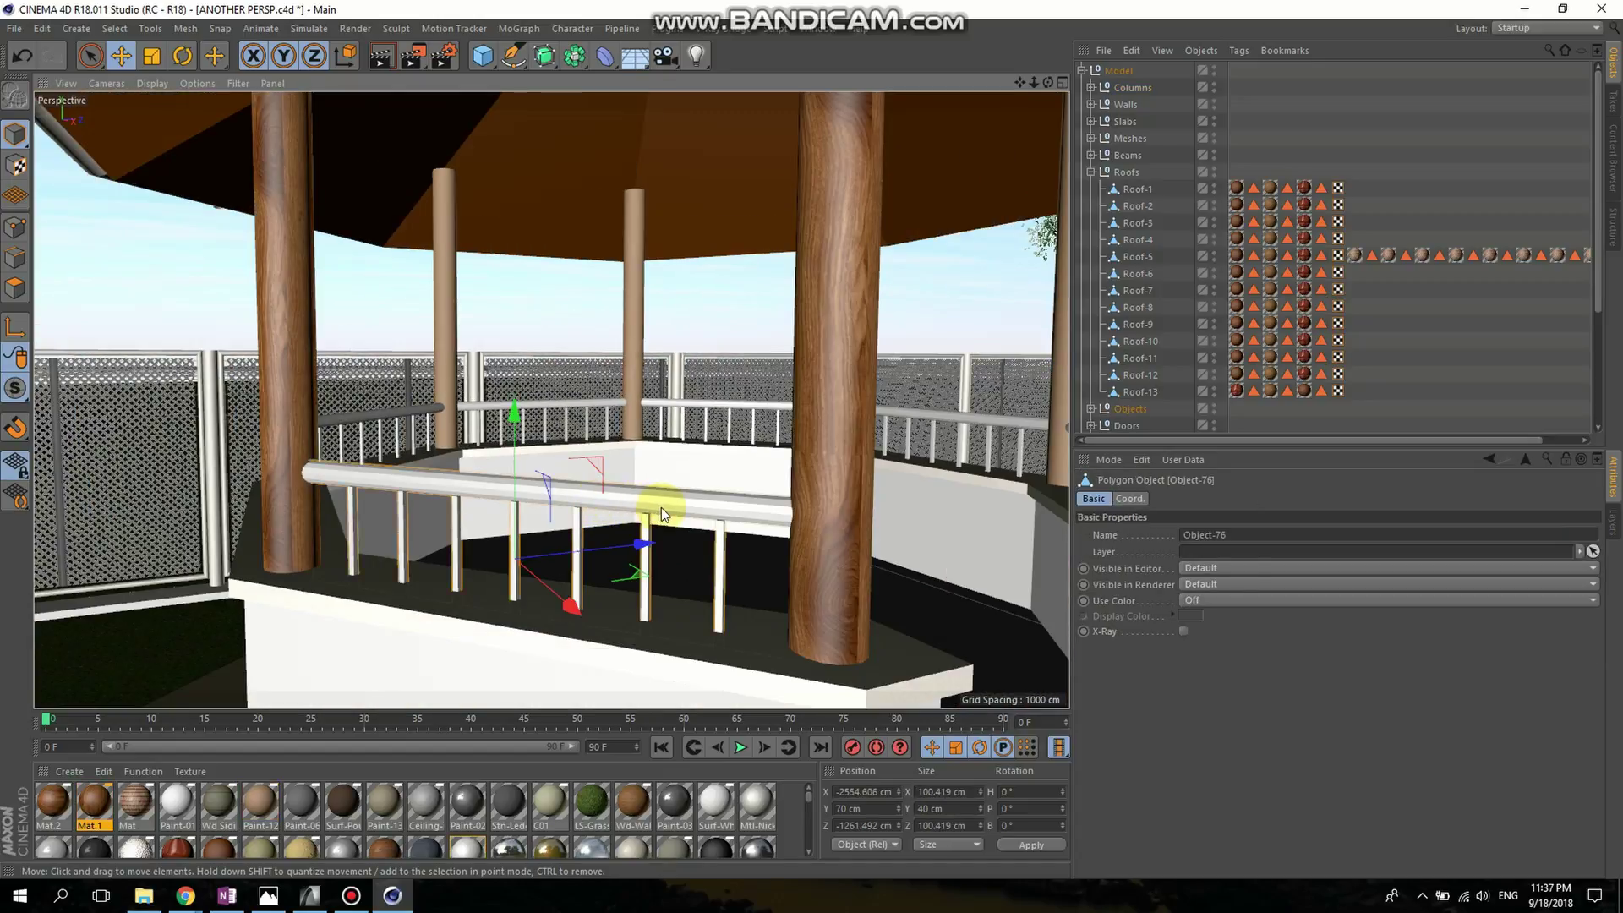
click(1443, 377)
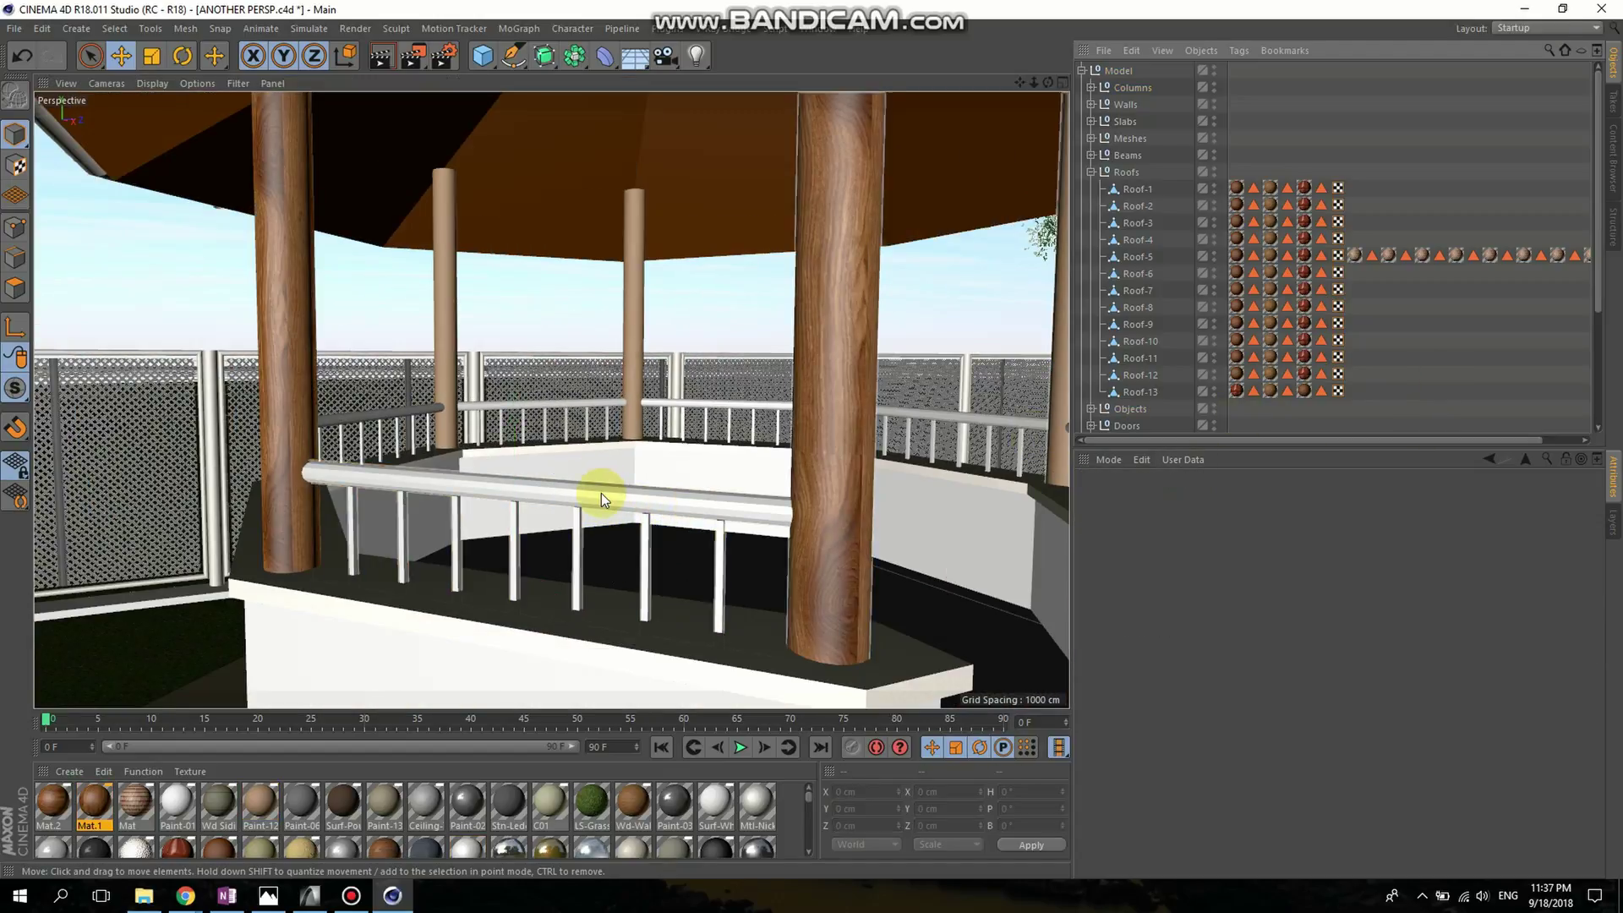
scroll(614, 504, up, 3)
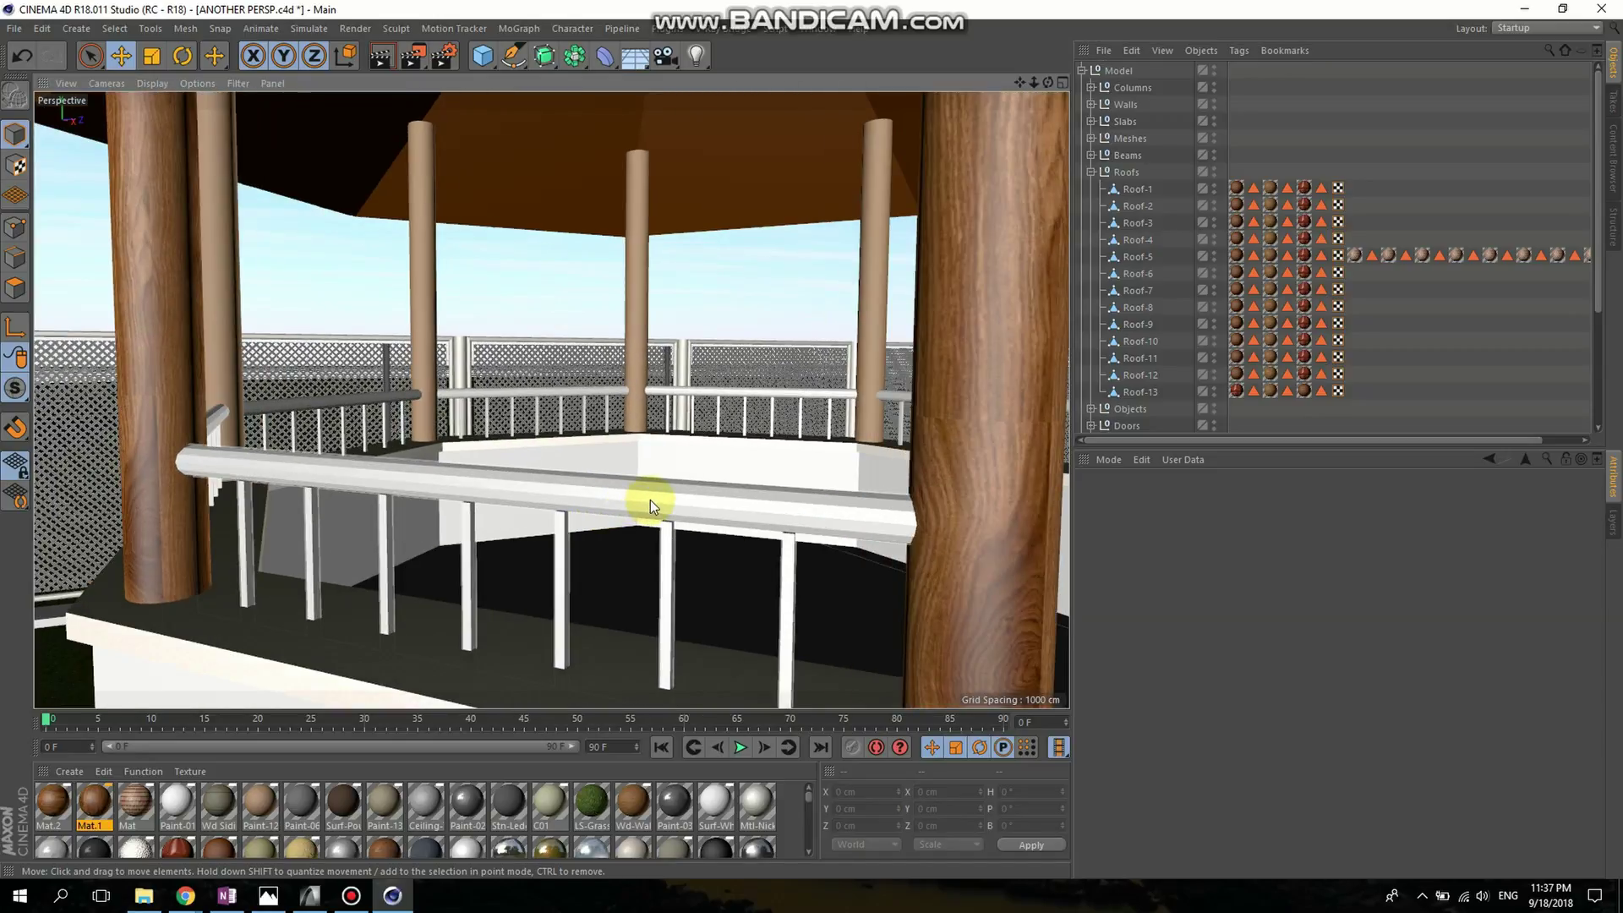
click(651, 499)
drag(468, 443, 467, 398)
key(ctrl+z)
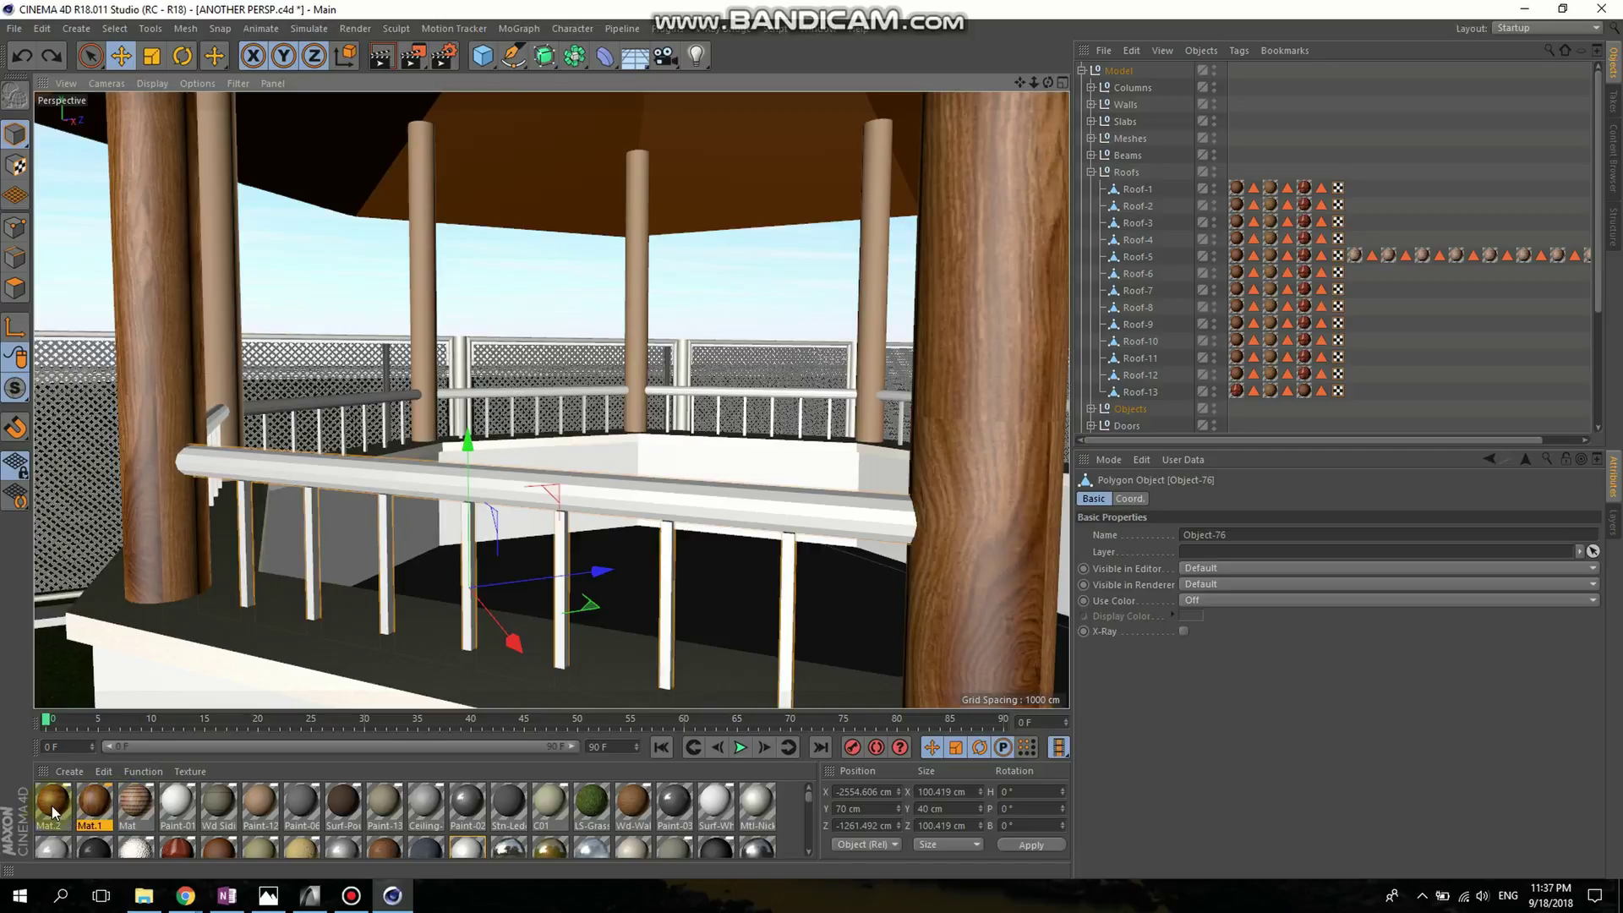
- Drag Mat.2 onto the front railing so it looks like wood
drag(49, 807, 570, 488)
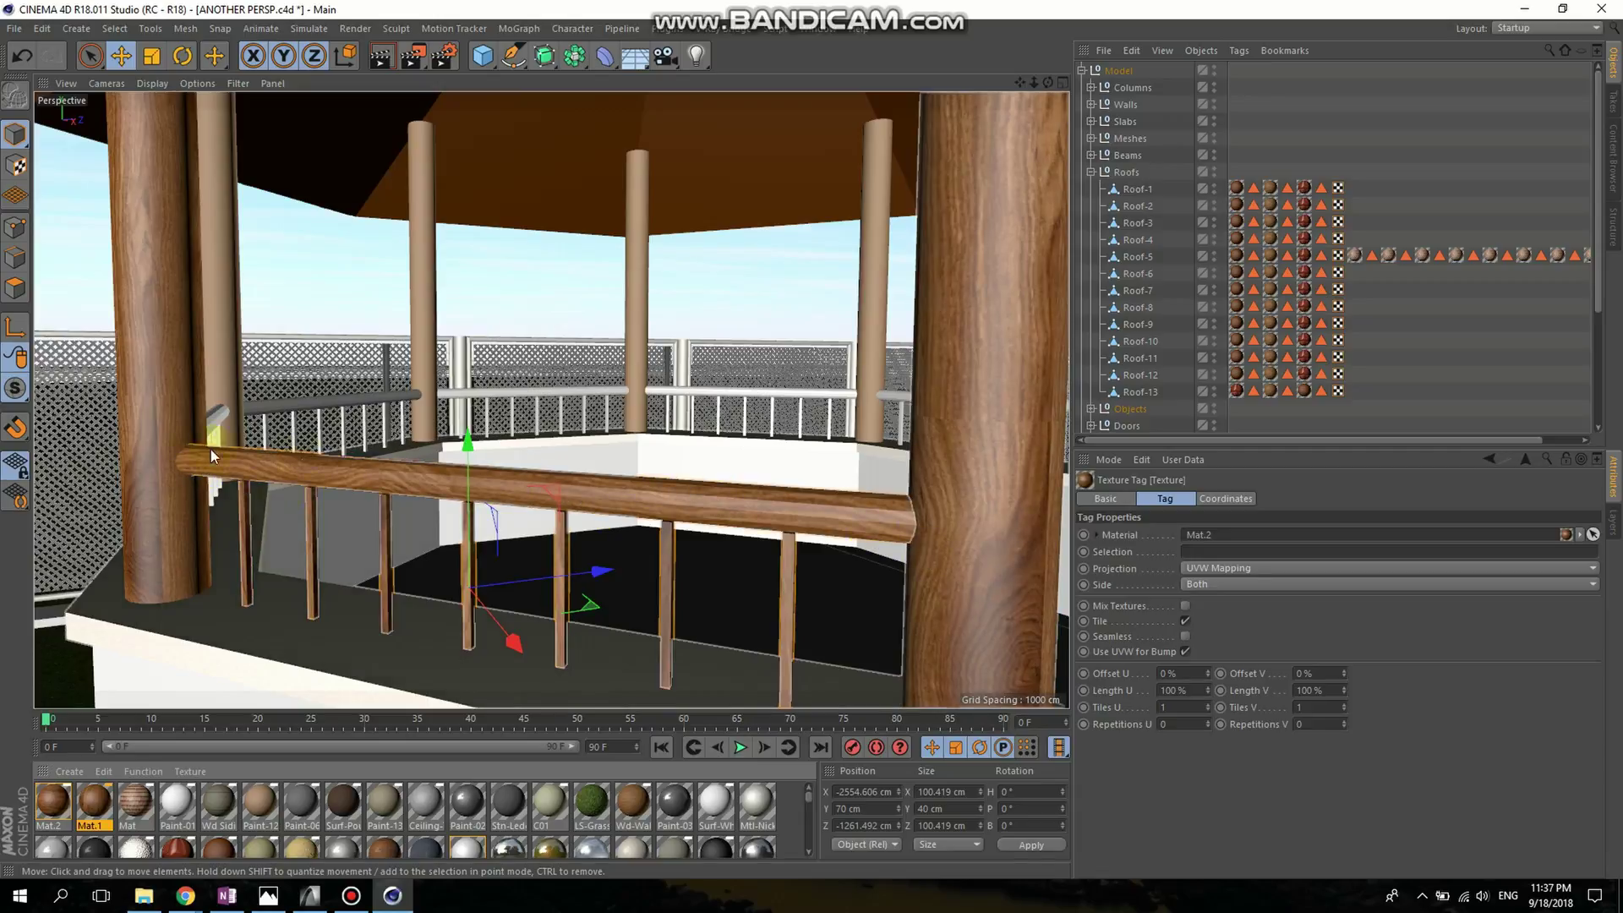
scroll(614, 449, down, 5)
scroll(667, 478, up, 5)
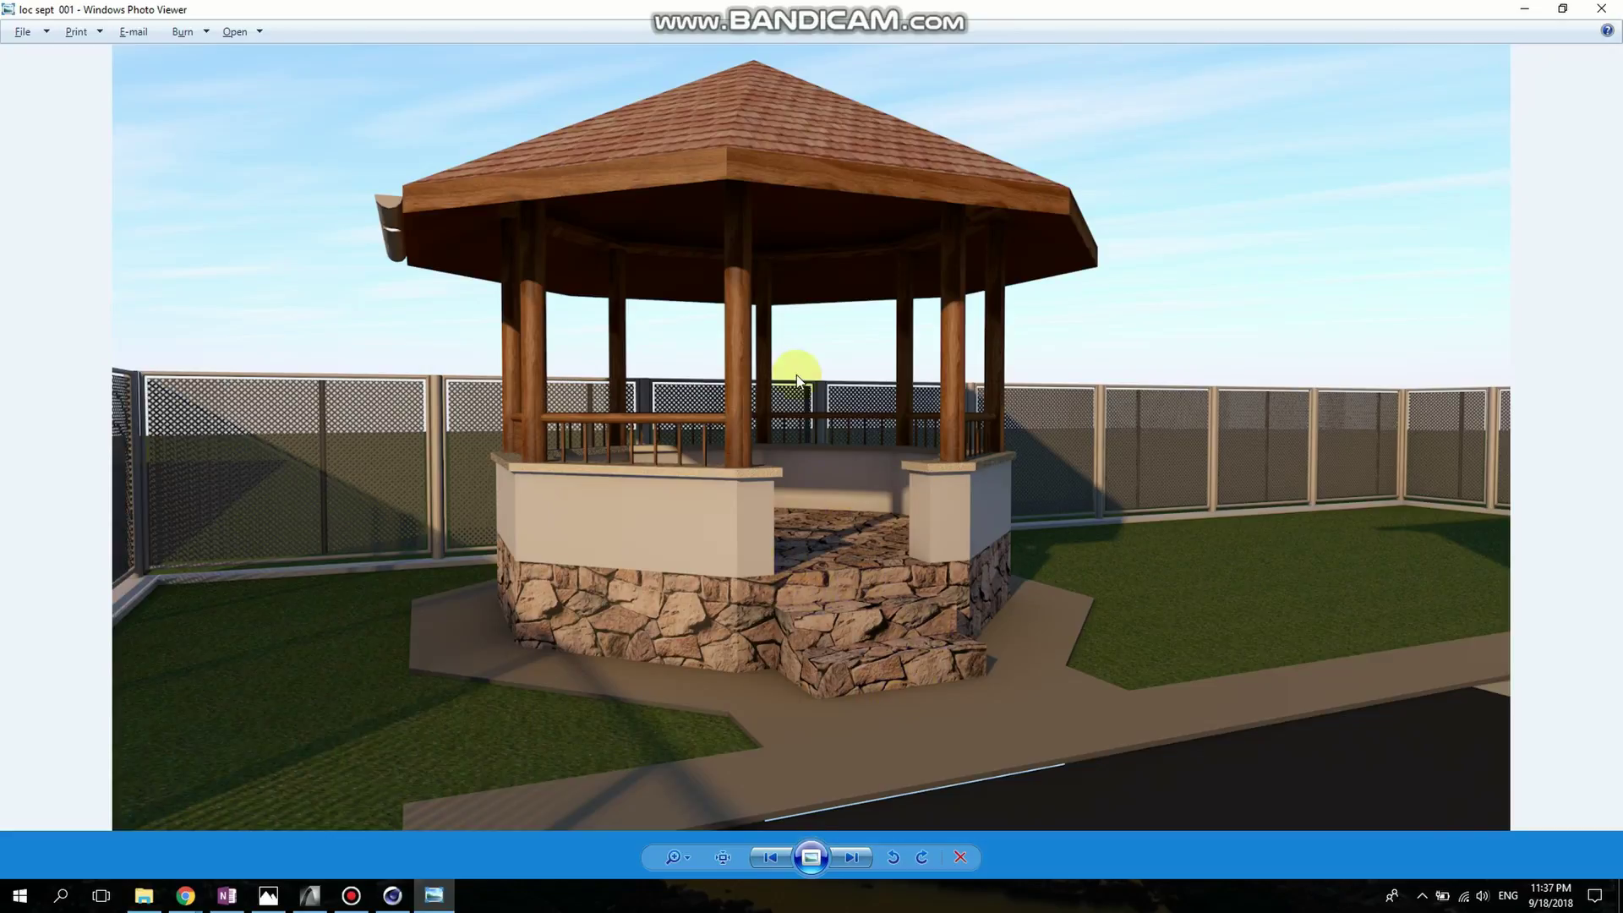
- Zoom in and back out on the render loc sept 001 in Photo Viewer
scroll(744, 406, up, 1)
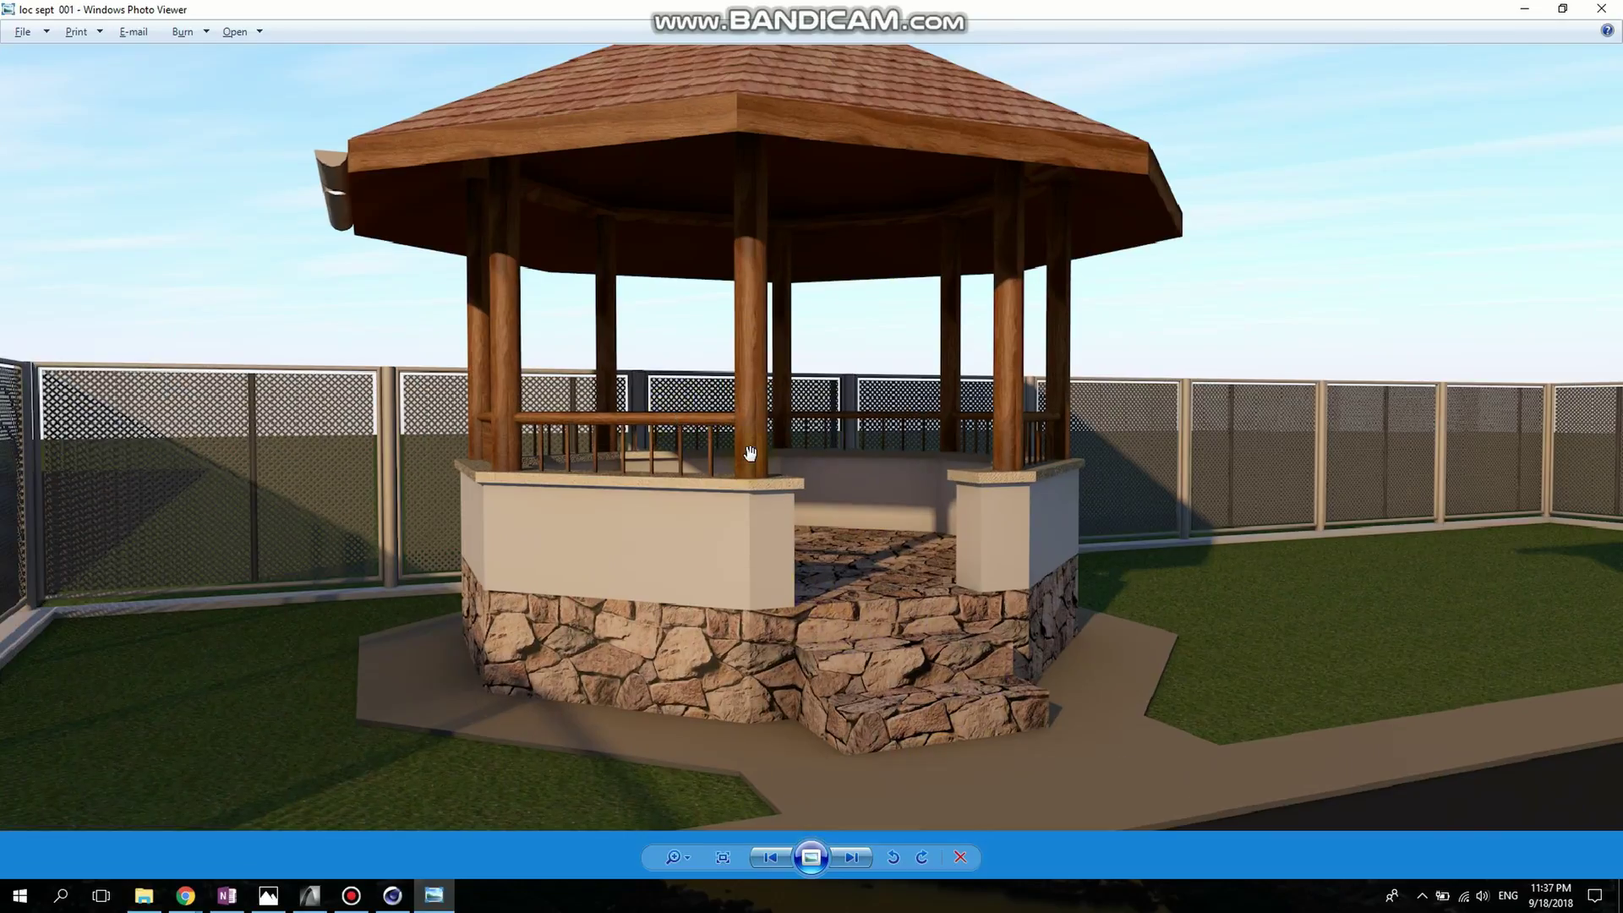
scroll(772, 554, down, 1)
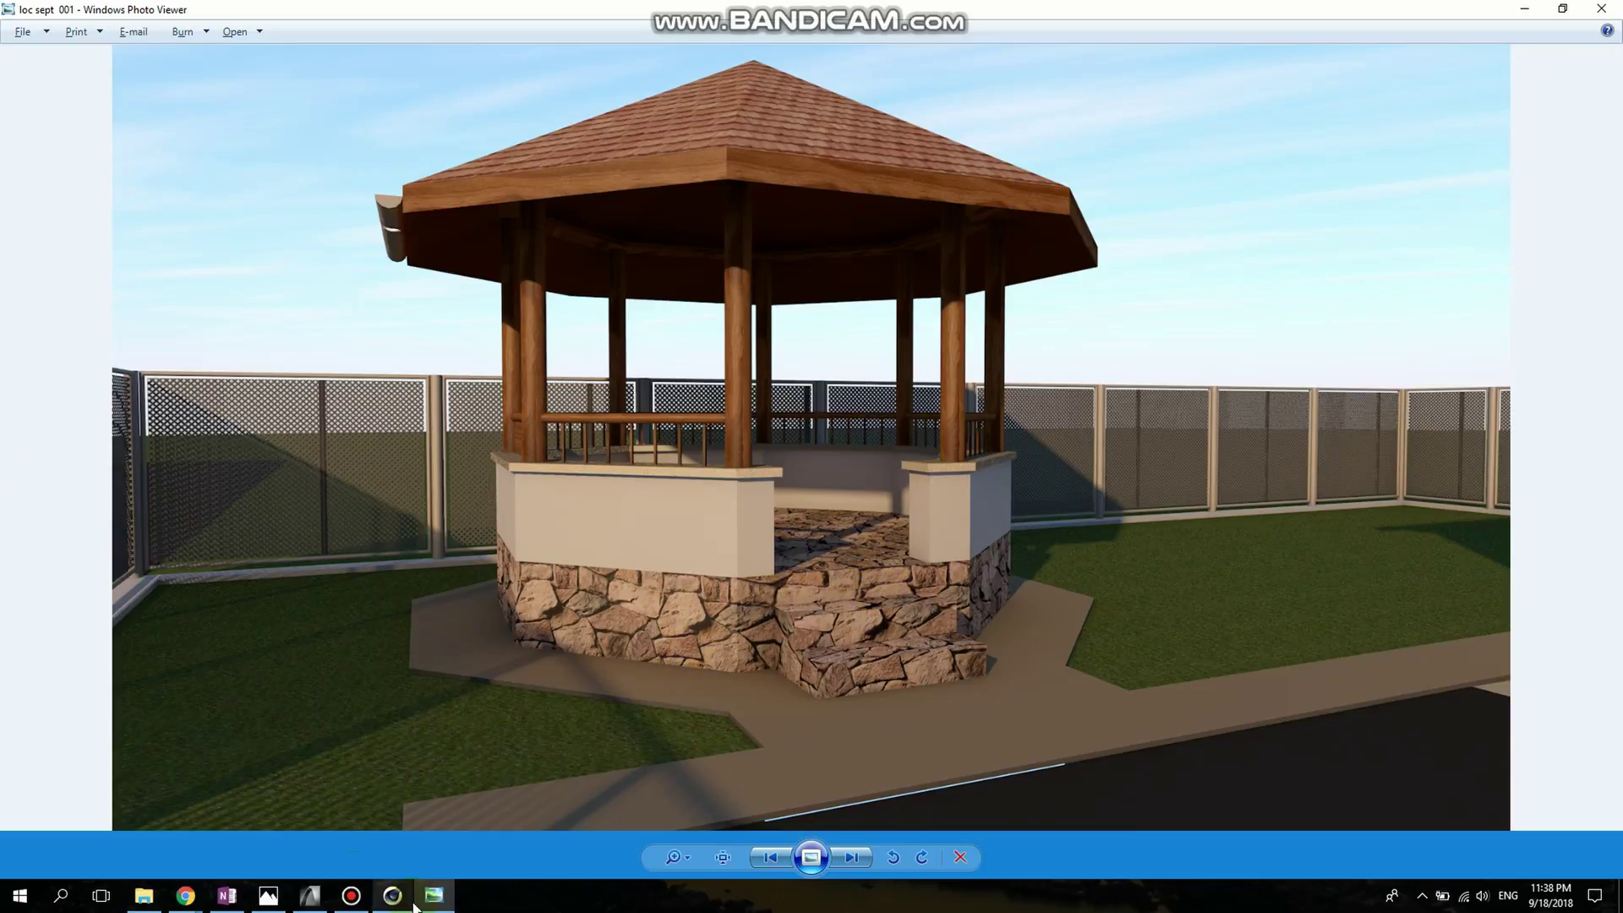
mouse_move(402, 908)
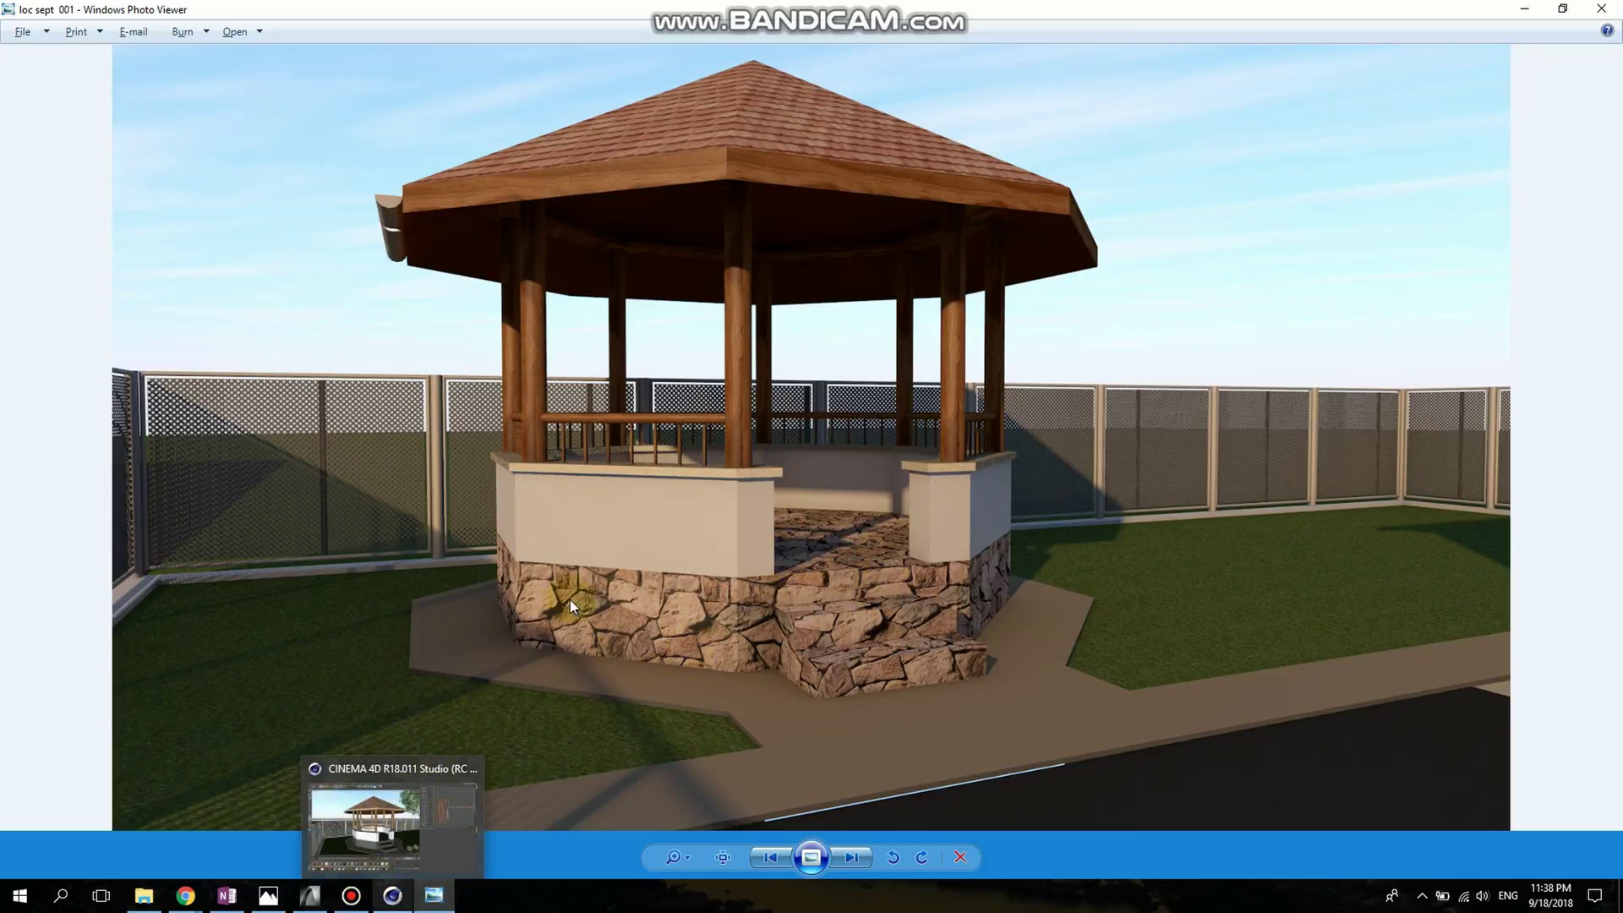